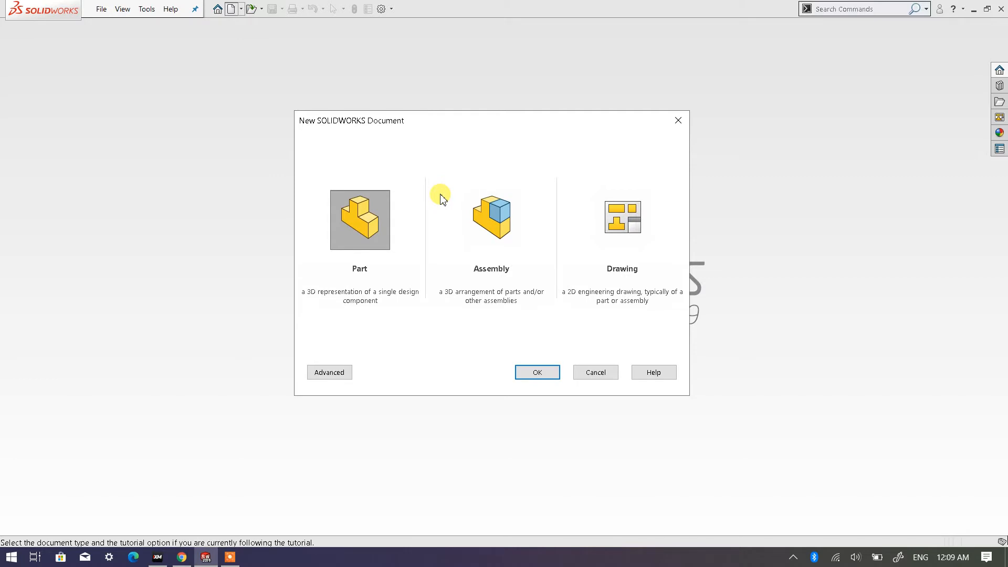
- Create a new part document and start a sketch on the Top Plane
double_click(370, 228)
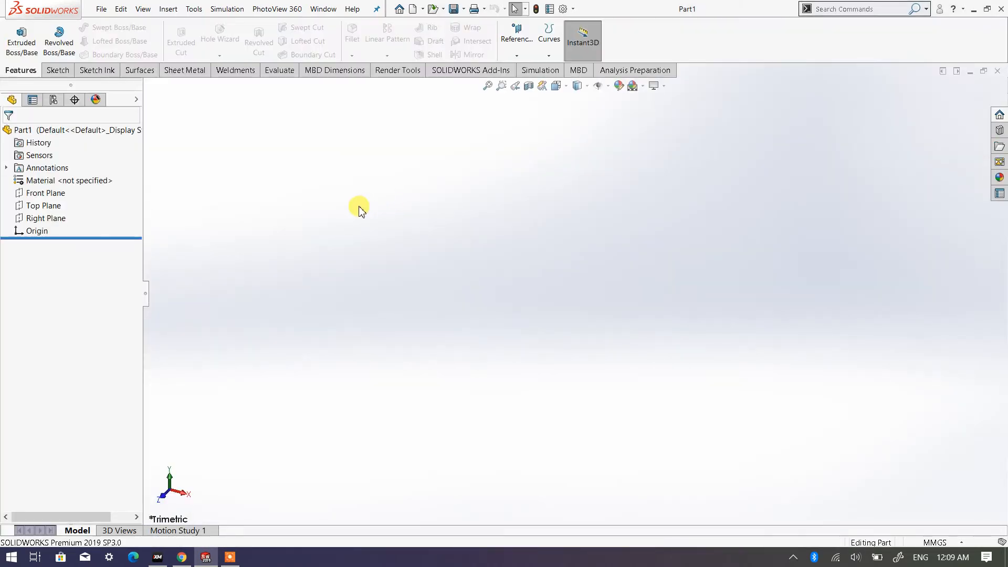
left_click(55, 207)
left_click(93, 193)
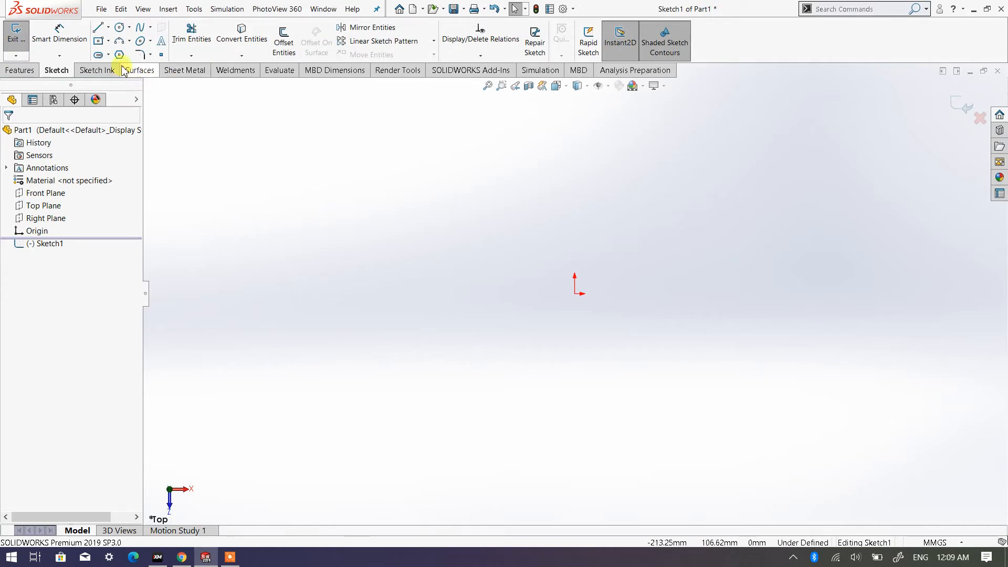
- Sketch a center rectangle about 138 by 85 mm, centred on the origin
left_click(99, 42)
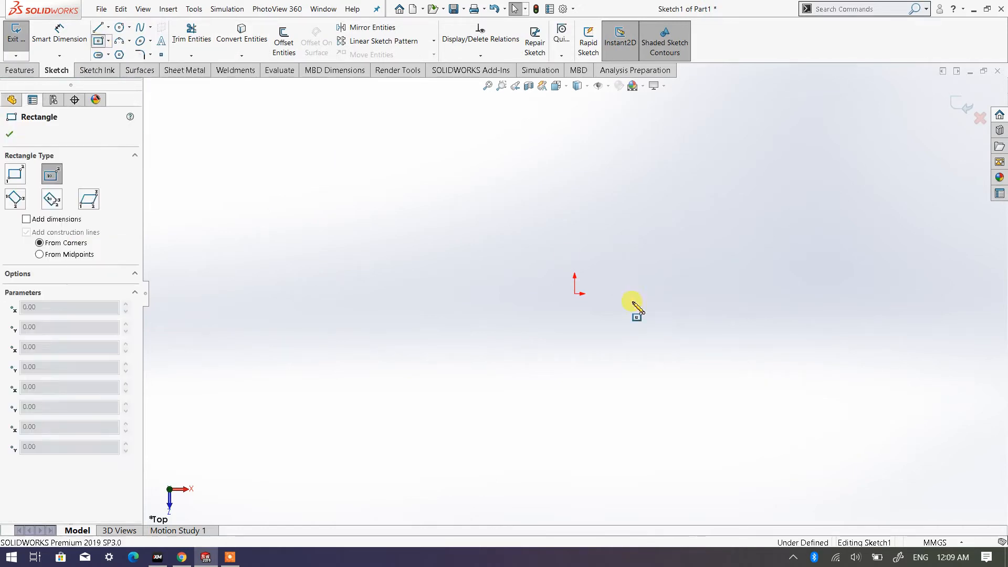
left_click_drag(576, 294, 712, 208)
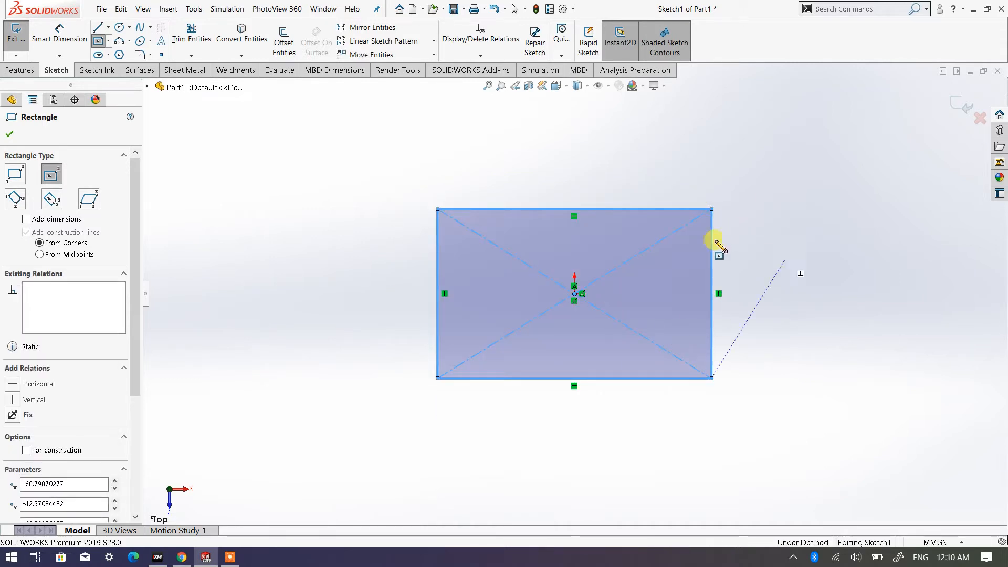
left_click(10, 134)
- Dimension the rectangle's upper horizontal edge and set its width to 200 mm
left_click(59, 33)
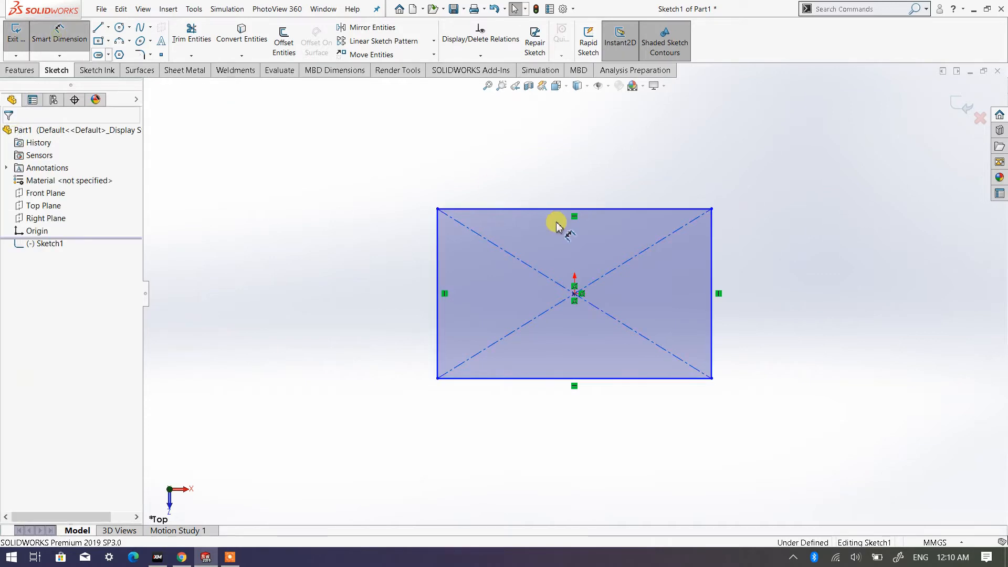
left_click(612, 209)
left_click(578, 168)
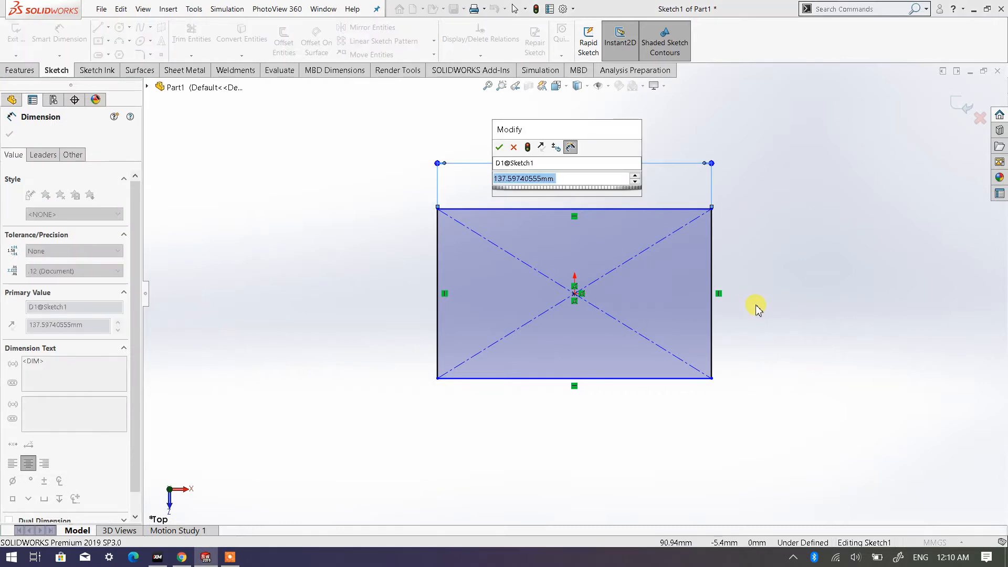
type("200")
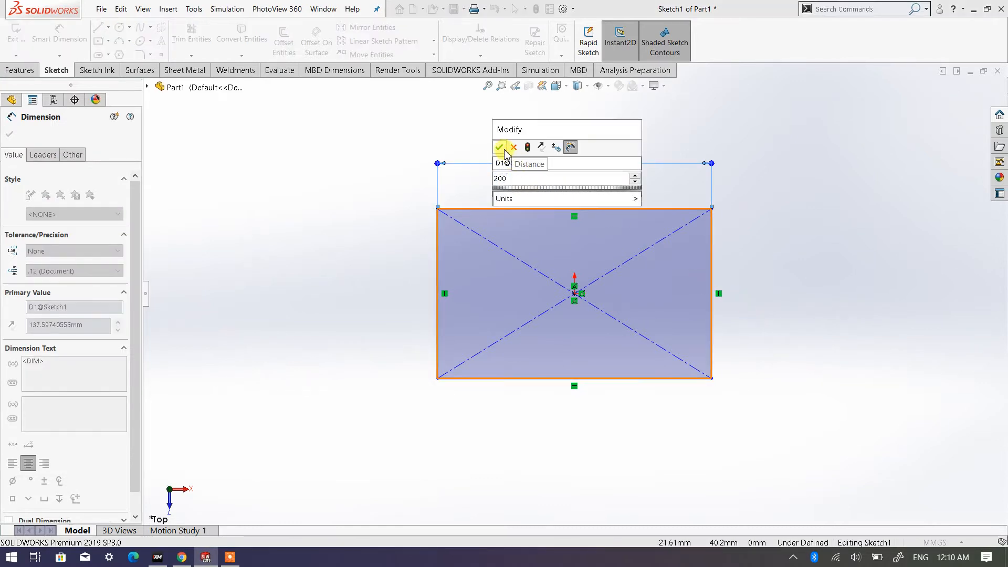
left_click(499, 147)
left_click(787, 259)
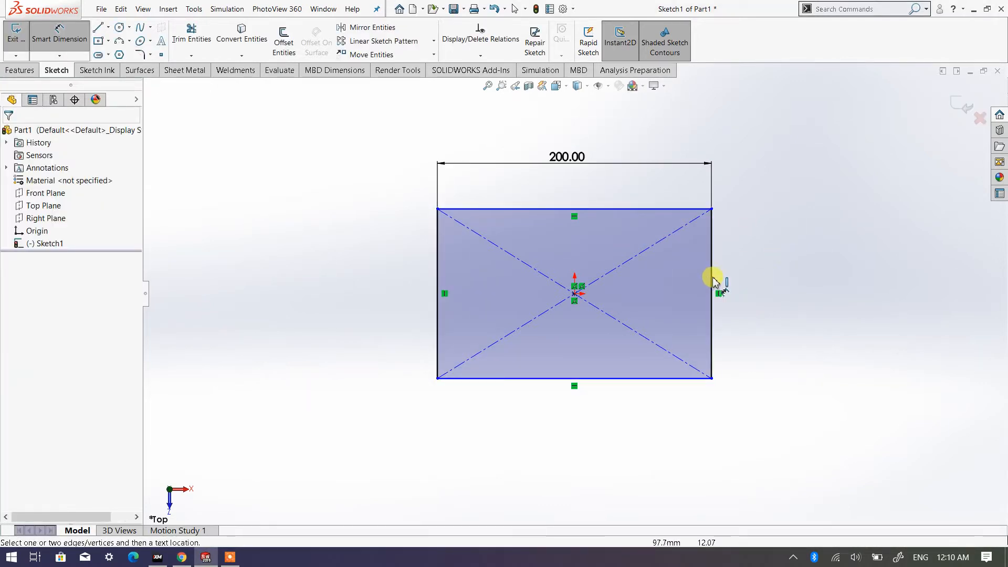
- Dimension the rectangle's right vertical edge and set its height to 150 mm
left_click(715, 281)
left_click(779, 288)
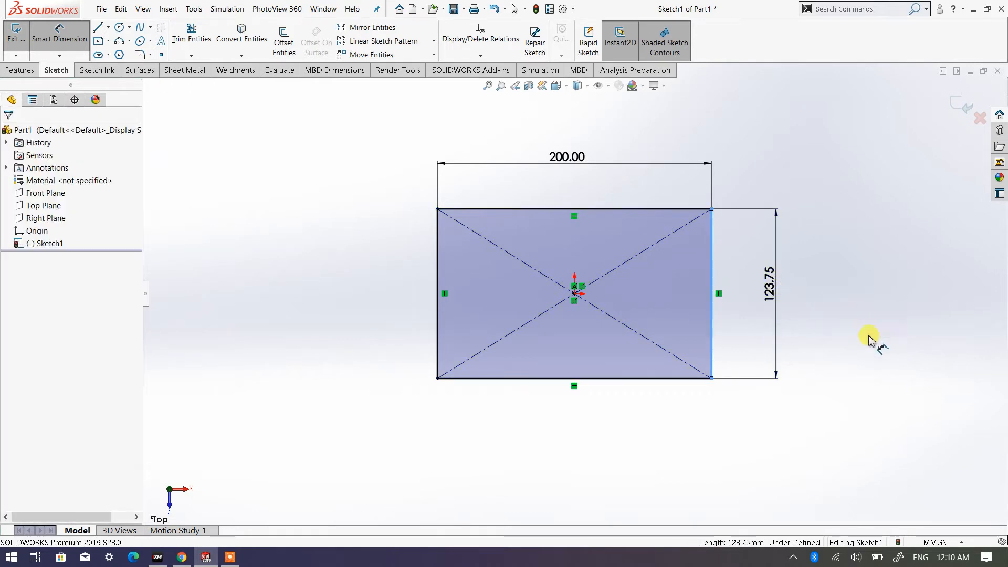
type("150")
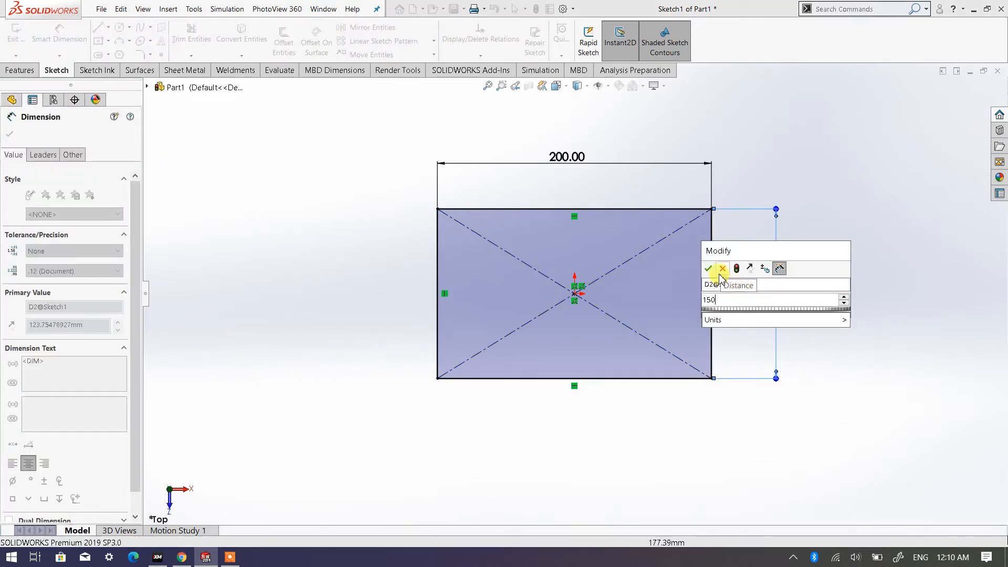
left_click(707, 268)
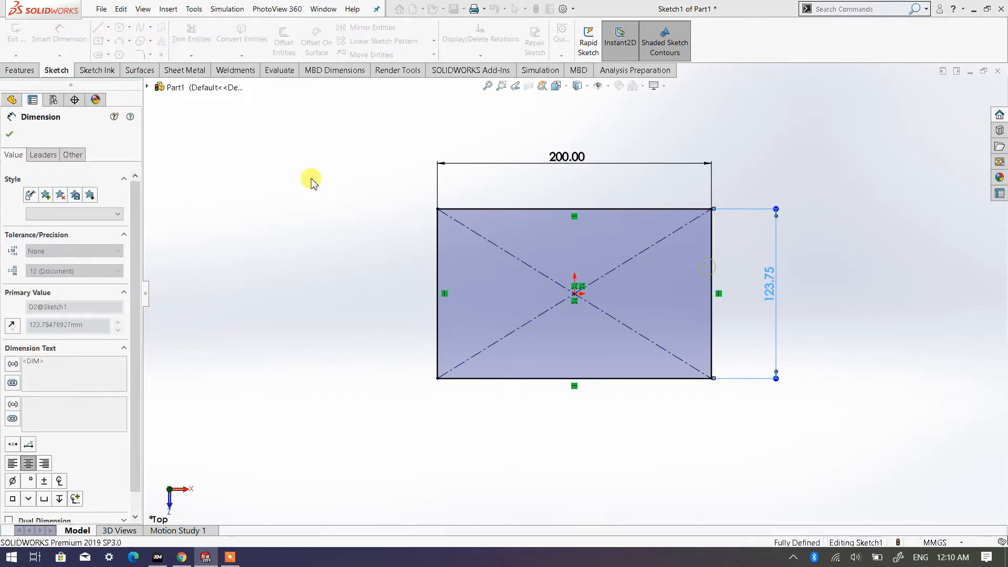
left_click(11, 134)
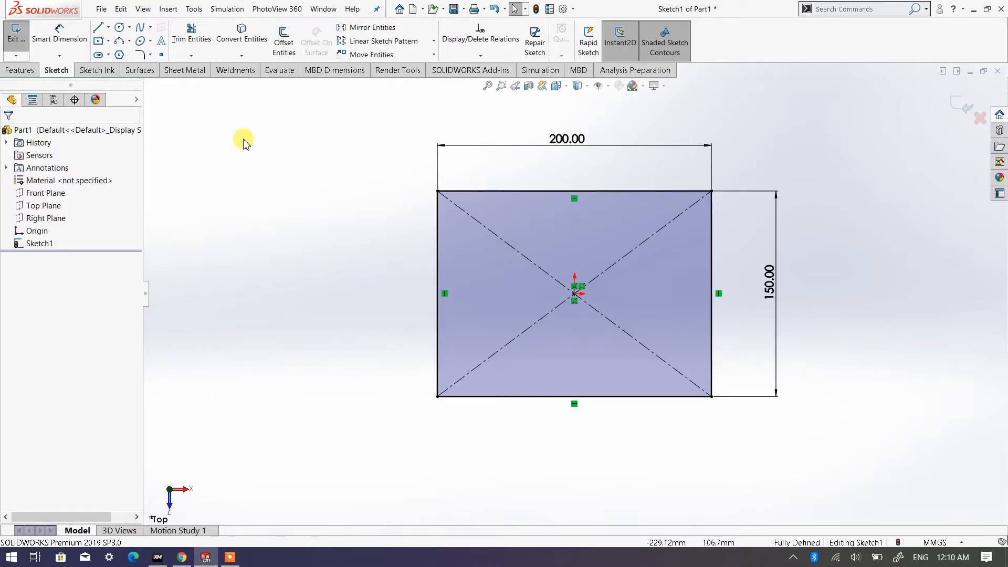
- Sketch a corner rectangle about 67 by 59 mm inside the large rectangle, standing on its lower edge
left_click(116, 42)
left_click(108, 41)
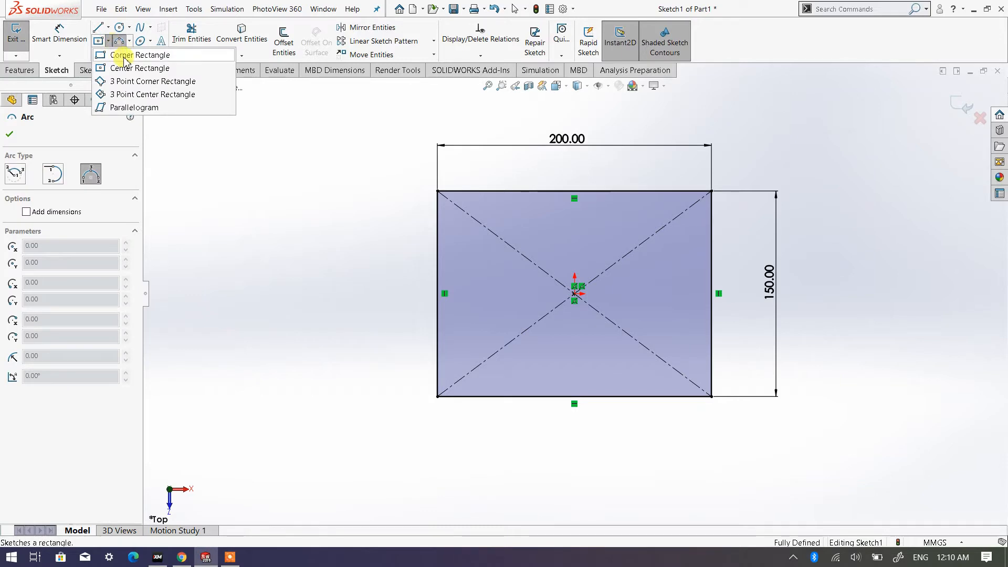
left_click(126, 56)
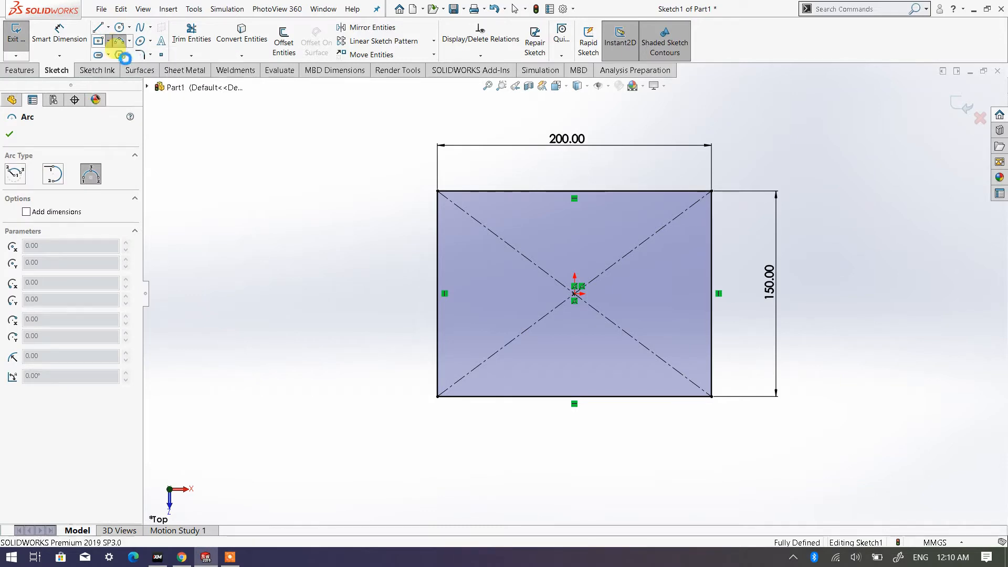
left_click(531, 396)
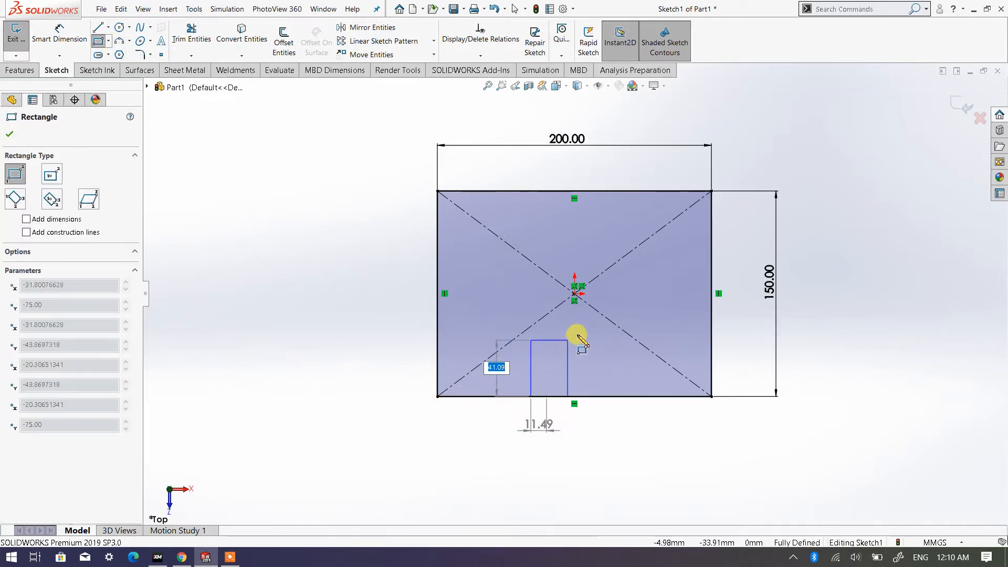
left_click(623, 316)
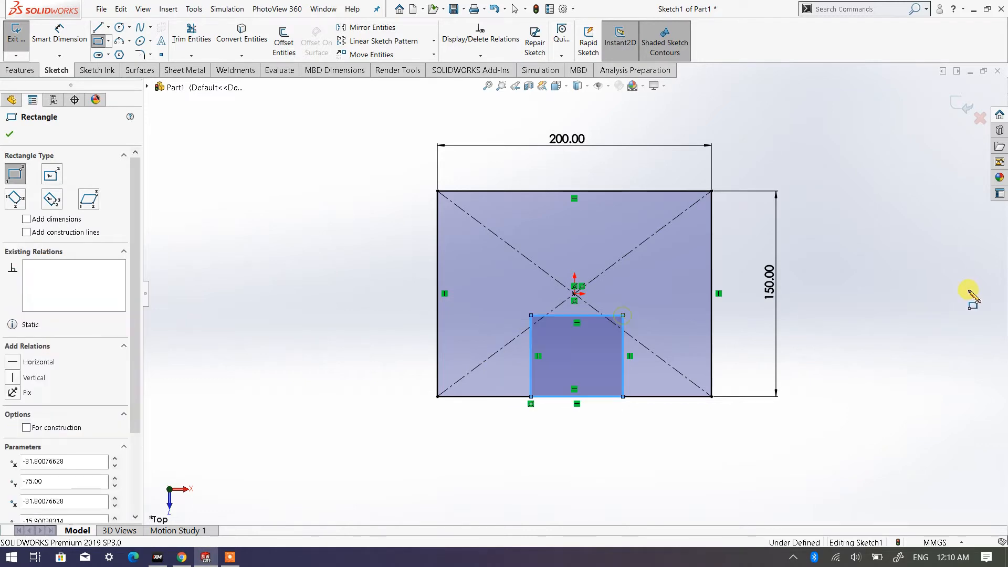
- Dimension the small rectangle's left vertical edge and set its height to 60 mm
right_click(913, 303)
left_click(966, 251)
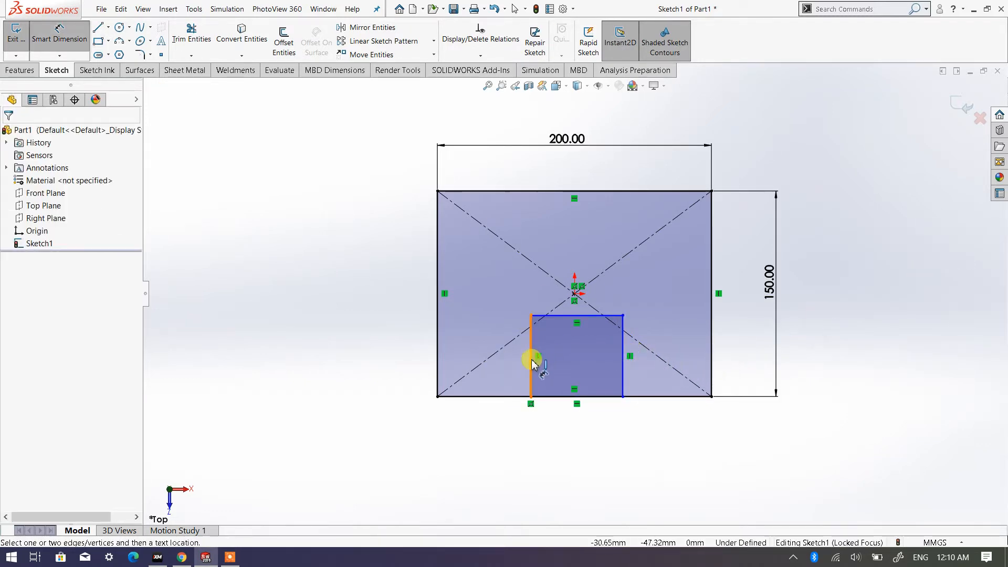
left_click(531, 360)
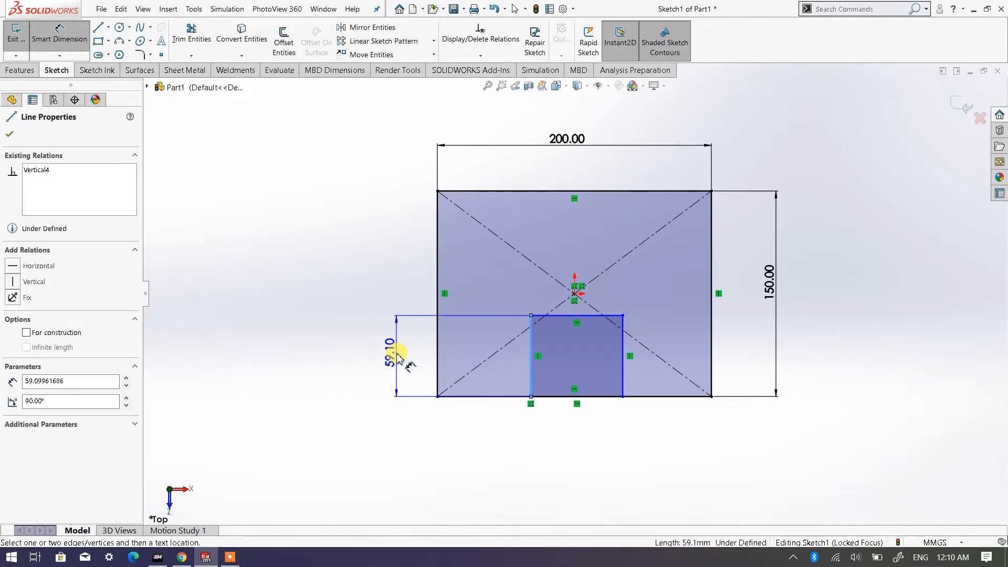
left_click(395, 351)
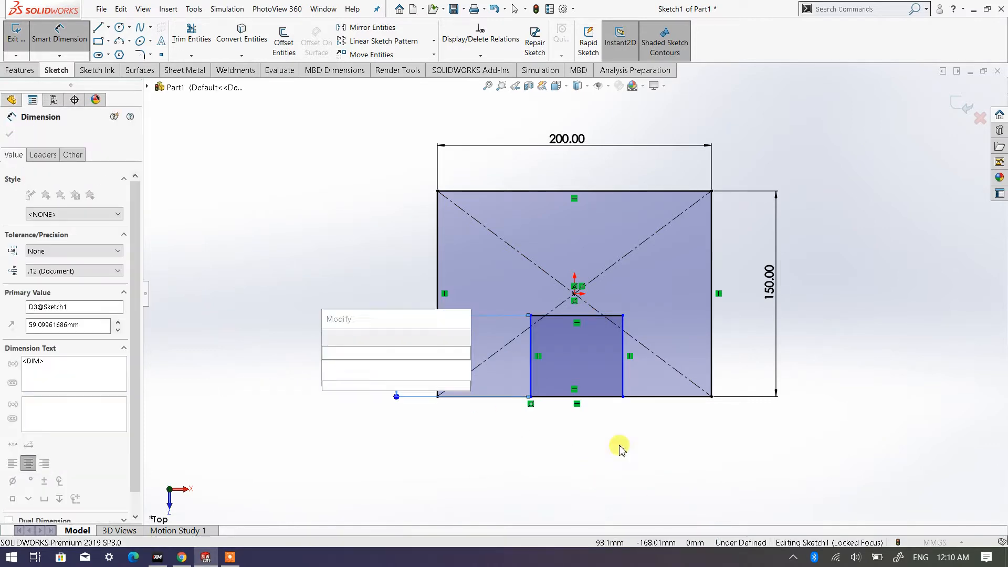
type("60")
key("Return")
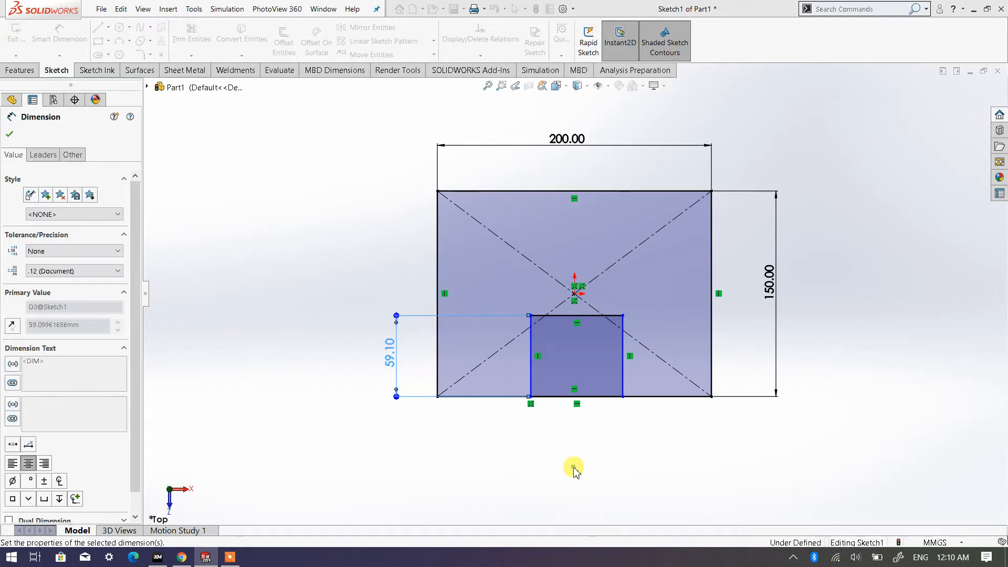
- Dimension the distance from the origin to the small rectangle's left edge and set it to 40 mm
left_click(576, 299)
left_click(531, 341)
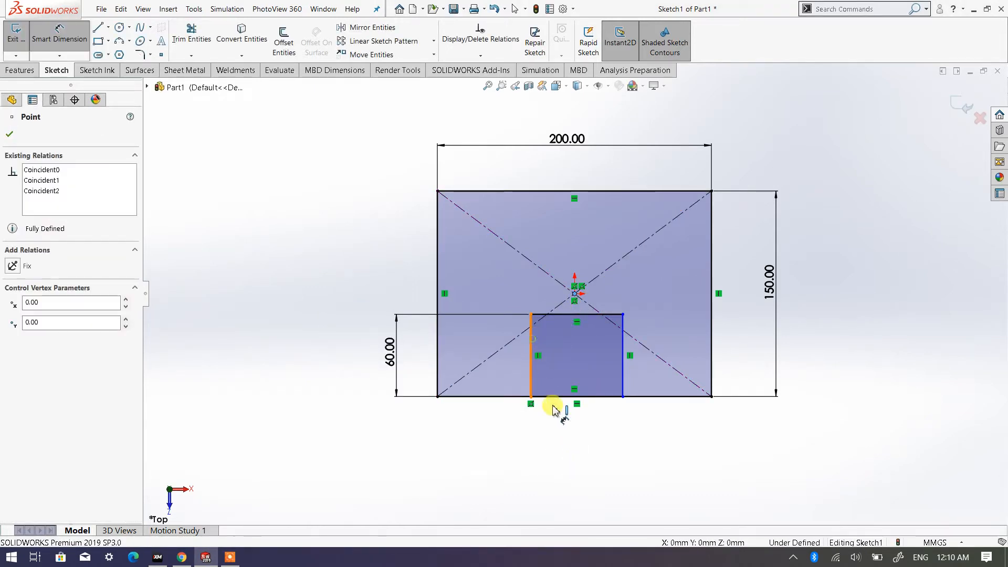
left_click(518, 441)
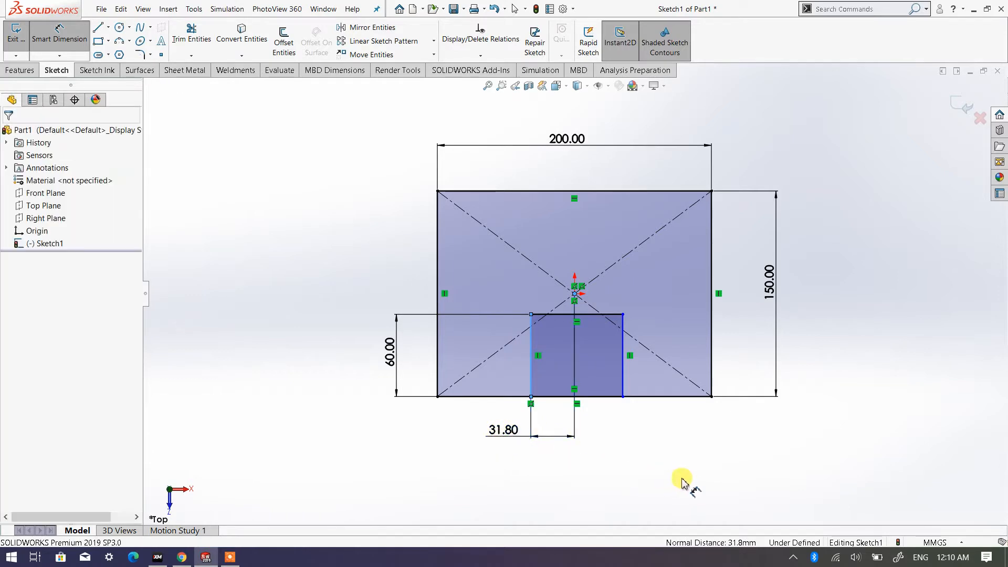
type("4")
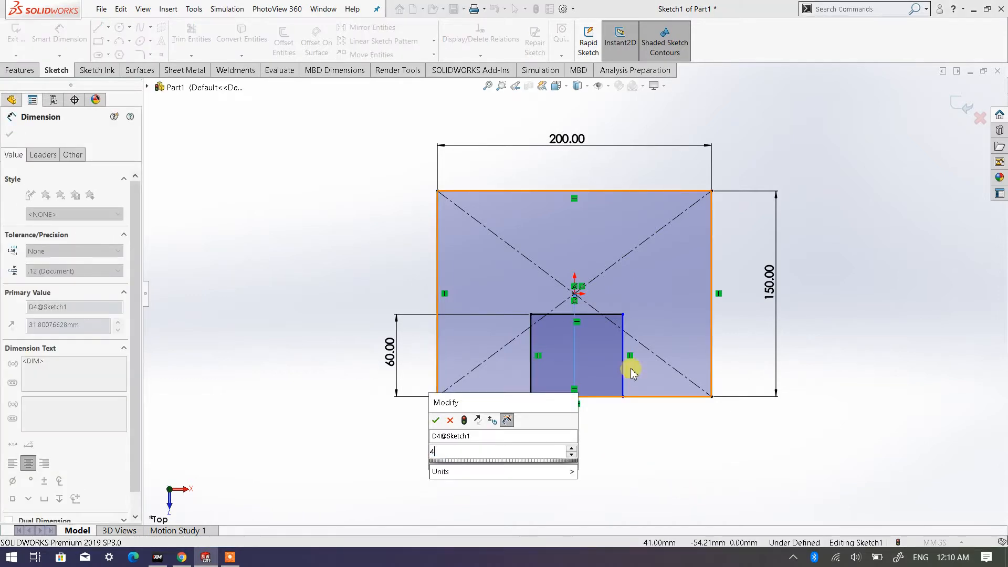
type("0")
left_click(435, 421)
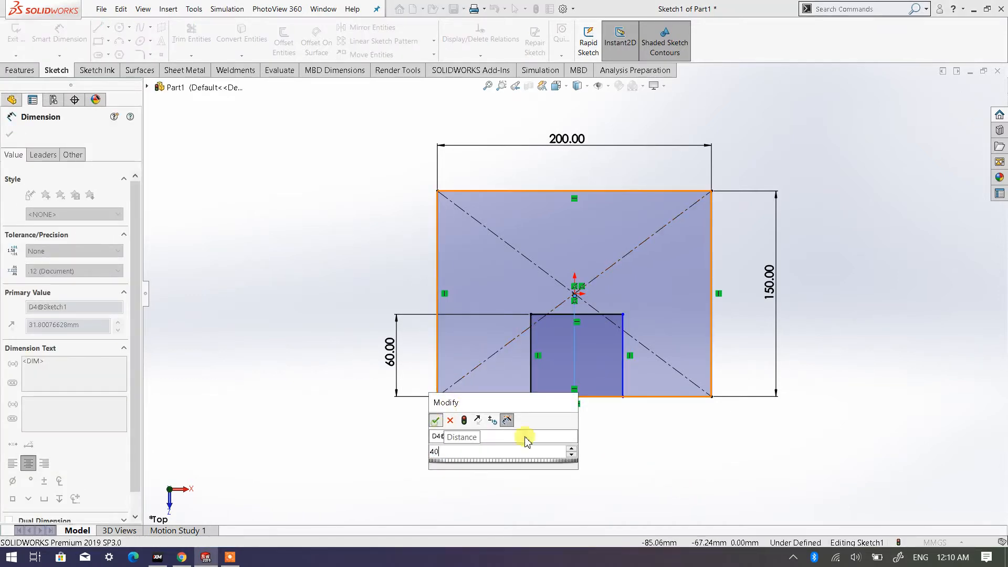
- Dimension the distance from the origin to the small rectangle's right edge and set it to 40 mm
left_click(575, 294)
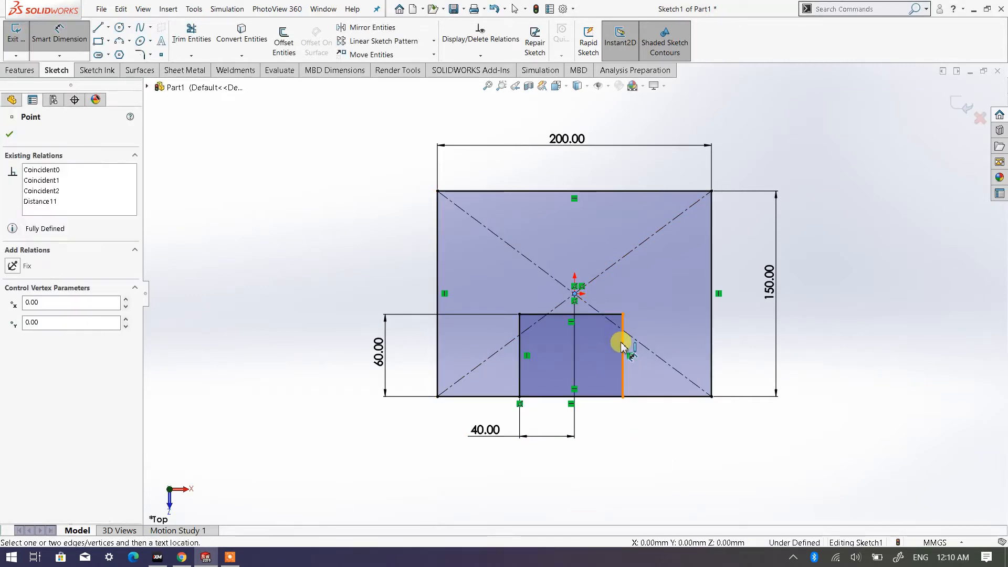
left_click(621, 341)
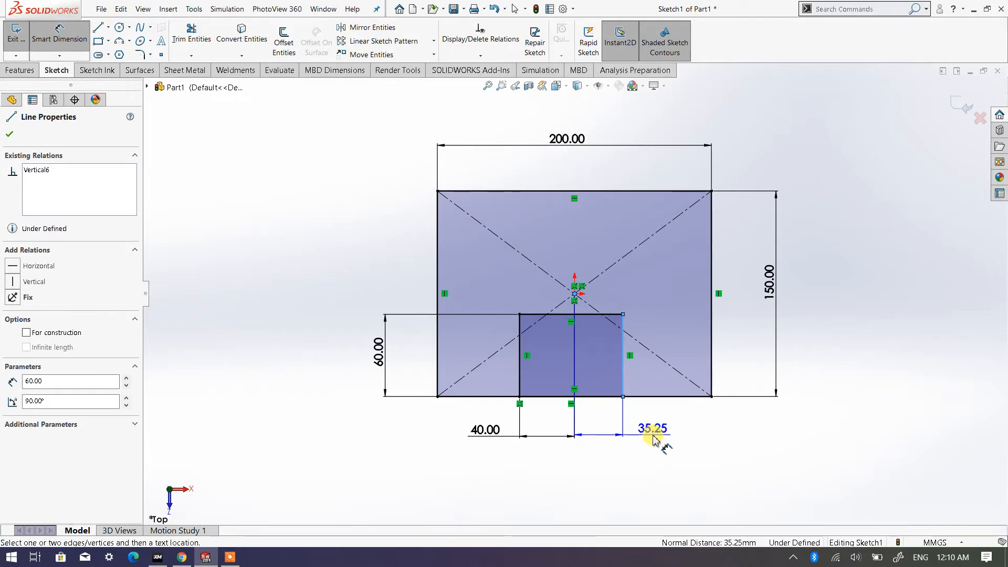
left_click(653, 440)
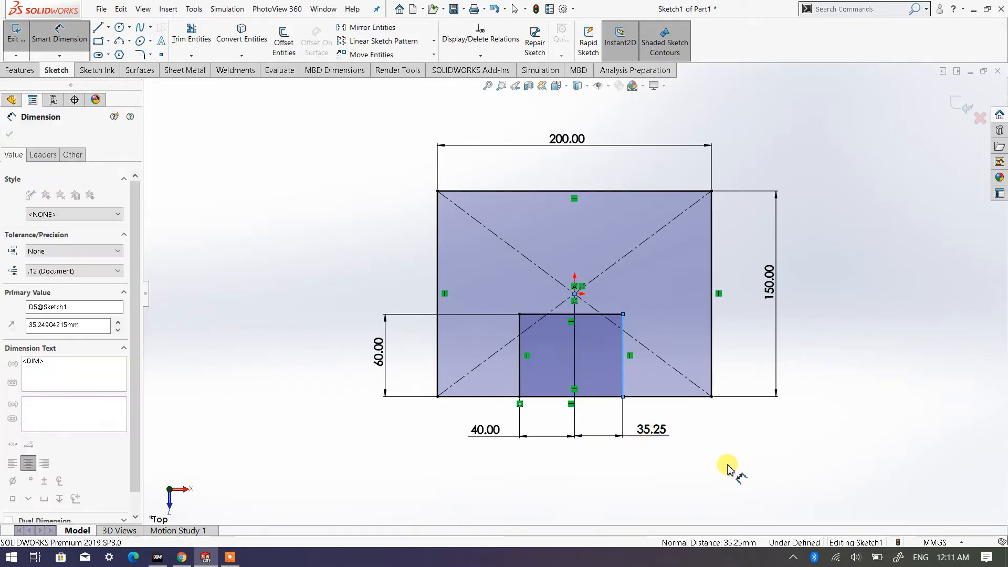
type("40")
left_click(584, 420)
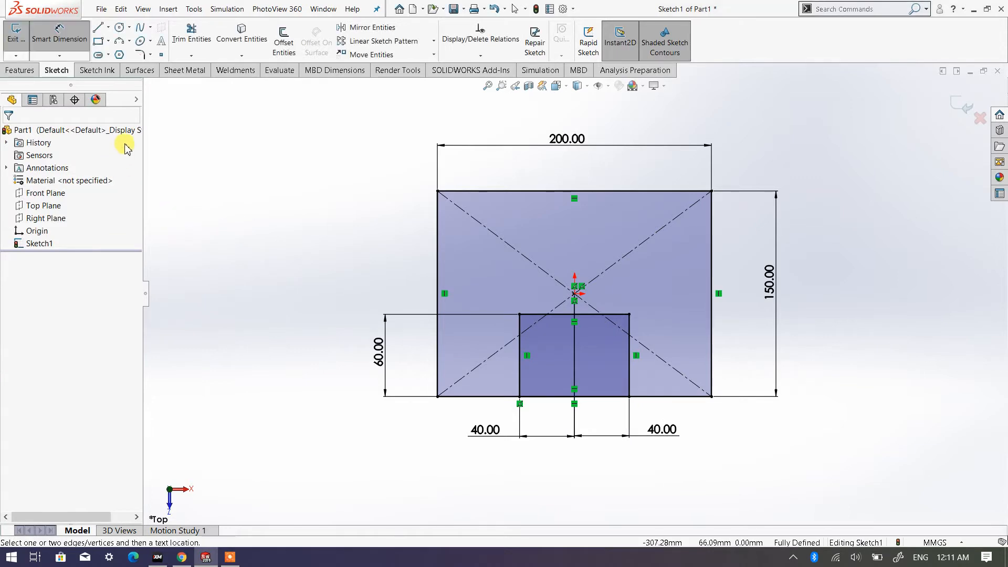
- Trim the lower edge between the small rectangle's two vertical sides to open the notch of the U-shaped profile
left_click(192, 36)
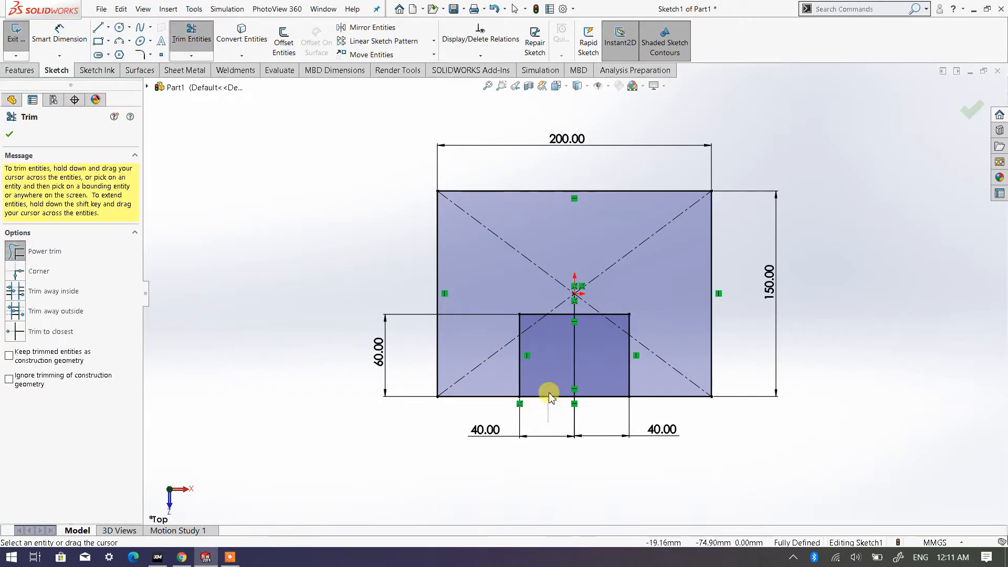
left_click(550, 396)
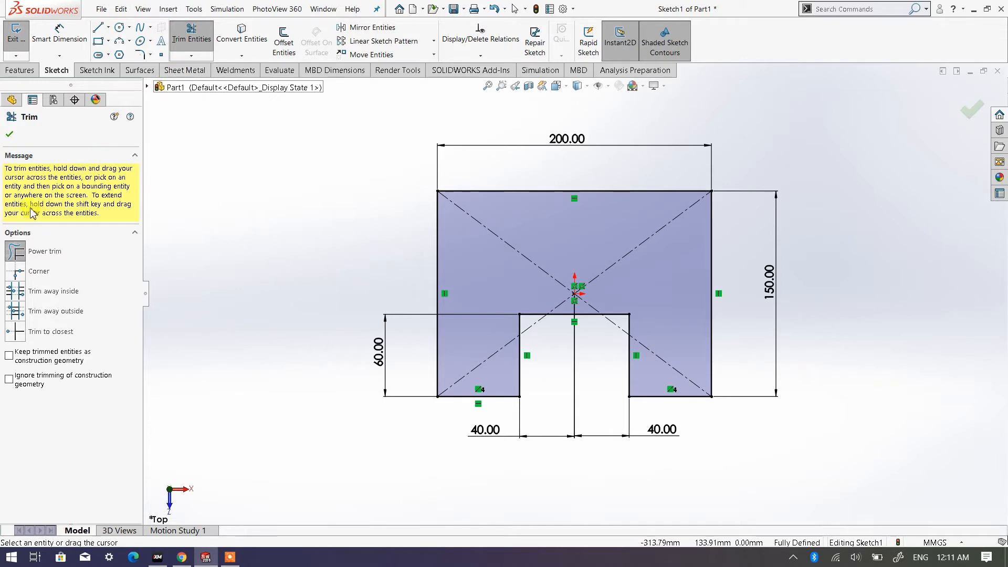
left_click(10, 135)
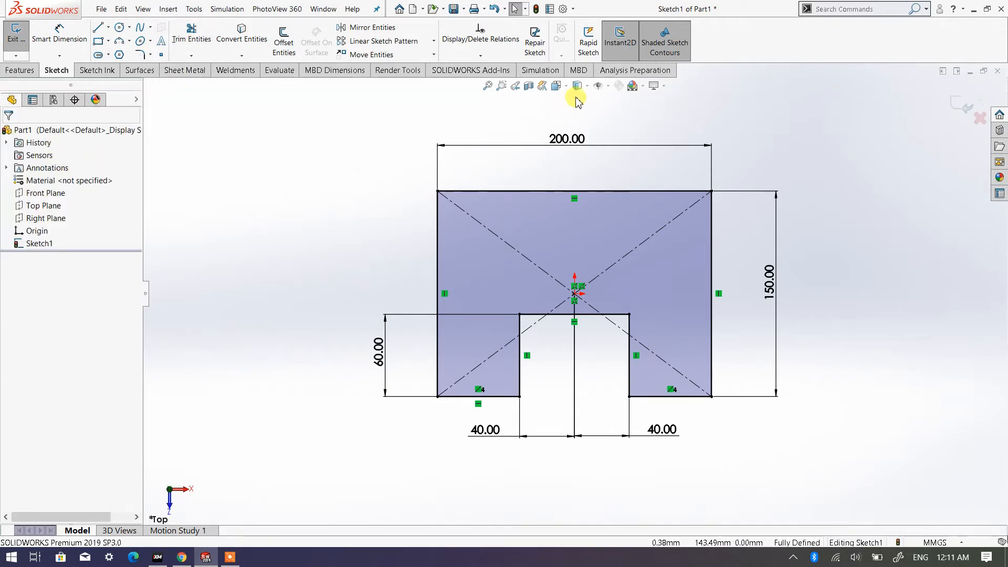
- Extrude the U-shaped profile as a blind boss with a depth of 40 mm
left_click(556, 85)
left_click(625, 117)
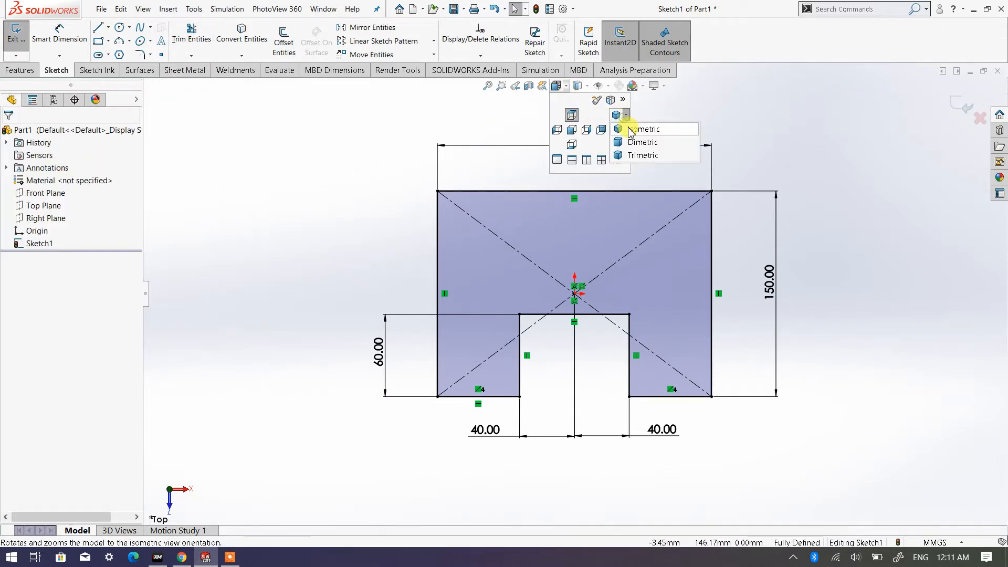
left_click(633, 129)
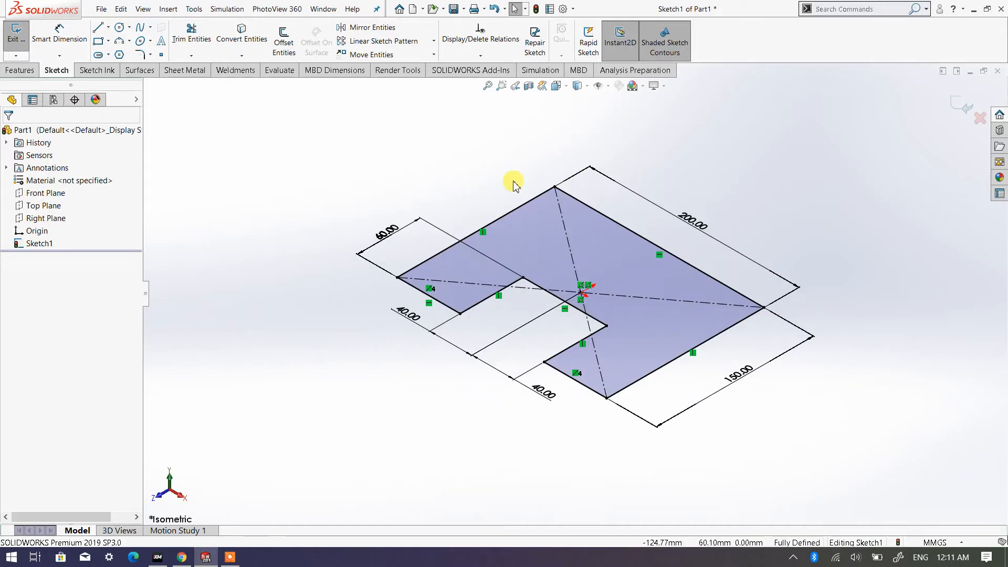
left_click(20, 70)
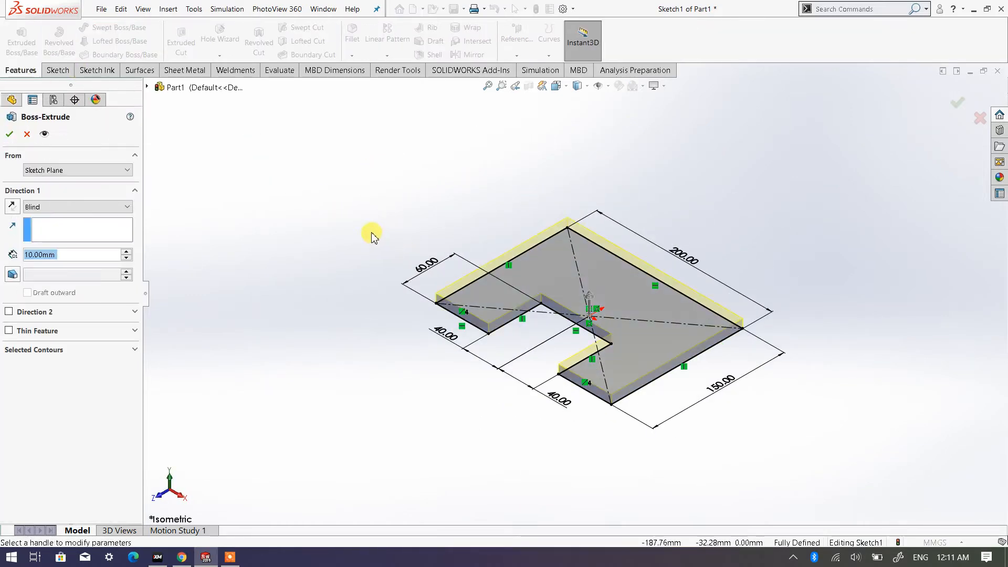
left_click(127, 252)
left_click(126, 252)
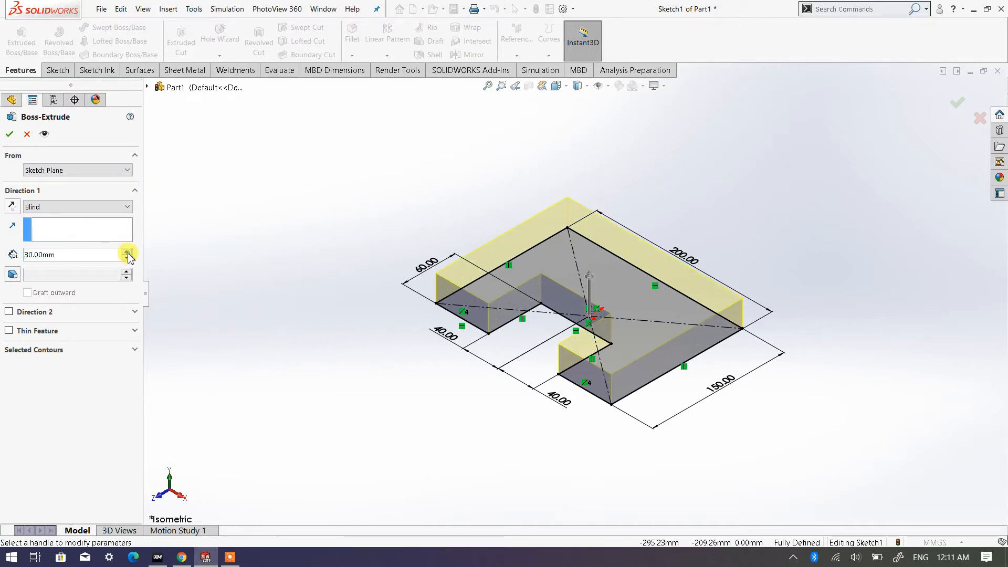
left_click(127, 252)
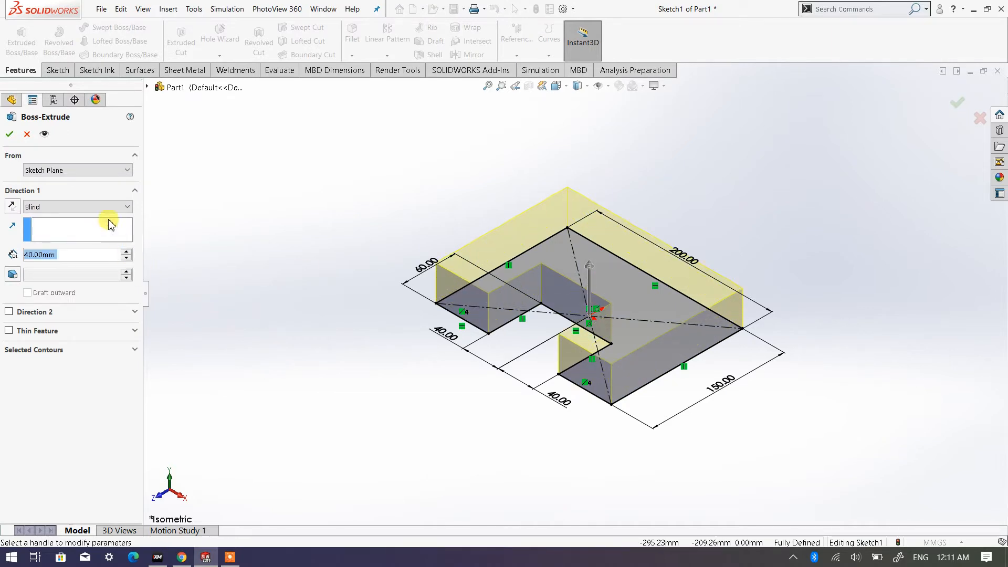
left_click(10, 133)
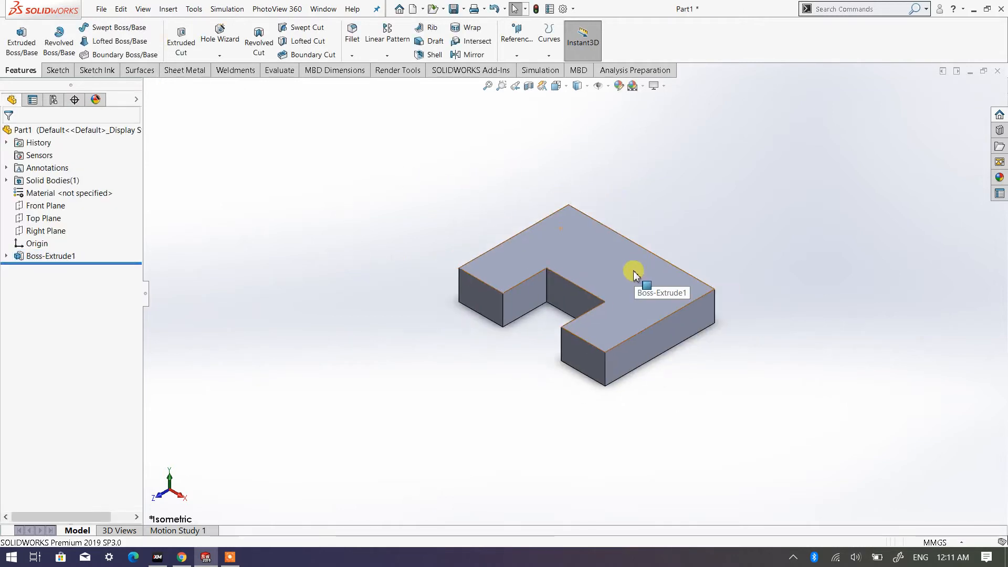
- Start saving the part on the Desktop and create a folder there named Assembly Exercise
scroll(634, 274, "down", 2)
left_click(566, 87)
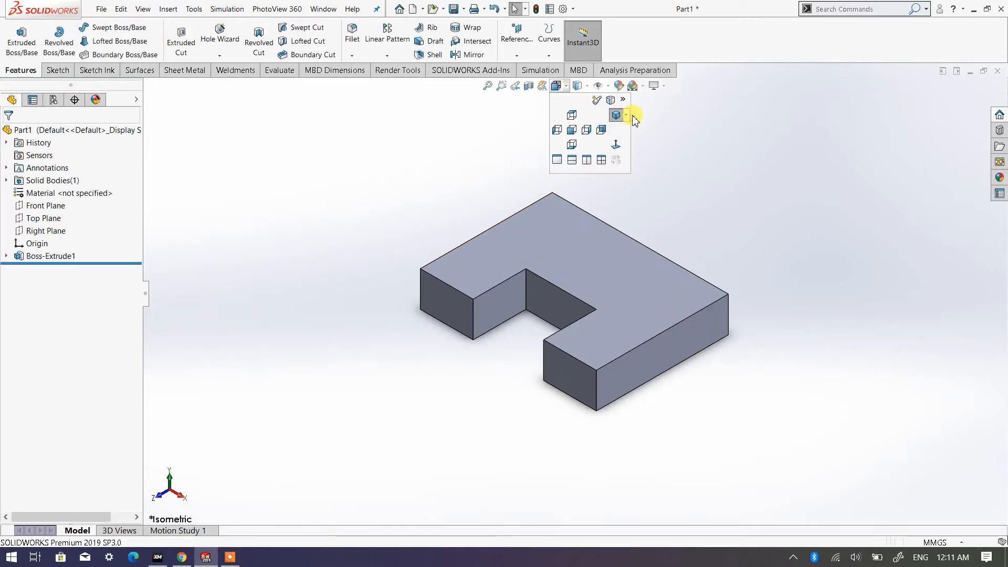
left_click(628, 115)
left_click(649, 126)
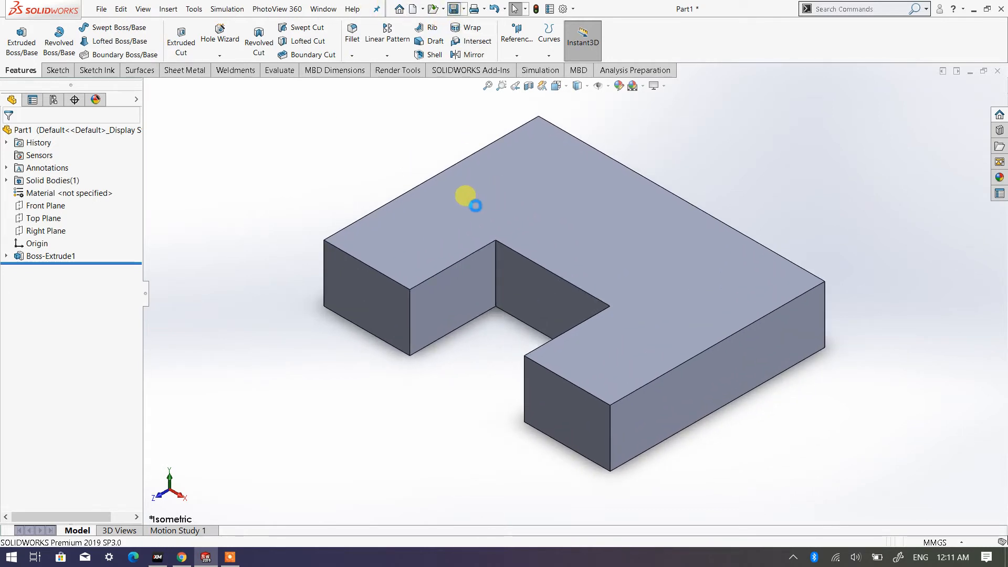
key("ctrl+s")
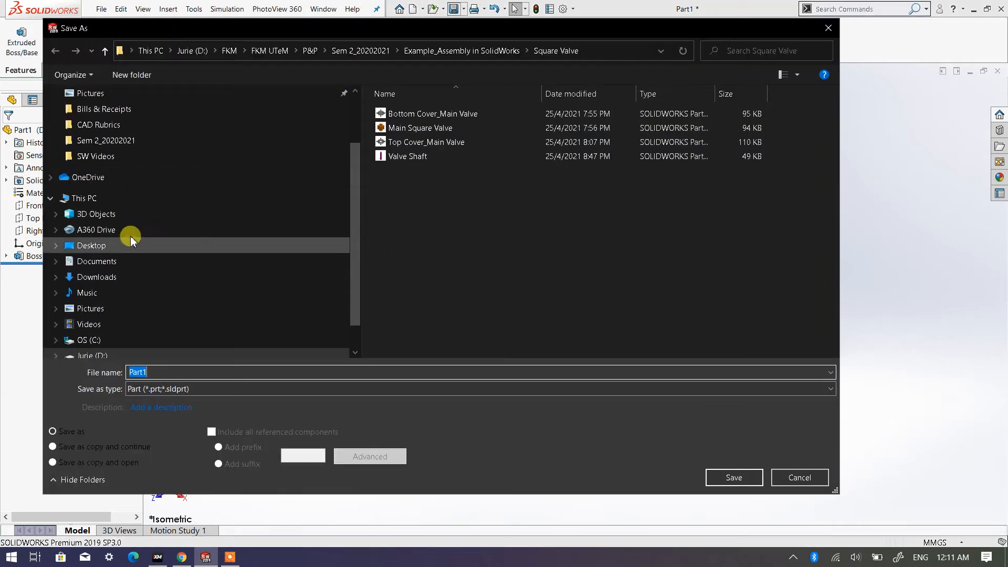
left_click(95, 245)
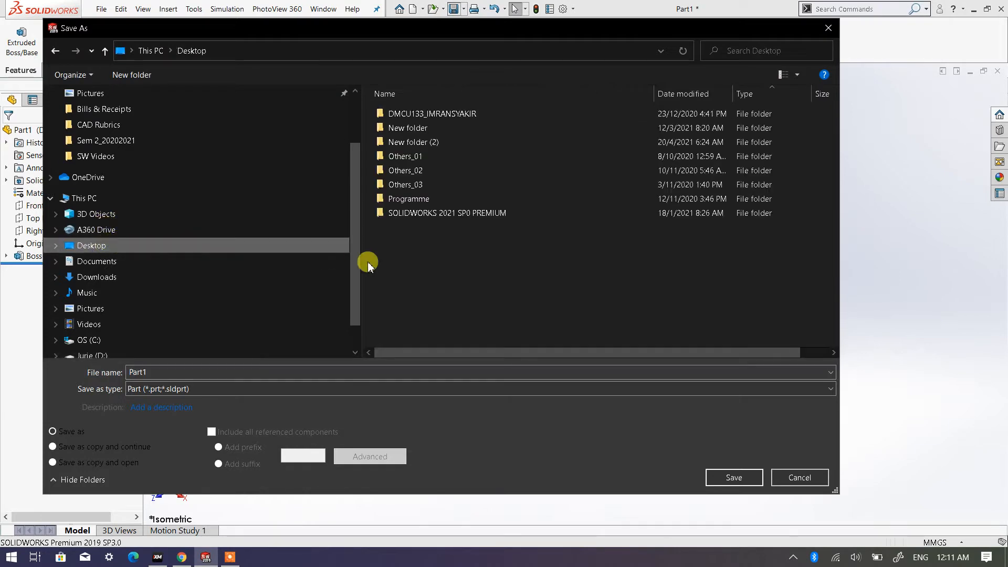
right_click(460, 275)
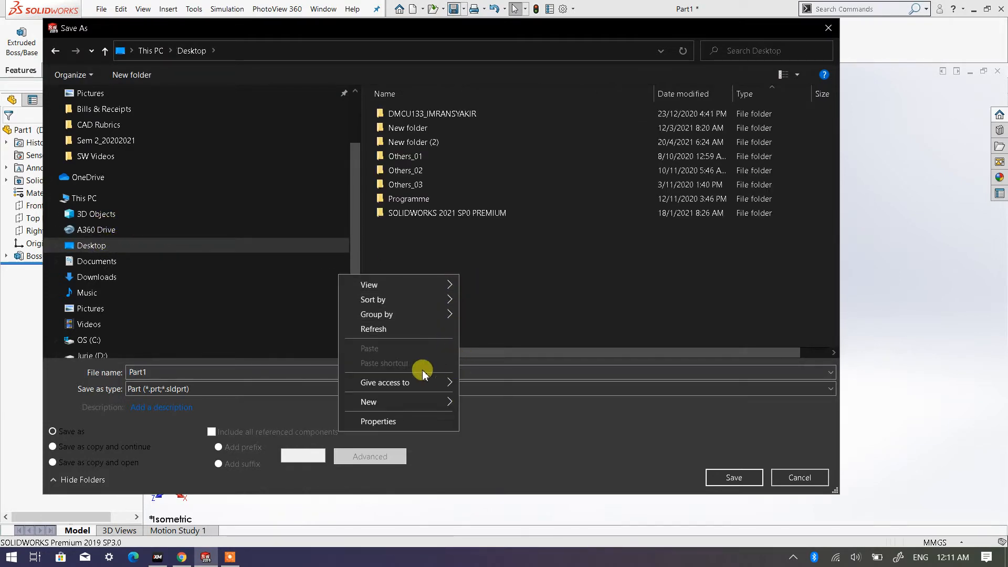
mouse_move(425, 400)
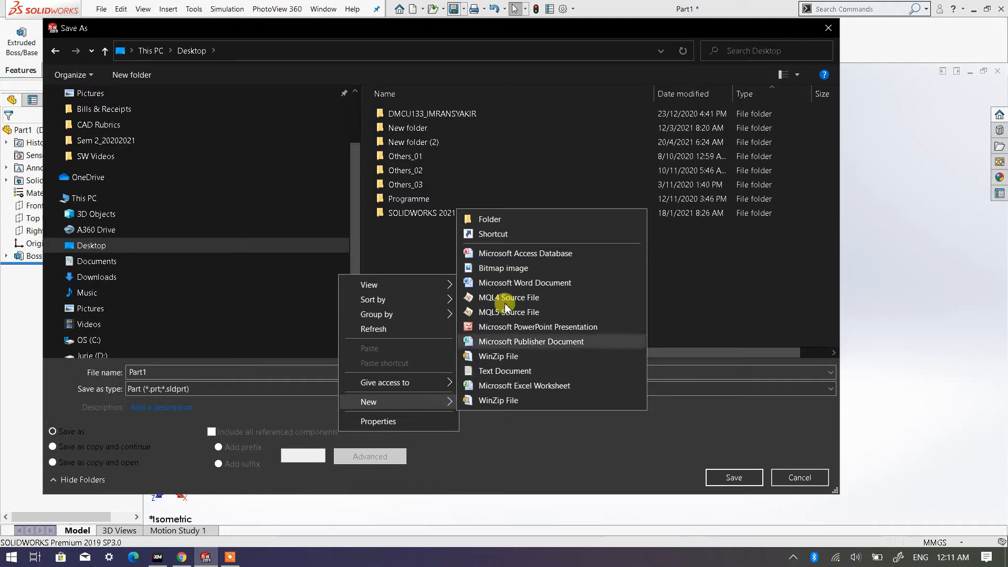
left_click(492, 221)
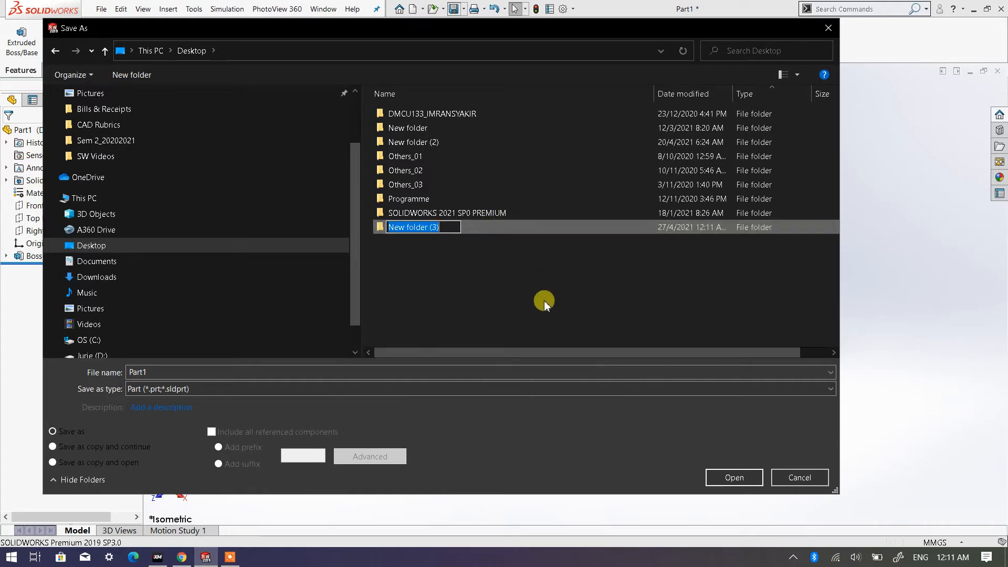
type("A")
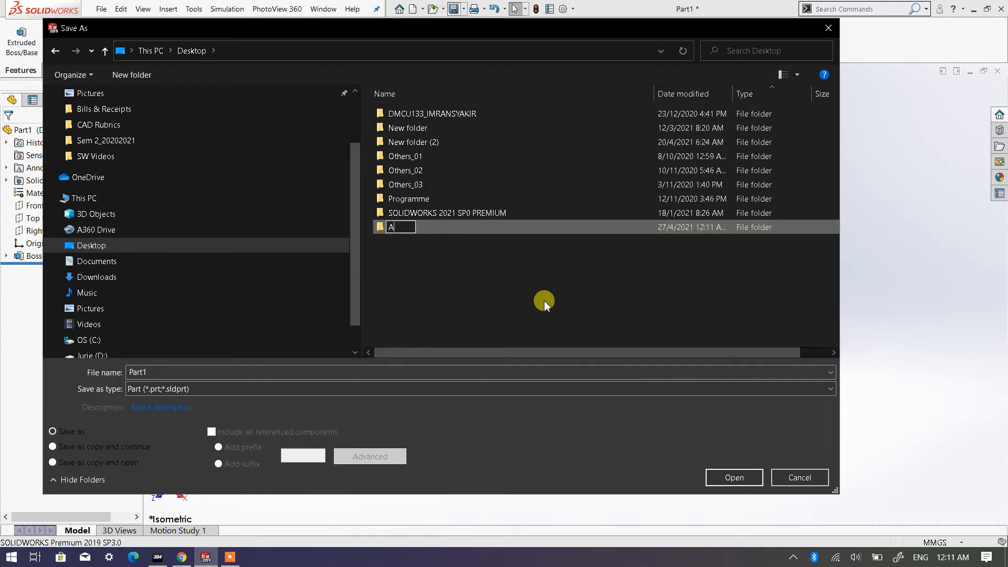
type("ssembly Exerc")
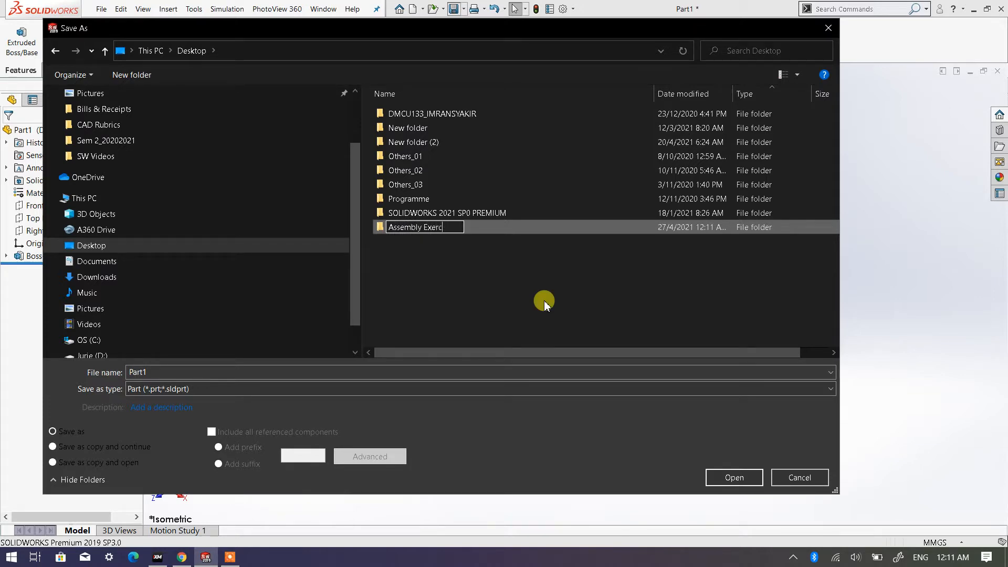
type("ise")
left_click(507, 299)
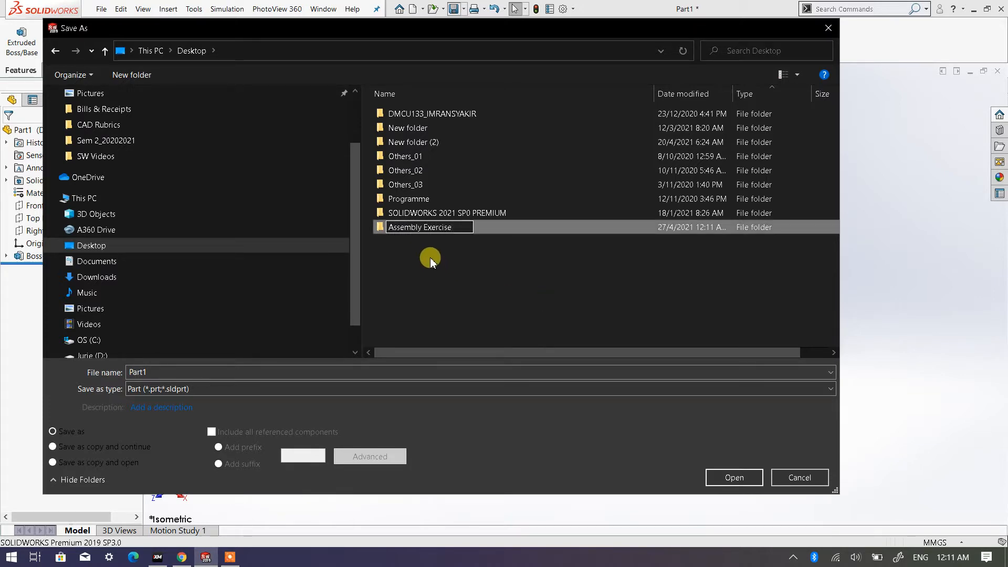
- Save the part as Part1 inside the Assembly Exercise folder
double_click(425, 229)
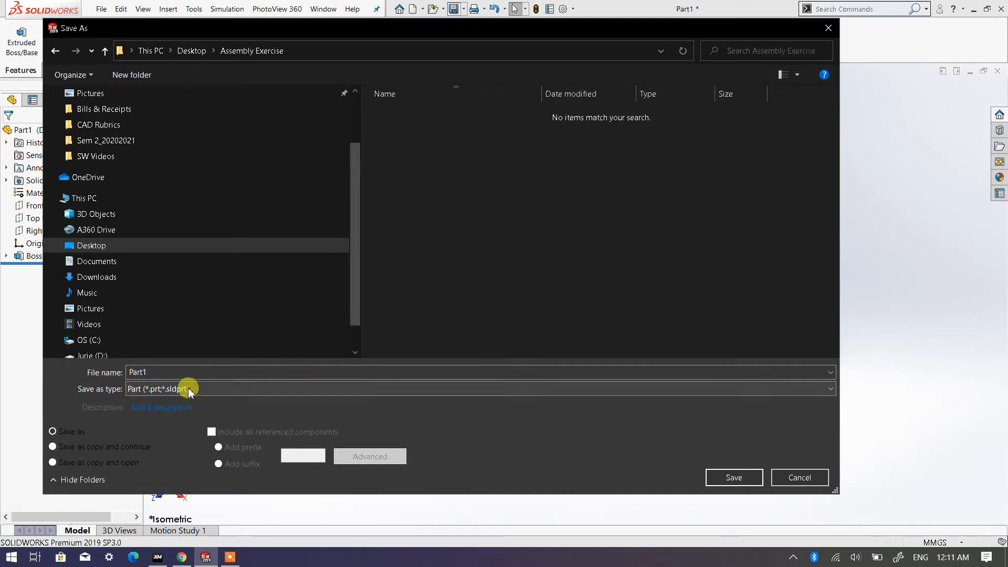
double_click(155, 372)
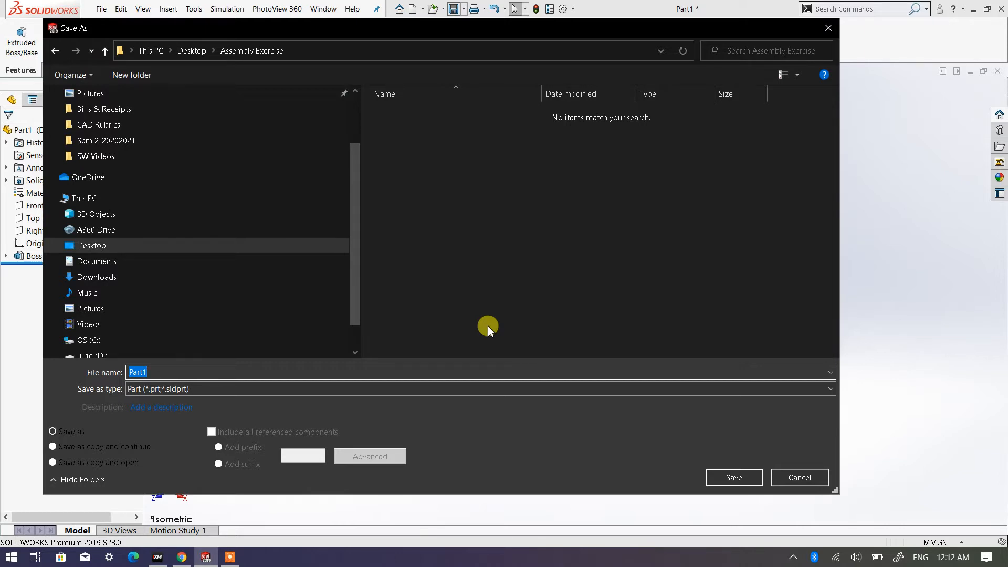
left_click(157, 371)
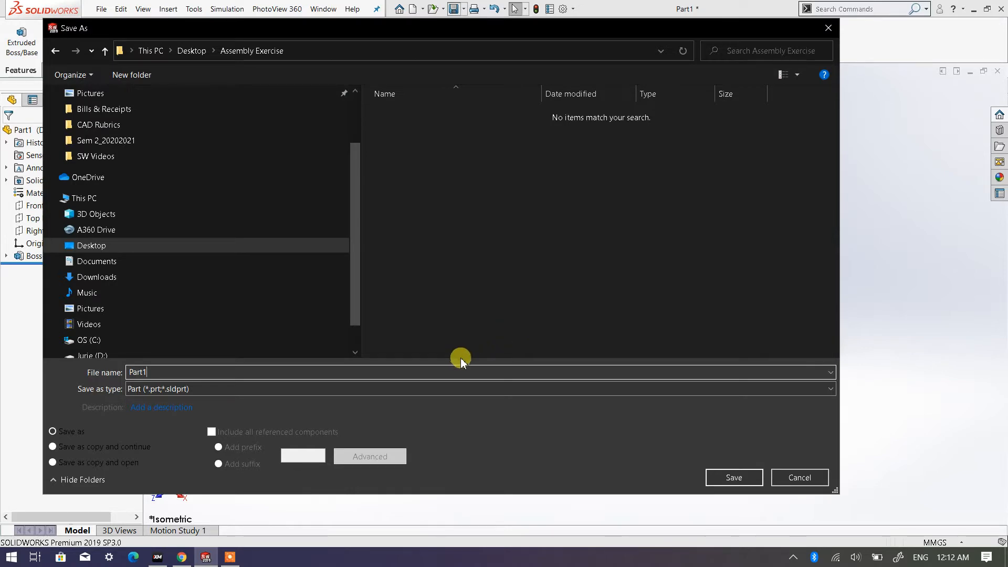
left_click(729, 479)
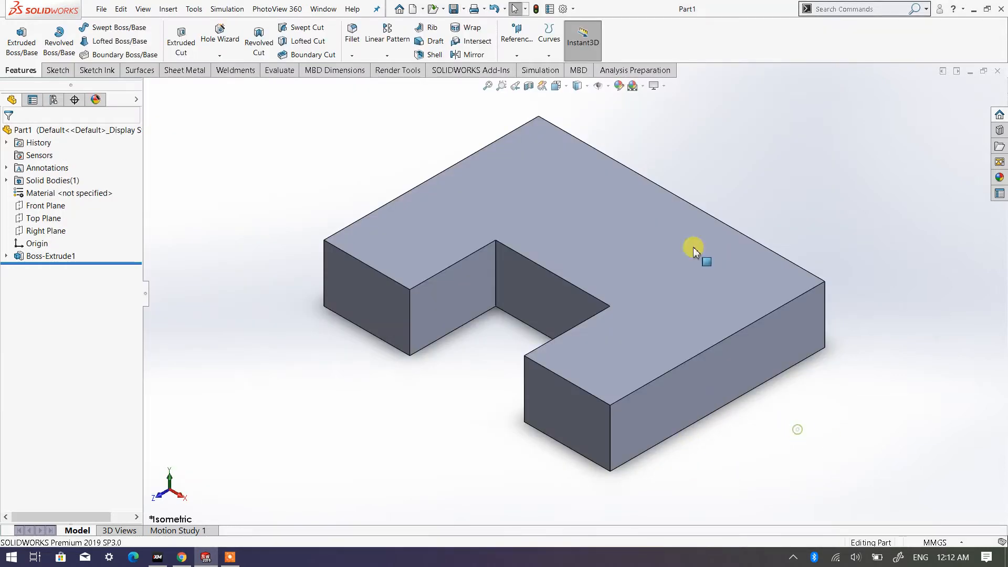
- Create a new assembly document
key("f")
scroll(648, 253, "down", 2)
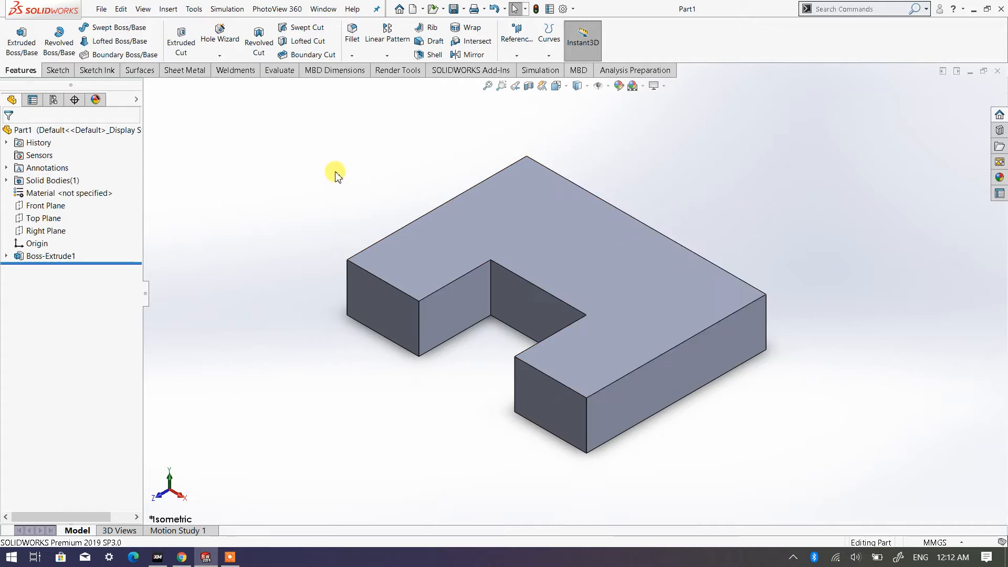
left_click(414, 9)
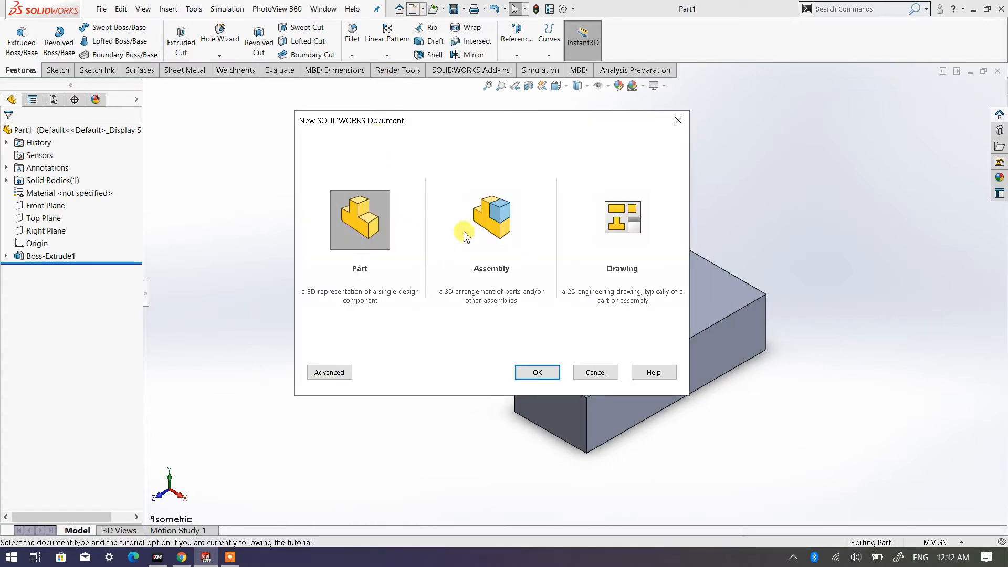
double_click(494, 237)
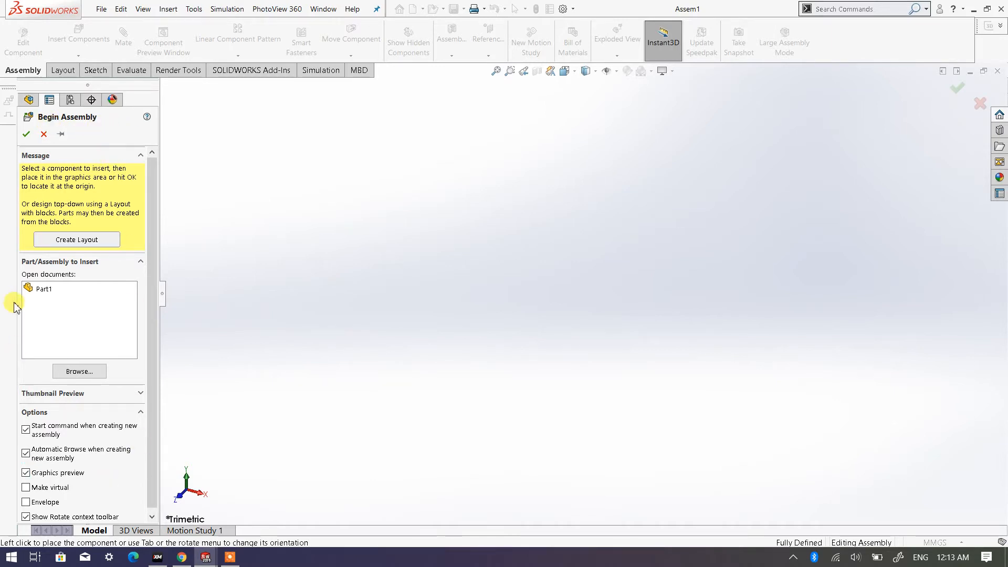
left_click(44, 290)
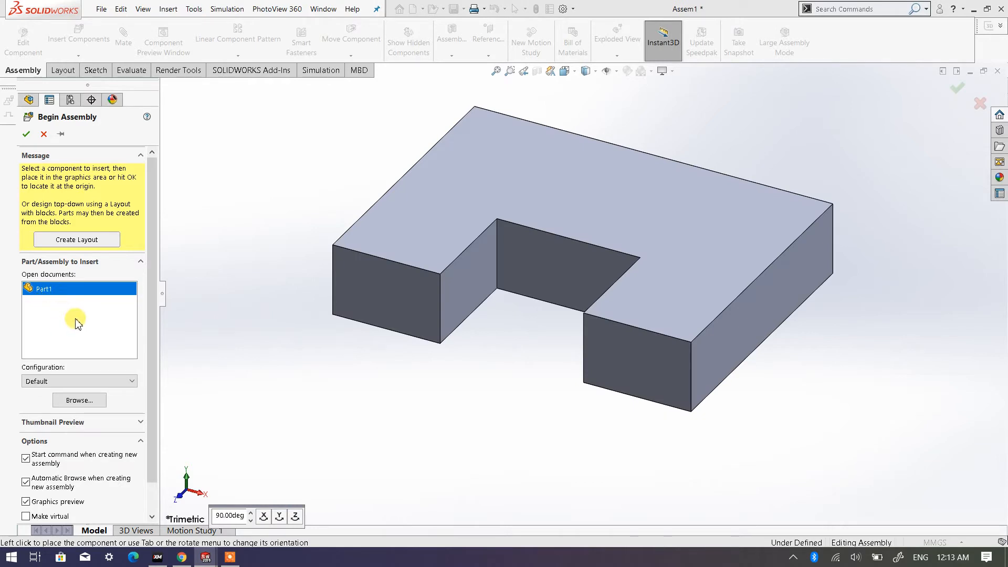
left_click(44, 134)
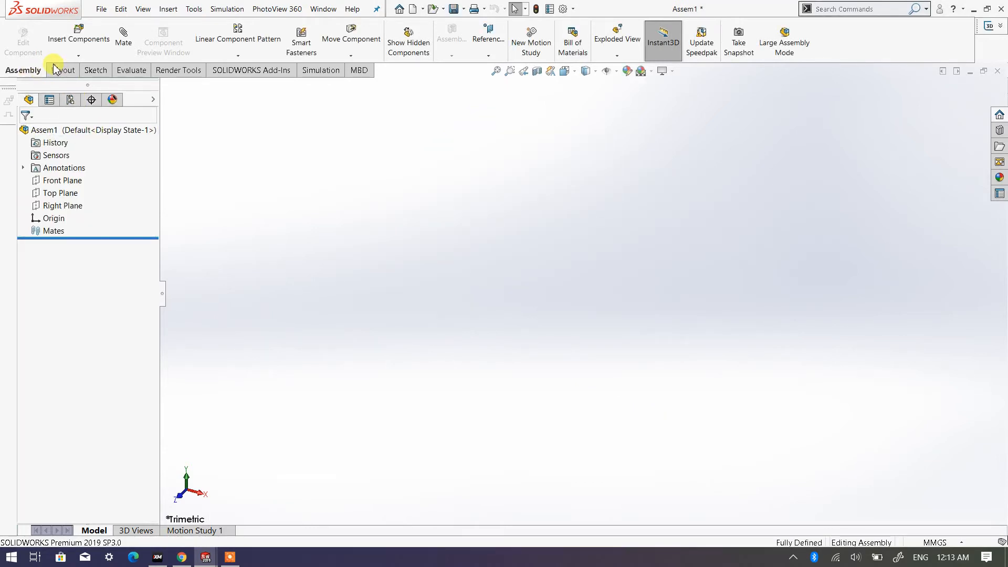
left_click(79, 37)
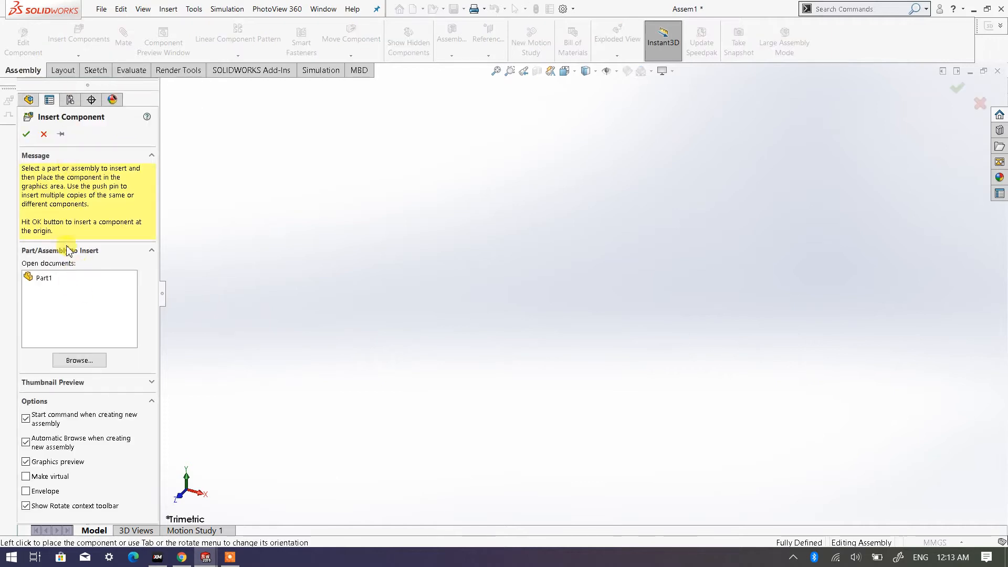
left_click(44, 134)
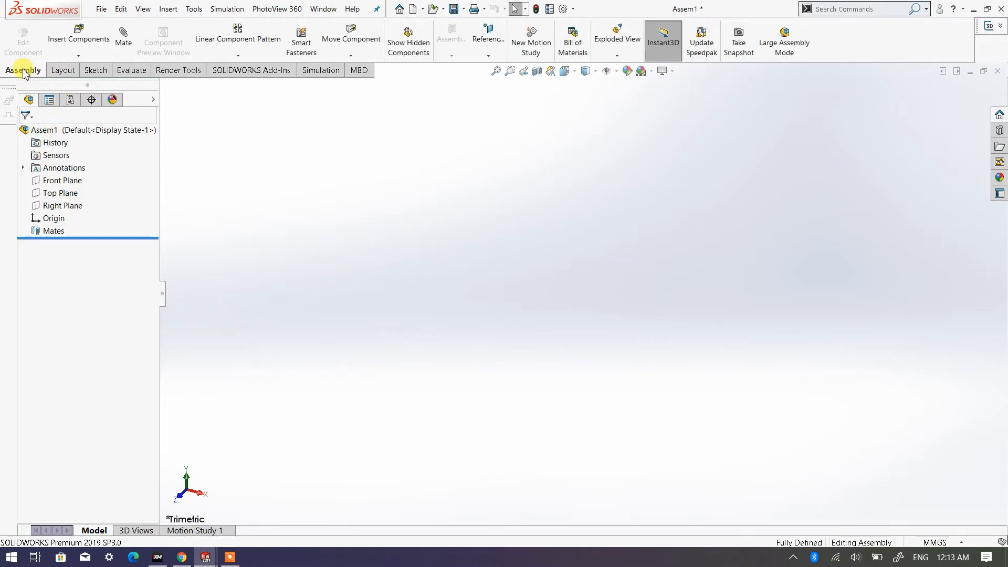
left_click(78, 55)
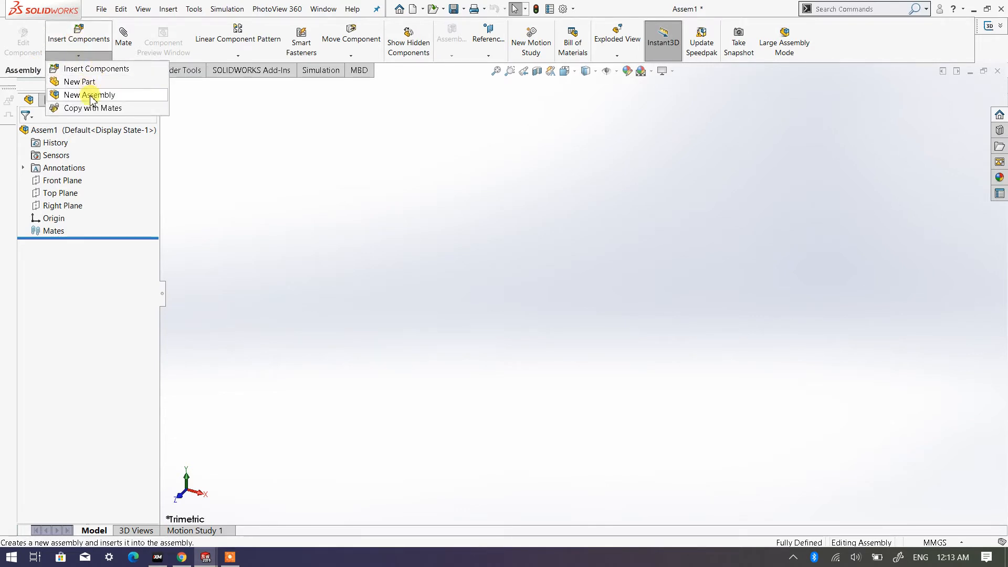
left_click(86, 69)
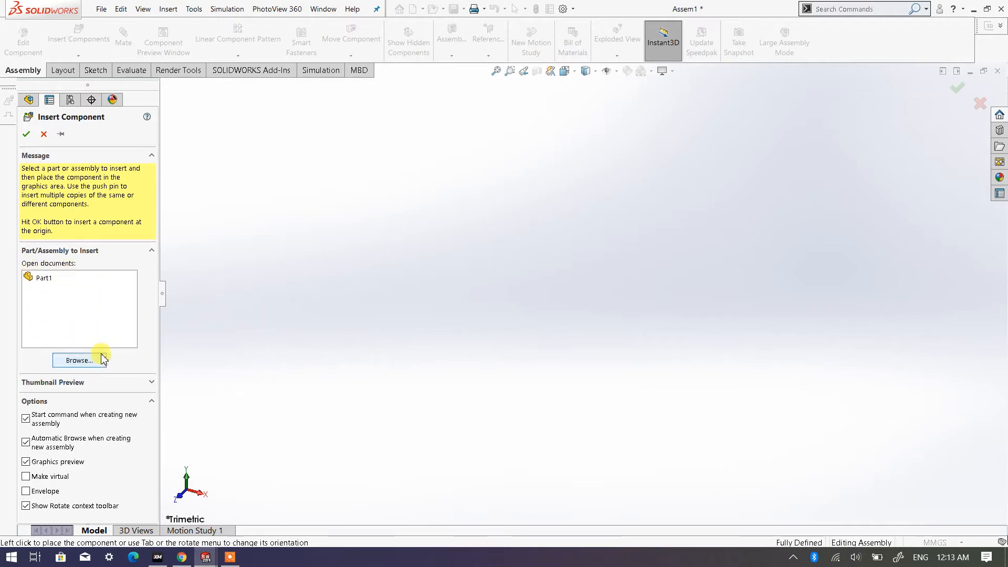
- Leave component insertion without placing anything and switch back to the Part1 document
left_click(204, 557)
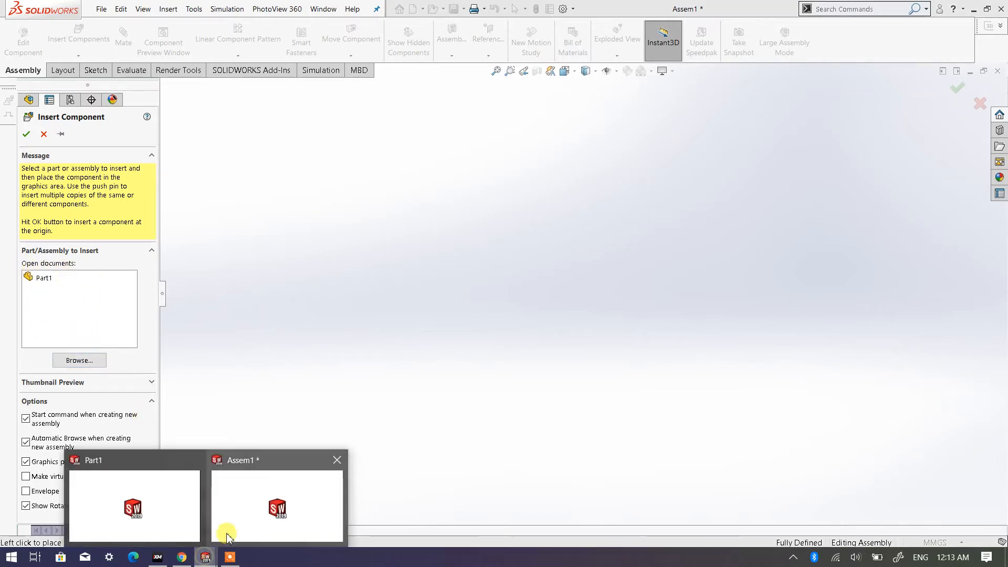
left_click(158, 461)
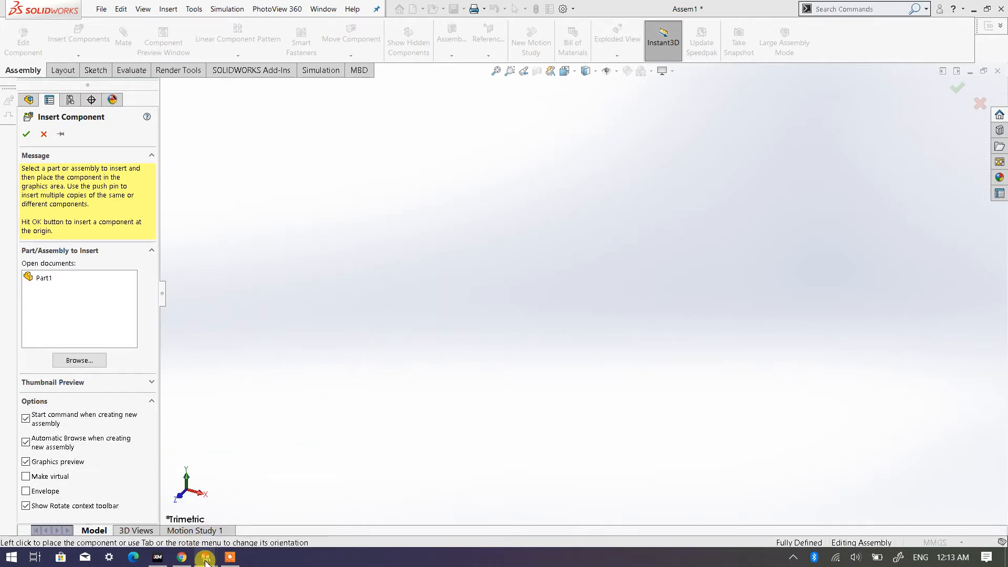
mouse_move(205, 557)
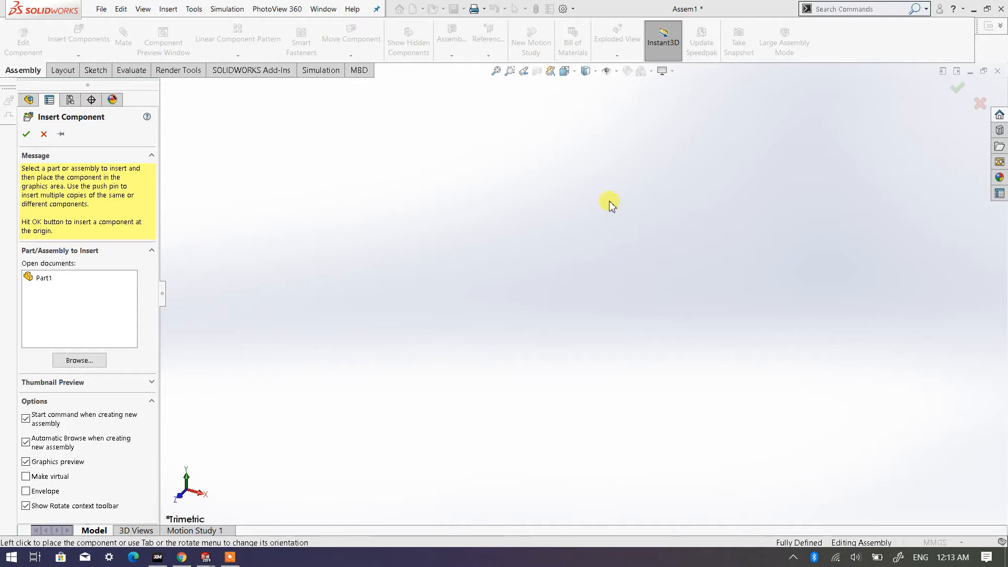
left_click(43, 134)
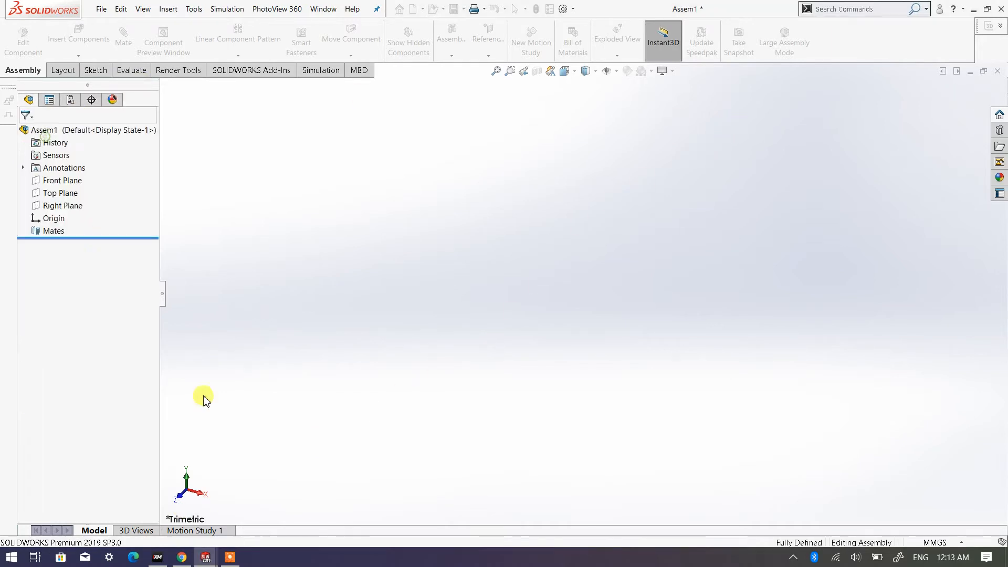
left_click(184, 511)
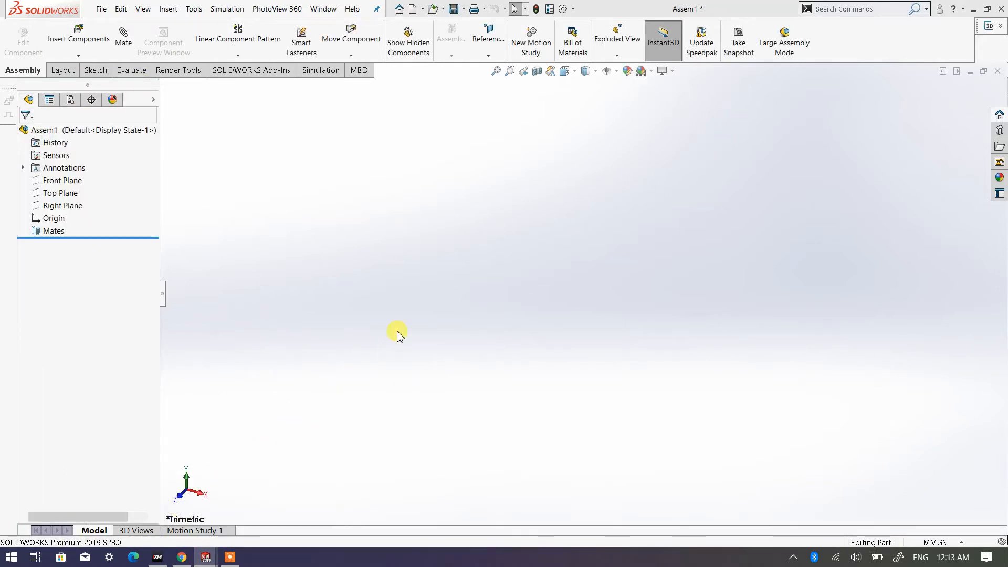
left_click(970, 72)
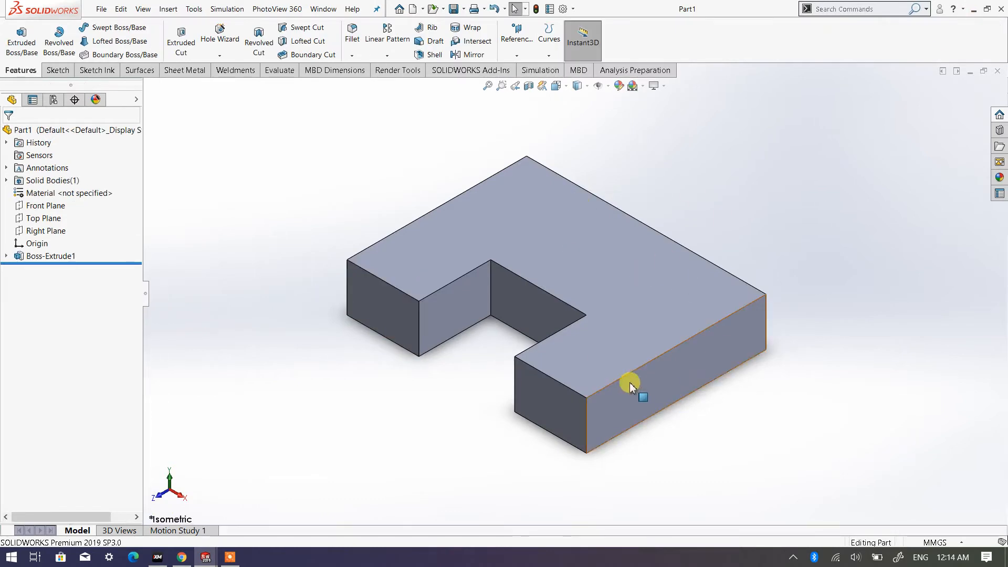
- Close the Part1 document and insert Part1 from the Assembly Exercise folder as the first component of the assembly
left_click(997, 72)
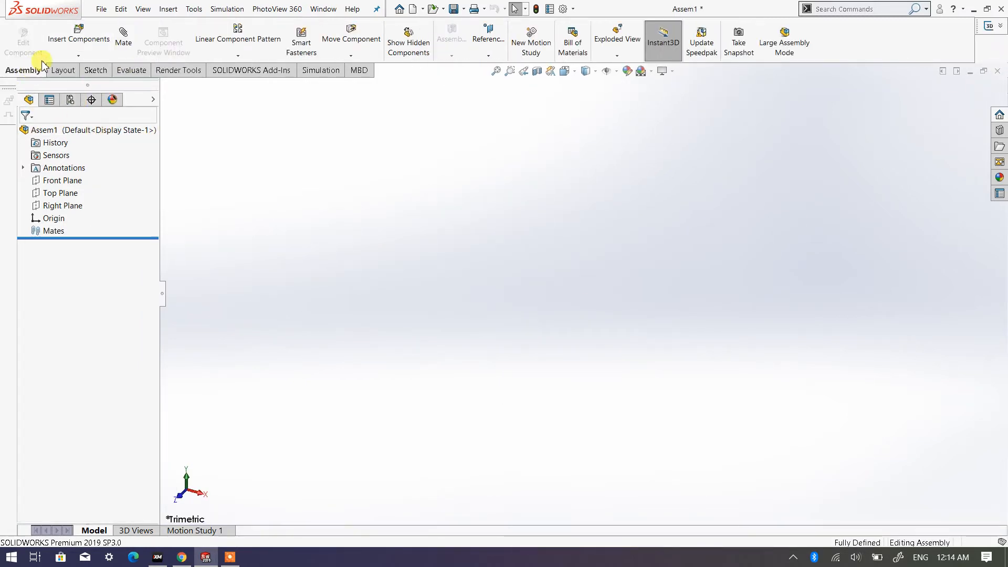
left_click(78, 33)
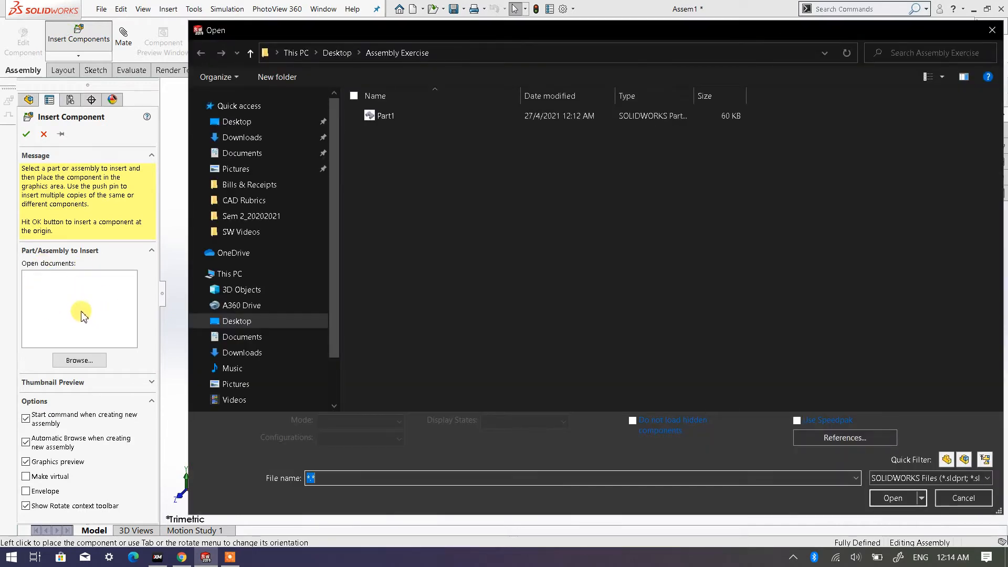
left_click(965, 498)
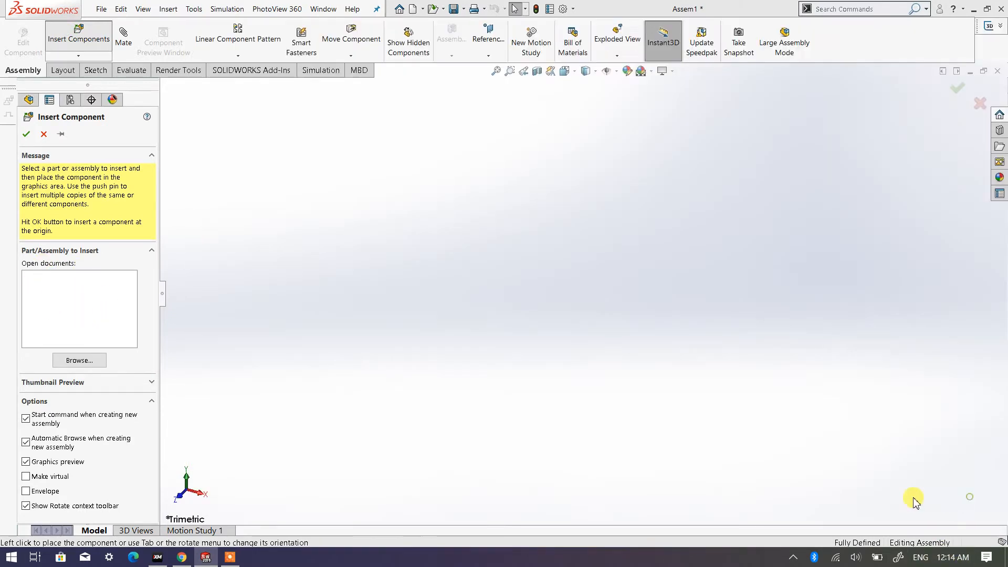
left_click(81, 361)
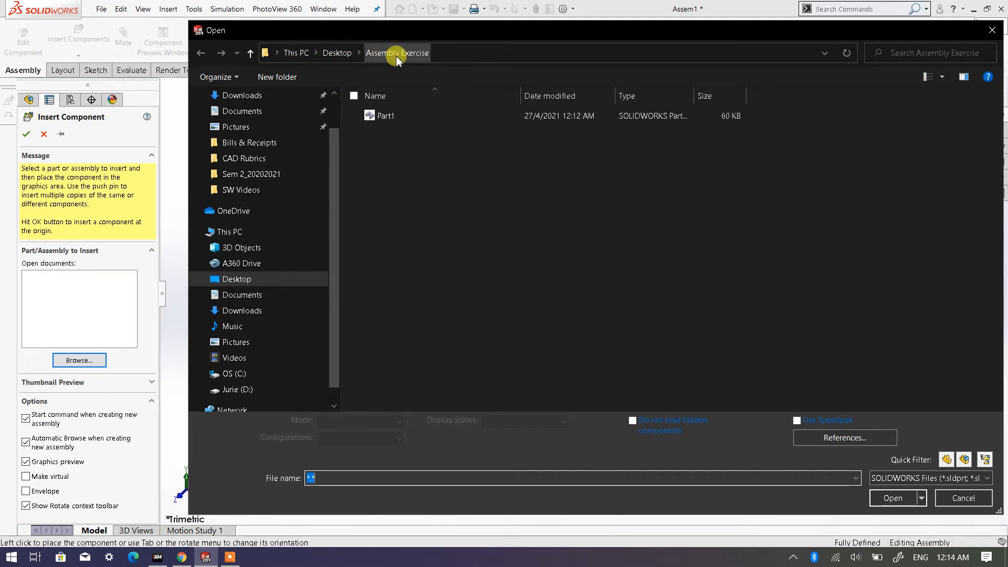
double_click(387, 116)
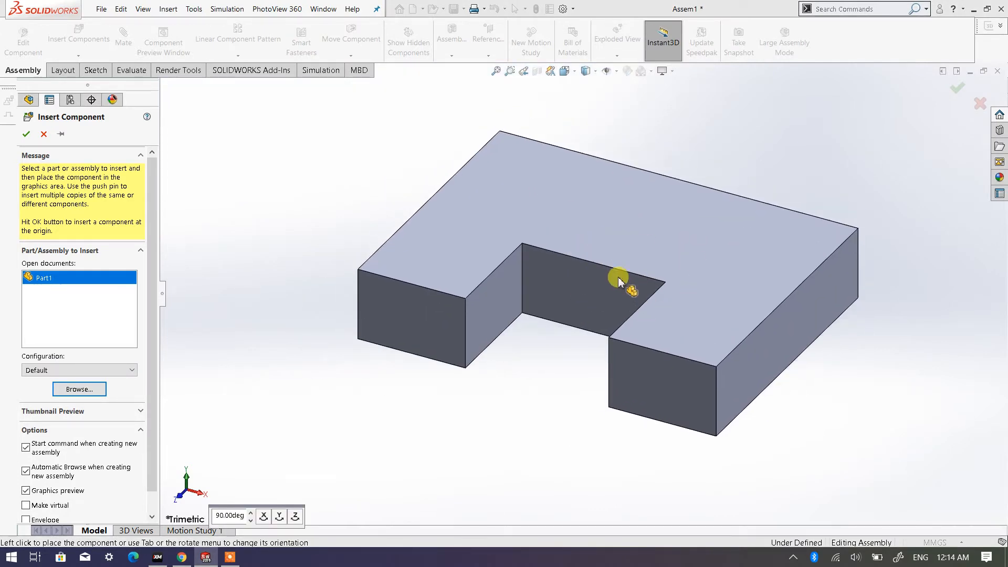
left_click(623, 278)
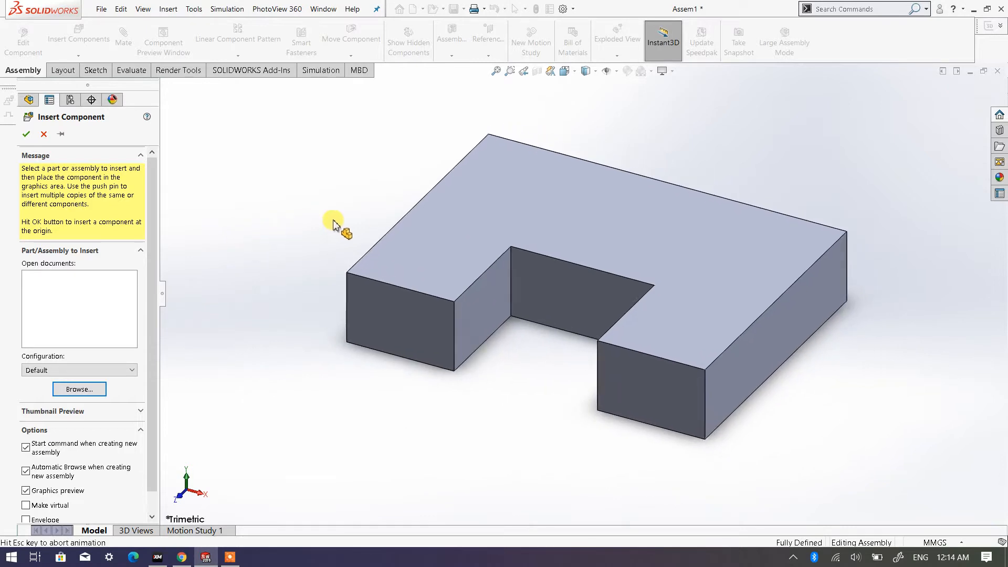
- Insert a second copy of Part1 from the Assembly Exercise folder and place it apart from the first plate
scroll(431, 236, "up", 3)
scroll(553, 279, "down", 1)
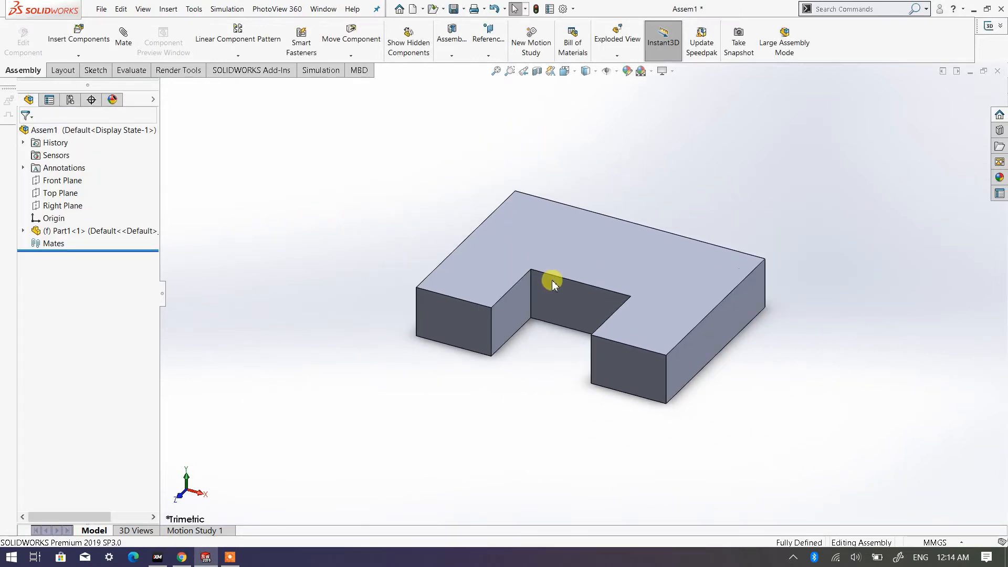
scroll(607, 283, "up", 1)
scroll(633, 277, "down", 1)
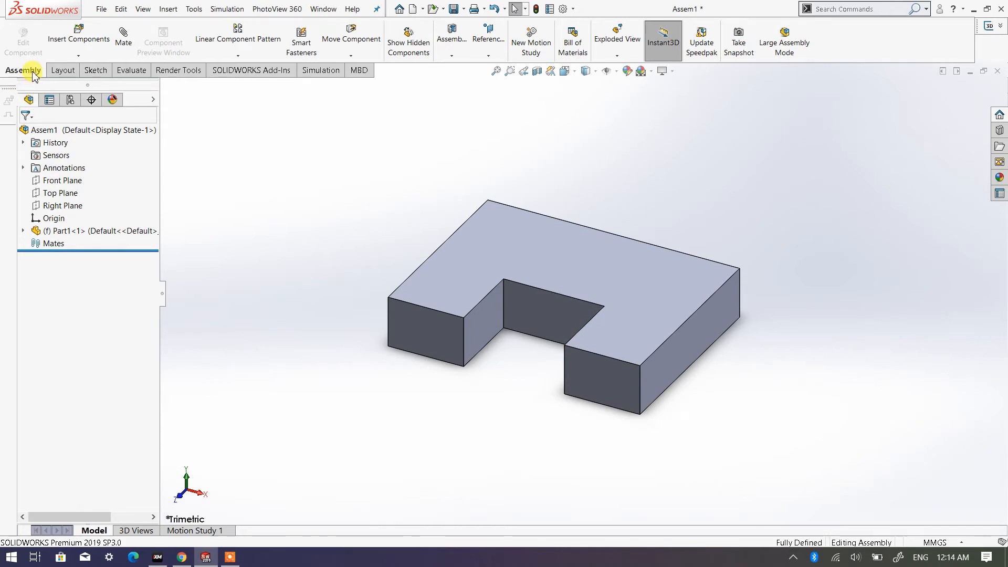
left_click(92, 41)
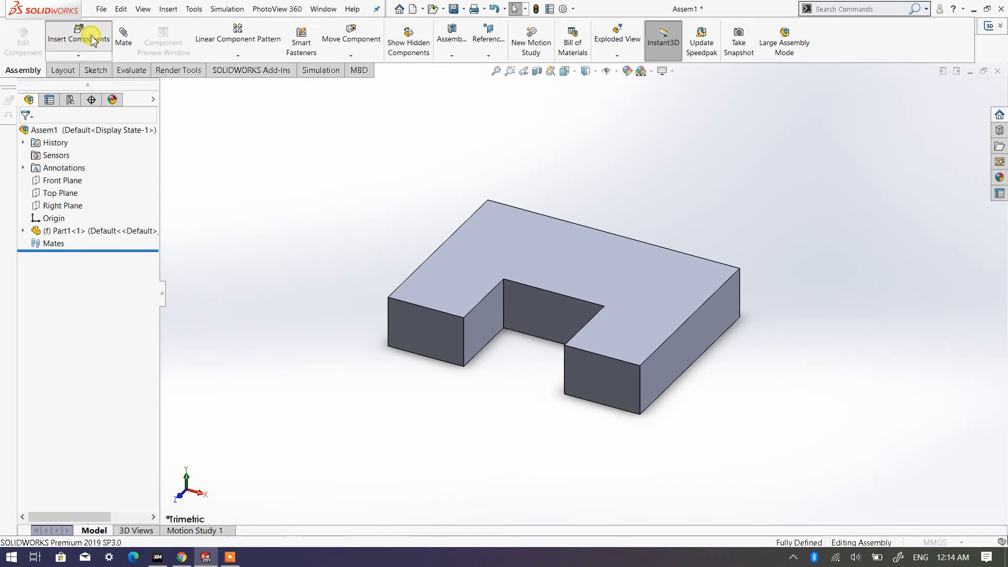
left_click(88, 361)
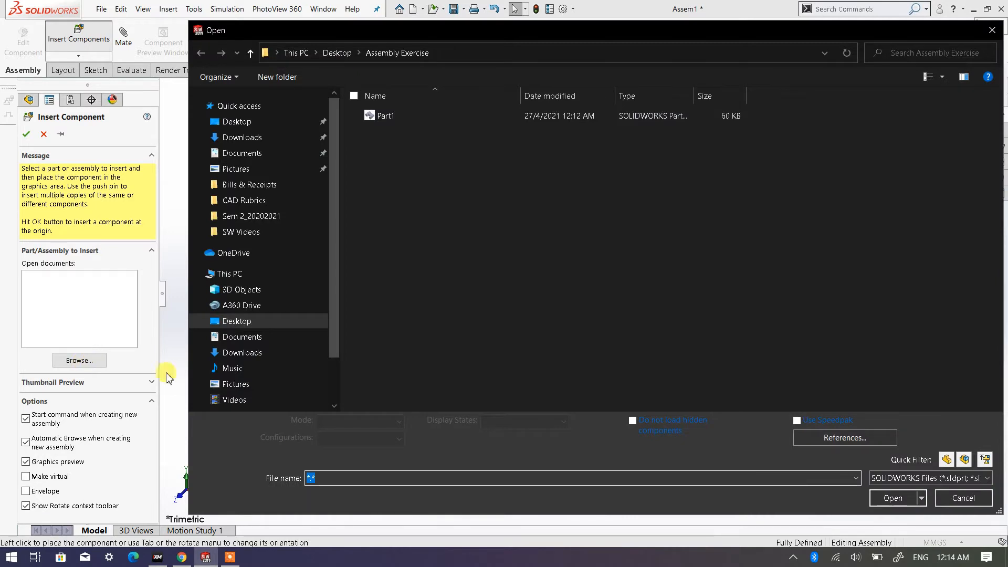
left_click(964, 498)
left_click(87, 361)
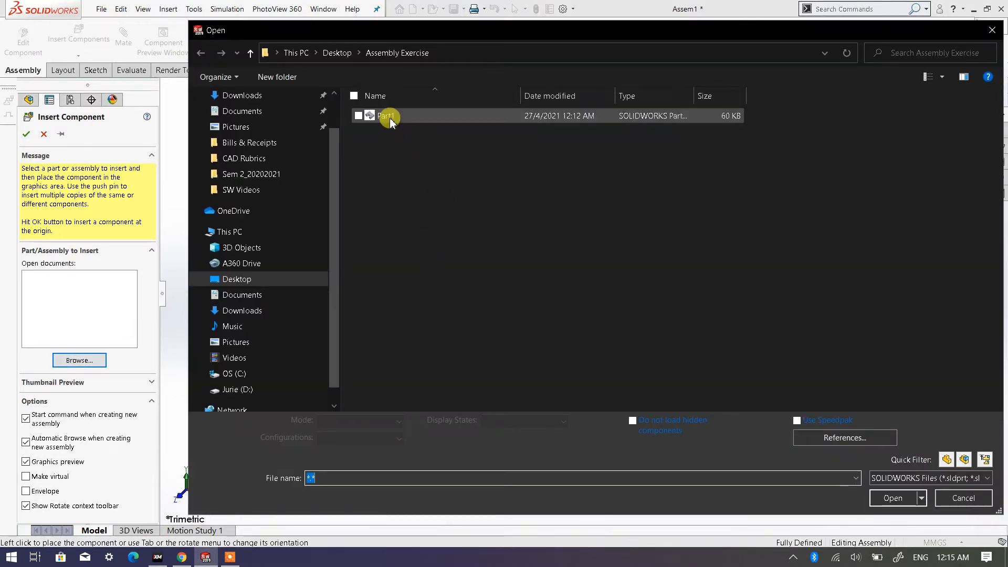
double_click(390, 116)
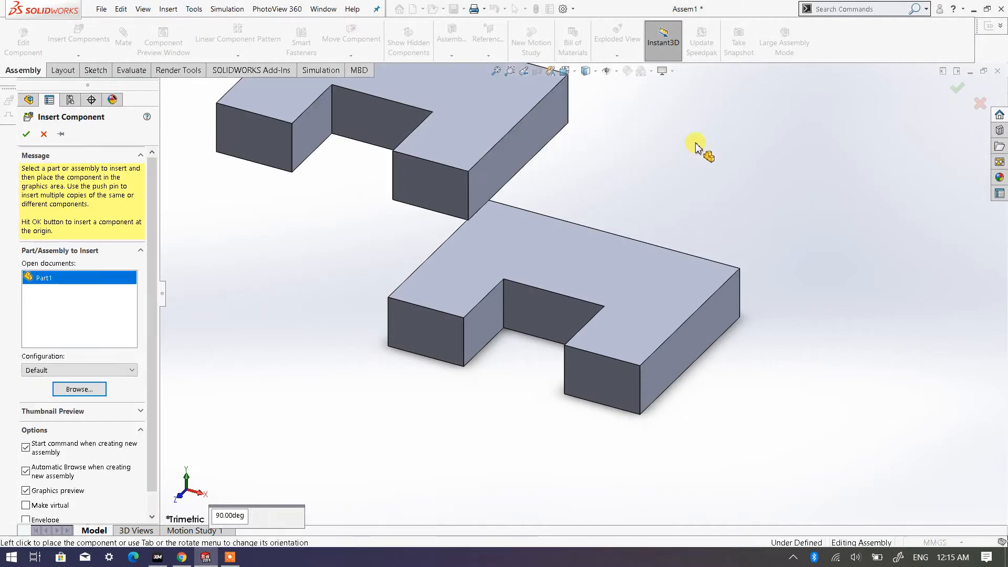
scroll(764, 150, "up", 5)
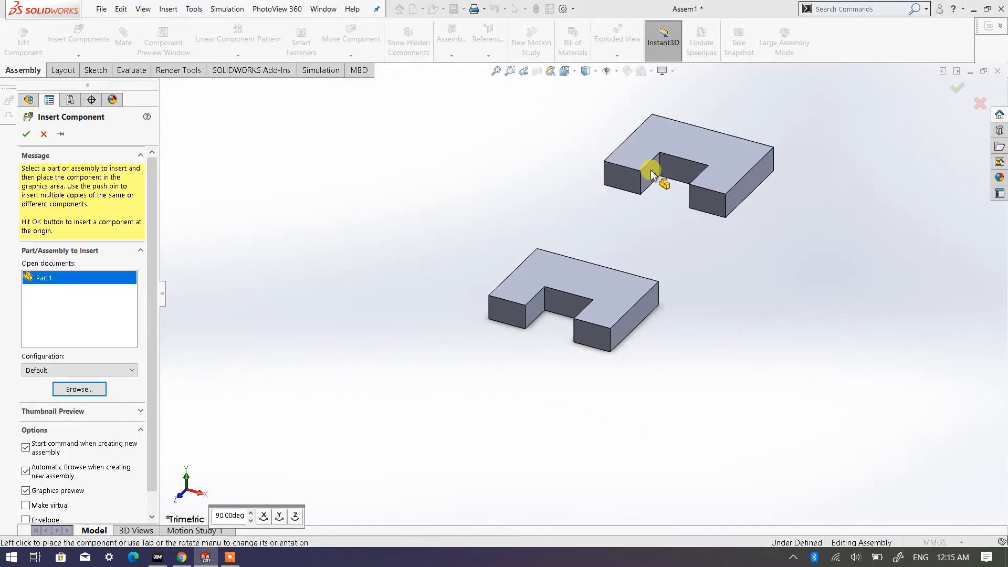
scroll(635, 179, "down", 2)
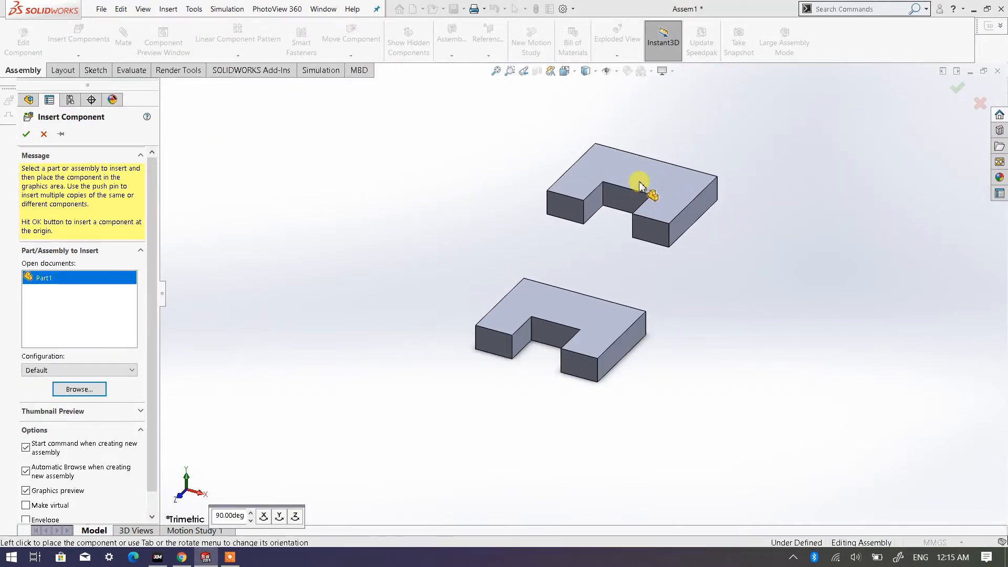
left_click(402, 165)
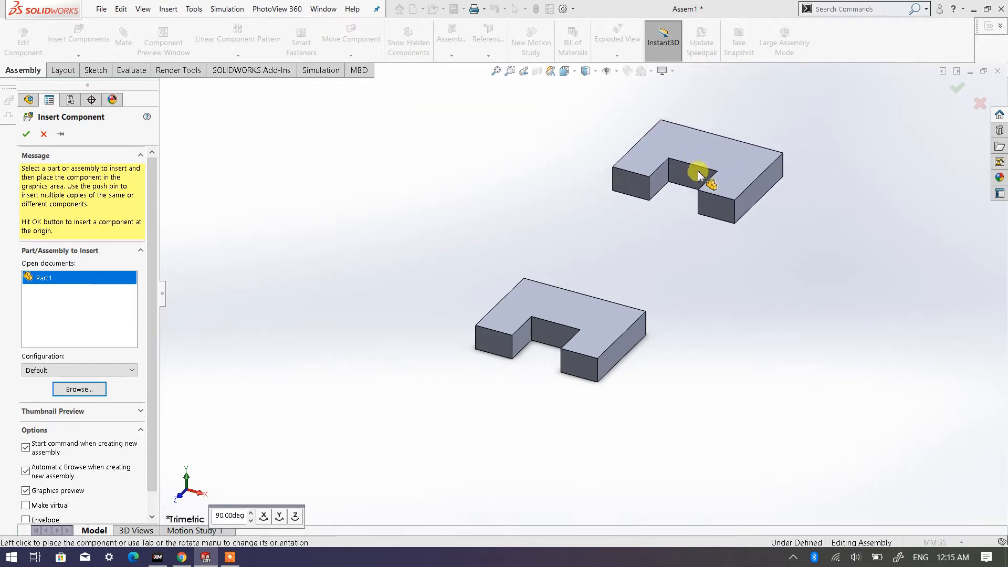
left_click(694, 170)
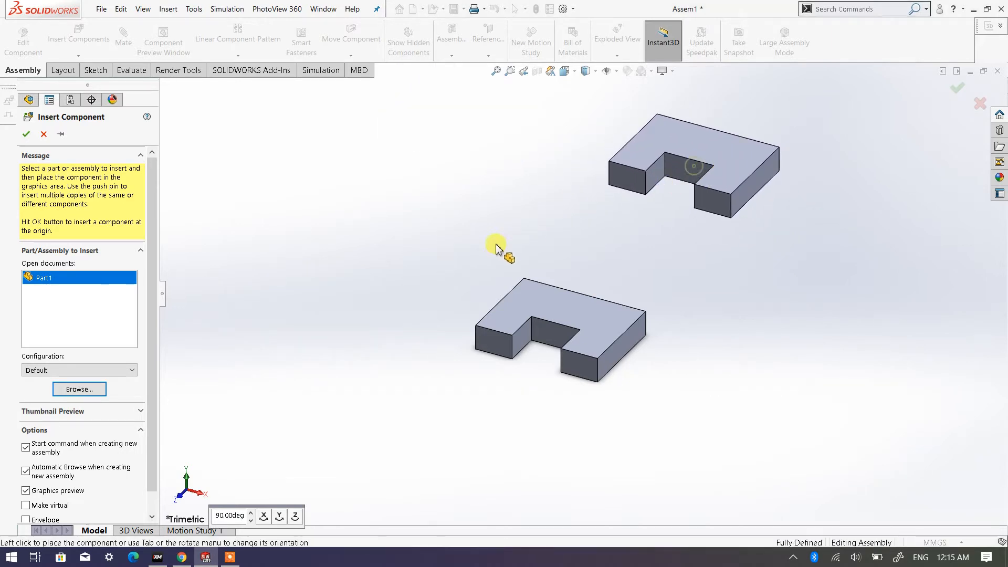
- Add a coincident mate between the bottom face of the second plate and the top face of the first plate
scroll(673, 207, "down", 3)
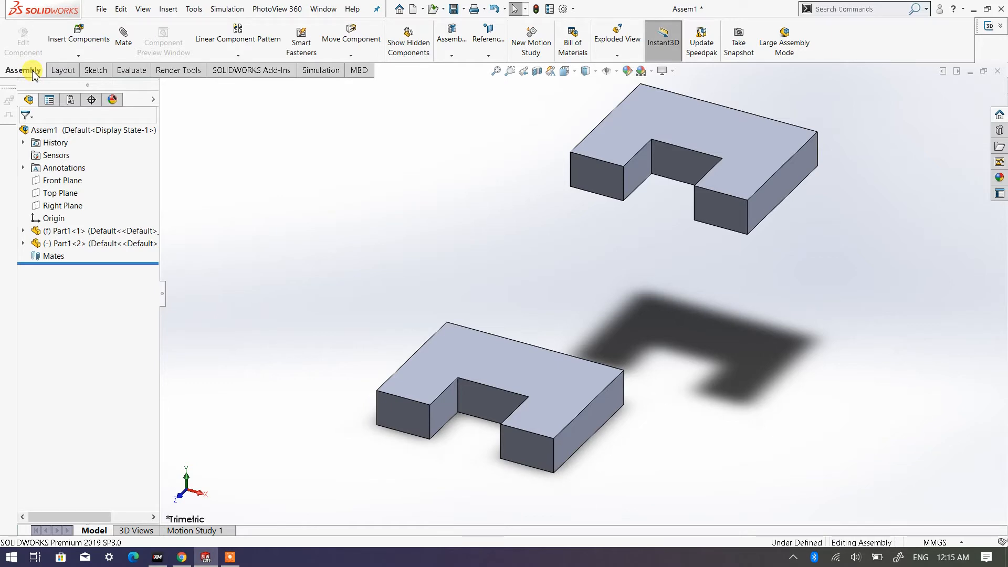
left_click(129, 50)
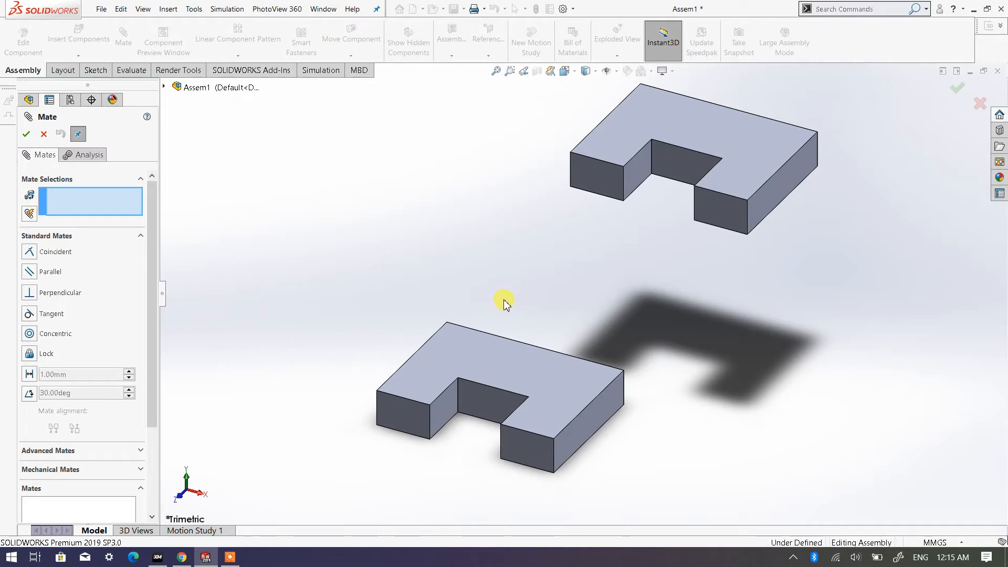
middle_click_drag(640, 257, 656, 141)
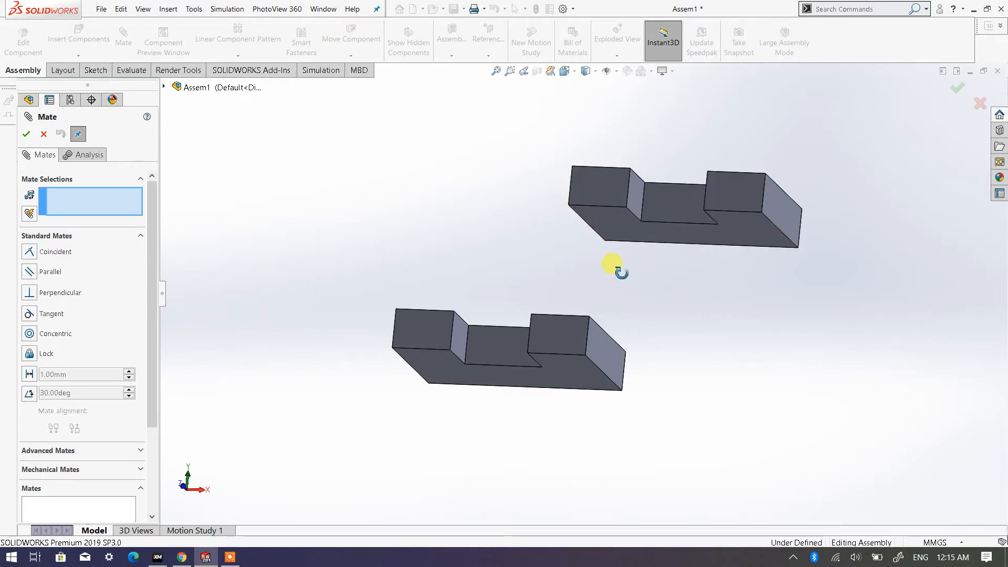
middle_click_drag(620, 272, 558, 360)
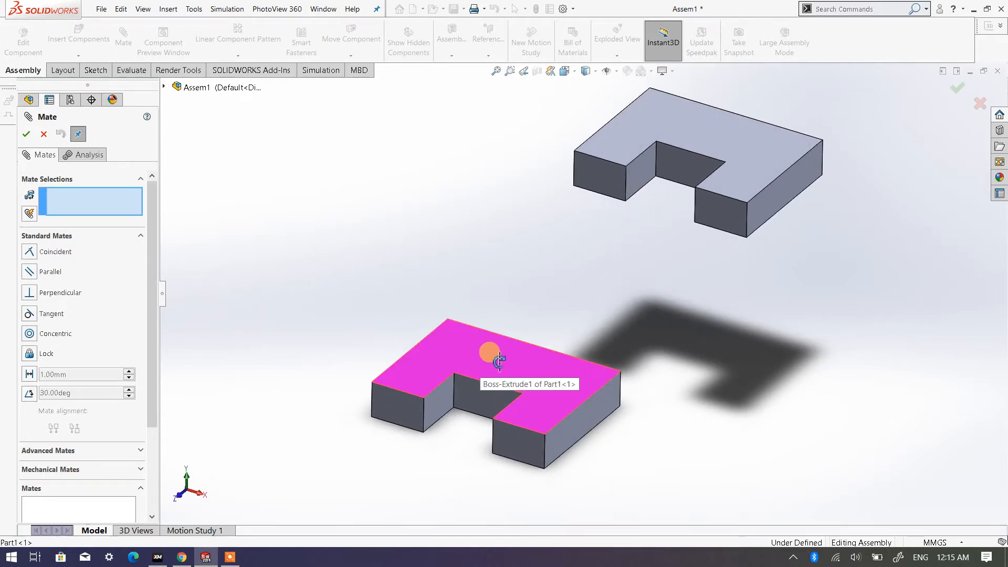
middle_click(466, 240)
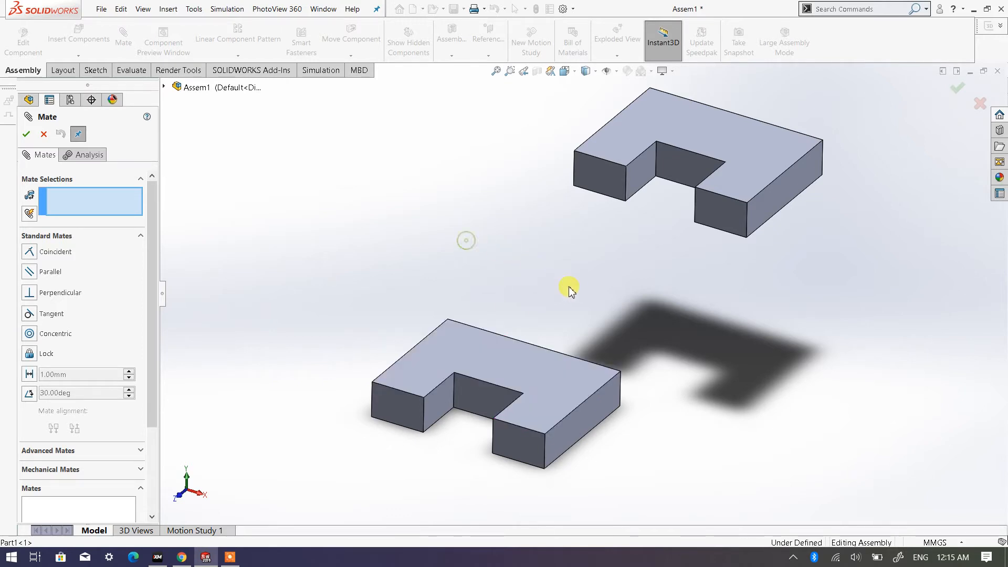
middle_click_drag(579, 292, 592, 163)
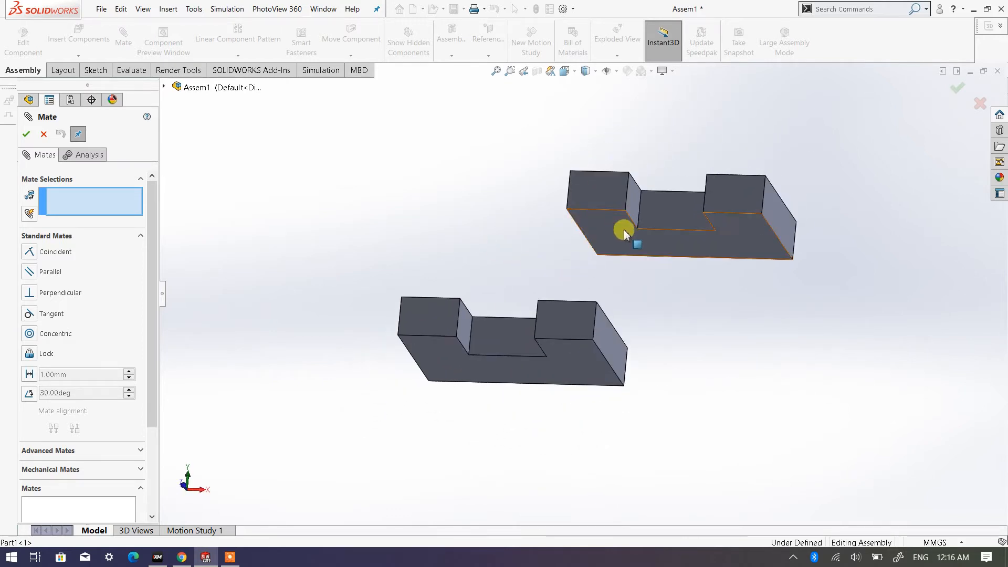
left_click(744, 241)
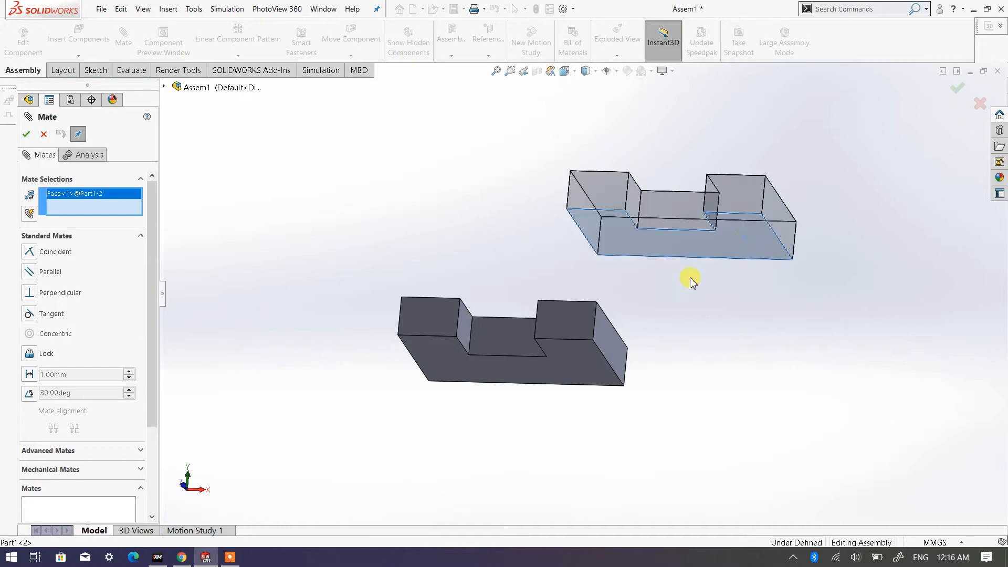
middle_click_drag(545, 243, 480, 315)
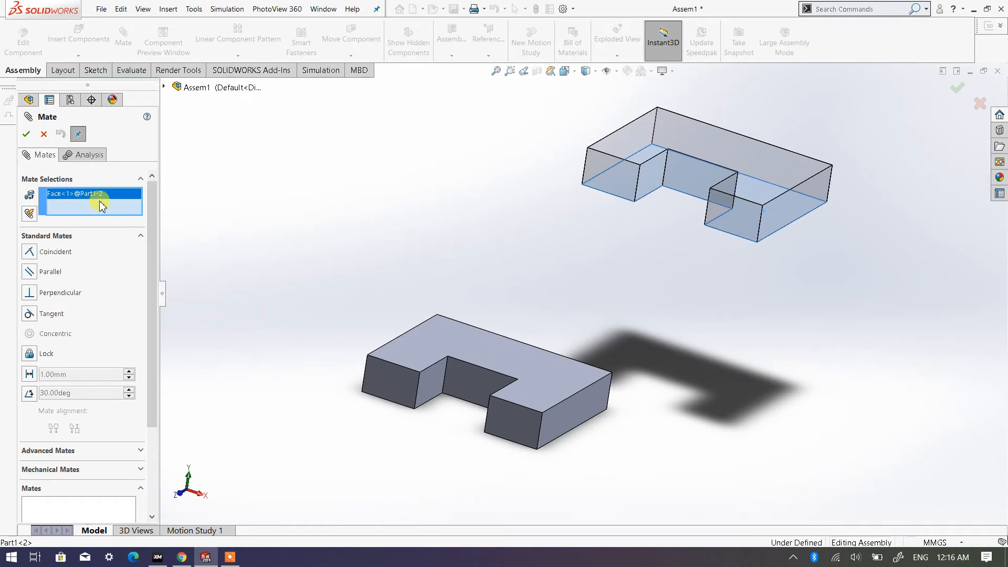
middle_click_drag(412, 301, 404, 315)
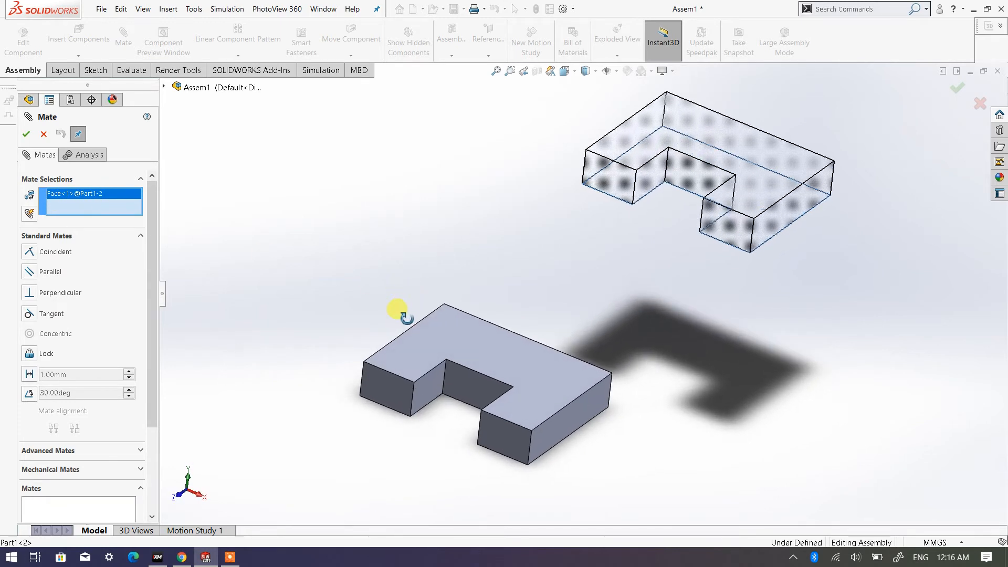
left_click(444, 336)
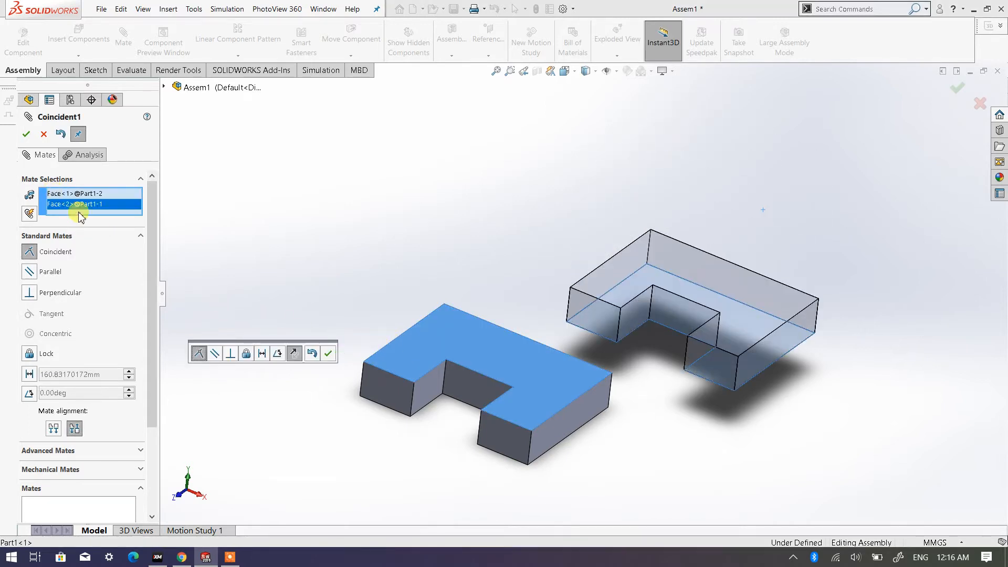
left_click(27, 135)
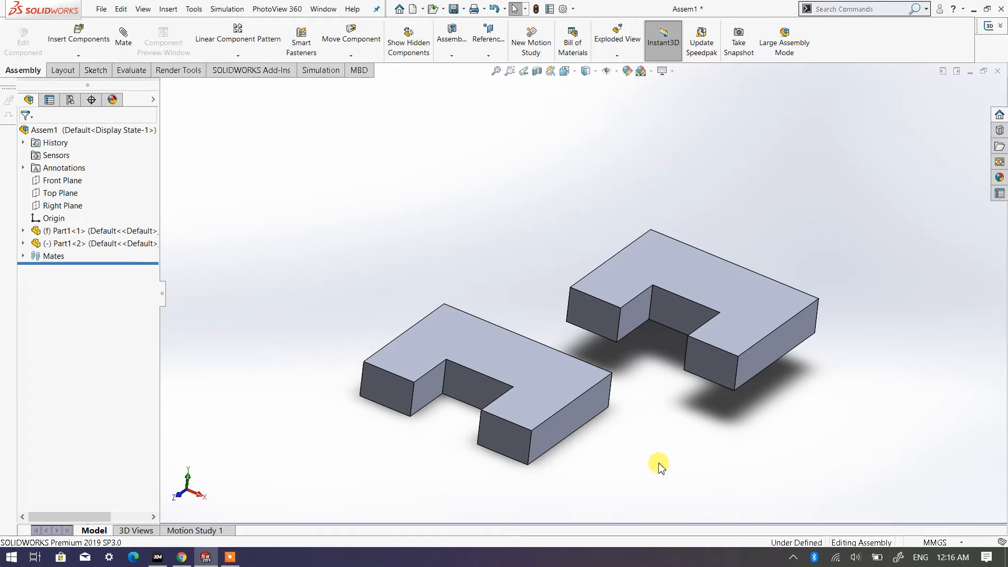
- Move the second plate within its mated plane until it lies over the first plate
middle_click_drag(657, 462, 664, 387)
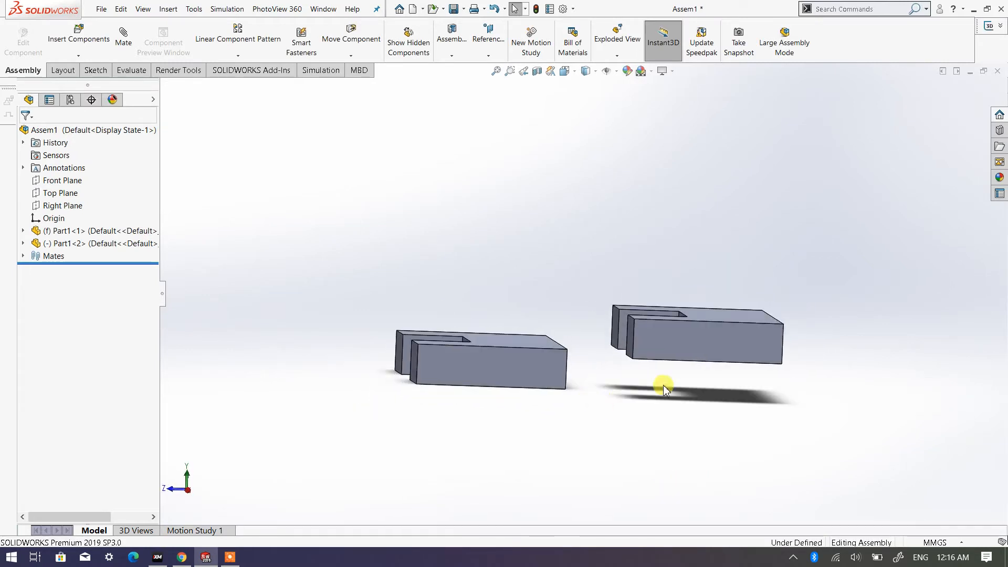
left_click_drag(713, 348, 475, 332)
middle_click_drag(394, 396, 448, 364)
scroll(428, 357, "down", 3)
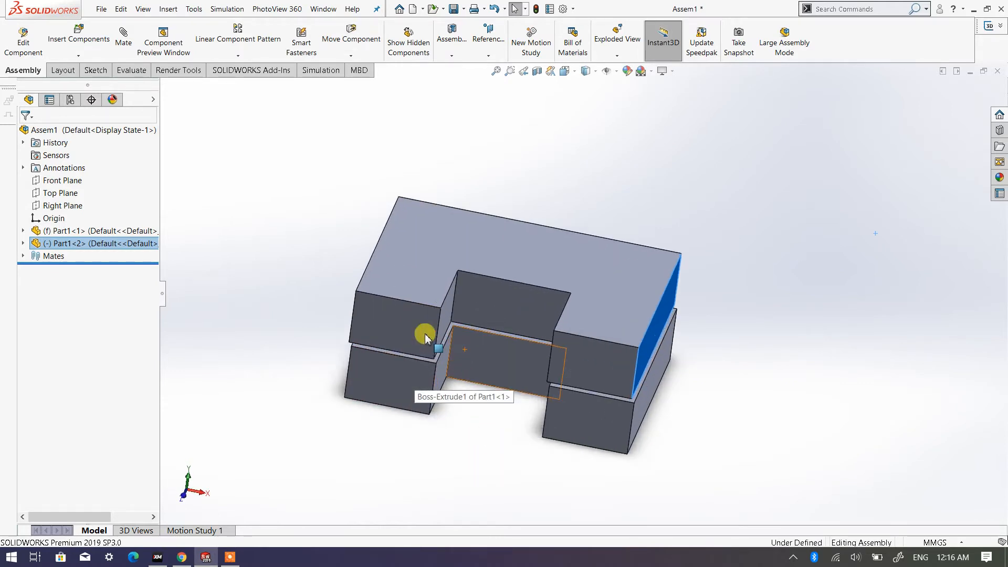
- Slide the upper plate across the lower plate's top face to a position offset sideways and backward, leaving nothing selected
left_click(422, 337)
mouse_move(429, 340)
left_mouse_down()
mouse_move(420, 340)
mouse_move(429, 327)
left_mouse_up()
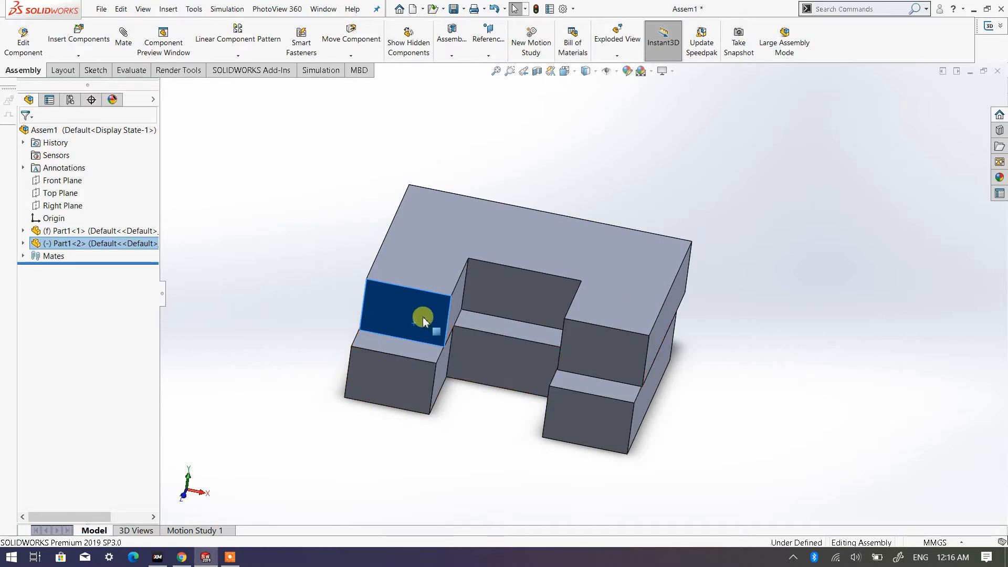
left_click_drag(424, 321, 507, 330)
middle_click_drag(587, 347, 559, 300)
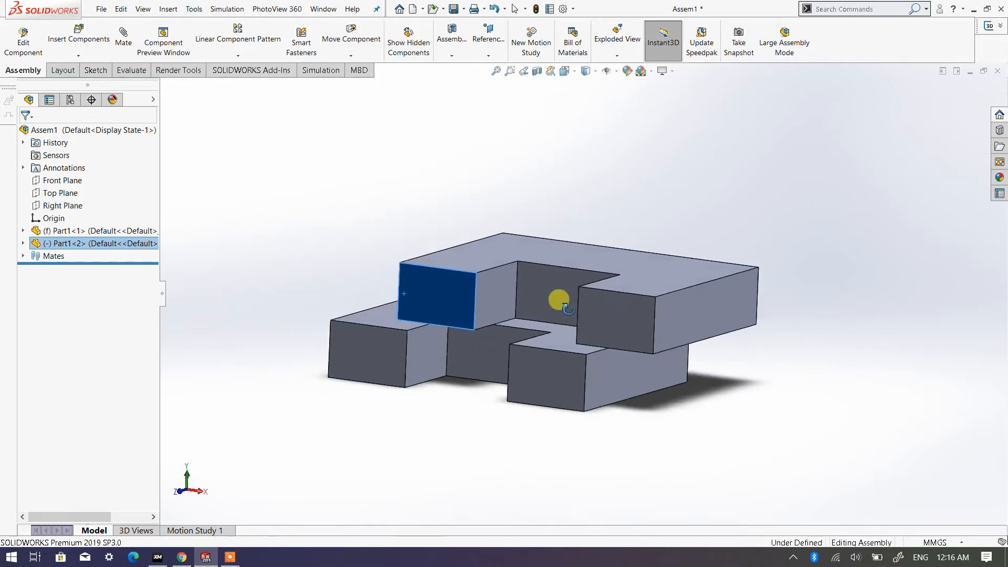
scroll(630, 348, "down", 4)
left_click_drag(703, 320, 750, 265)
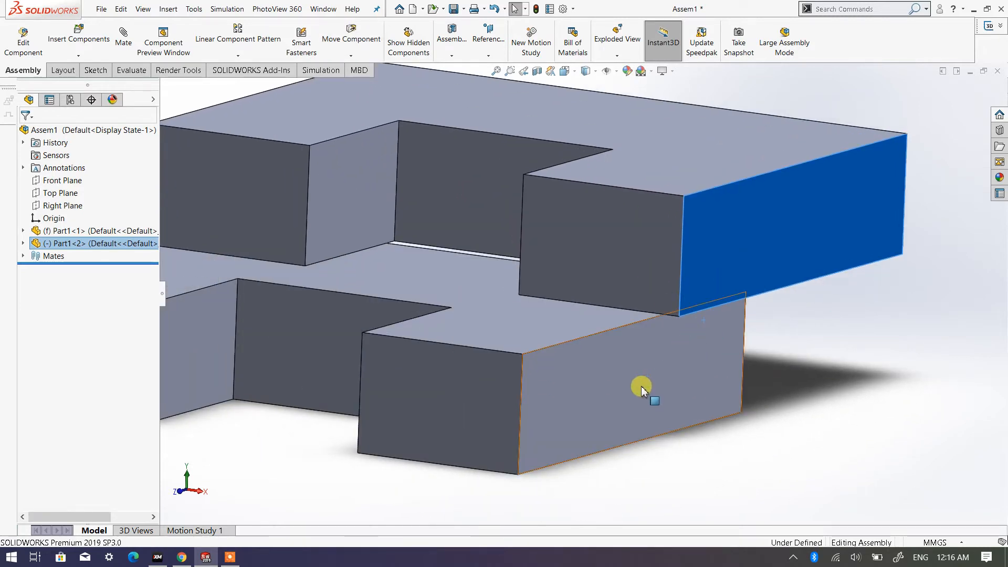
key("Escape")
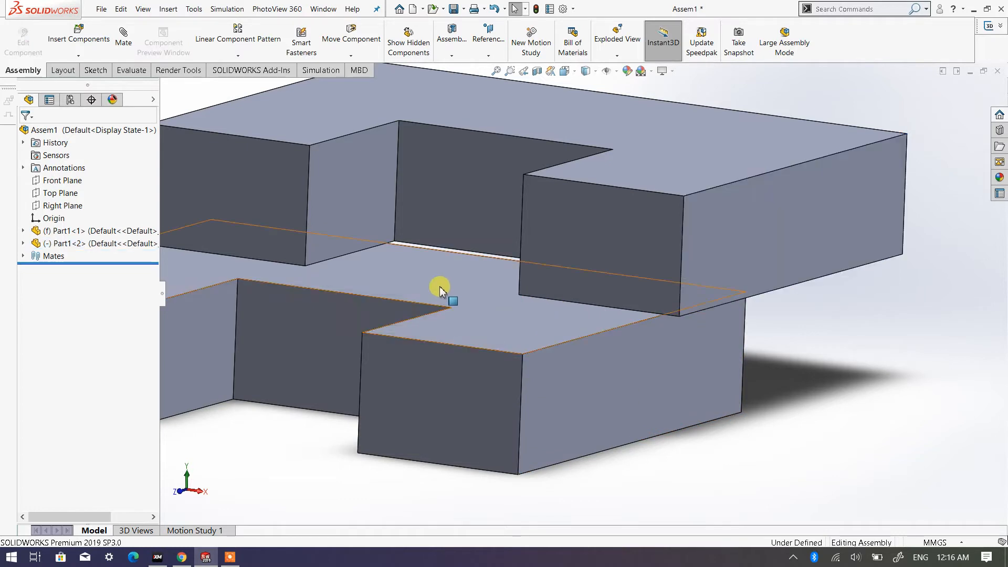
- Add a coincident mate between the matching outer side faces of the upper and lower plates beside the right-hand leg
scroll(248, 177, "up", 2)
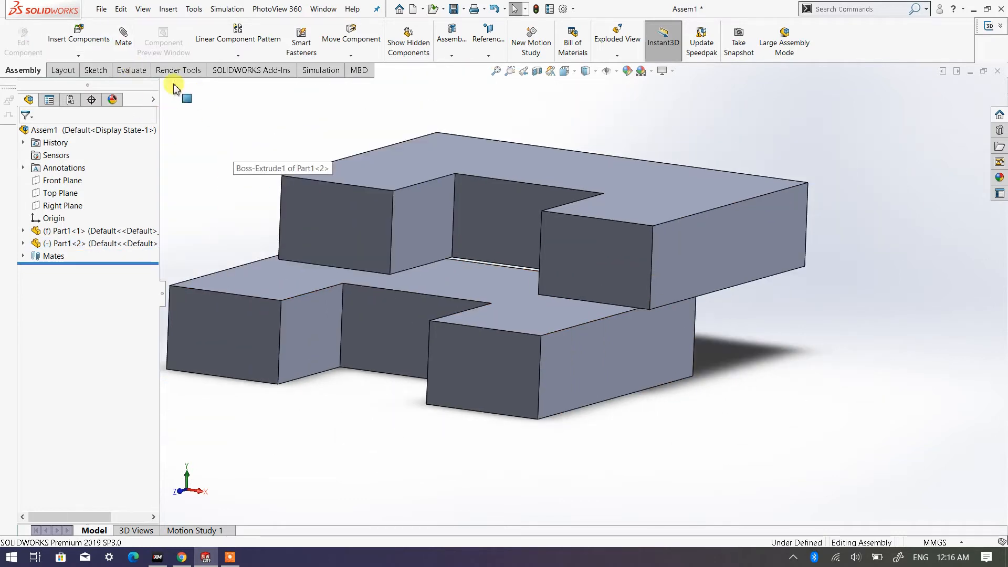
left_click(125, 50)
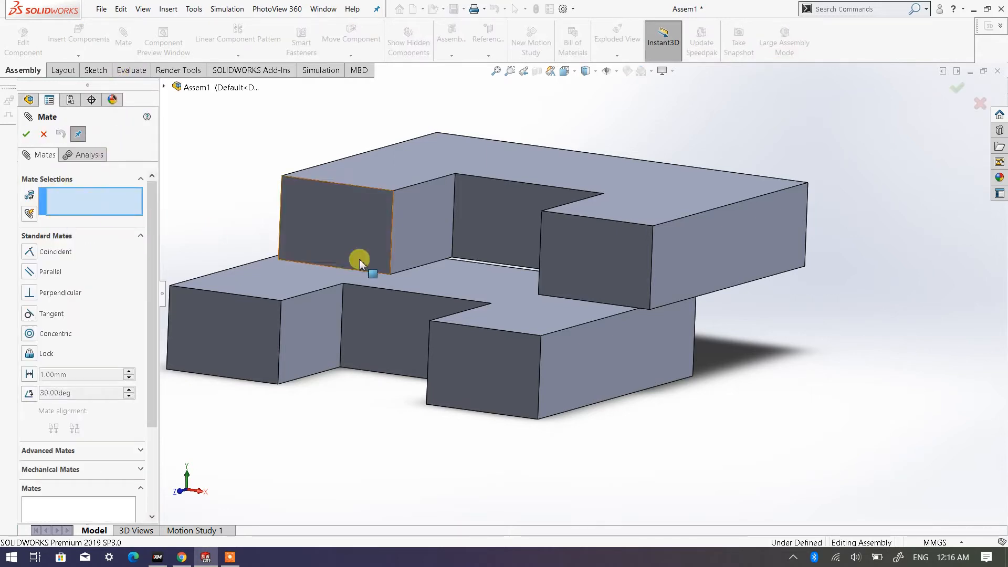
left_click(722, 252)
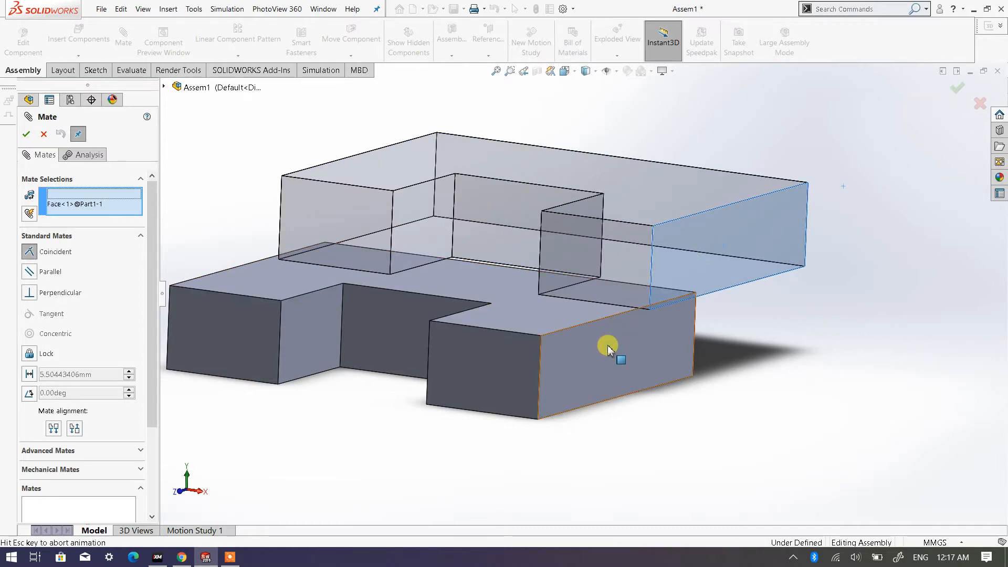
left_click(608, 348)
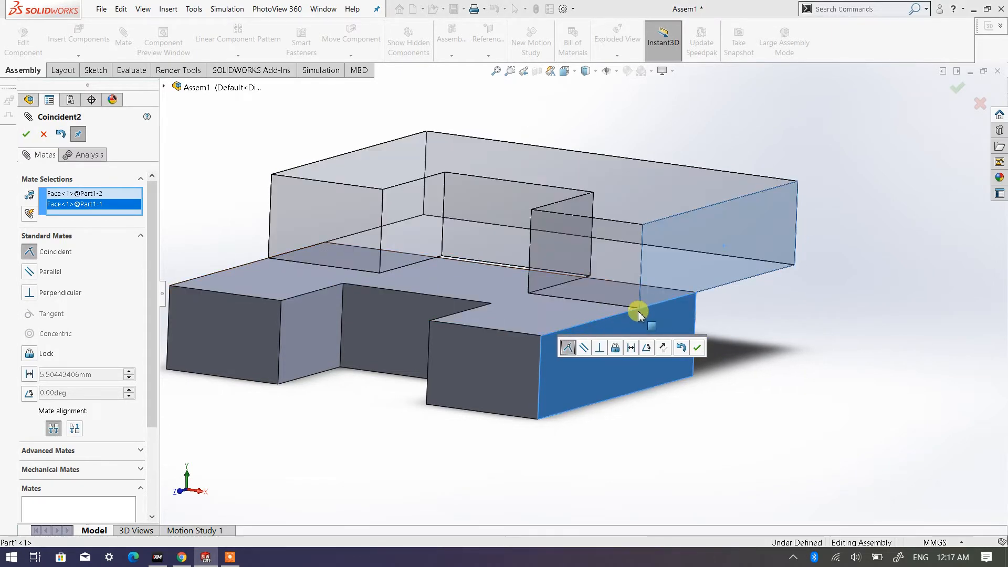
left_click(26, 134)
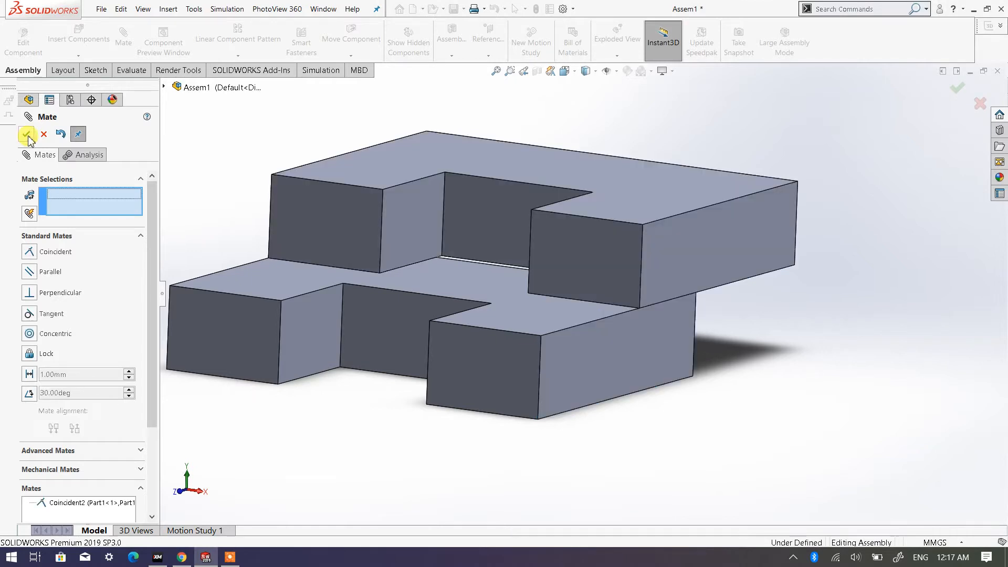
left_click(26, 134)
- Slide the upper plate forward and back along the mated side faces to test its remaining movement, leaving it set back
scroll(620, 281, "up", 1)
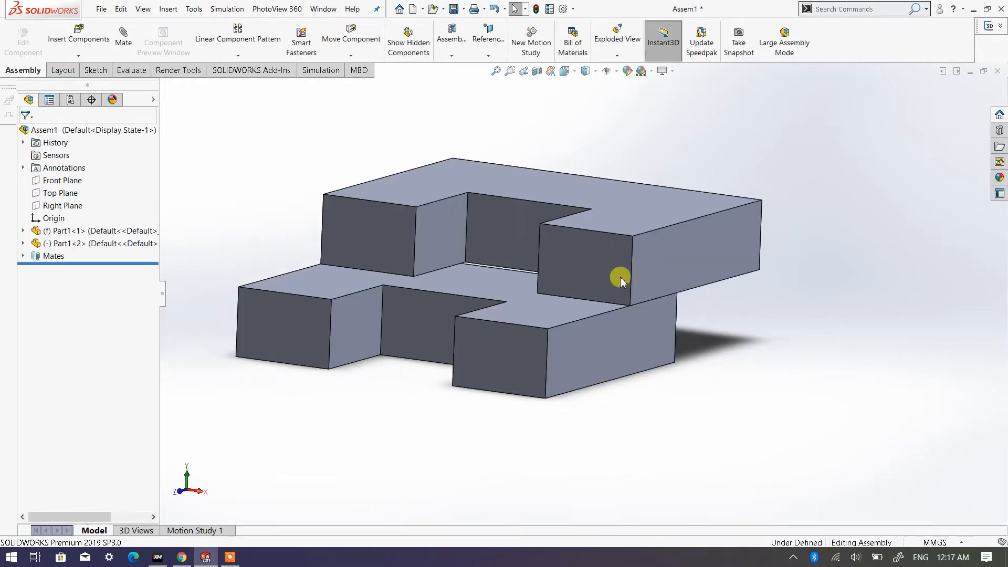
middle_click_drag(360, 191, 342, 220)
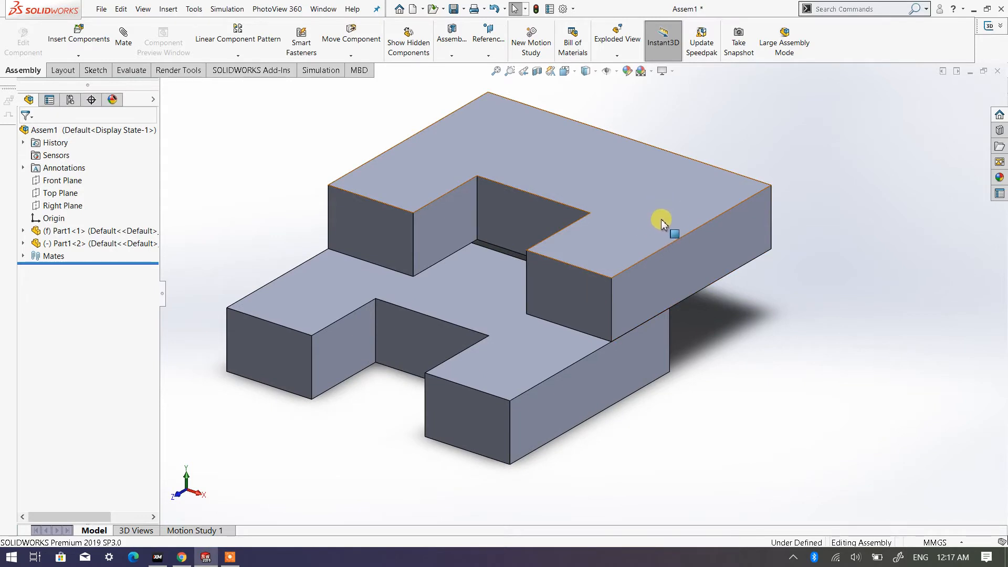
left_click_drag(662, 220, 618, 394)
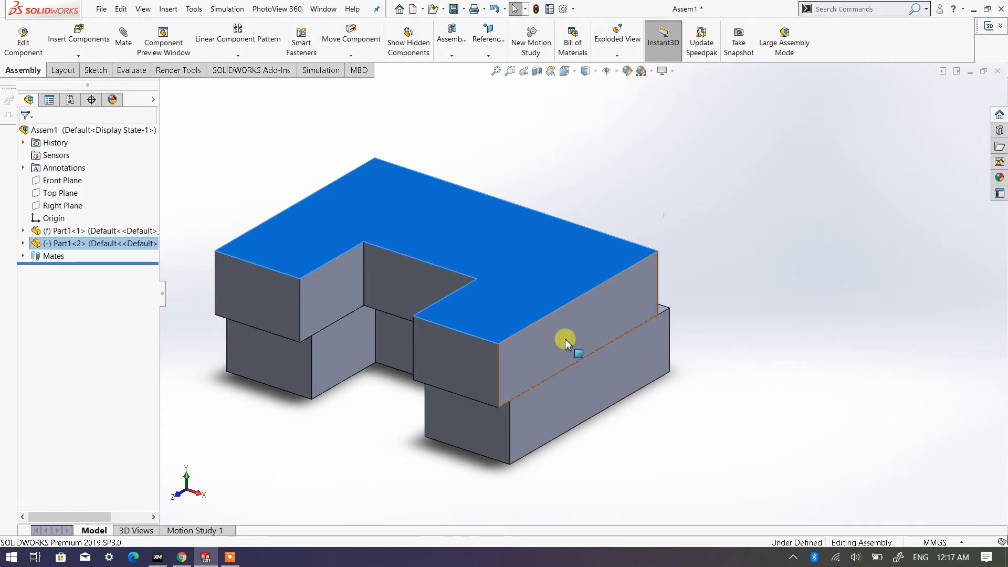
left_click_drag(568, 341, 674, 294)
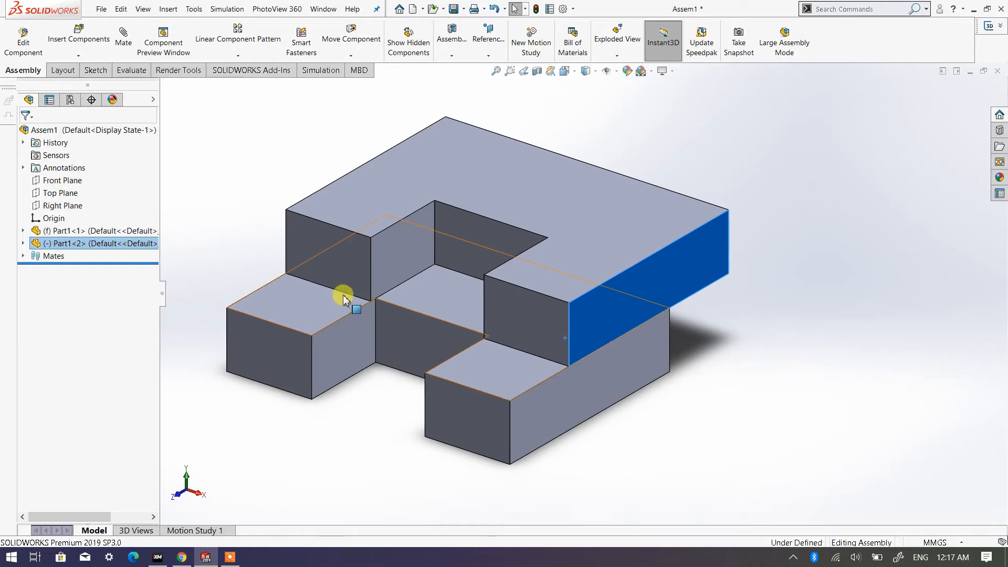
- Inspect the contact between the plates, selecting the upper plate's underside and the lower plate's top face before clearing the selection
left_click_drag(549, 288, 646, 312)
middle_click_drag(646, 313, 580, 191)
left_click(618, 250)
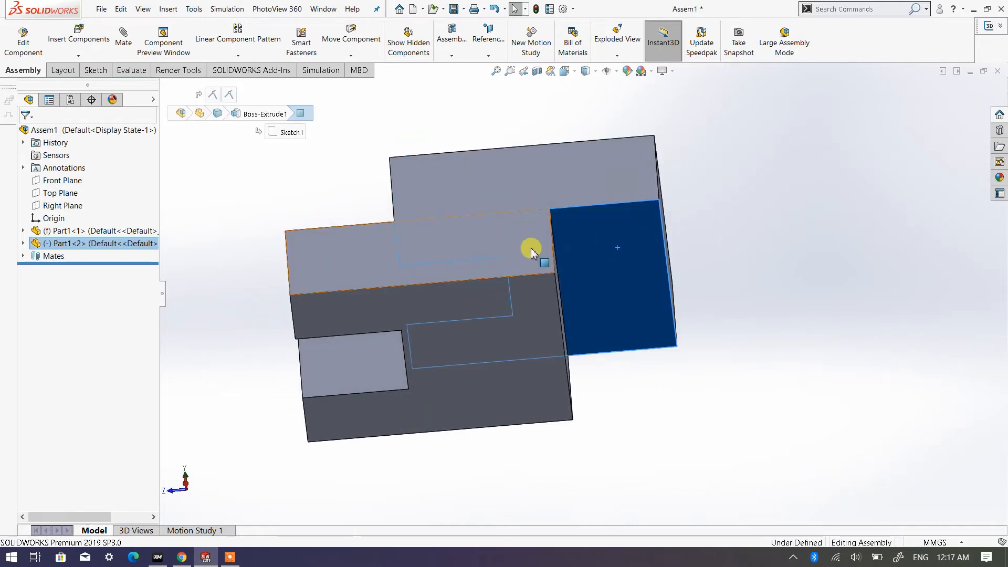
middle_click_drag(528, 252, 581, 378)
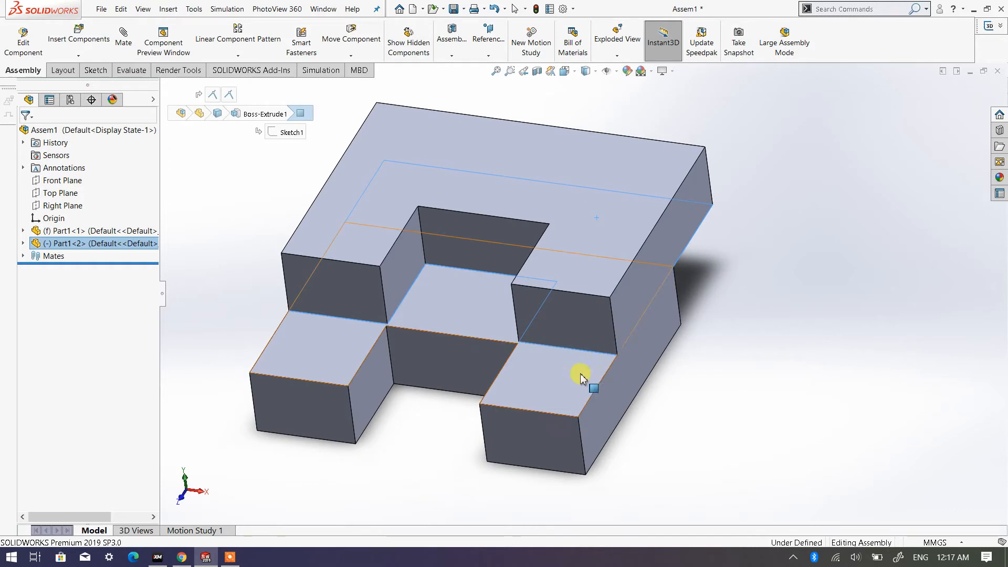
left_click(555, 379)
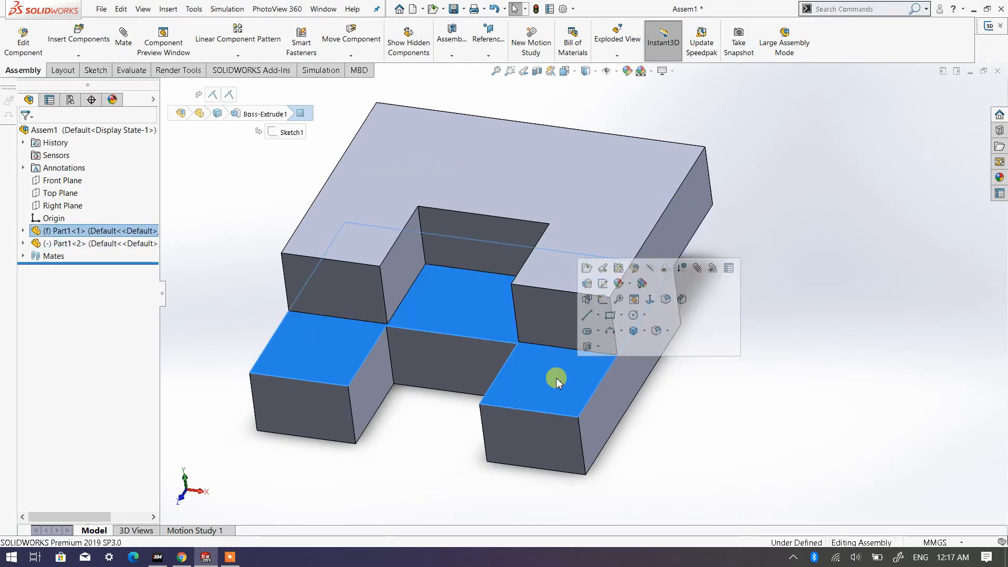
left_click(758, 439)
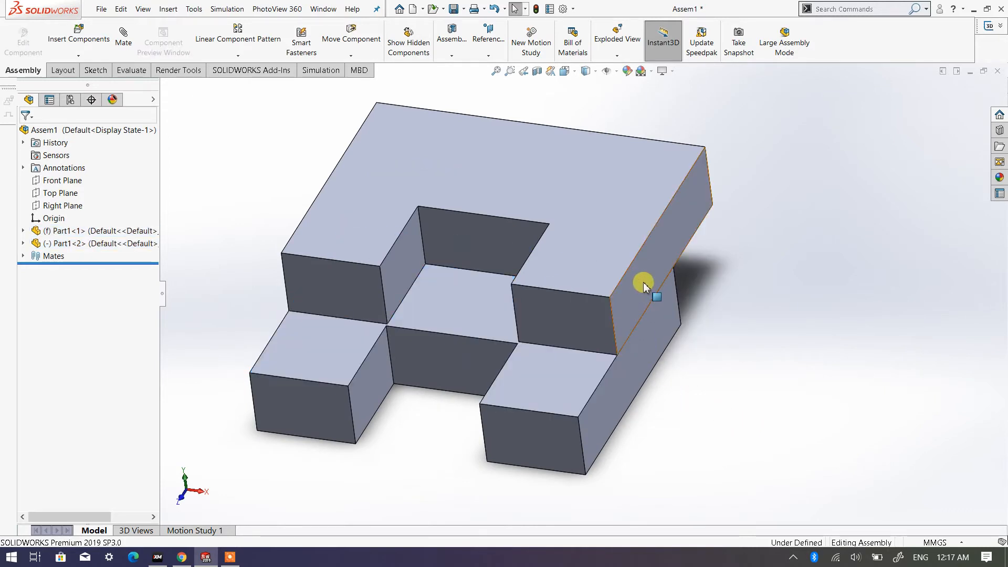
- Slide the upper plate slightly forward and backward on the lower plate, leaving it set back with nothing selected
left_click_drag(645, 286, 557, 328)
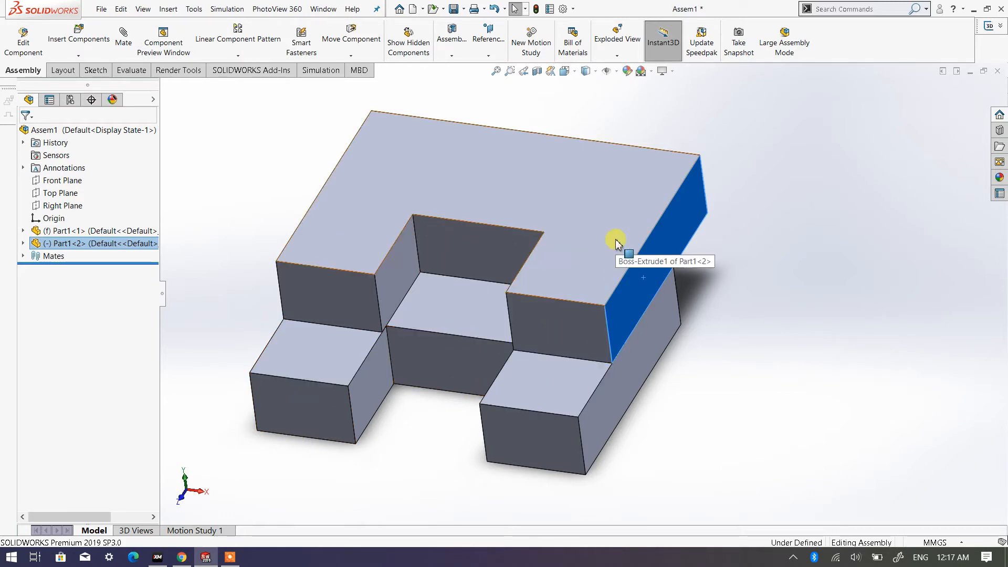
mouse_move(603, 260)
left_mouse_down()
mouse_move(558, 308)
mouse_move(597, 242)
left_mouse_up()
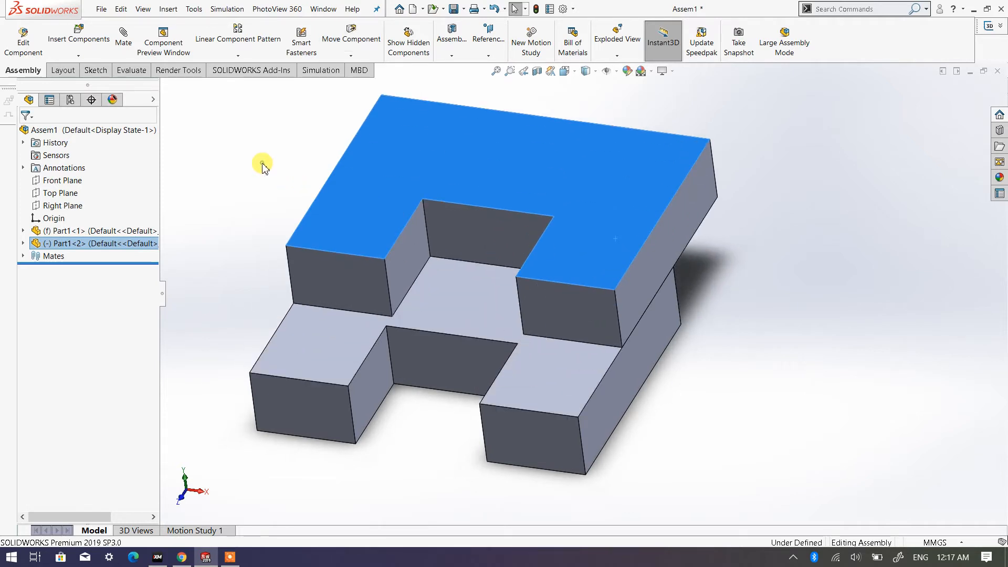
left_click(246, 152)
- Add a coincident mate between the front faces of the right-hand legs on the upper and lower plates
left_click(125, 46)
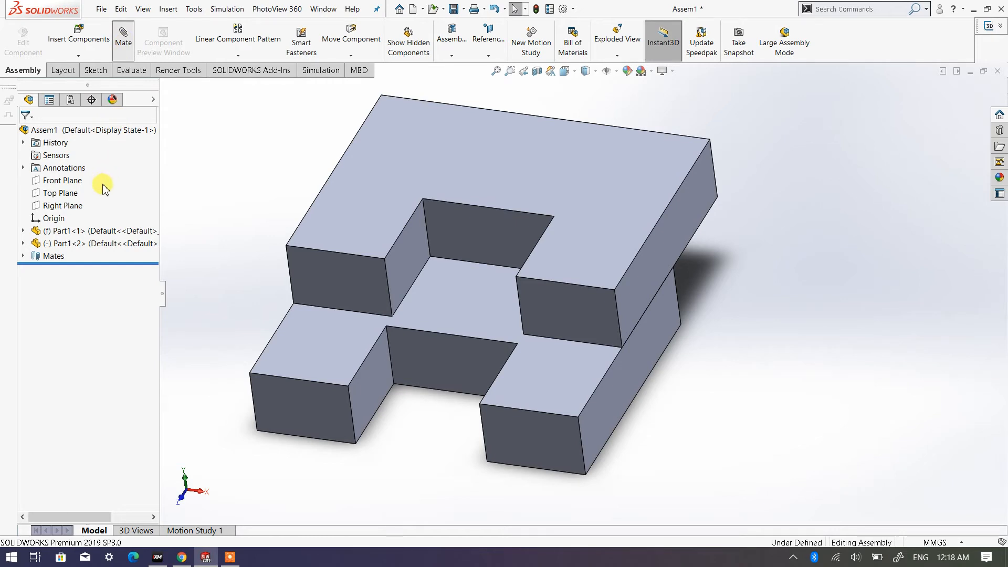
left_click(575, 319)
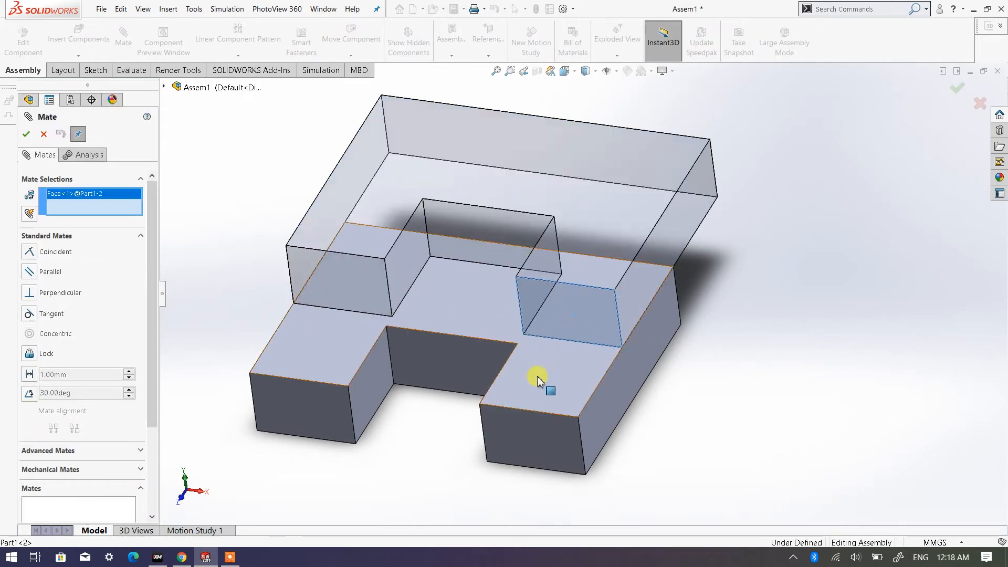
left_click(517, 435)
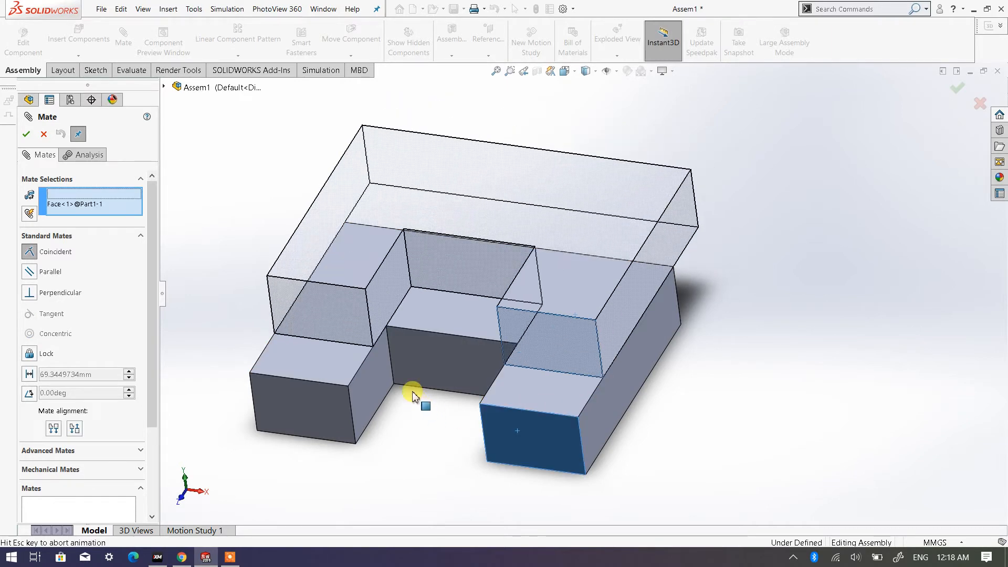
left_click(27, 134)
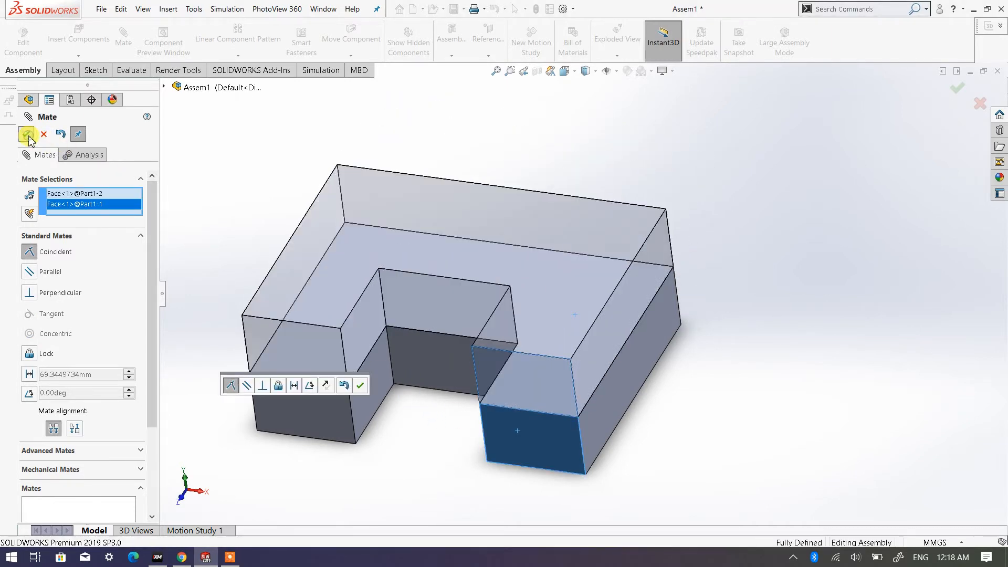
left_click(27, 134)
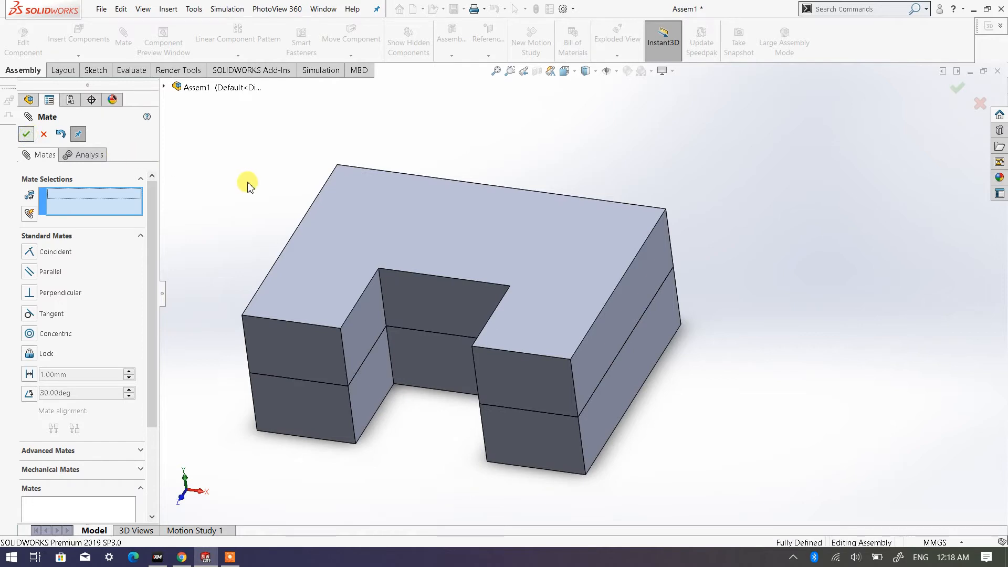
- Try to move the upper plate by its top face to check its remaining freedom, leaving nothing selected
middle_click_drag(397, 278, 418, 294)
left_click_drag(530, 294, 378, 227)
left_click(554, 255)
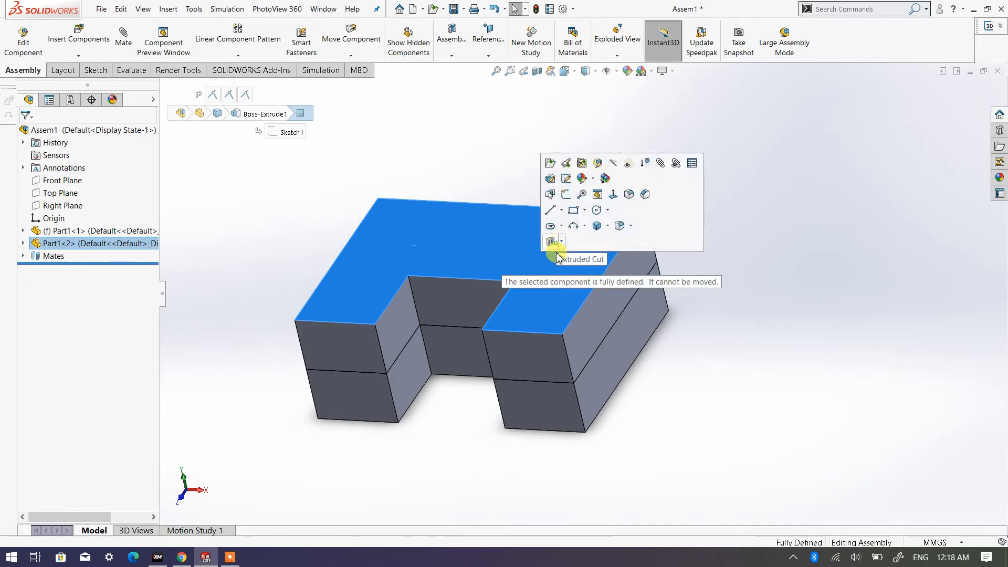
left_click_drag(554, 254, 557, 280)
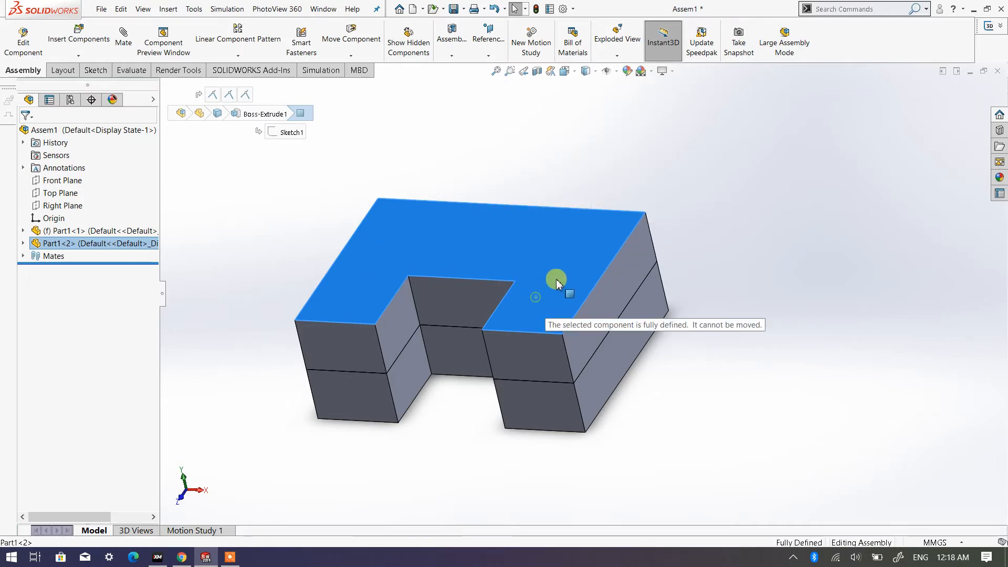
scroll(524, 284, "up", 2)
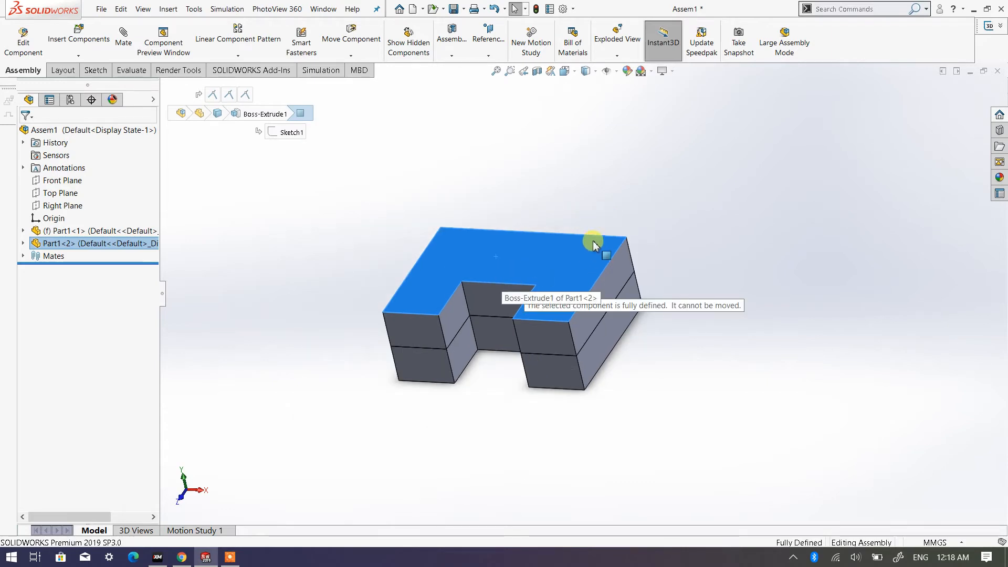
left_click(369, 245)
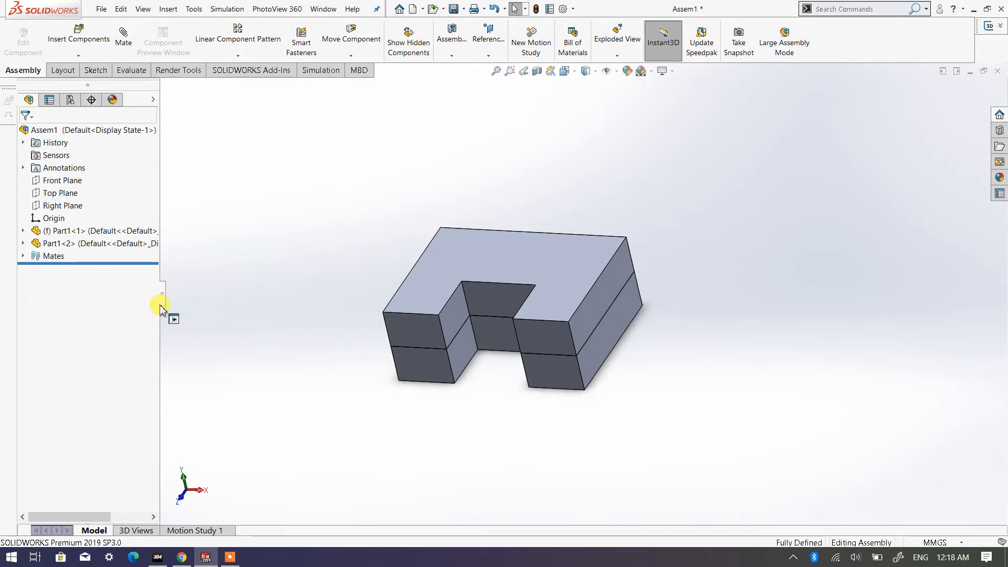
- Expand the assembly's mates and highlight each of the three coincident mates in turn to check which faces it joins
left_click(23, 257)
left_click(75, 269)
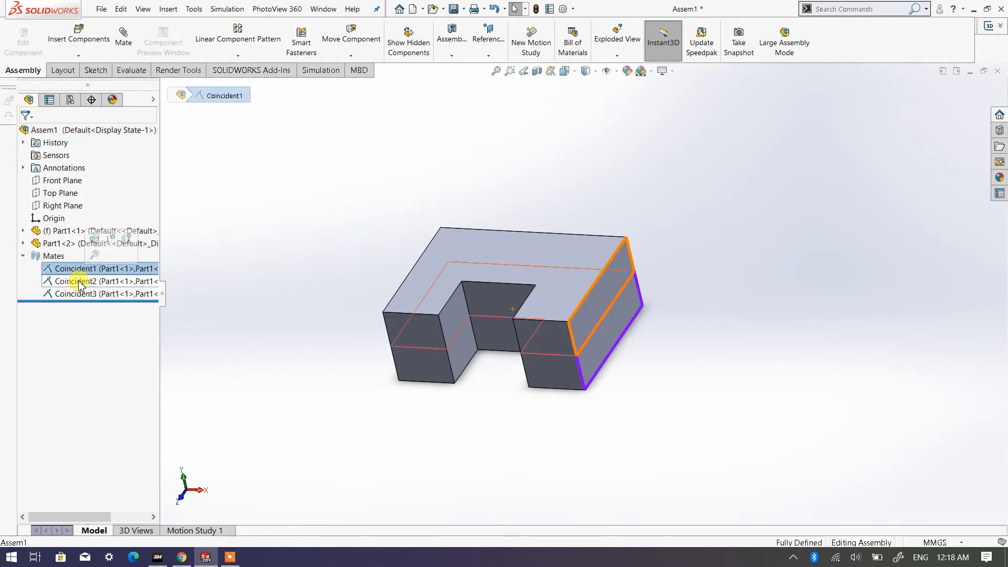
left_click(78, 283)
left_click(81, 295)
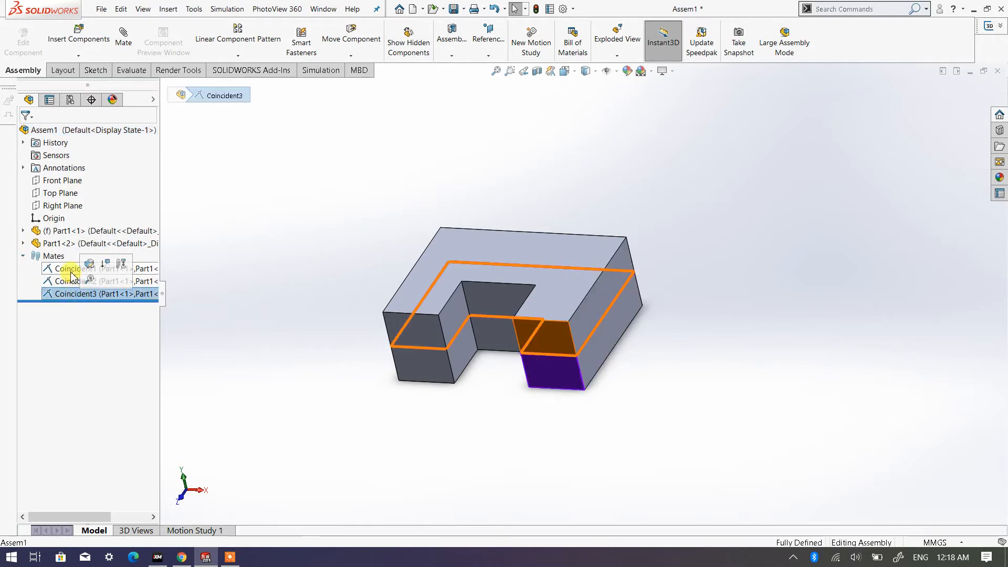
left_click(72, 271)
left_click(72, 283)
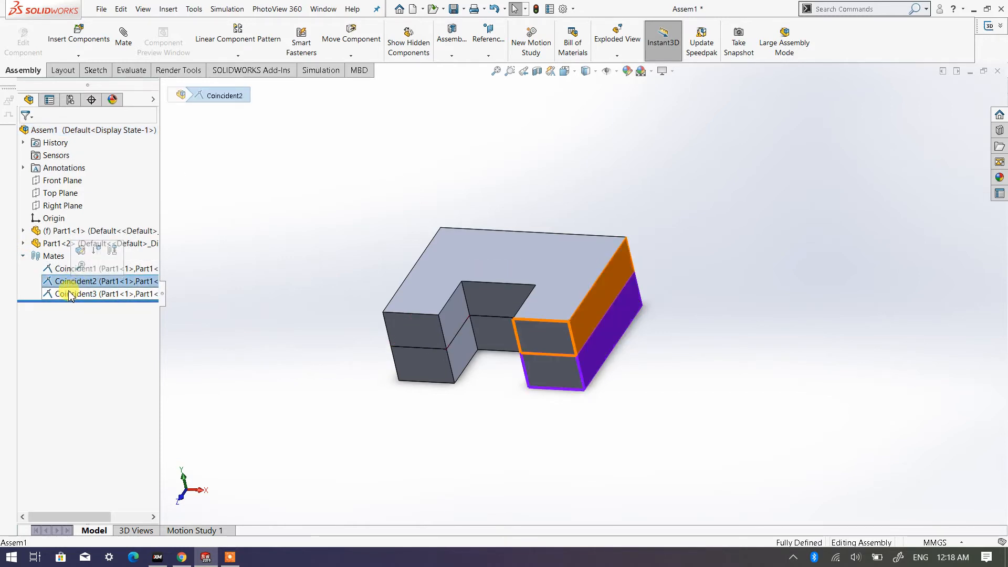
left_click(158, 291)
left_click(238, 279)
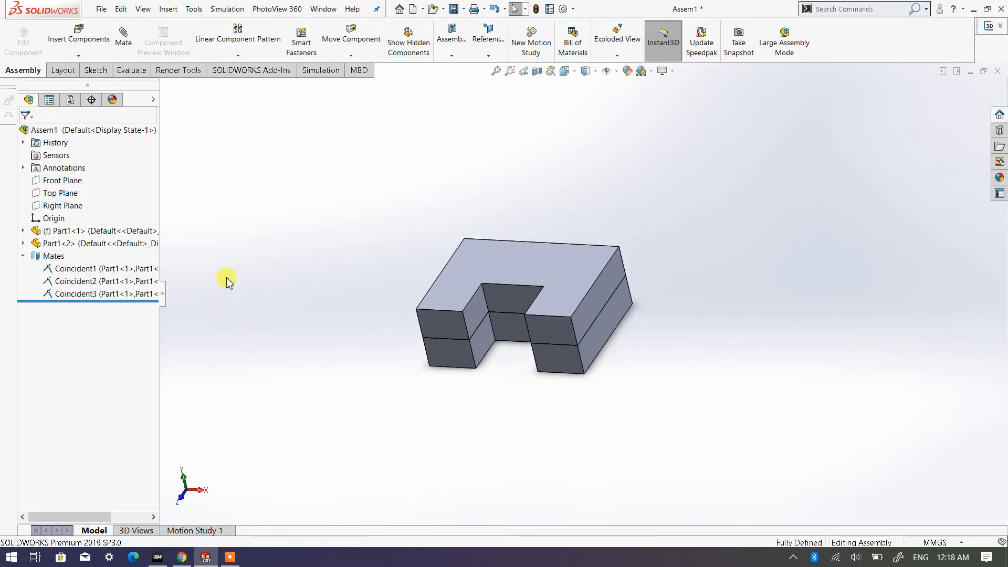
- Review the contact-face mate up close, select the plates' leg front faces and upper top face, and highlight the side-face mate
left_click(93, 270)
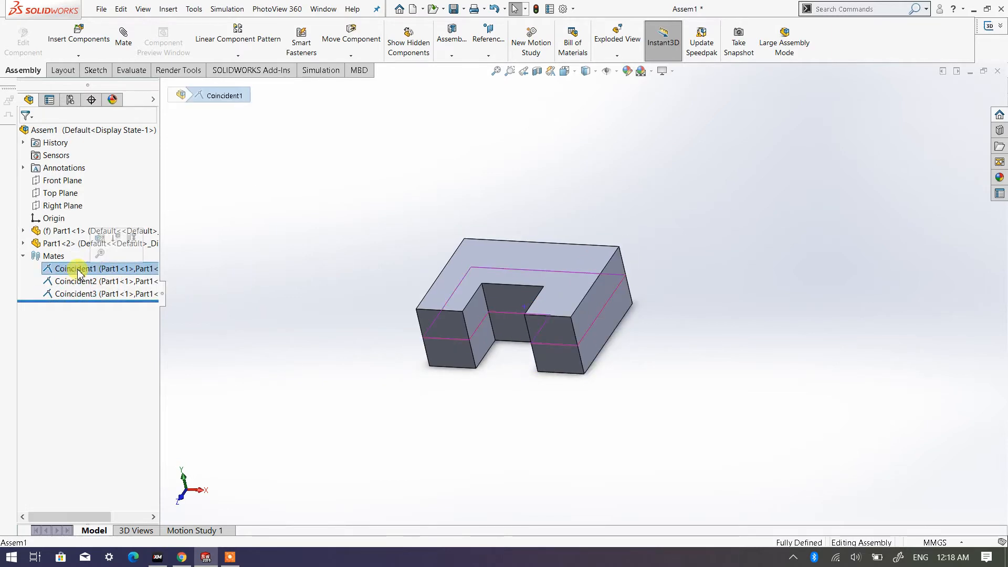
scroll(427, 303, "down", 3)
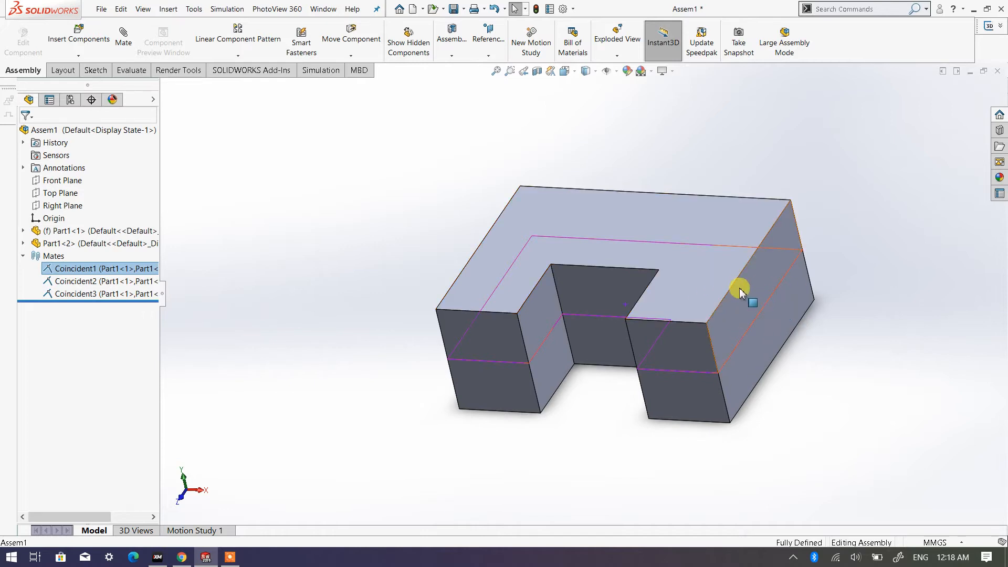
scroll(664, 294, "down", 2)
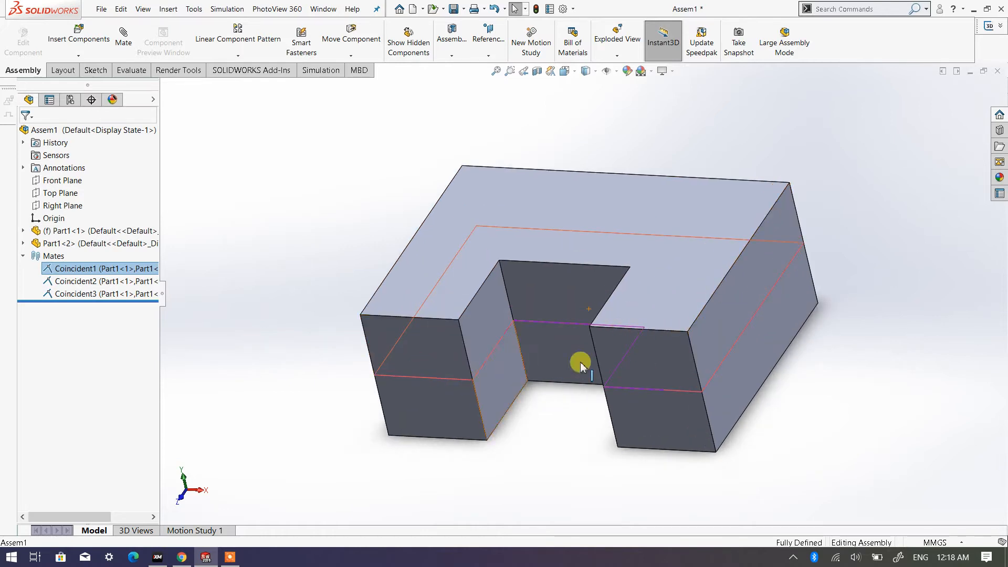
left_click(719, 408)
left_click(680, 416)
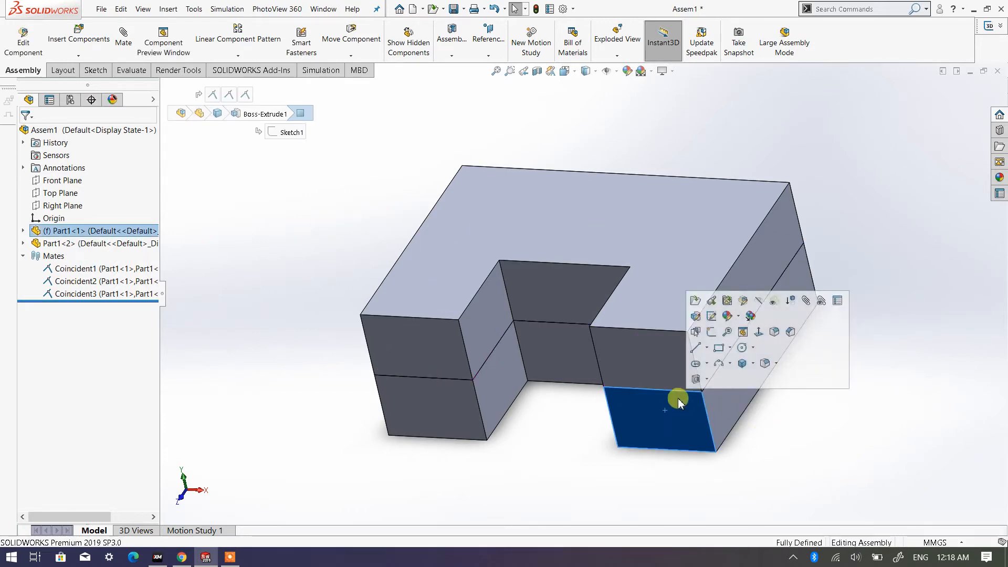
left_click(639, 358)
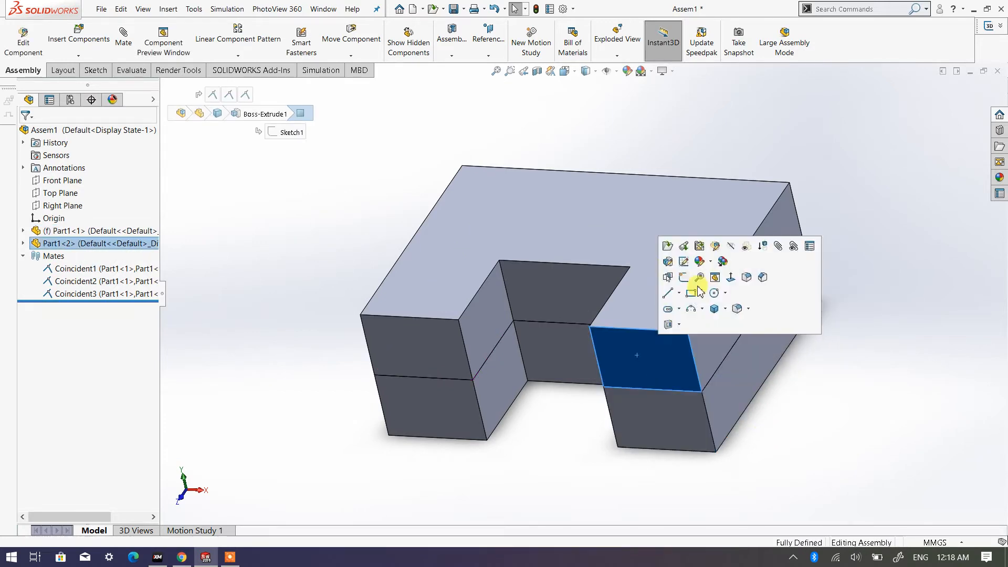
left_click(523, 249)
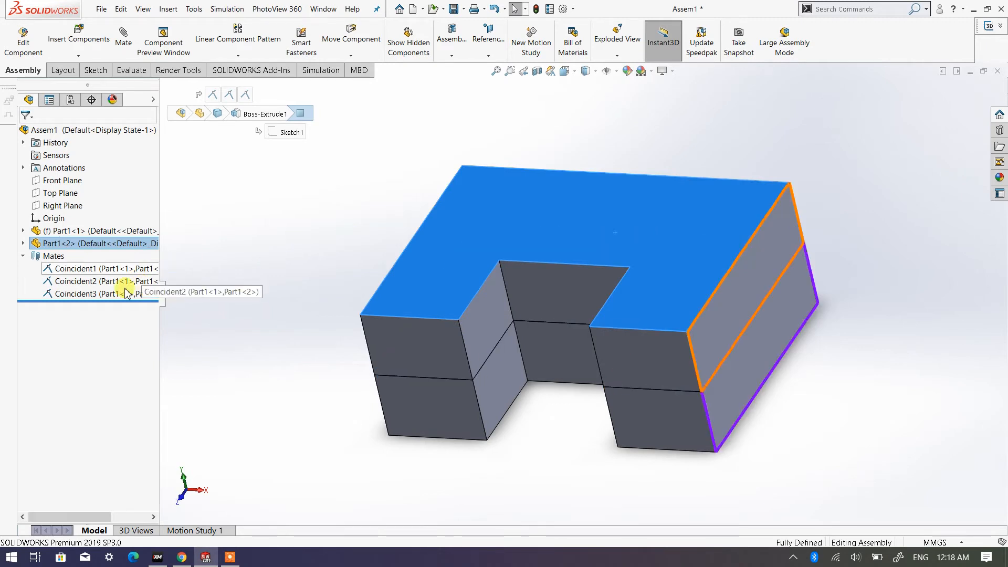
left_click(98, 282)
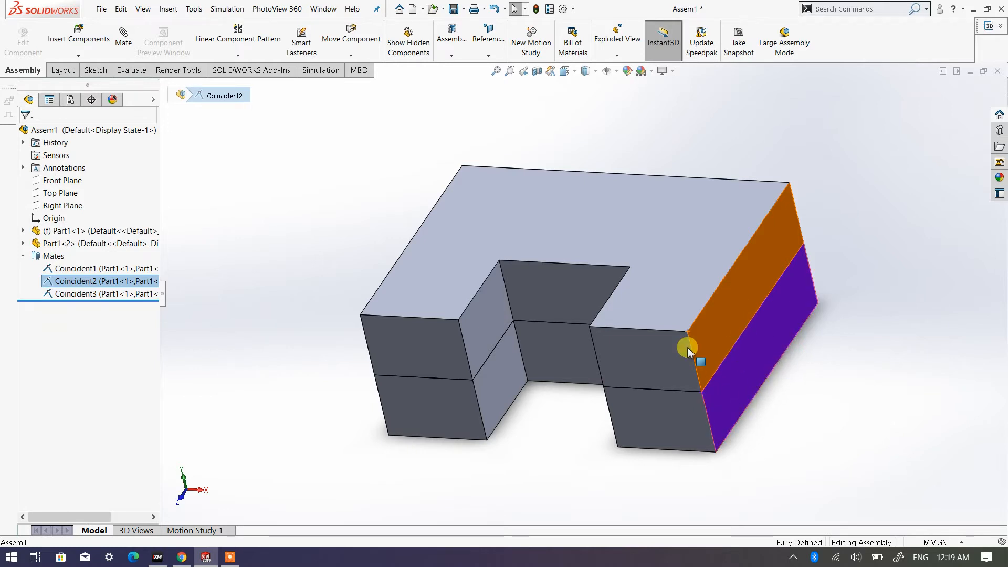
- Highlight the mate on the right-hand legs' front faces to check which faces it joins, leaving nothing selected
left_click(105, 294)
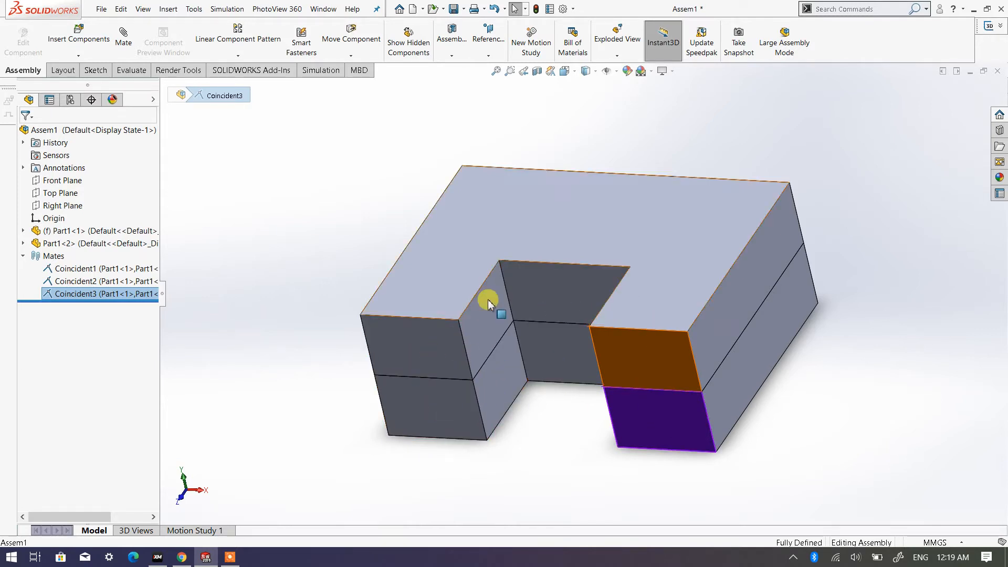
left_click(823, 335)
scroll(596, 342, "up", 2)
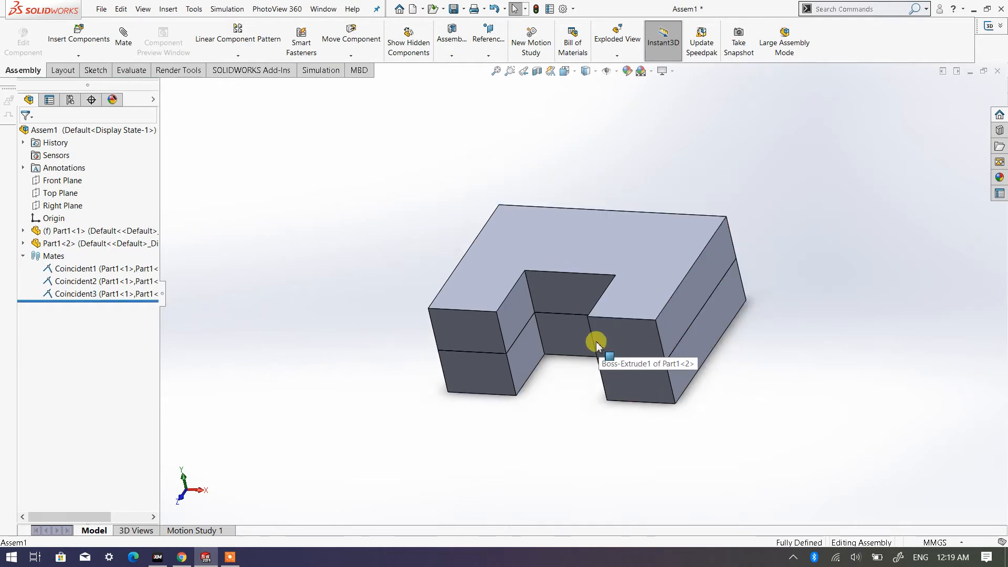
- Delete all three coincident mates between the two plates
middle_click_drag(596, 342, 583, 310)
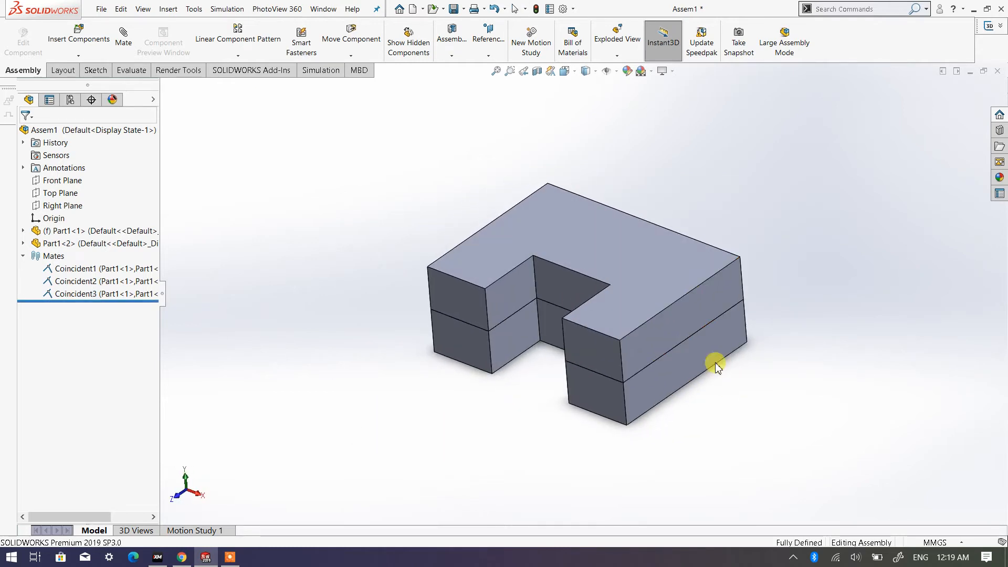
left_click(102, 269)
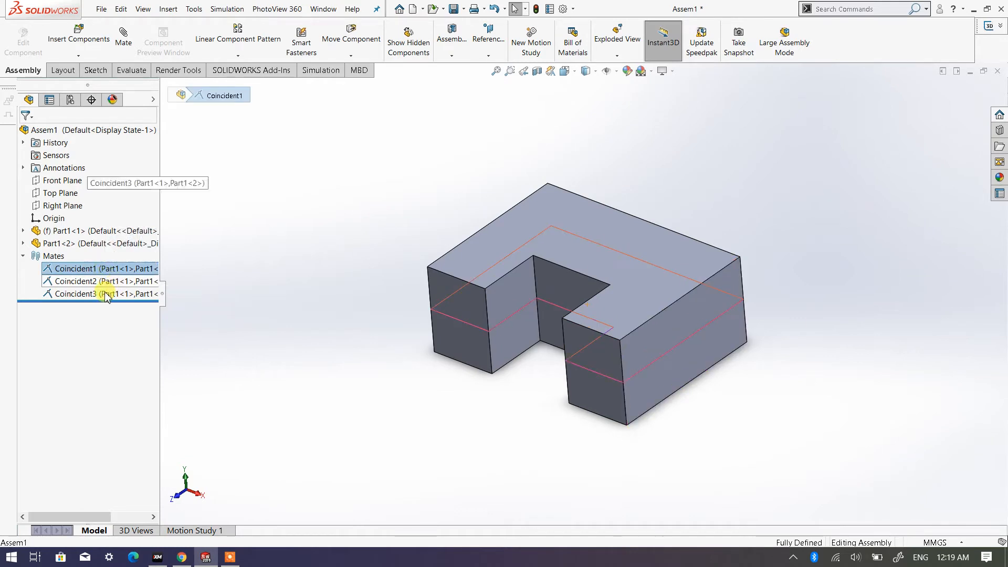
left_click(107, 294, "shift")
right_click(106, 294)
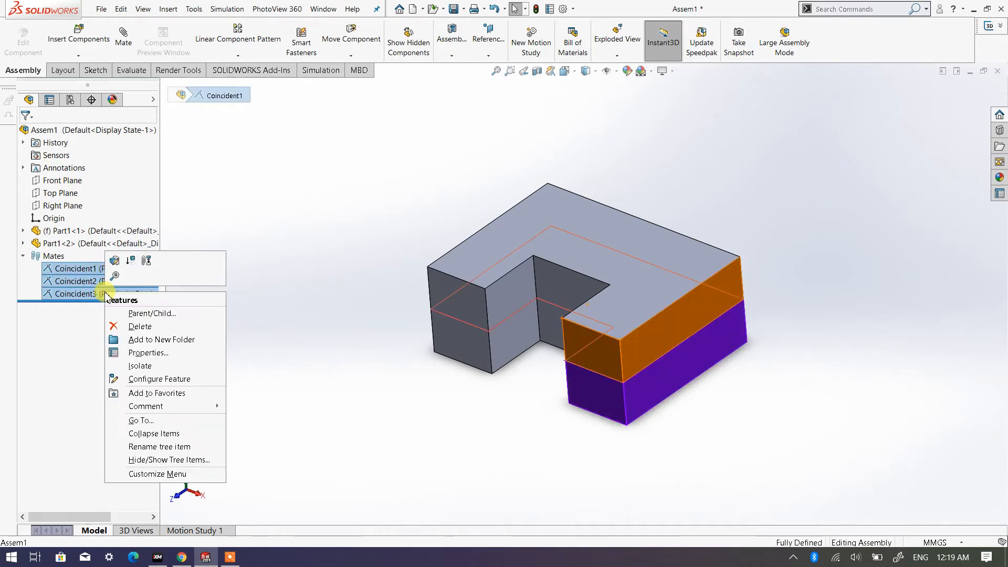
left_click(138, 324)
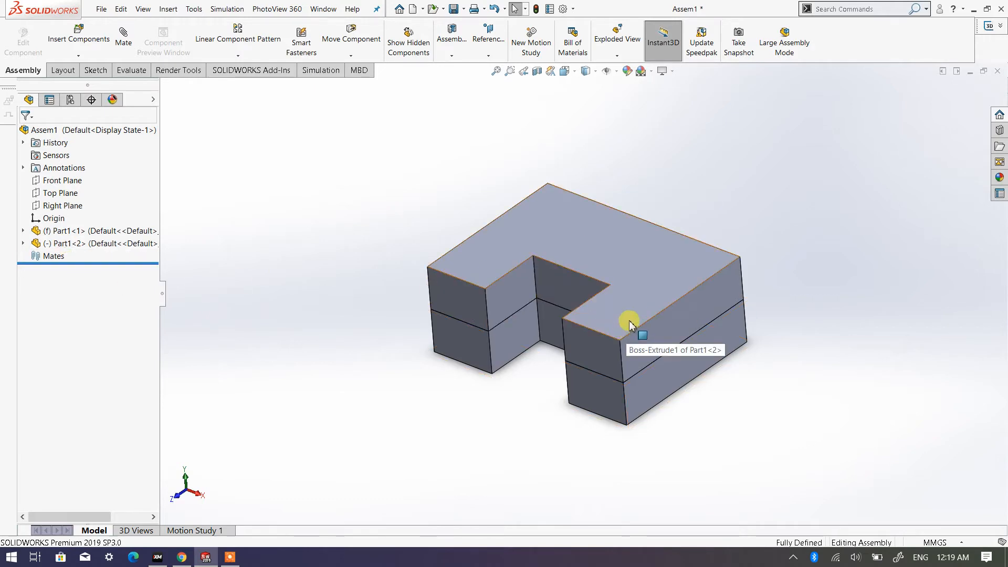
- Move the upper plate up and away from the lower plate, leaving a clear gap and nothing selected
left_click_drag(666, 276, 723, 93)
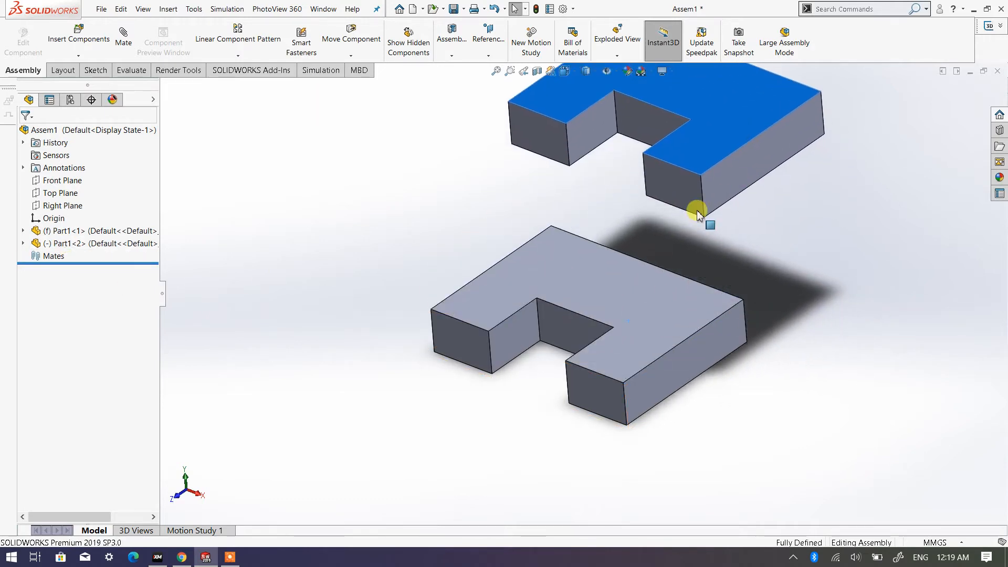
middle_click_drag(631, 271, 640, 189)
scroll(636, 193, "up", 3)
scroll(635, 197, "down", 3)
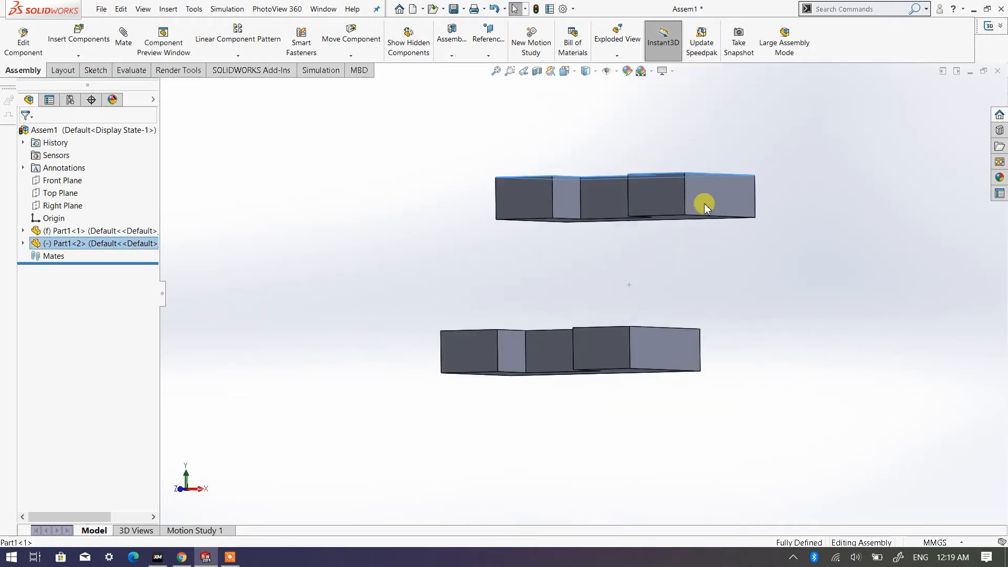
left_click_drag(704, 203, 719, 189)
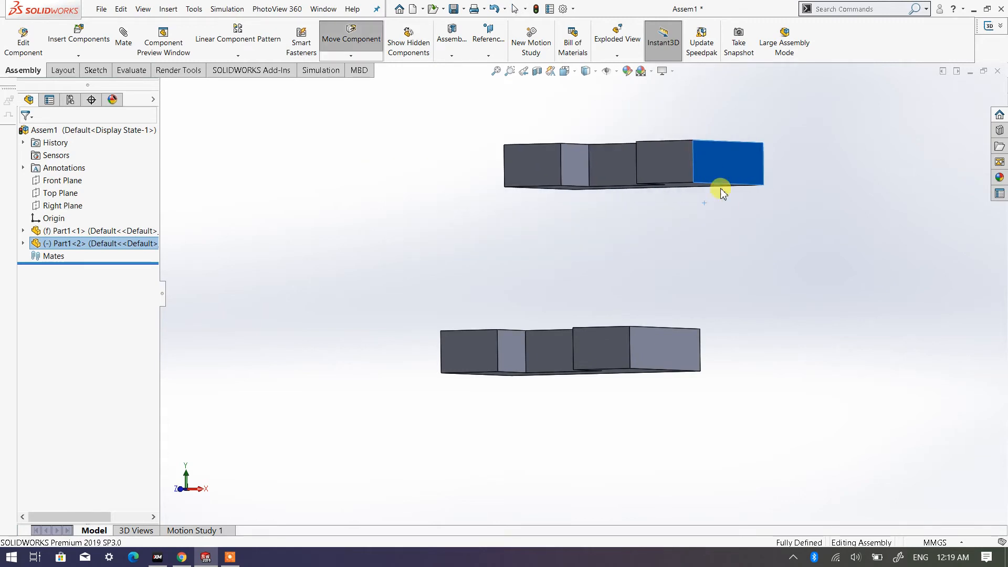
left_click(656, 281)
middle_click_drag(657, 282, 639, 381)
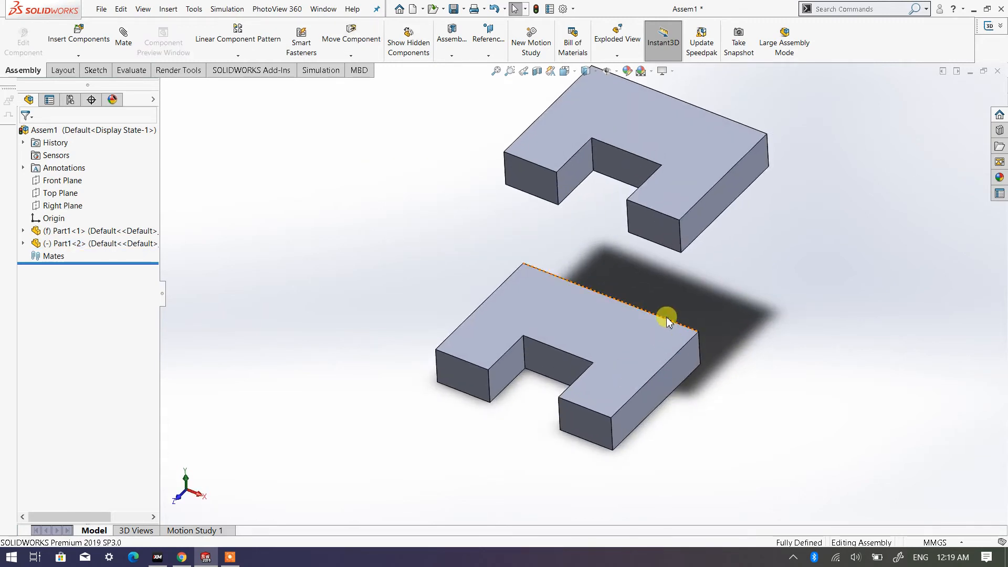
scroll(639, 288, "up", 2)
scroll(607, 276, "down", 1)
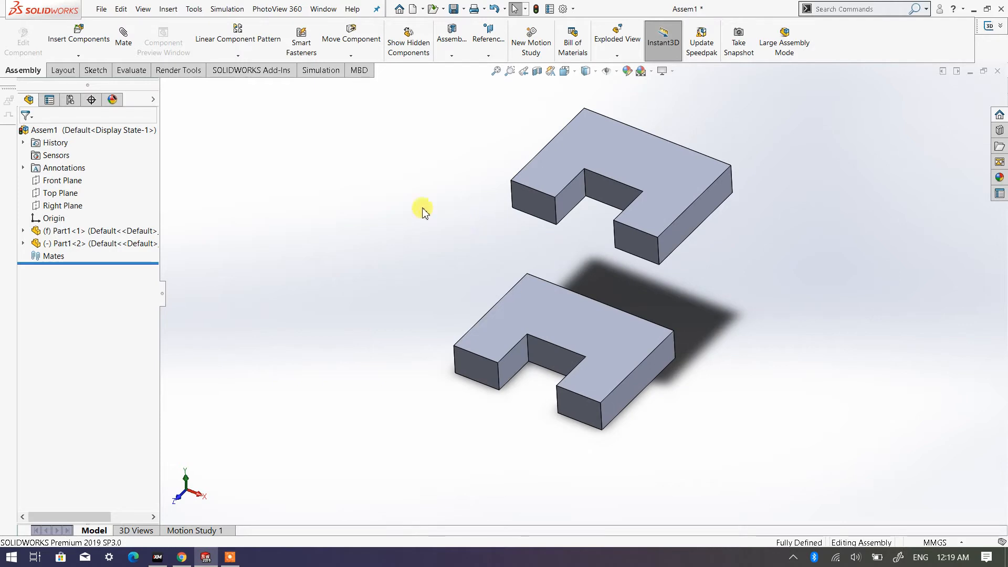
- Start a mate between the lower plate's top face and the upper plate's underside, and inspect the coincident preview from several angles
left_click(124, 46)
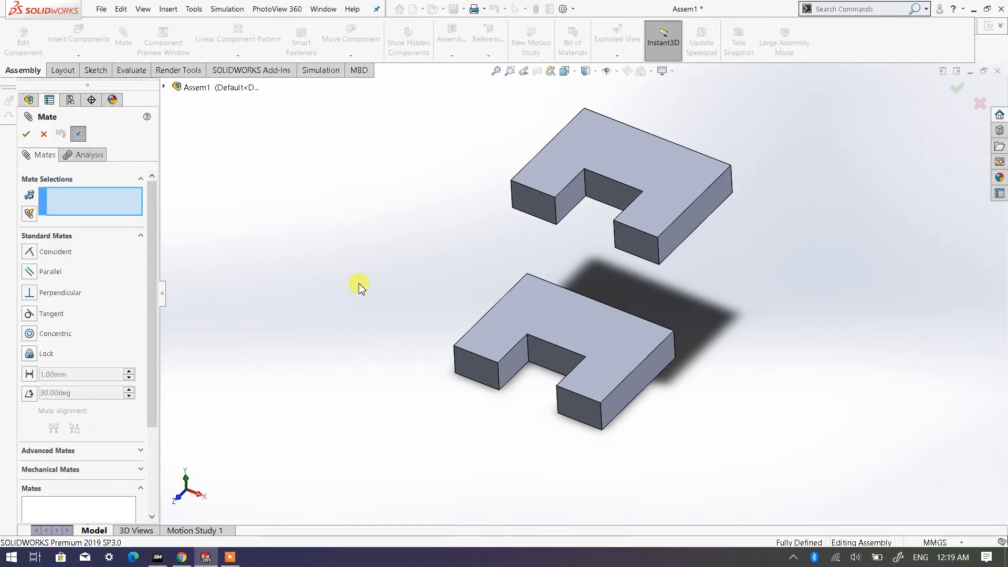
left_click(542, 312)
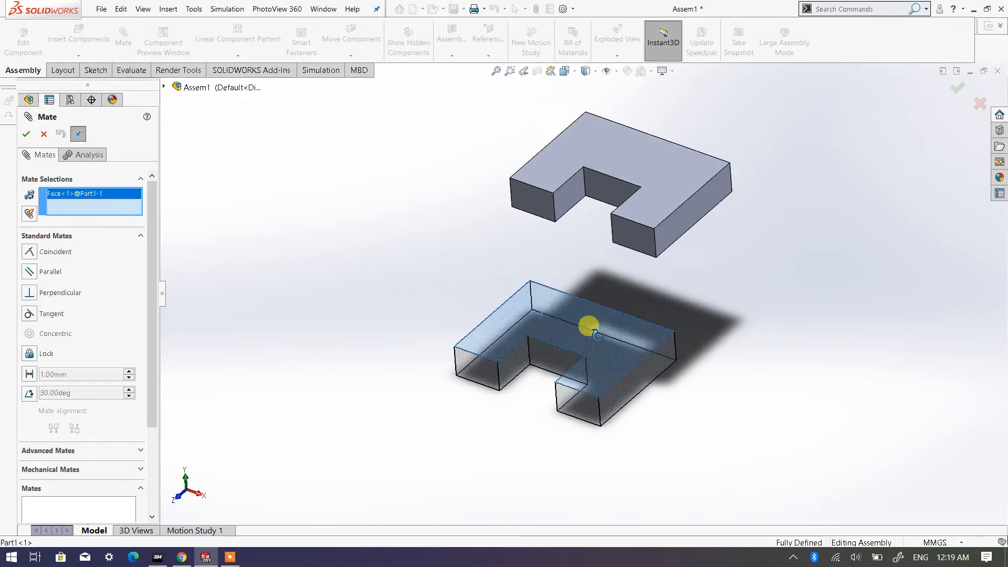
middle_click_drag(589, 322, 583, 198)
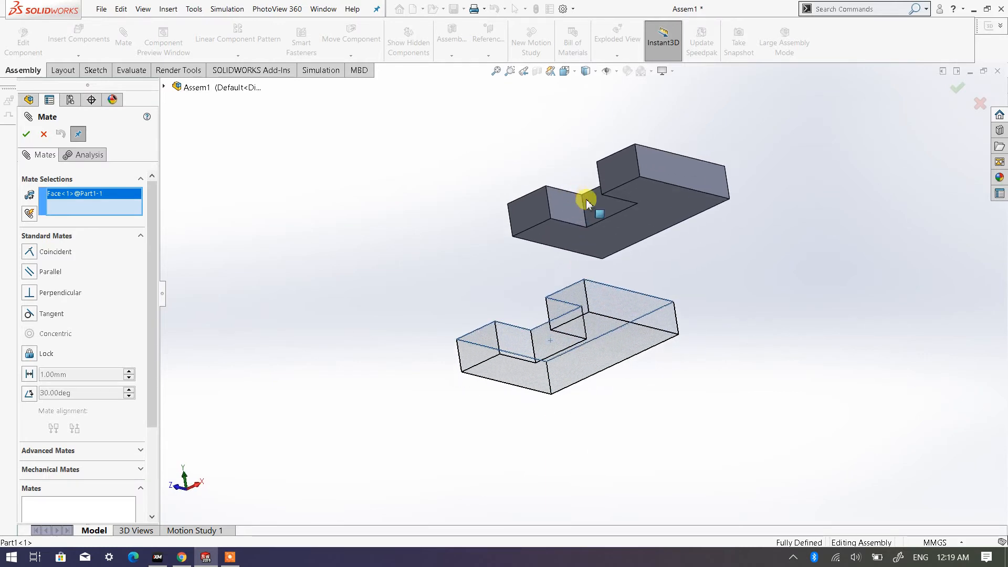
left_click(675, 209)
middle_click_drag(439, 299, 443, 424)
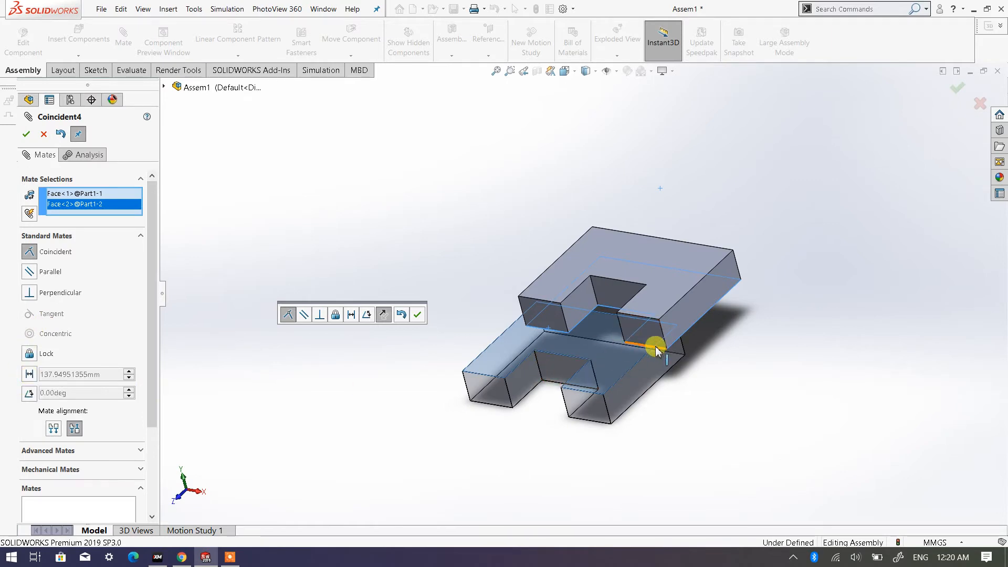
scroll(577, 326, "down", 3)
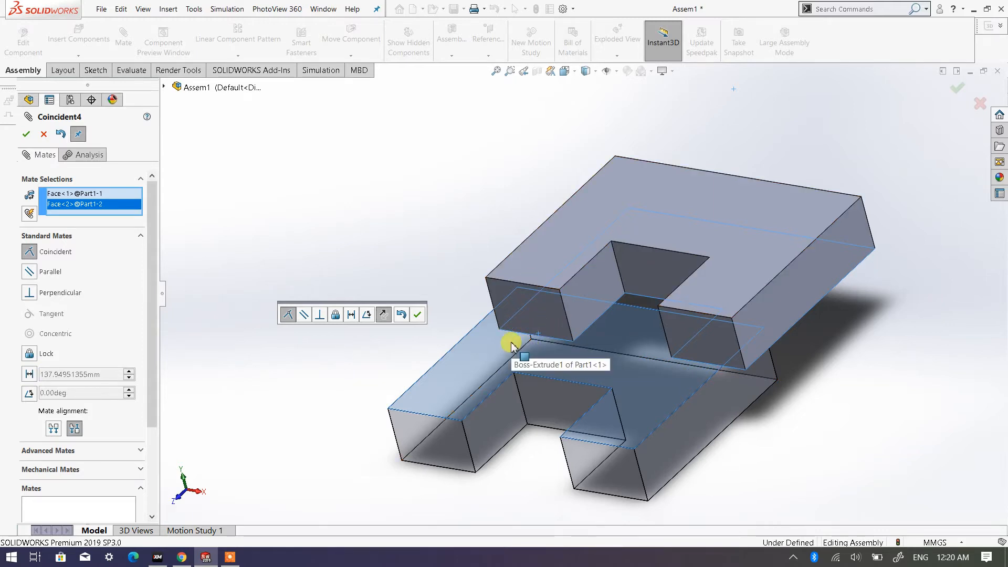
middle_click_drag(625, 353, 685, 355)
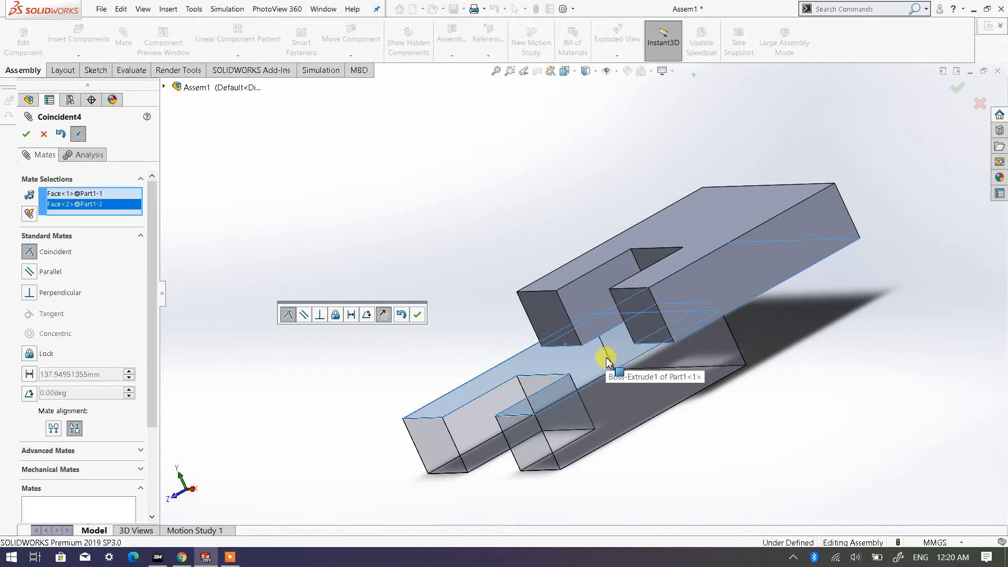
middle_click_drag(686, 356, 745, 270)
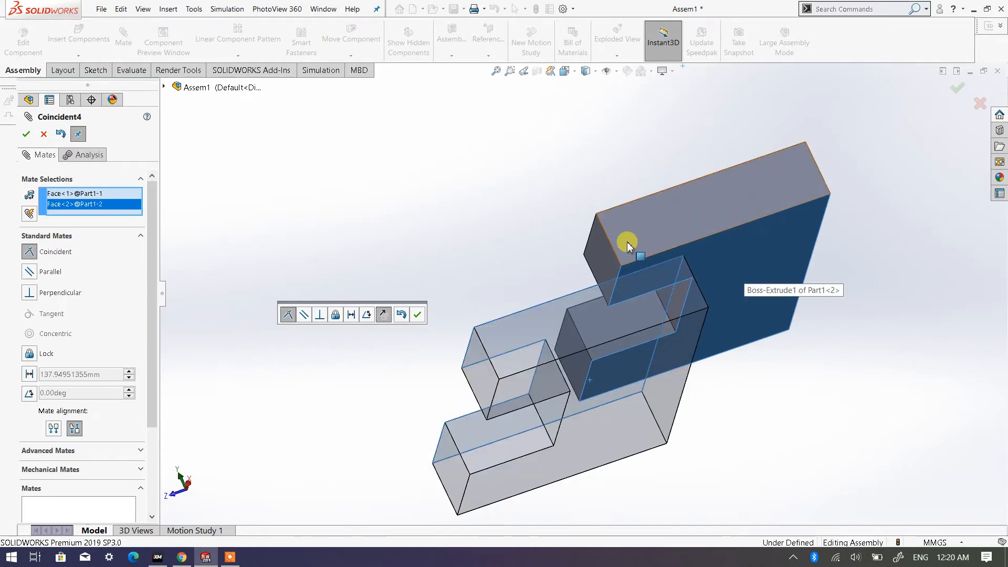
middle_click_drag(628, 244, 675, 317)
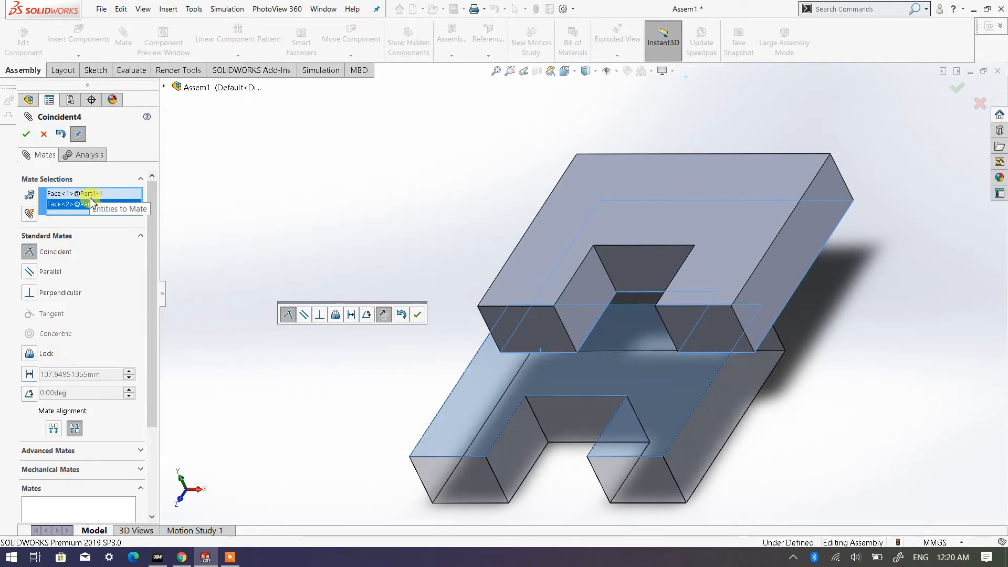
middle_click_drag(724, 386, 778, 242)
middle_click_drag(718, 242, 675, 359)
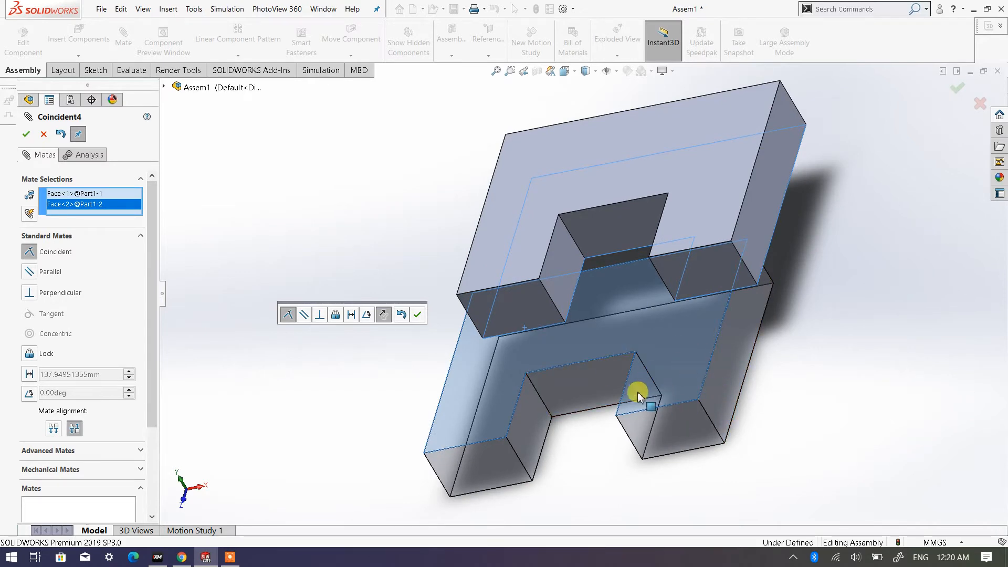
- Make it a distance mate of 60 mm between the two selected faces and finish mating
left_click(29, 374)
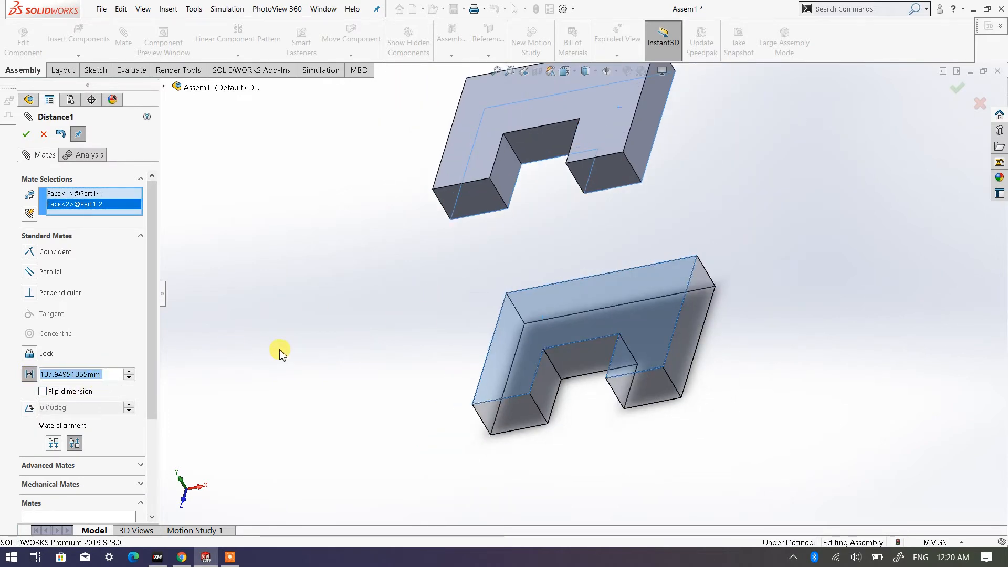
type("60")
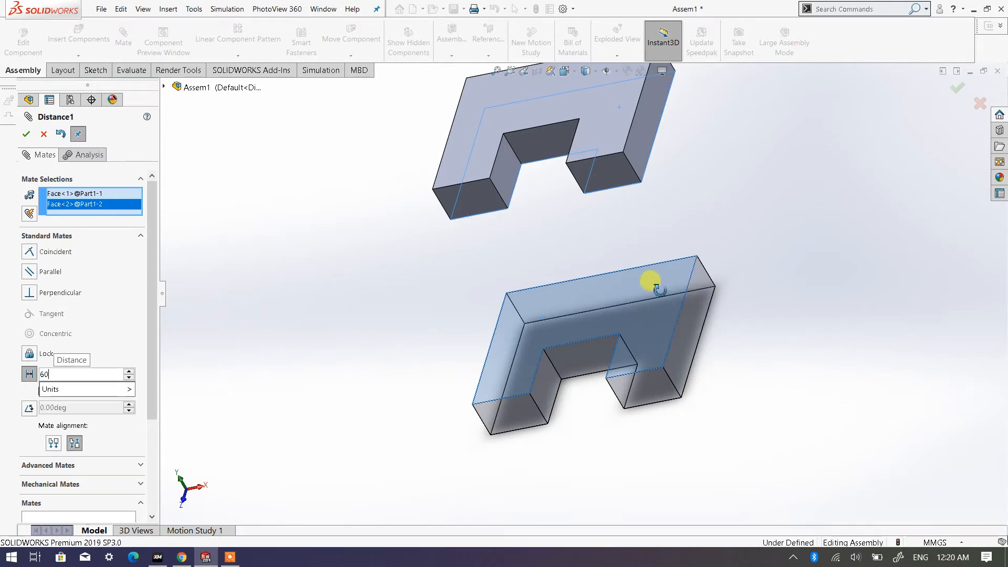
middle_click_drag(651, 282, 571, 240)
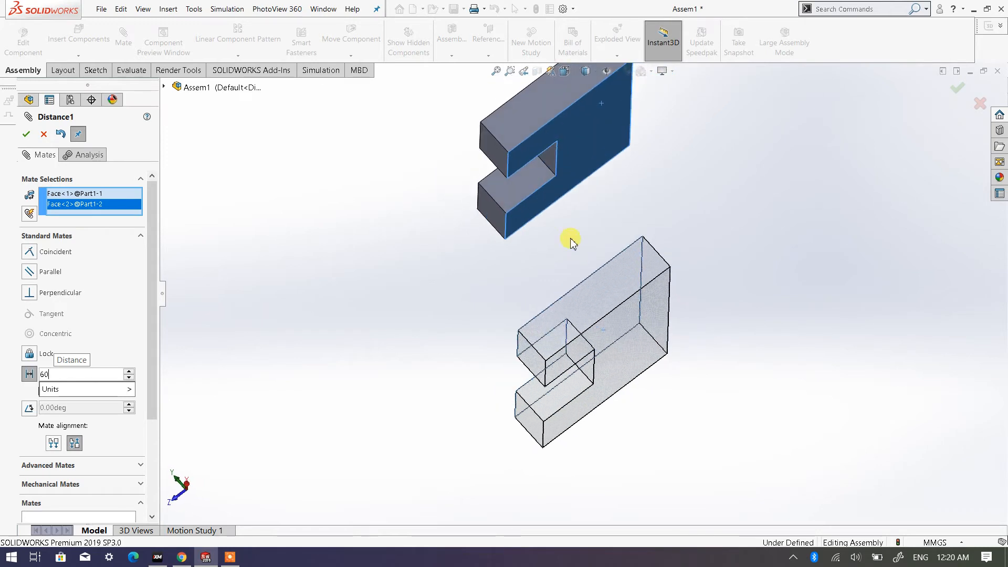
middle_click_drag(576, 157, 541, 216)
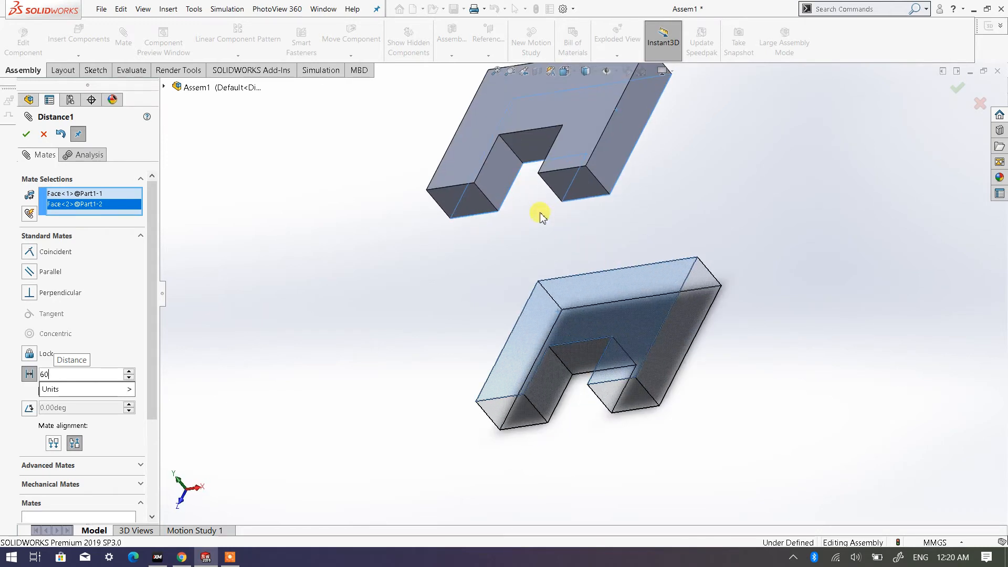
left_click(47, 373)
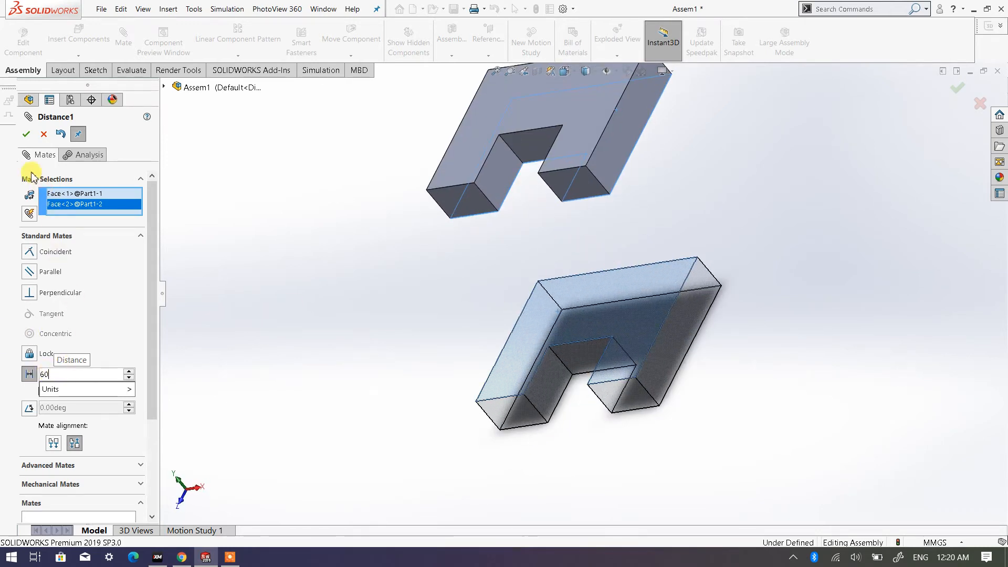
left_click(34, 137)
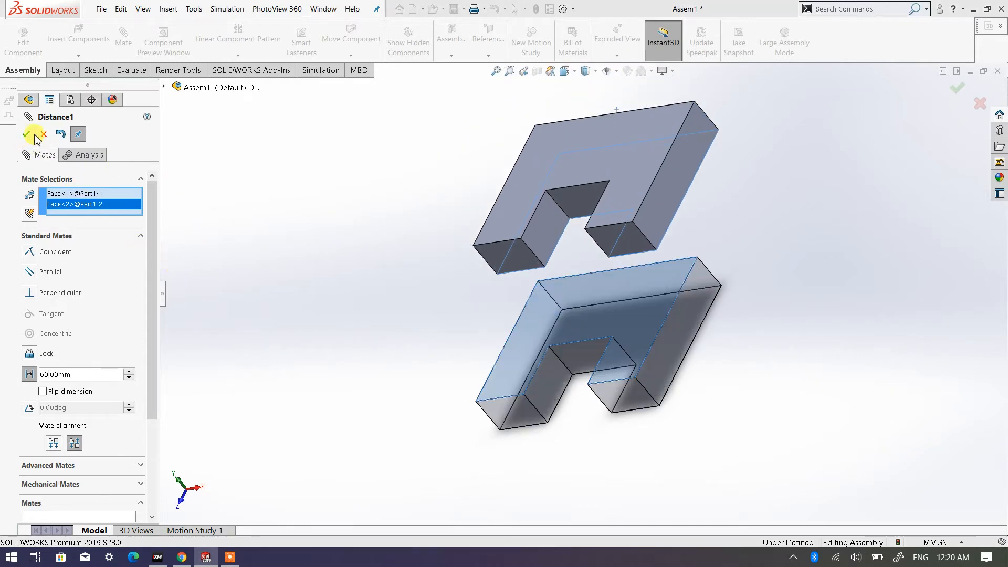
left_click(25, 134)
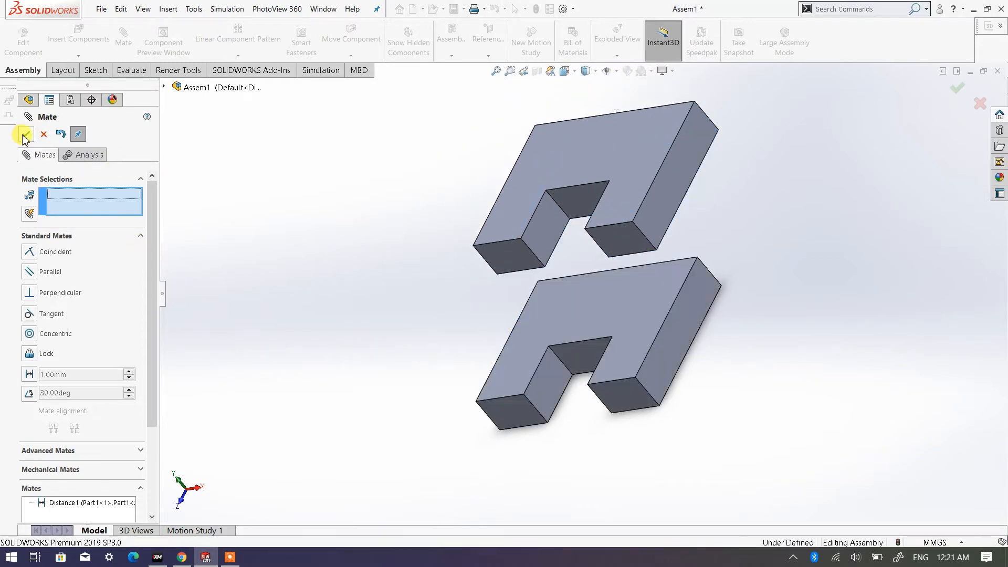
left_click(23, 135)
- View the assembly from the front to examine the gap between the two plates
middle_click_drag(509, 218, 504, 108)
left_click(570, 71)
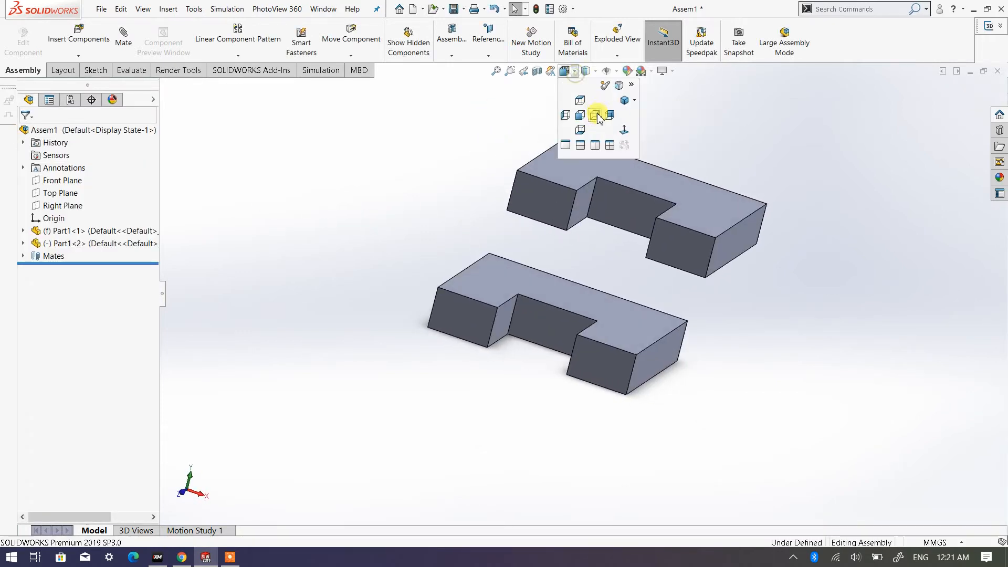
left_click(581, 117)
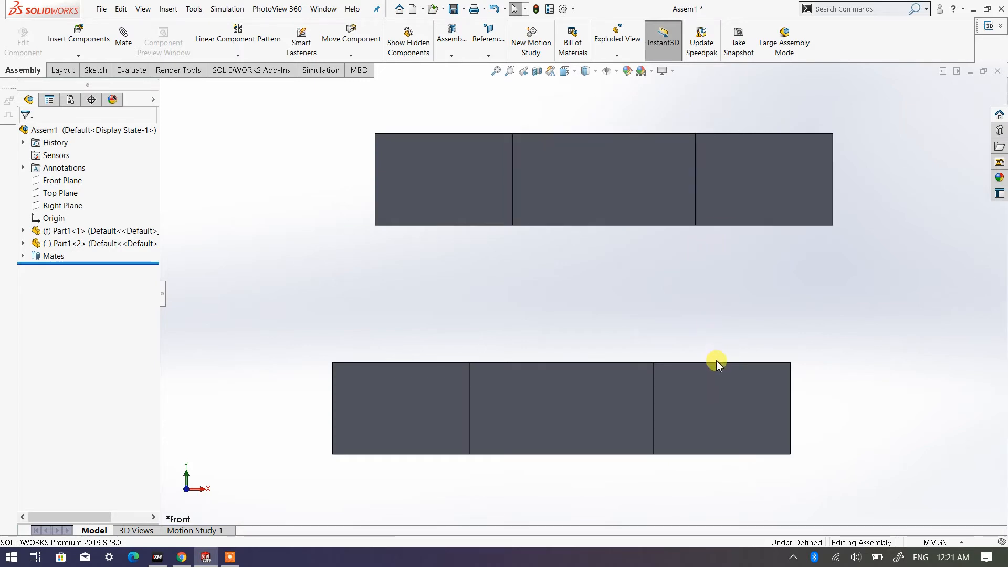
scroll(615, 280, "up", 4)
- Move the upper plate around in several directions to test its remaining freedom under the distance mate, leaving nothing selected
middle_click_drag(607, 298, 578, 365)
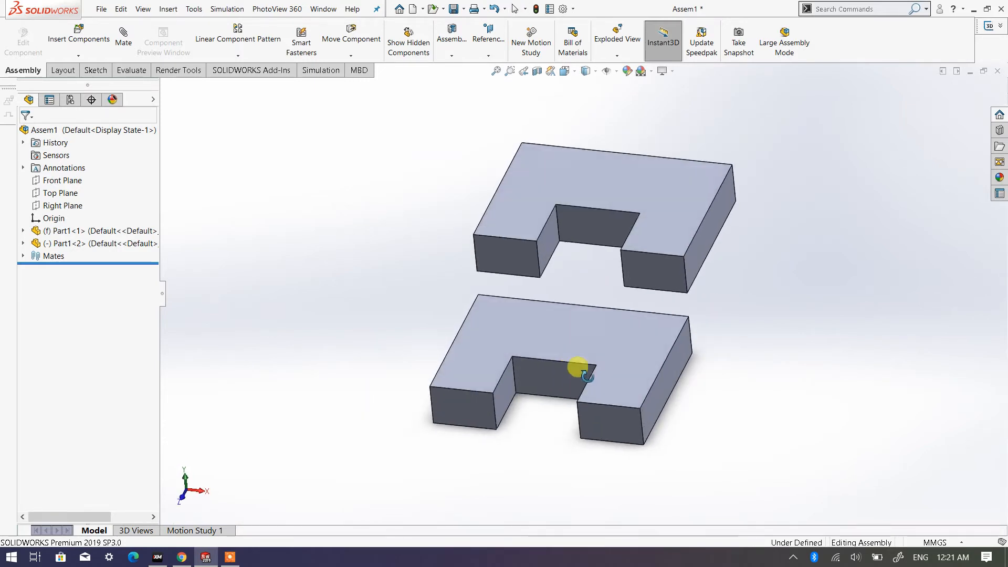
left_click_drag(664, 231, 600, 309)
middle_click_drag(551, 376, 486, 359)
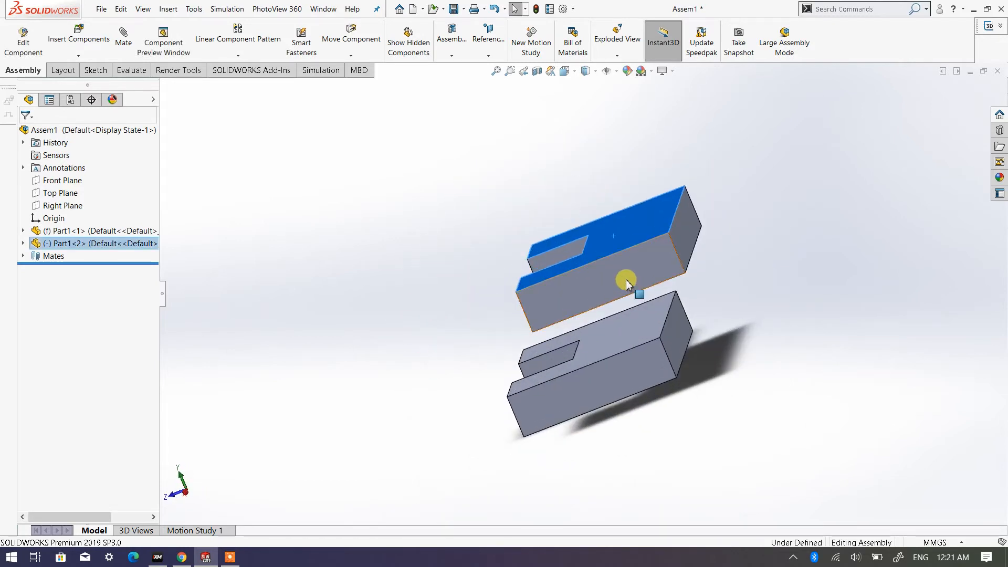
left_click_drag(626, 279, 514, 333)
mouse_move(515, 333)
middle_mouse_down()
mouse_move(515, 232)
mouse_move(464, 349)
mouse_move(513, 317)
mouse_move(504, 306)
mouse_move(509, 347)
middle_mouse_up()
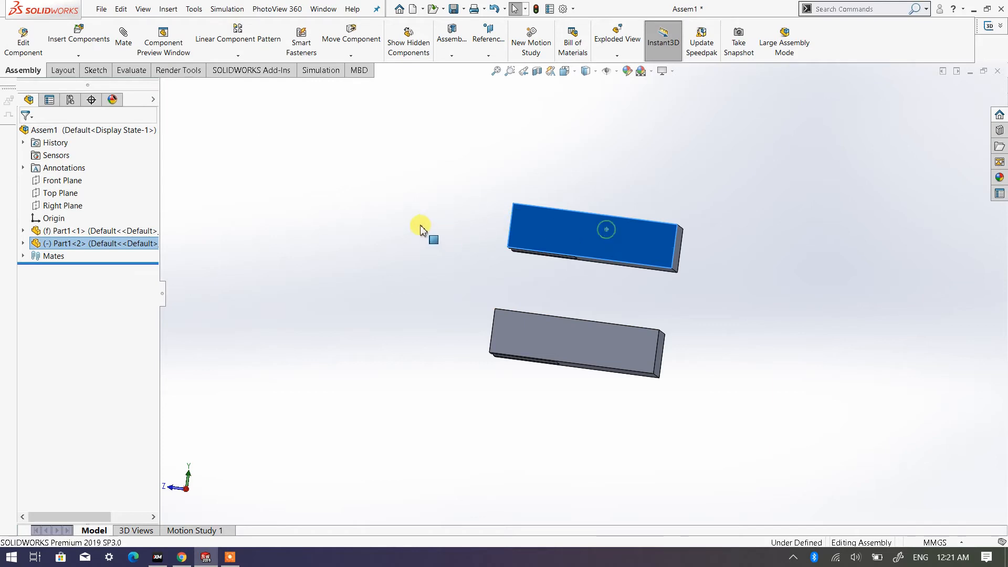
left_click_drag(419, 224, 499, 268)
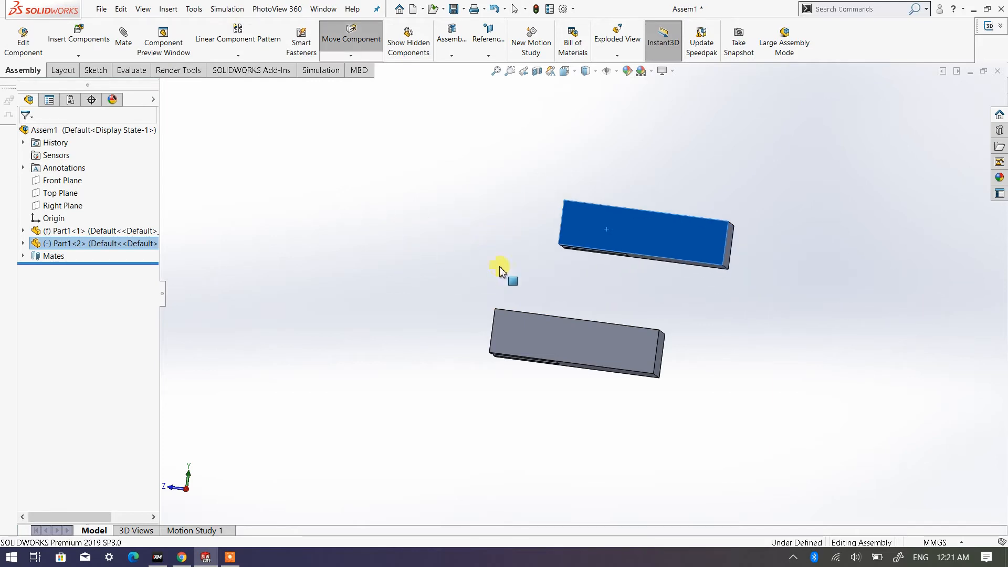
middle_click_drag(500, 268, 569, 377)
left_click(855, 268)
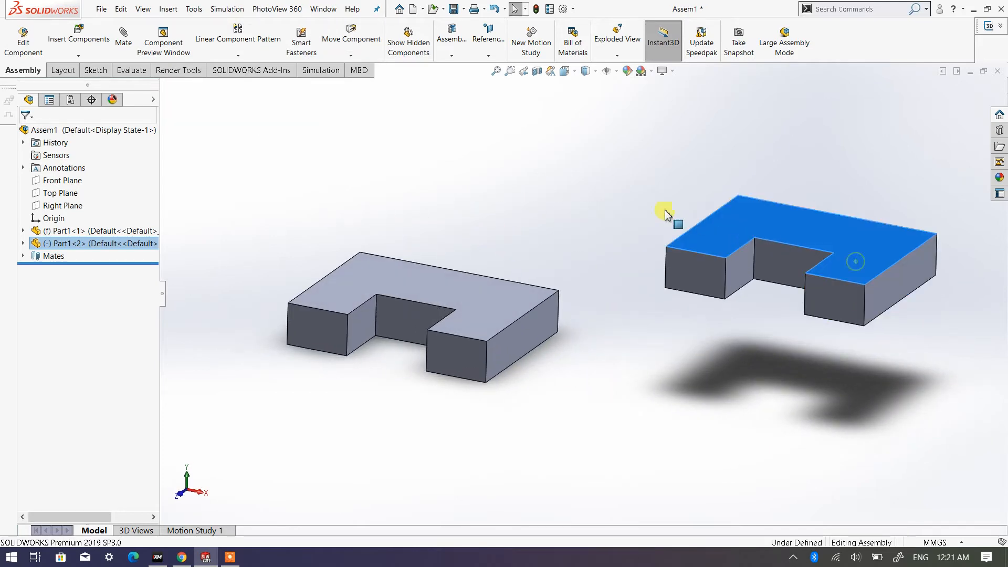
left_click_drag(668, 213, 474, 159)
left_click(684, 283)
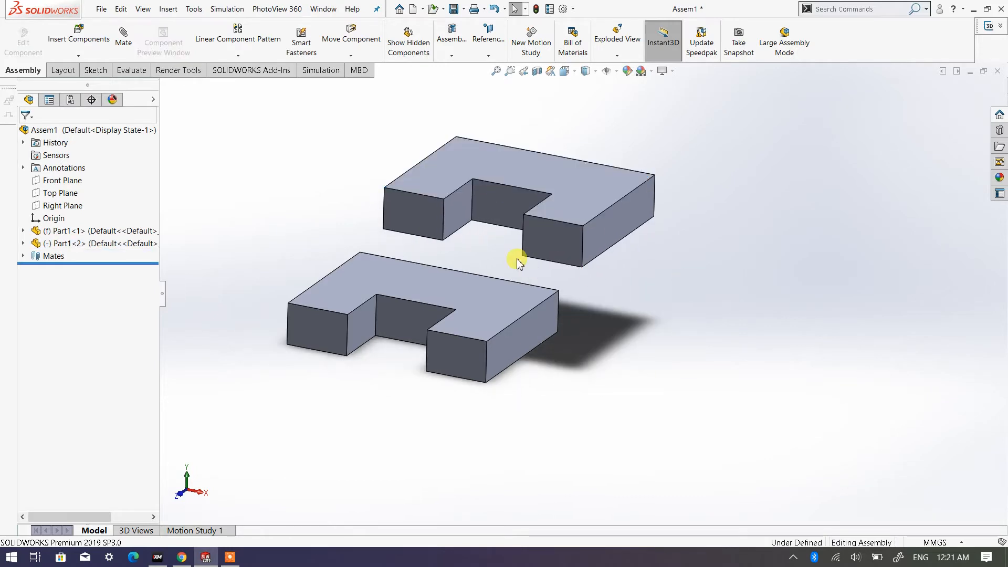
- Add a coincident mate between the matching outer end faces of the upper and lower plates and finish mating
scroll(517, 258, "down", 3)
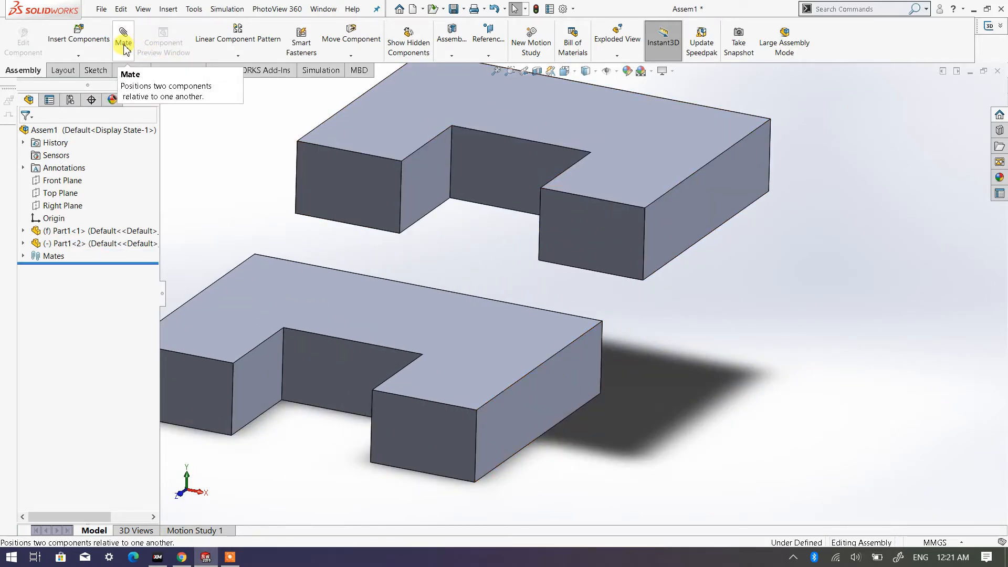
scroll(331, 184, "up", 3)
scroll(475, 242, "down", 2)
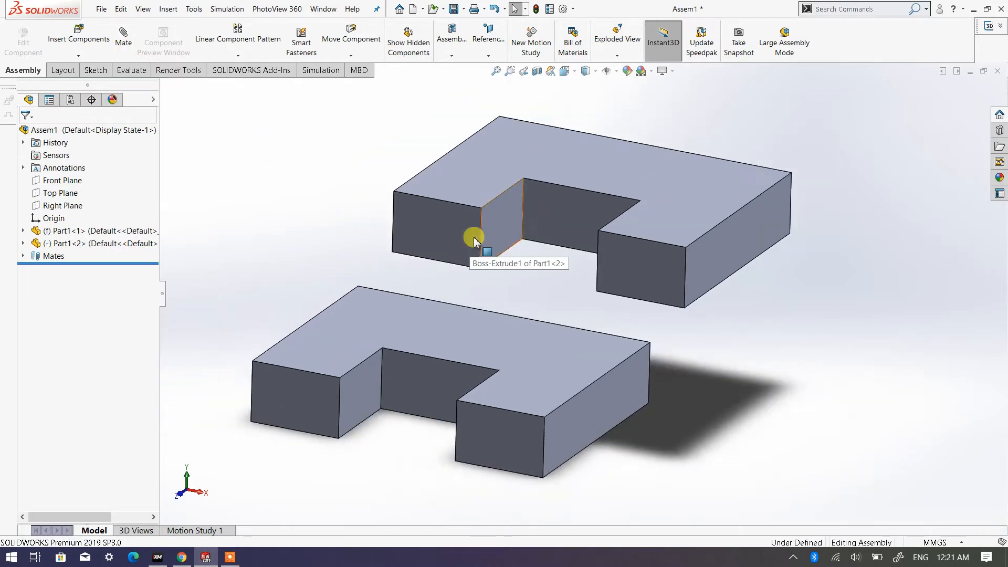
scroll(541, 298, "up", 1)
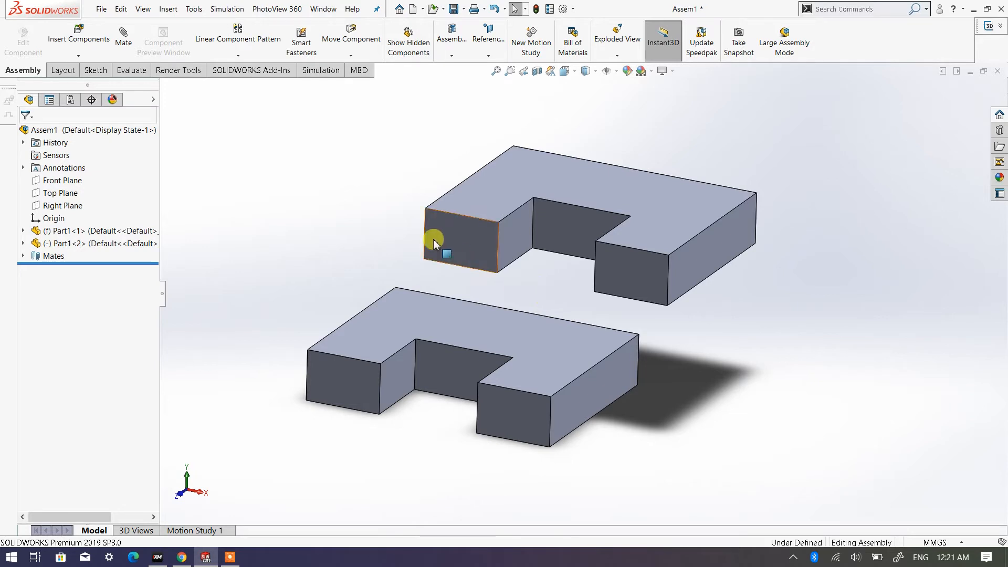
left_click(126, 42)
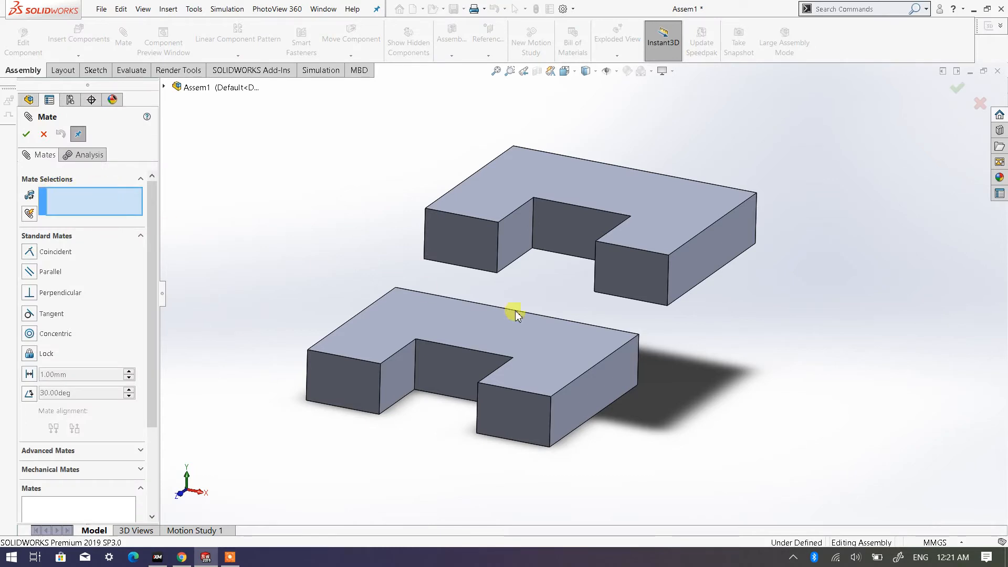
left_click(694, 279)
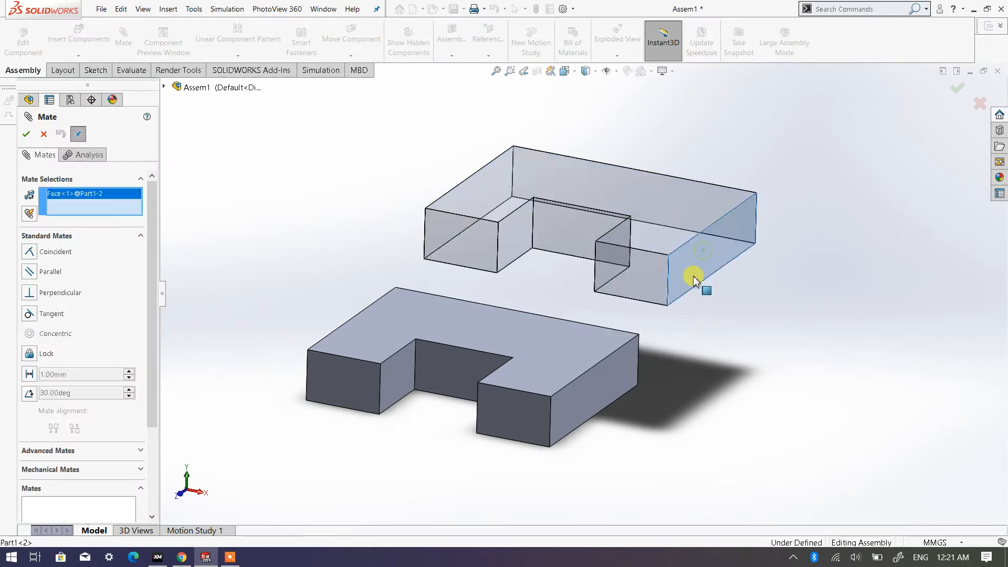
left_click(614, 379)
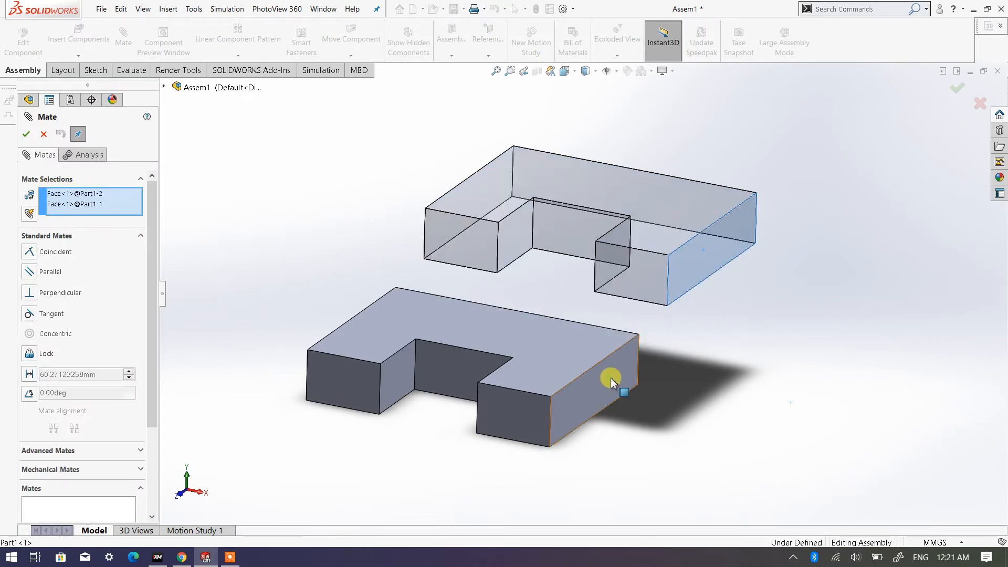
left_click(27, 133)
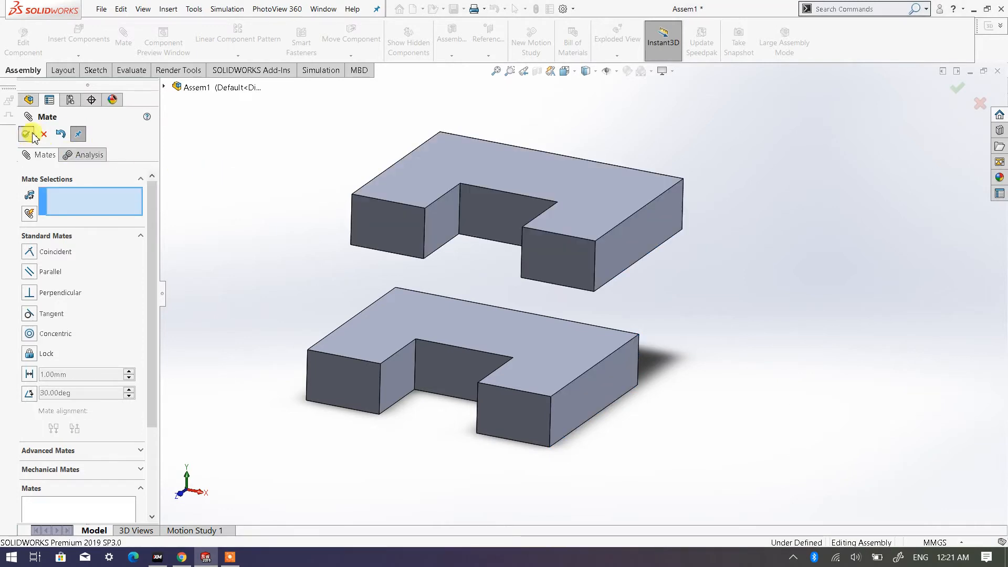
- Move the upper plate by its outer end face to test its remaining freedom under the distance and coincident mates
left_click(631, 242)
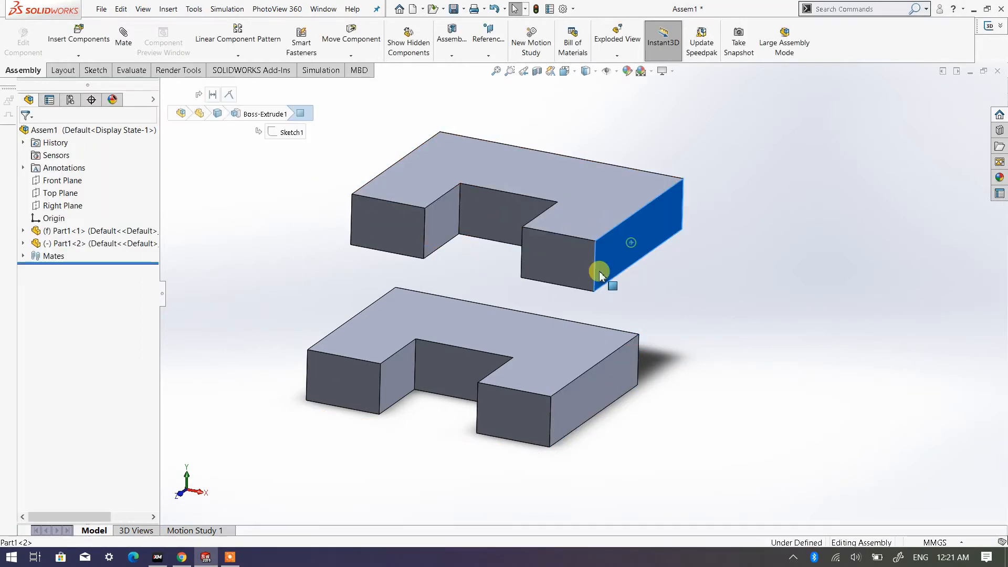
left_click_drag(601, 272, 551, 225)
key("Escape")
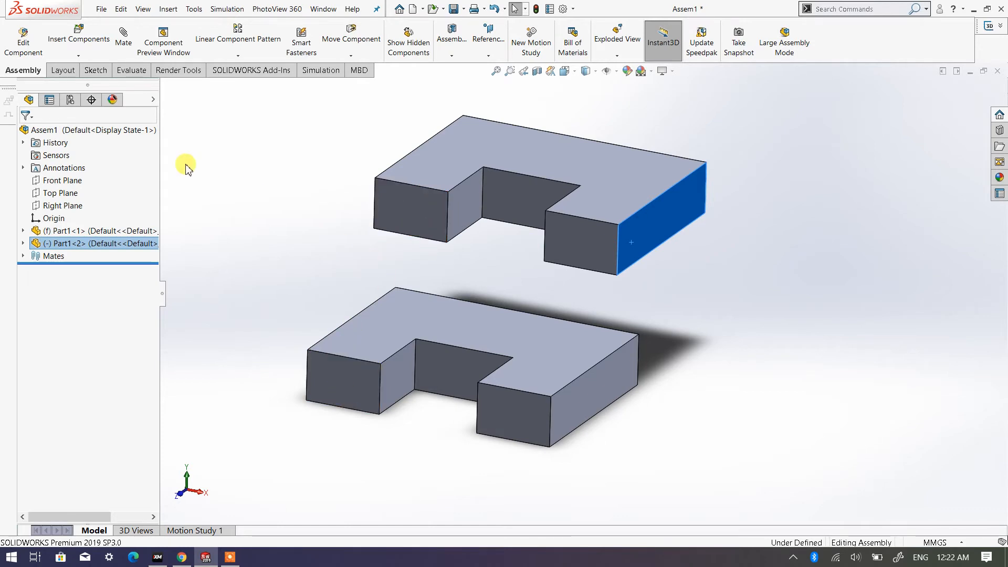
- Clear the preselected face and add a coincident mate between the inner back faces of both plates' notches, finishing mating
left_click(123, 58)
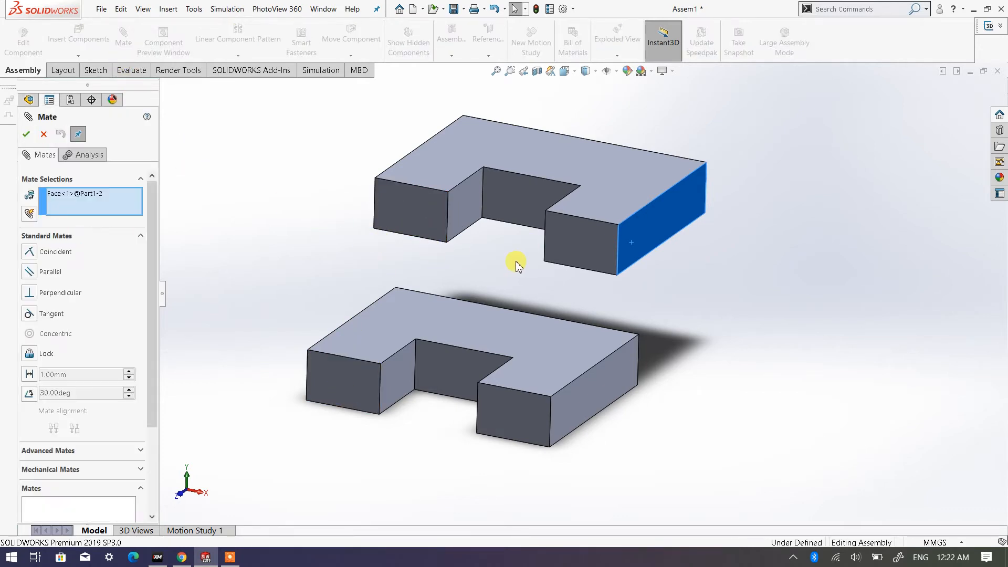
right_click(82, 200)
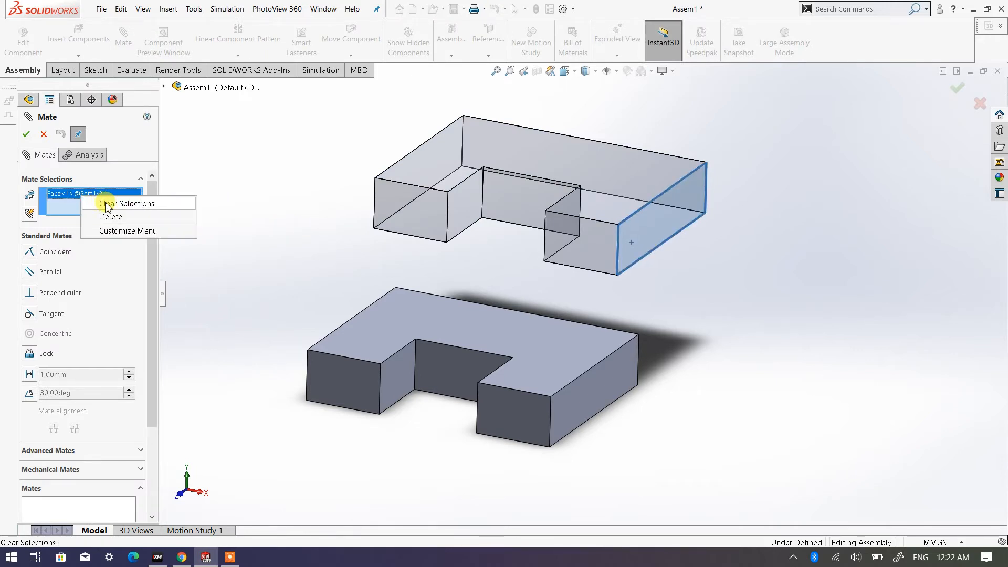
left_click(109, 204)
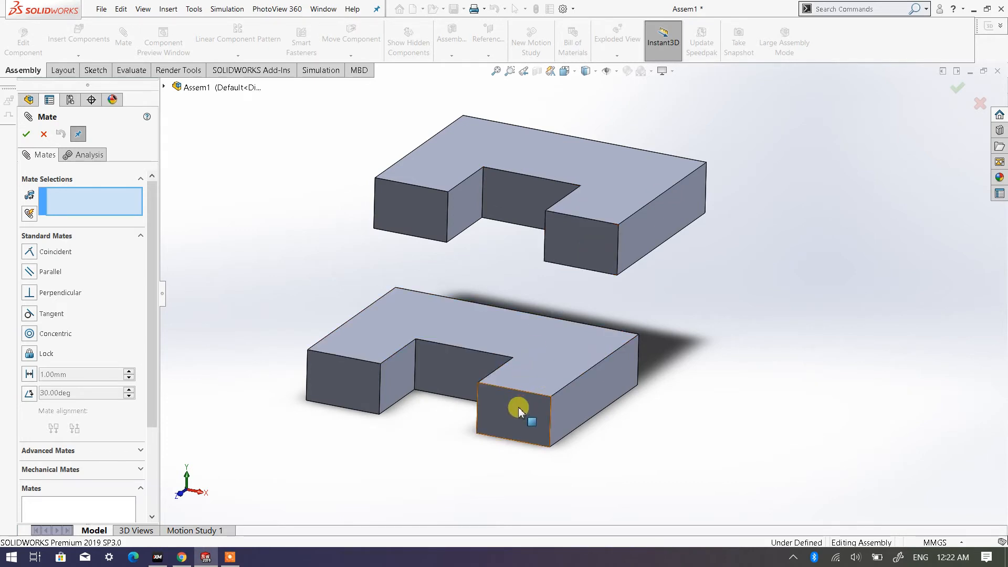
left_click(508, 206)
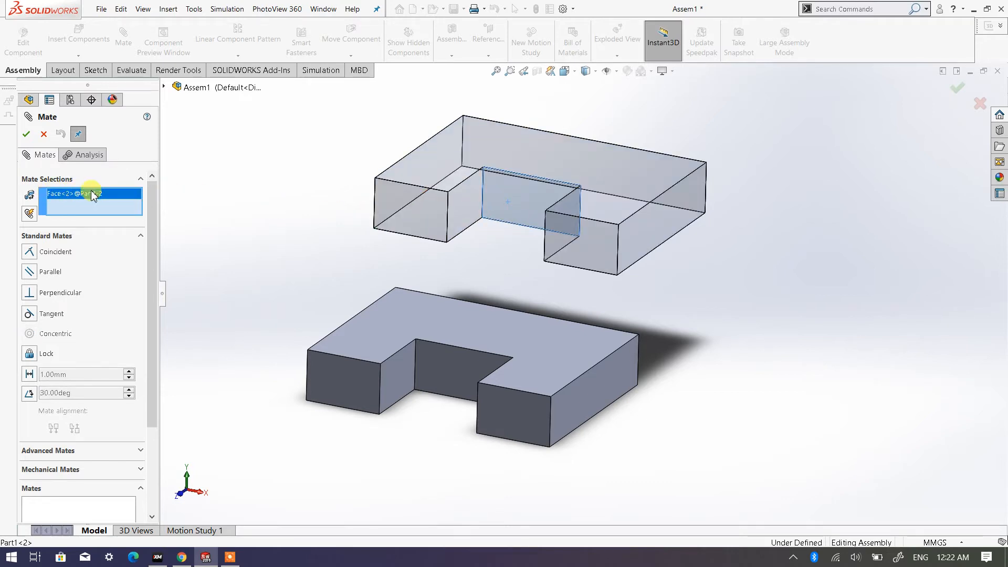
left_click(449, 380)
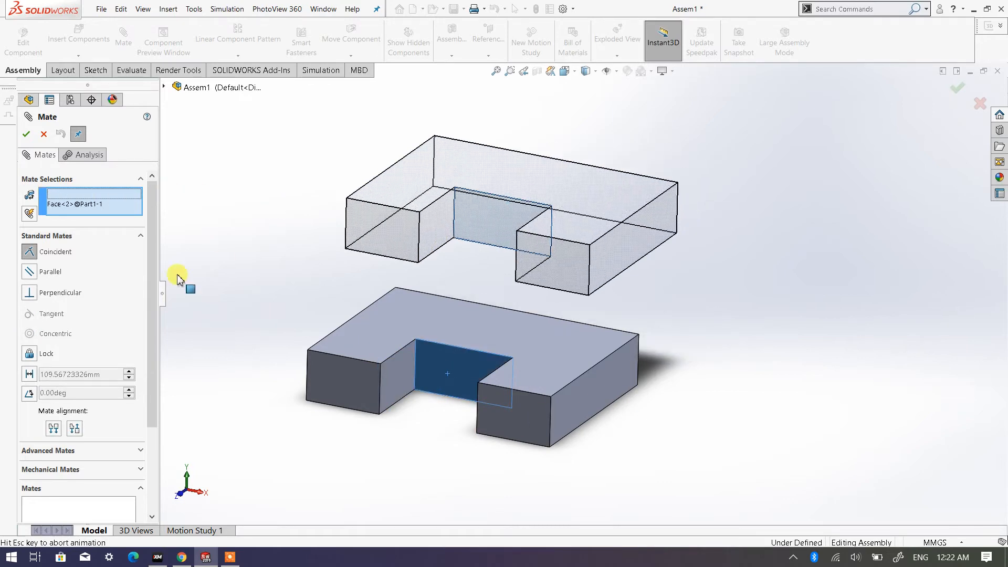
left_click(25, 135)
left_click(24, 136)
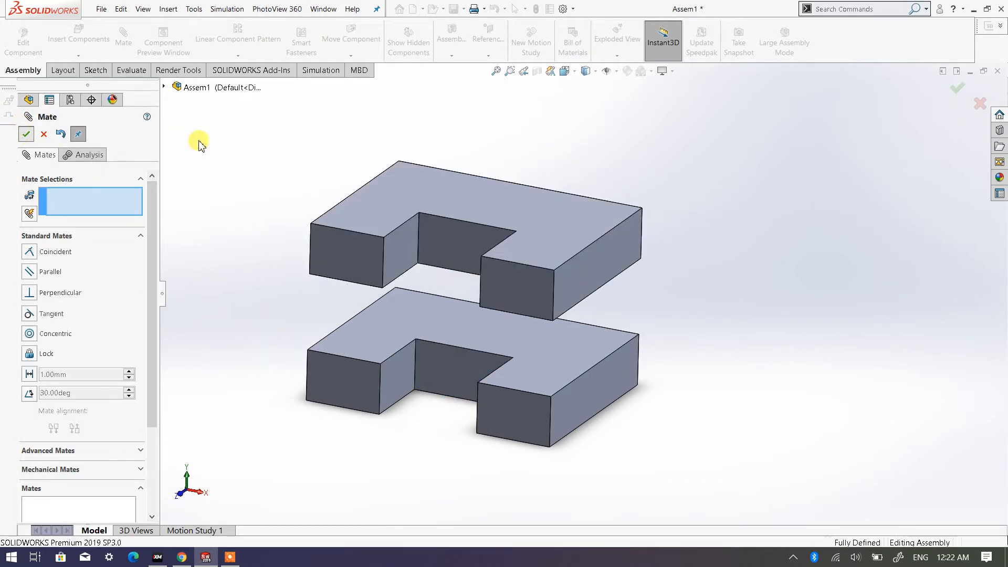
- Try to move the upper plate to check whether any freedom remains, and leave nothing selected
middle_click_drag(462, 334, 531, 243)
left_click_drag(530, 243, 420, 206)
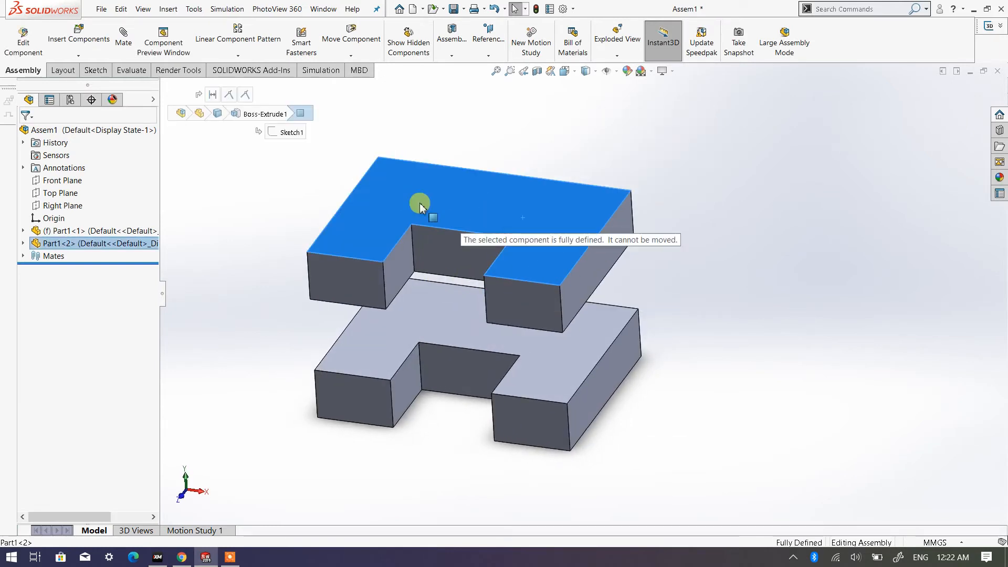
left_click(578, 341)
left_click(661, 163)
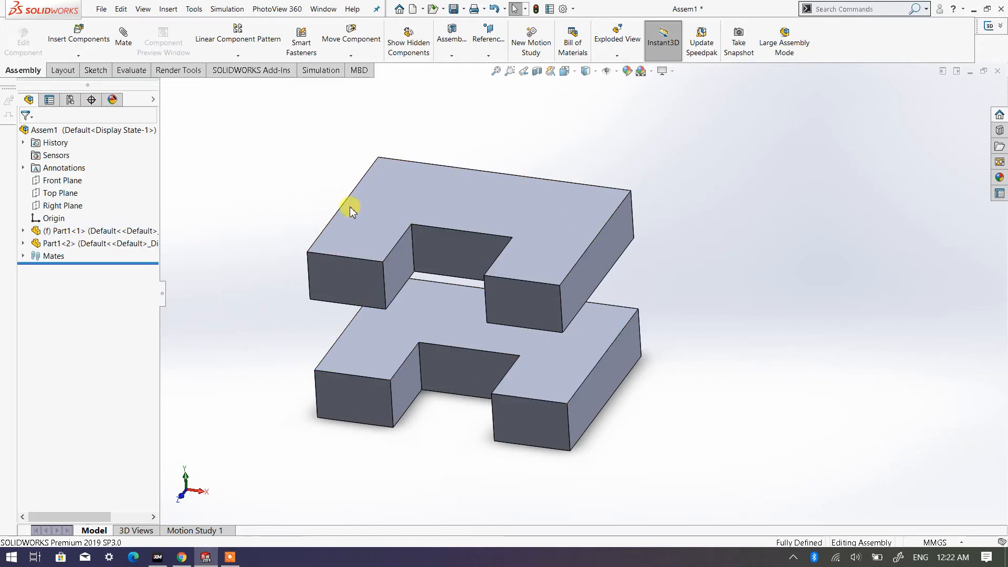
- Expand the Mates folder and review the distance and coincident mates between the two plates
left_click(23, 256)
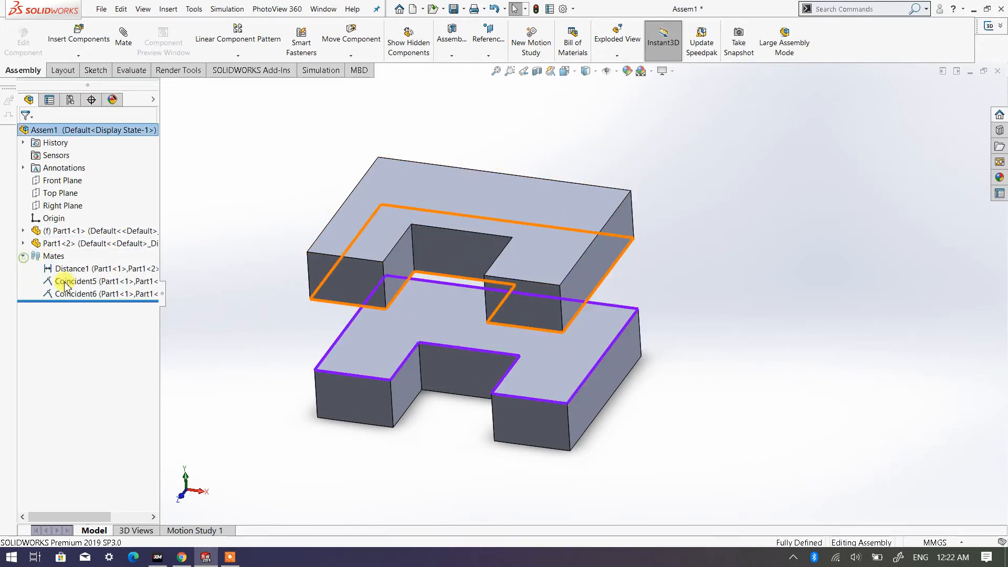
scroll(337, 296, "up", 3)
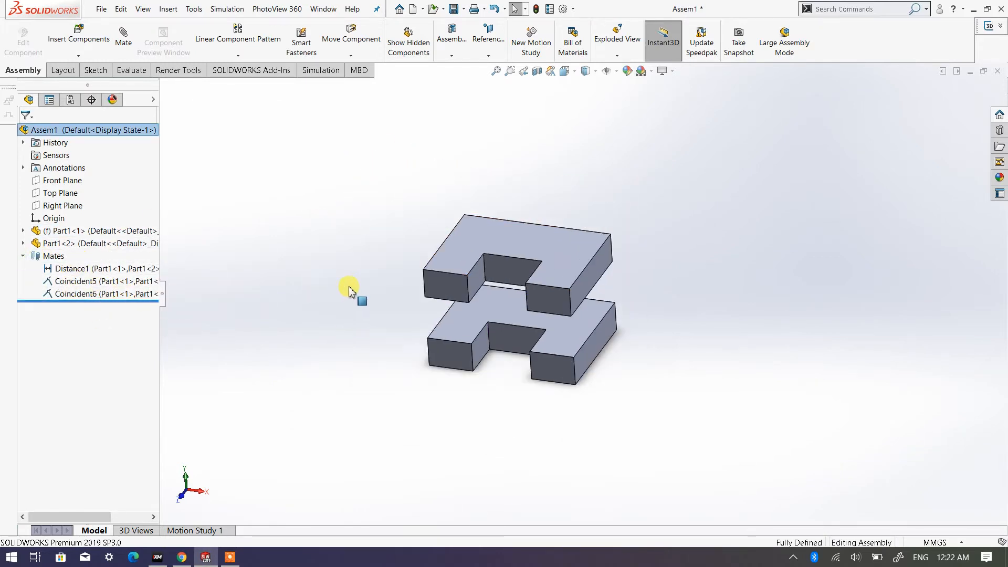
scroll(359, 298, "down", 2)
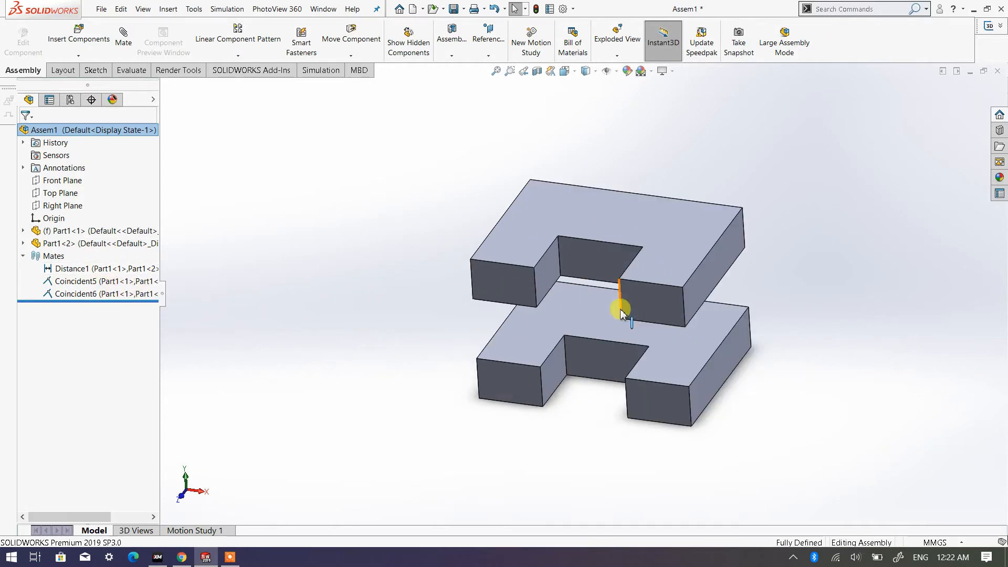
- Examine the plates' alignment and spacing in the front, top and right views and from an angled view
left_click(575, 71)
left_click(576, 117)
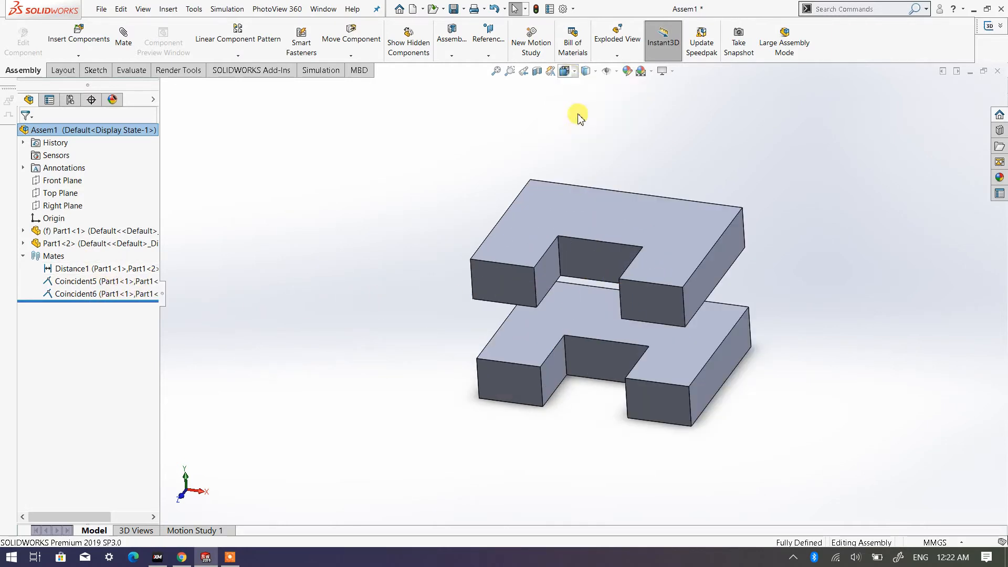
scroll(504, 226, "up", 4)
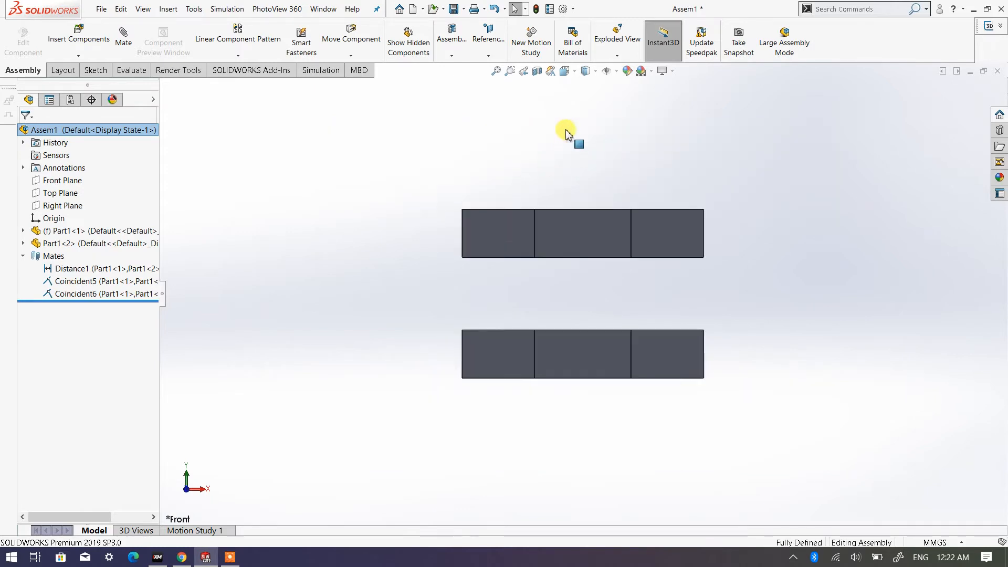
left_click(576, 74)
left_click(578, 99)
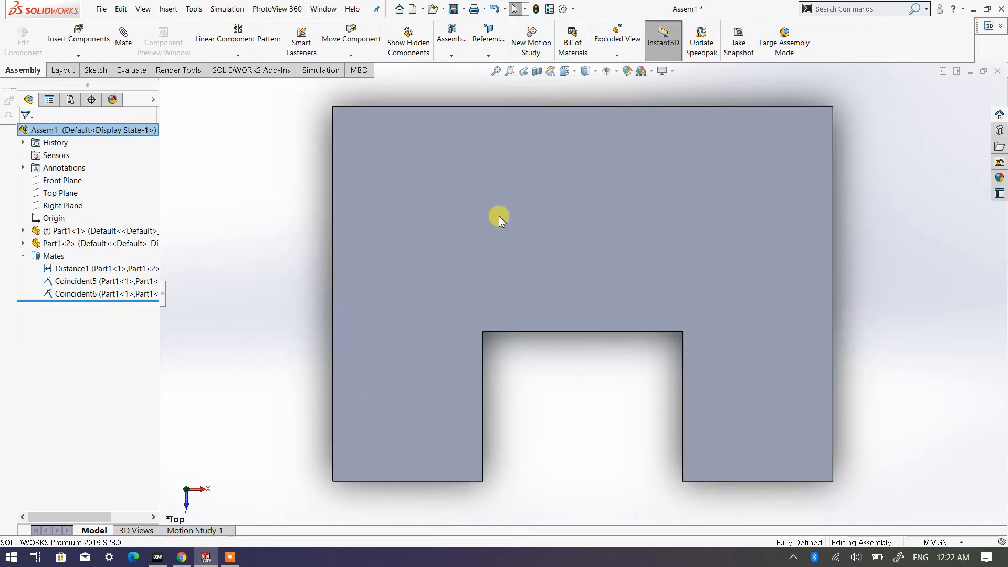
left_click(566, 72)
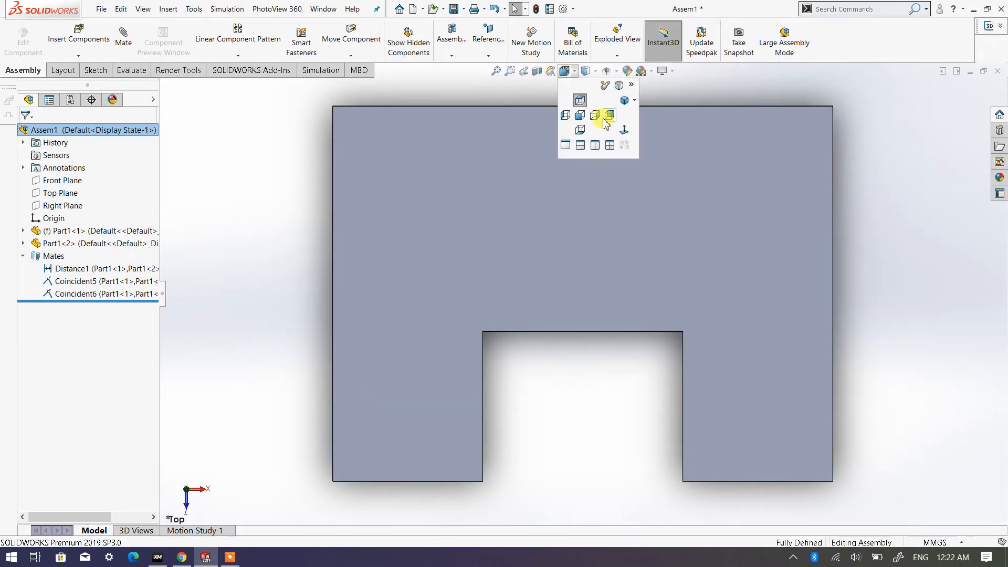
left_click(595, 115)
scroll(580, 200, "up", 4)
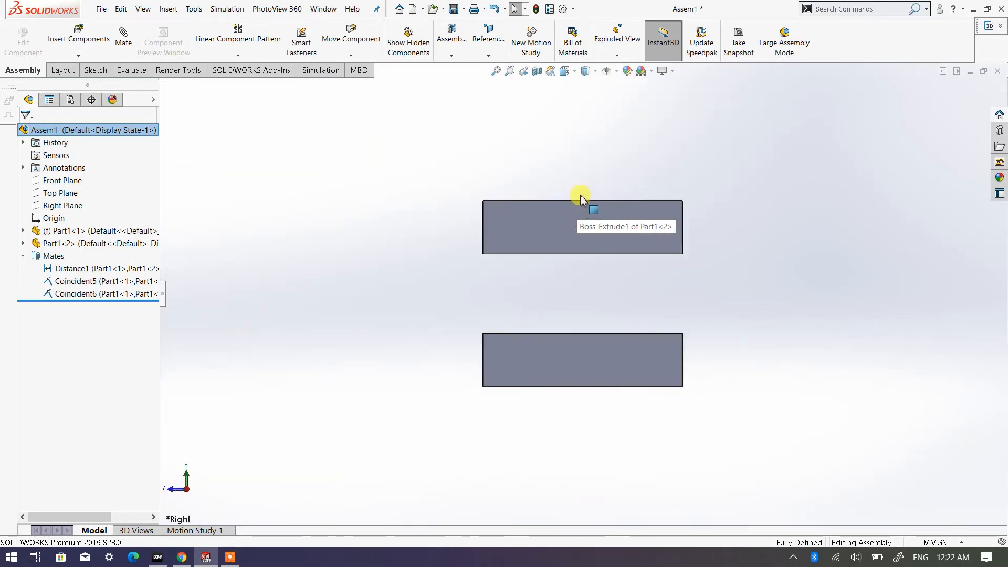
middle_click_drag(528, 260, 762, 327)
middle_click_drag(591, 284, 418, 263)
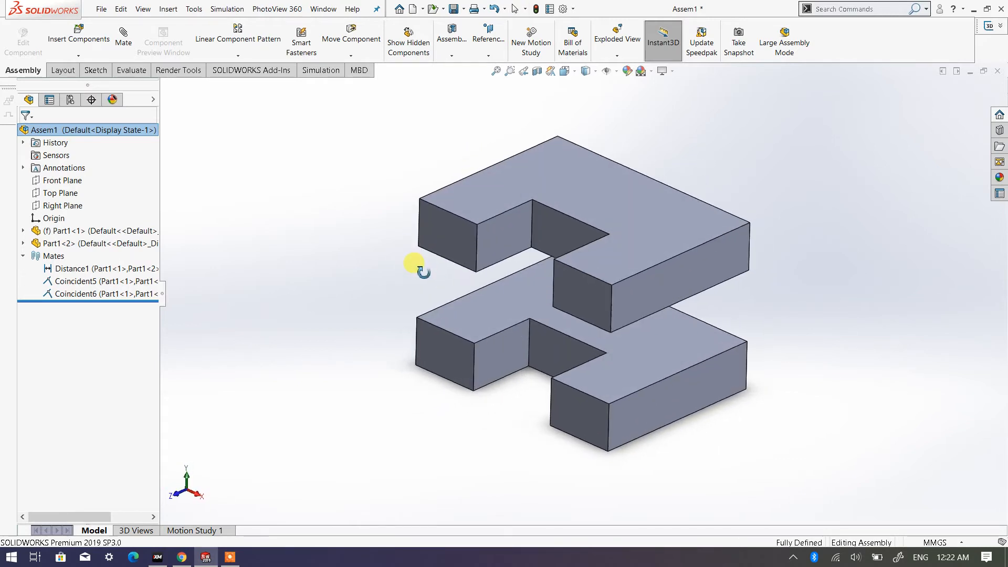
mouse_move(630, 282)
middle_mouse_down()
mouse_move(619, 315)
mouse_move(628, 257)
mouse_move(610, 299)
mouse_move(623, 297)
middle_mouse_up()
scroll(572, 284, "up", 2)
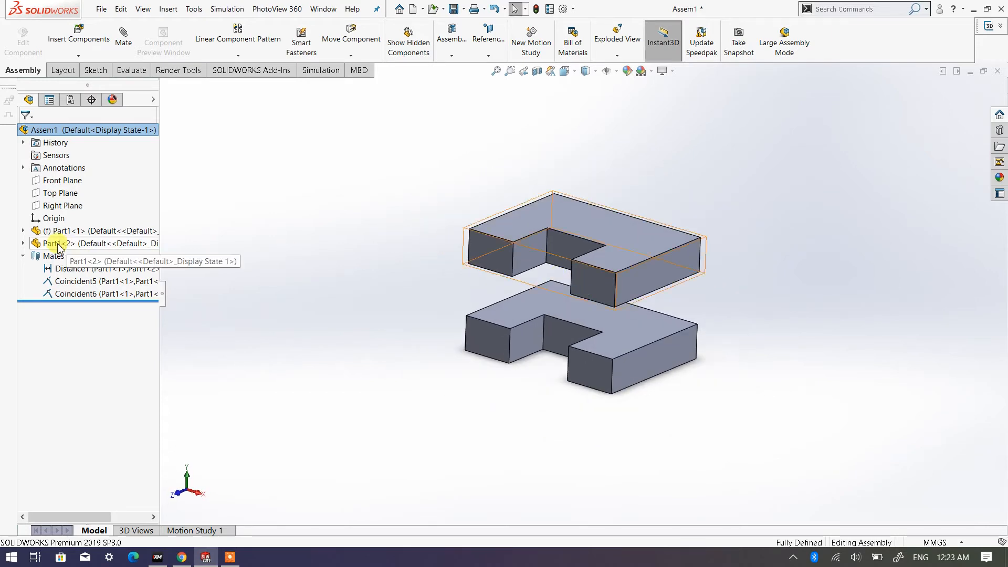
- Delete the distance mate and both coincident mates from the assembly
left_click(100, 270)
left_click(107, 293, "shift")
right_click(109, 293)
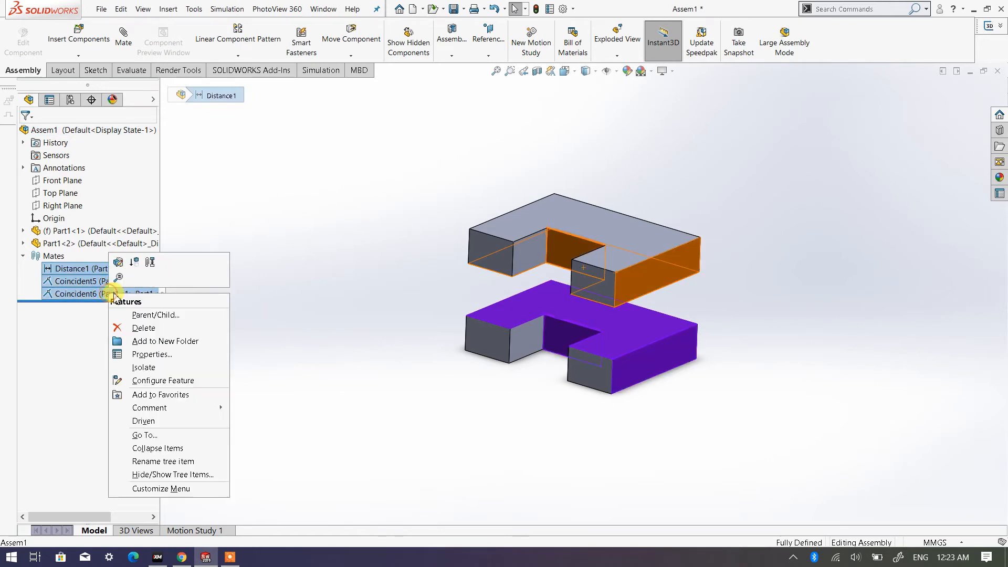
left_click(143, 329)
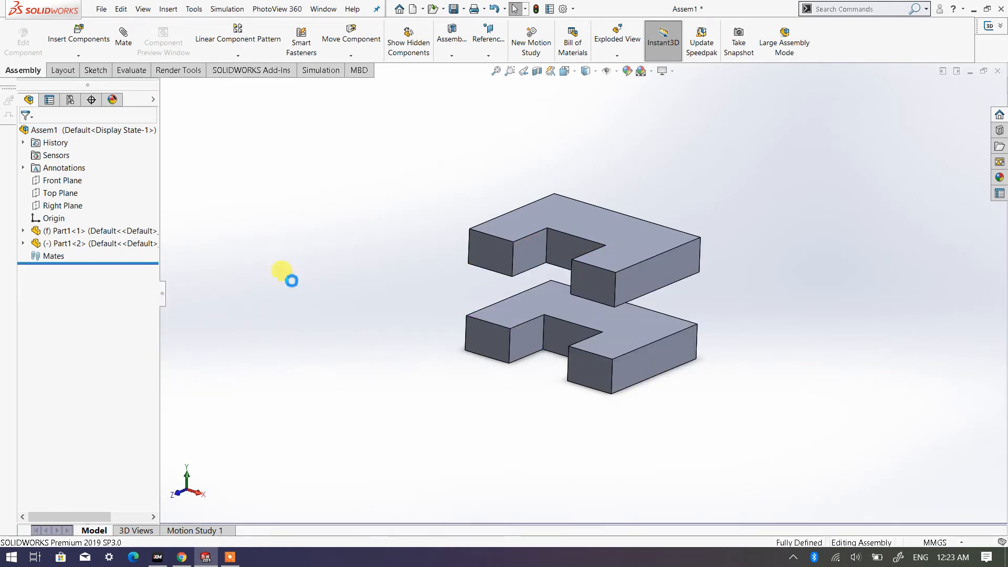
- Move the unconstrained upper plate well above the lower plate and leave nothing selected
scroll(525, 287, "up", 3)
middle_click_drag(508, 286, 525, 265)
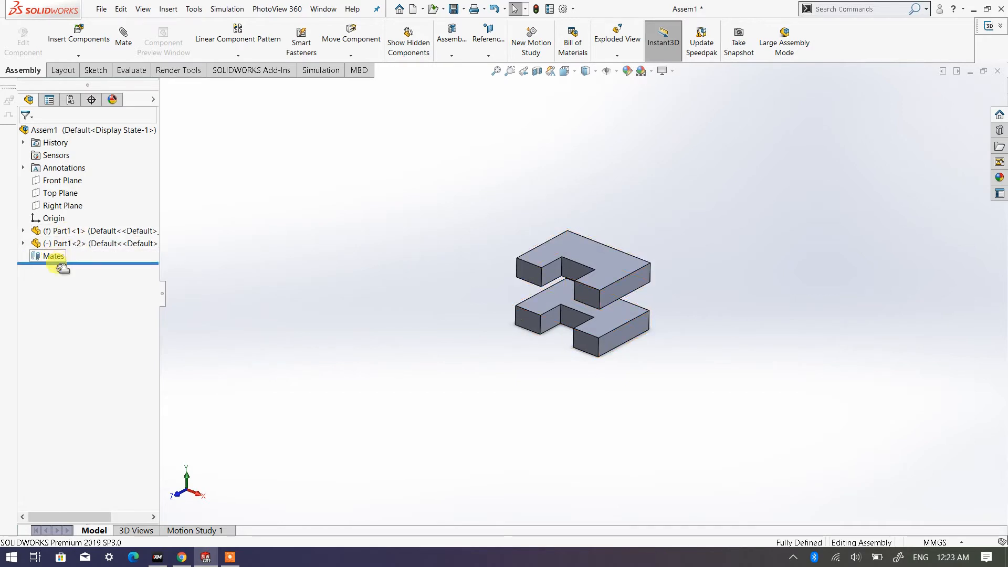
left_click_drag(570, 280, 580, 153)
left_click(628, 249)
scroll(613, 257, "down", 2)
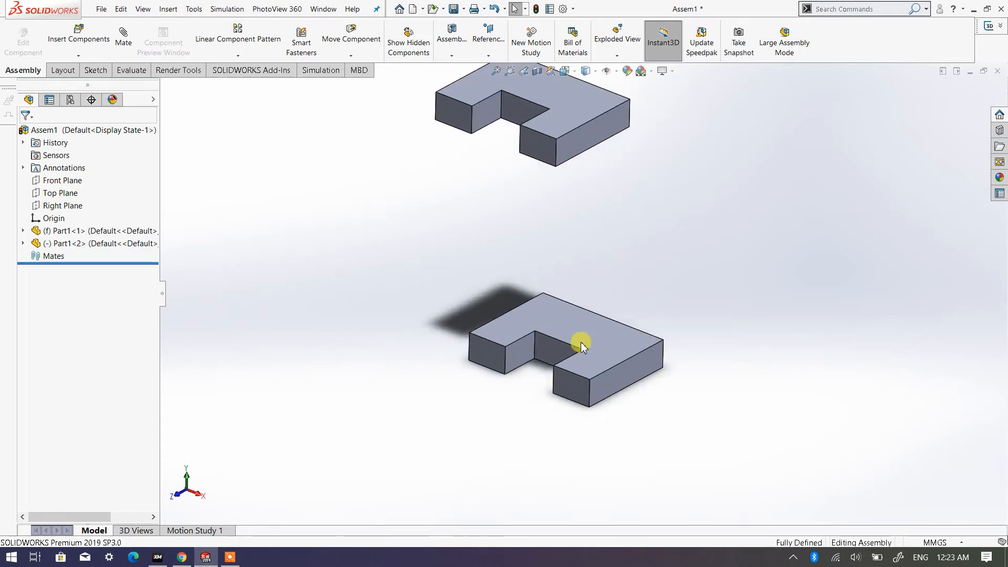
left_click_drag(581, 342, 601, 350)
left_click(621, 242)
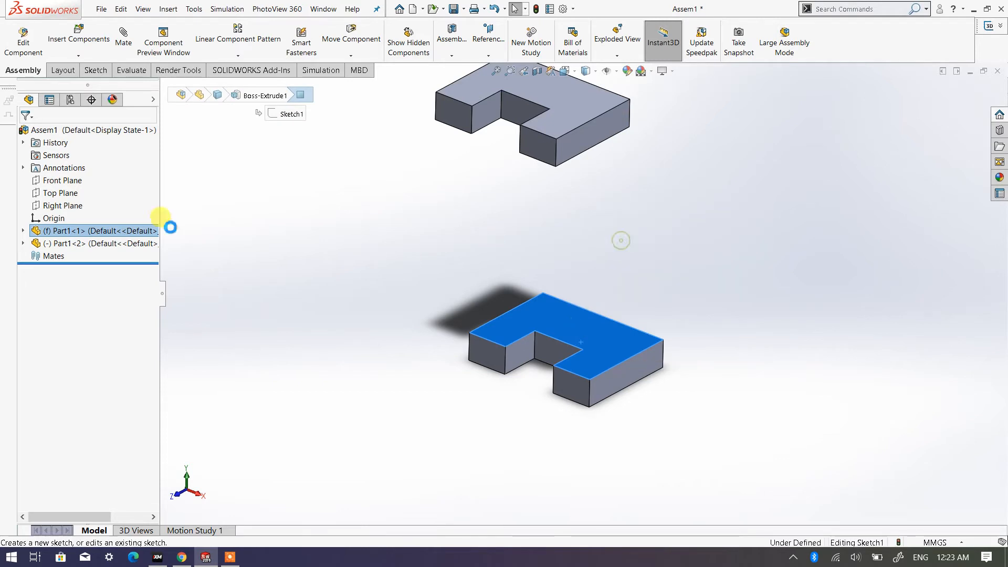
left_click(306, 276)
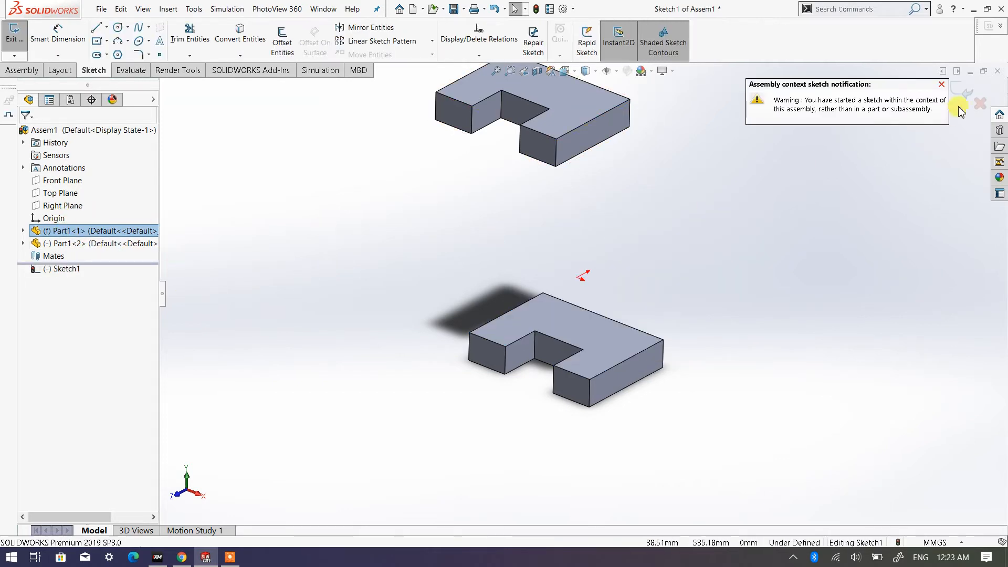
left_click(979, 103)
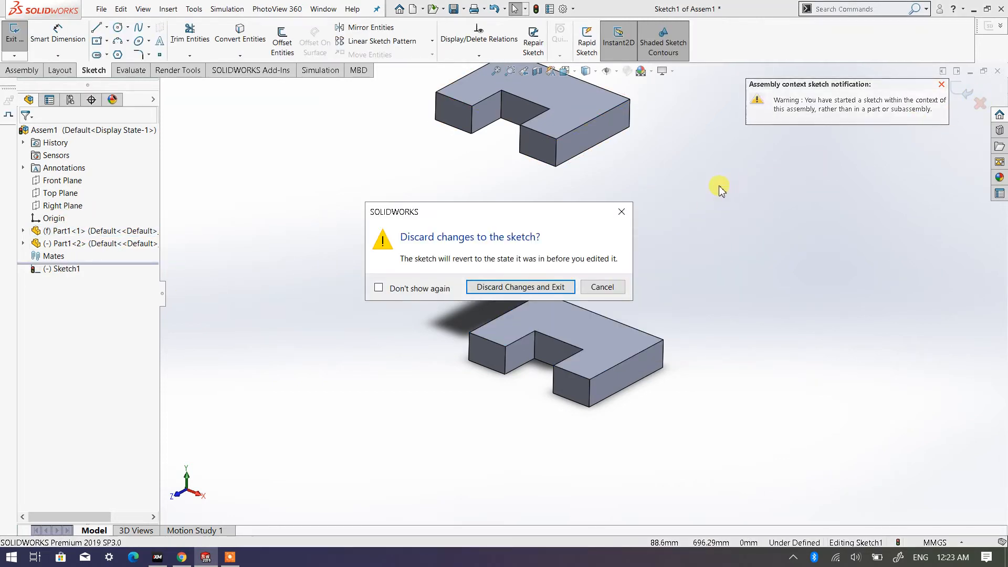
left_click(522, 286)
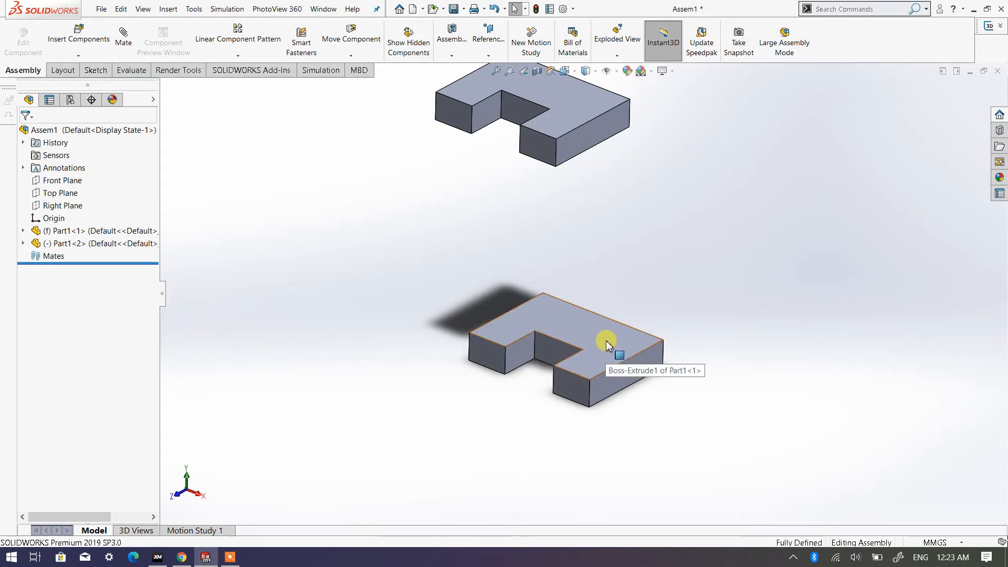
- Try to move the fixed lower plate and shift the floating upper plate slightly downward
left_click_drag(609, 348, 565, 417)
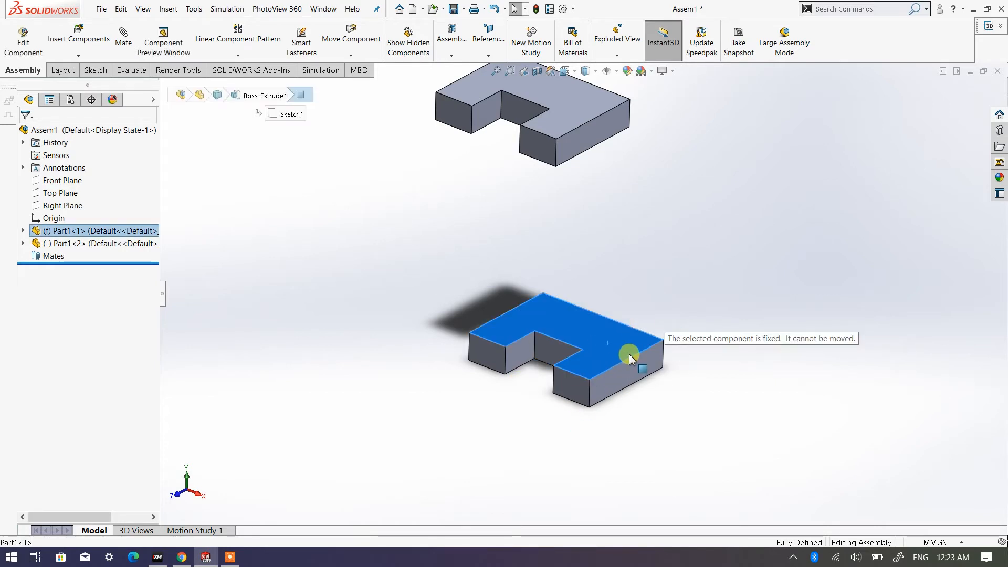
left_click(330, 278)
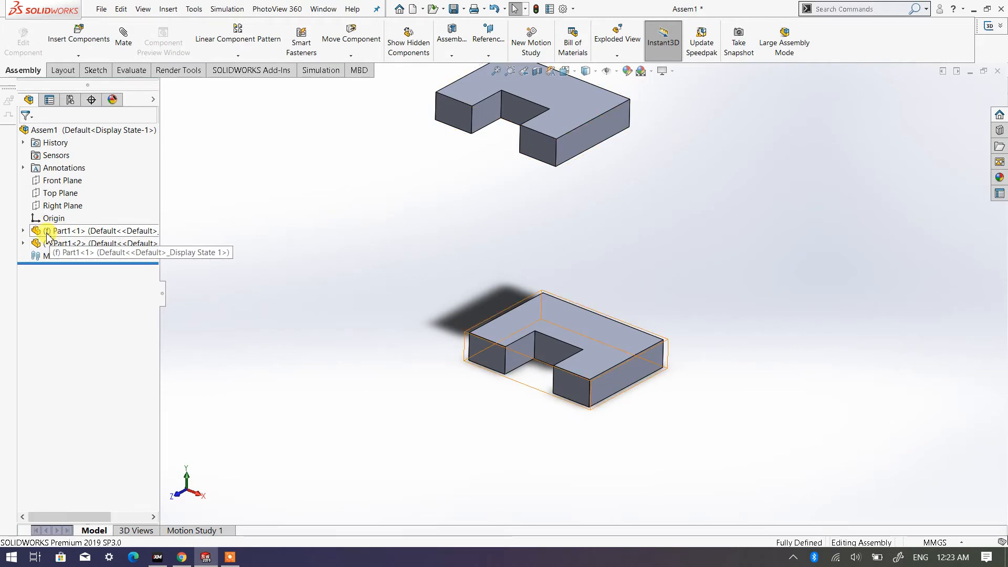
left_click_drag(571, 111, 576, 133)
left_click(274, 267)
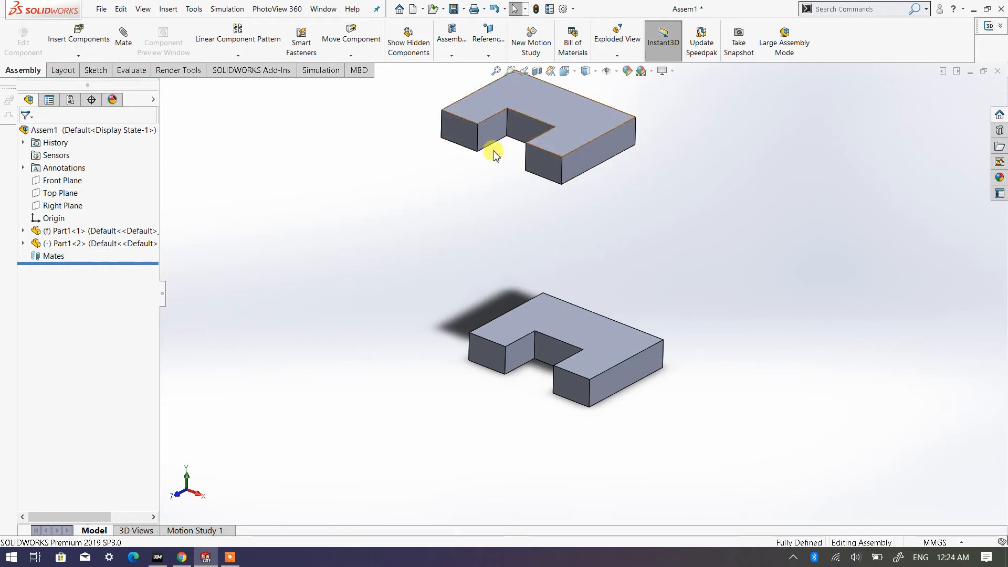
- Identify which component entry belongs to each plate and shift the floating upper plate sideways, leaving nothing selected
left_click(76, 246)
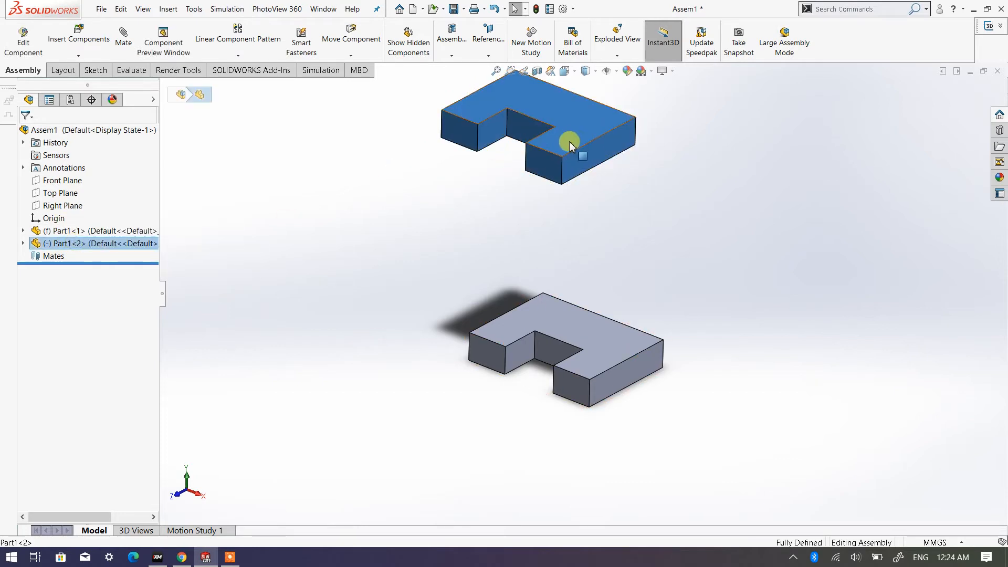
key("Escape")
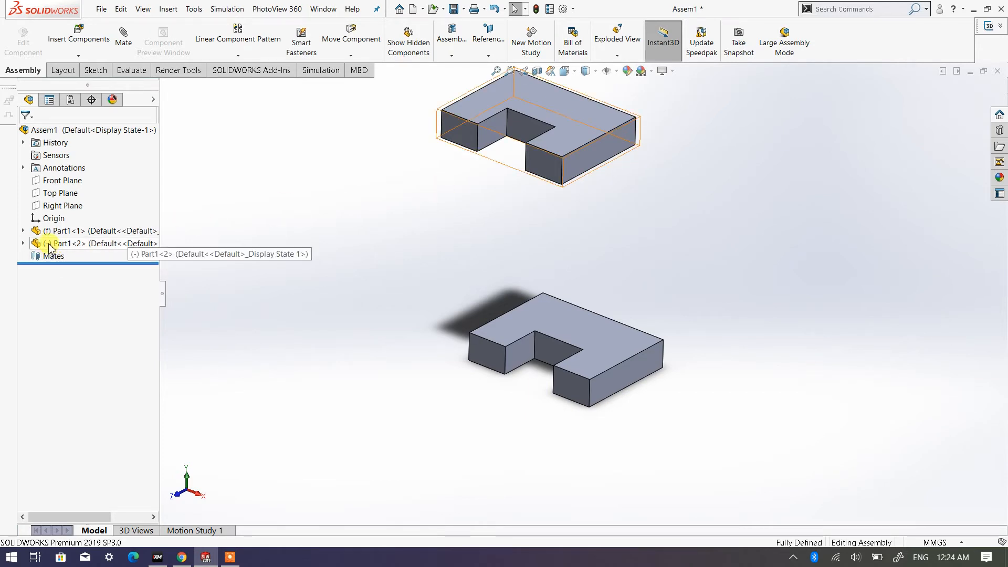
left_click_drag(590, 128, 522, 164)
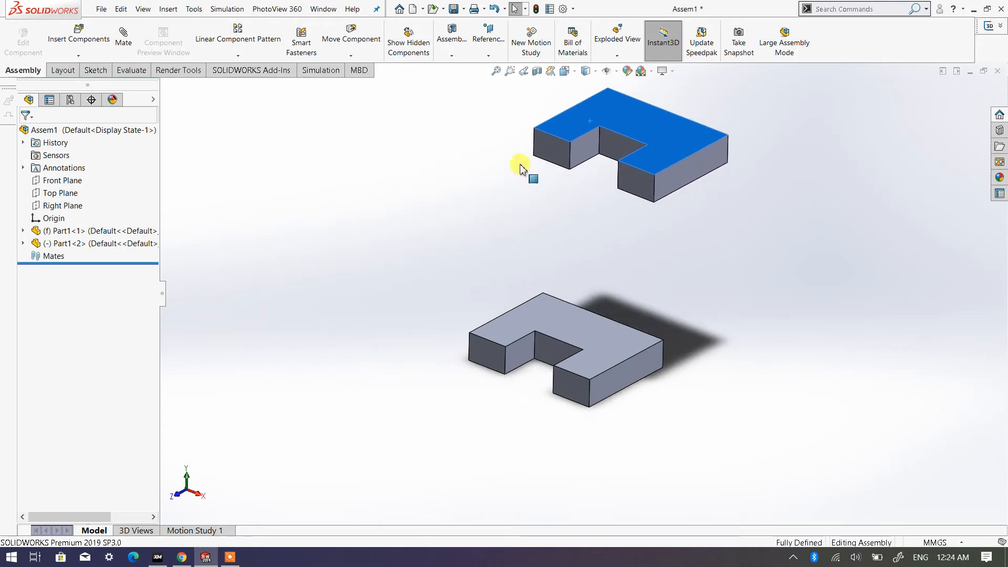
left_click(64, 233)
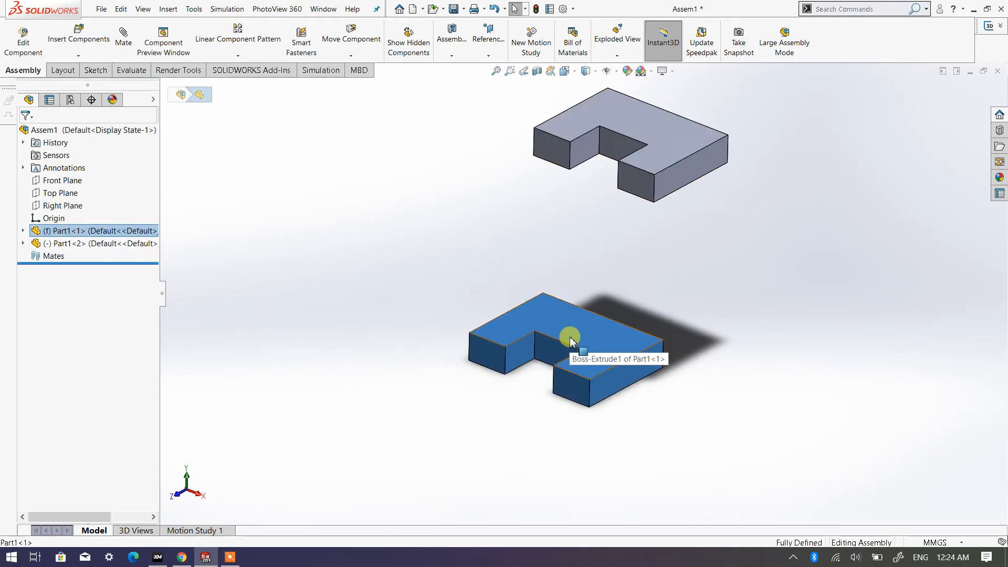
left_click(458, 270)
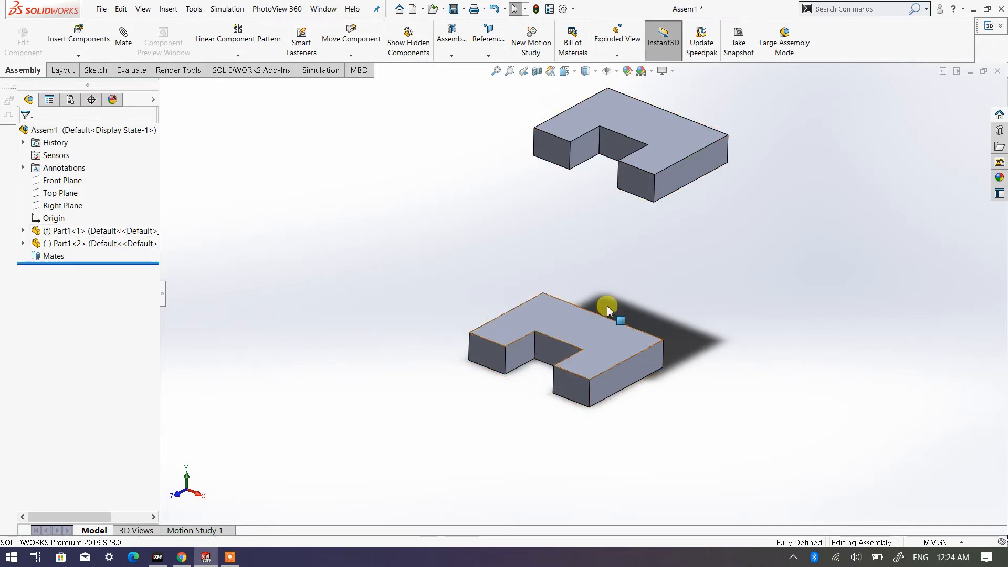
scroll(641, 214, "up", 2)
scroll(630, 225, "down", 3)
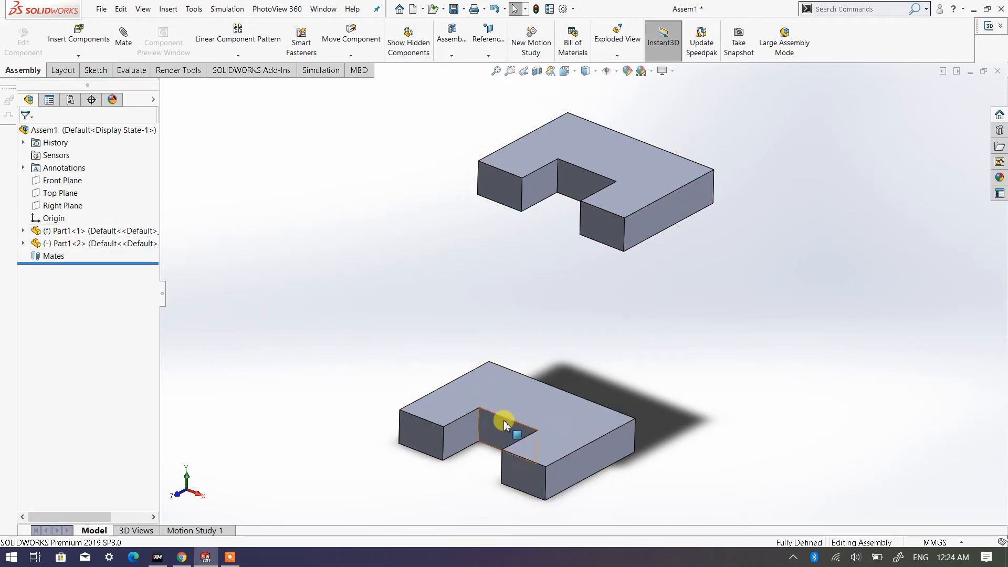
left_click(513, 400)
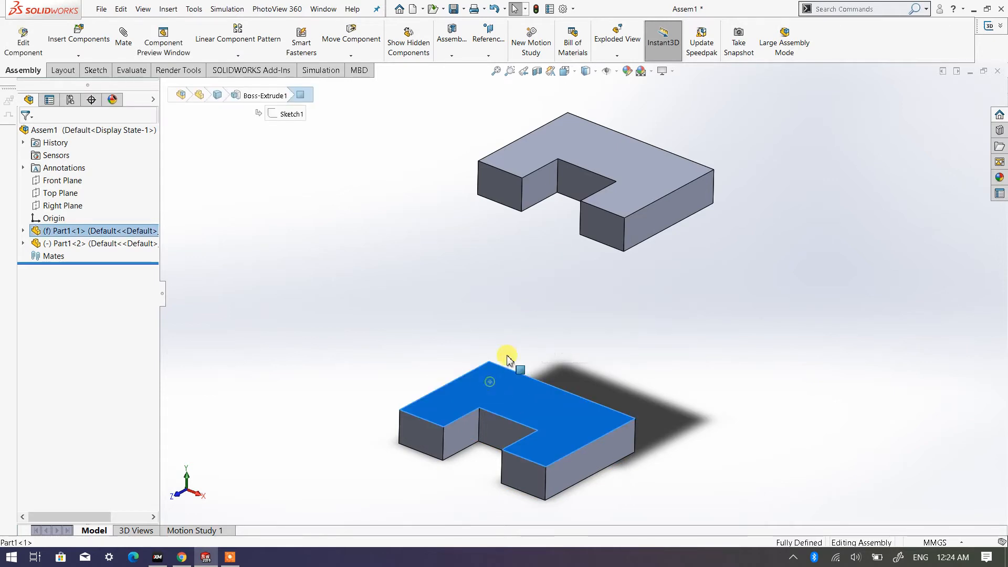
left_click(654, 195)
left_click(373, 253)
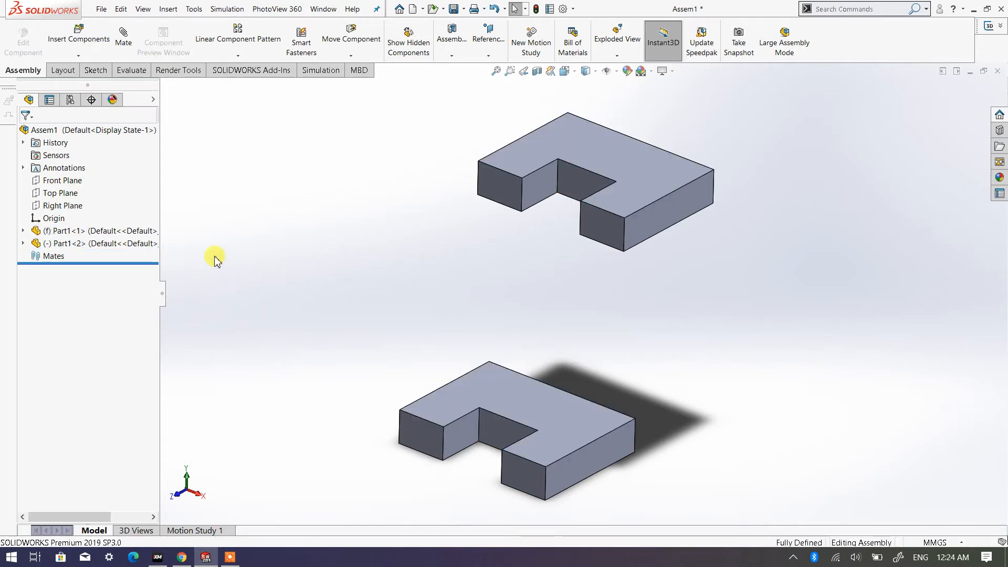
- Set the lower plate to Float and shift both plates sideways to test their free movement
right_click(68, 234)
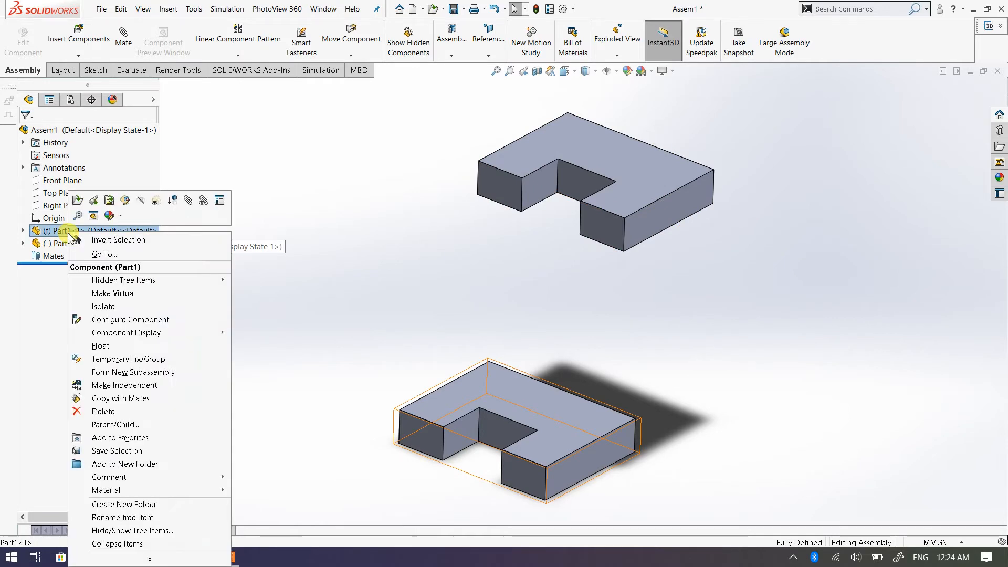
left_click(105, 346)
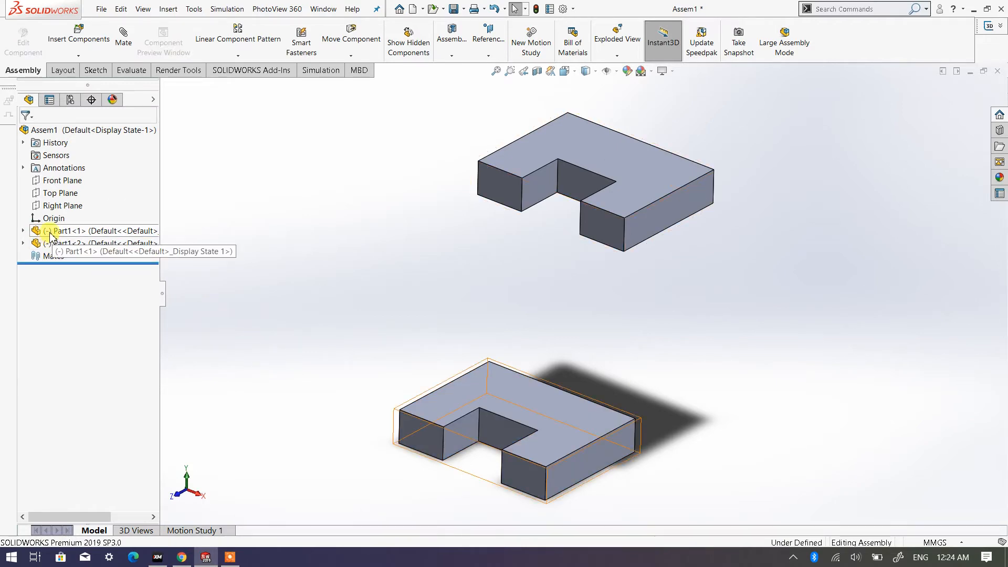
left_click_drag(528, 426, 620, 367)
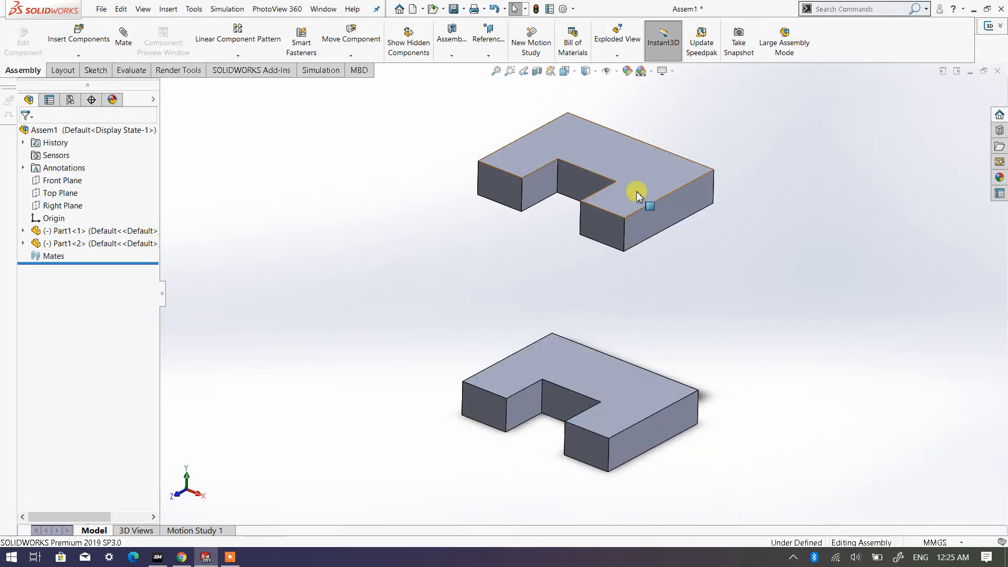
left_click_drag(635, 197, 665, 199)
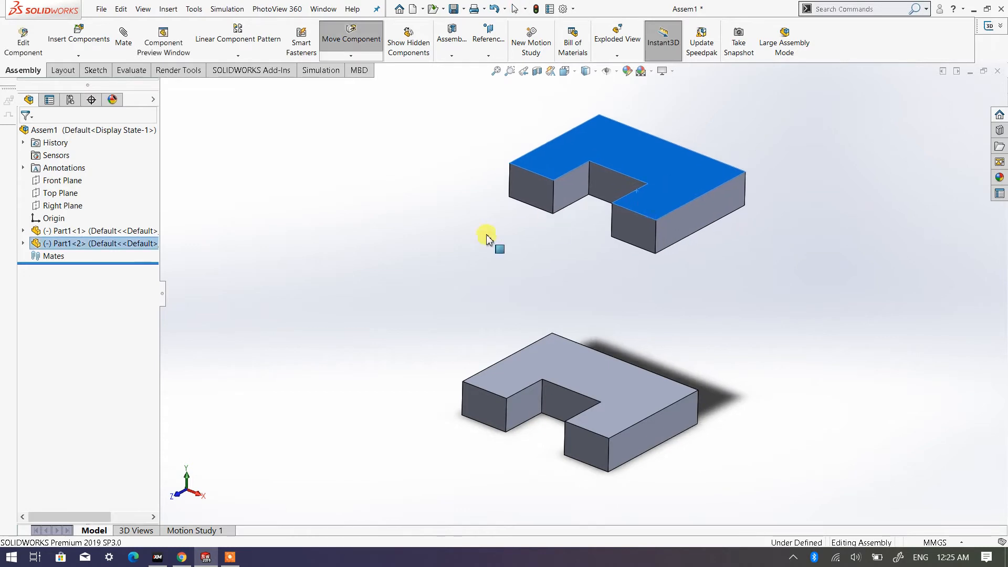
left_click(400, 257)
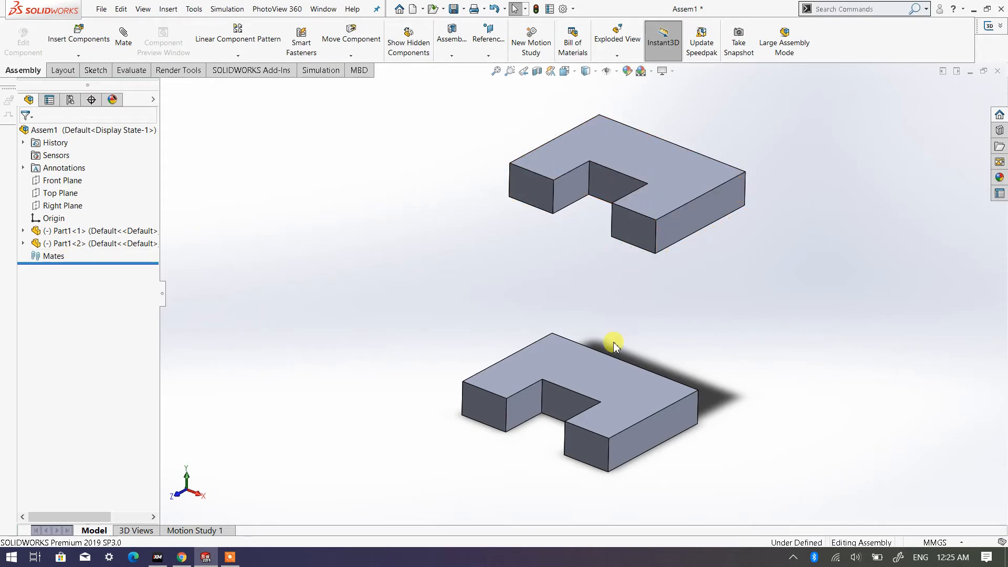
- Fix the upper plate in place and try to move it
left_click(676, 187)
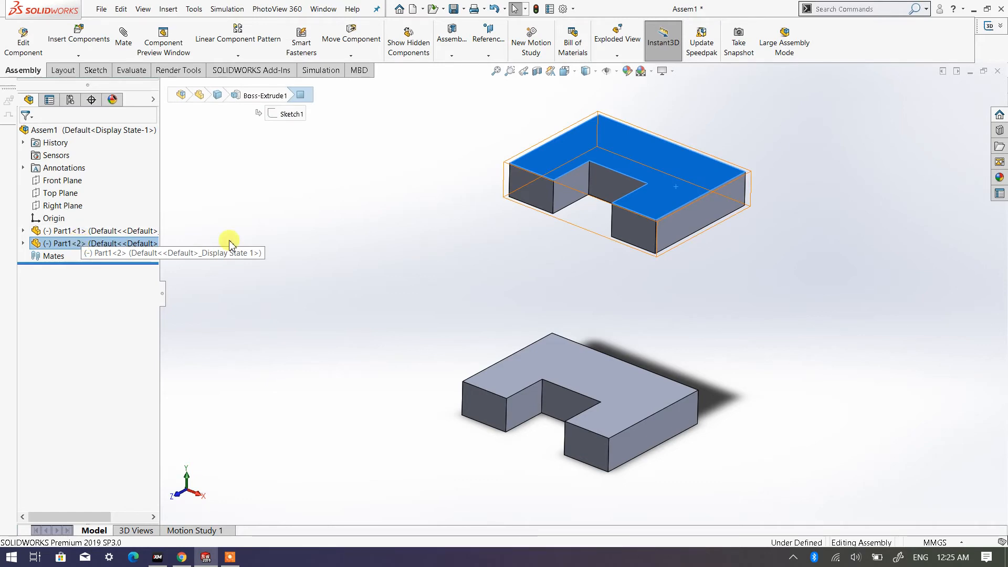
left_click(296, 243)
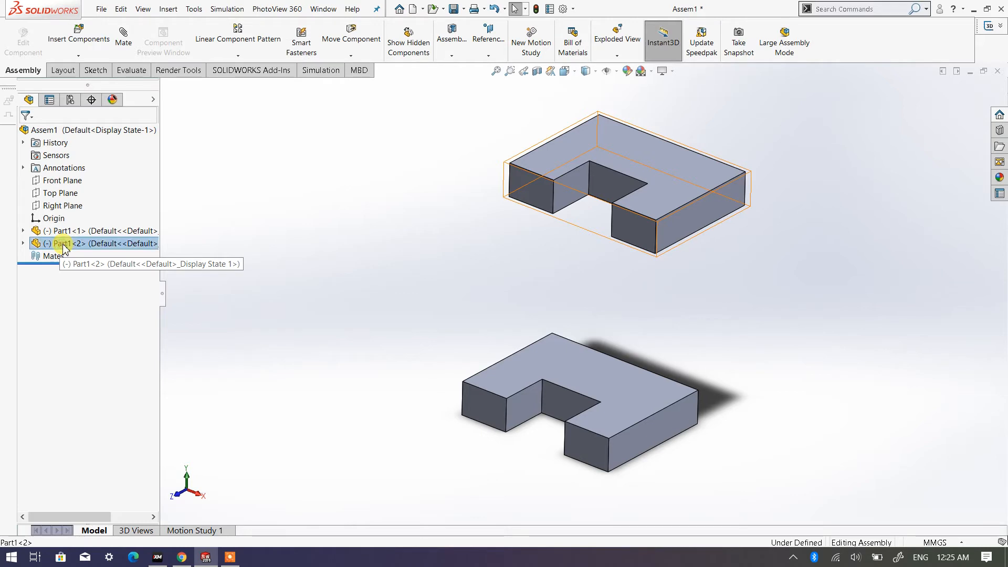
right_click(63, 245)
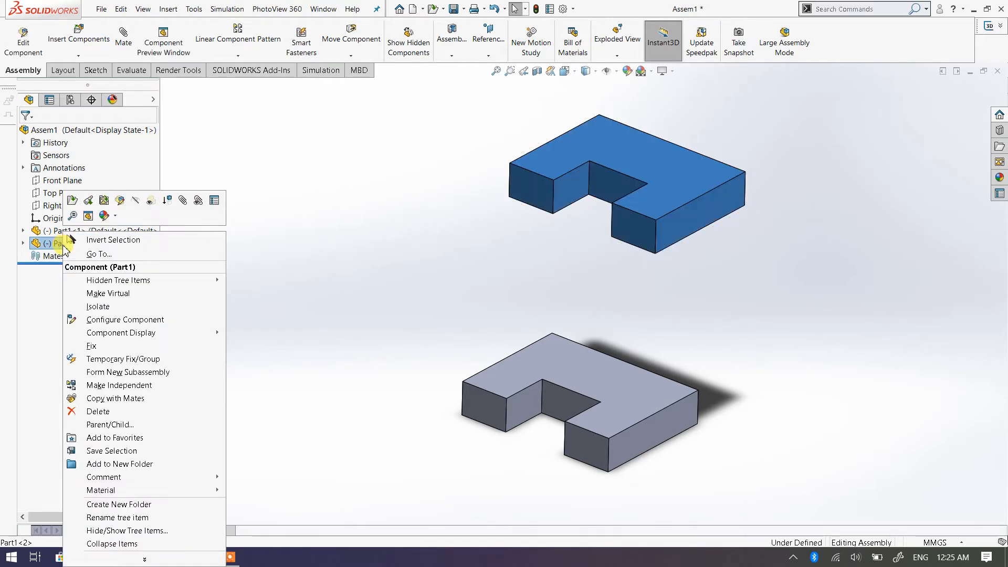
left_click(102, 347)
left_click(234, 313)
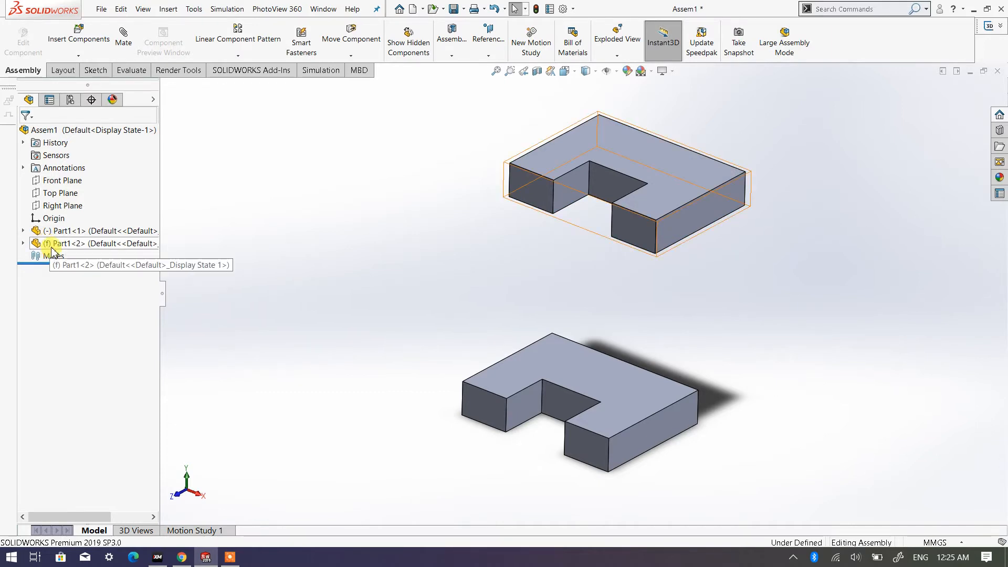
left_click_drag(677, 198, 626, 187)
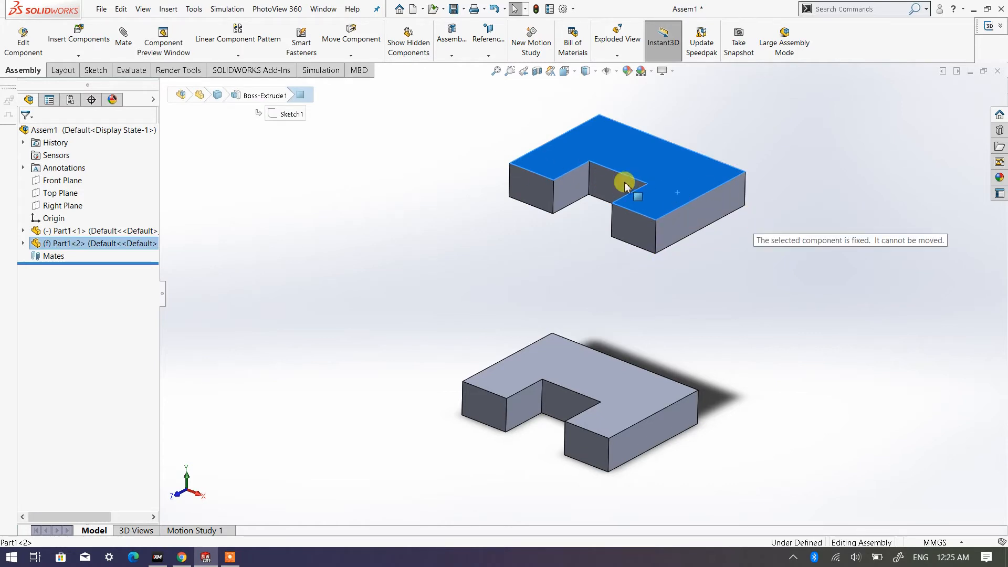
left_click(702, 279)
- Examine both plates and compare the matching front end faces of their right-hand arms
scroll(702, 281, "up", 2)
scroll(693, 281, "down", 1)
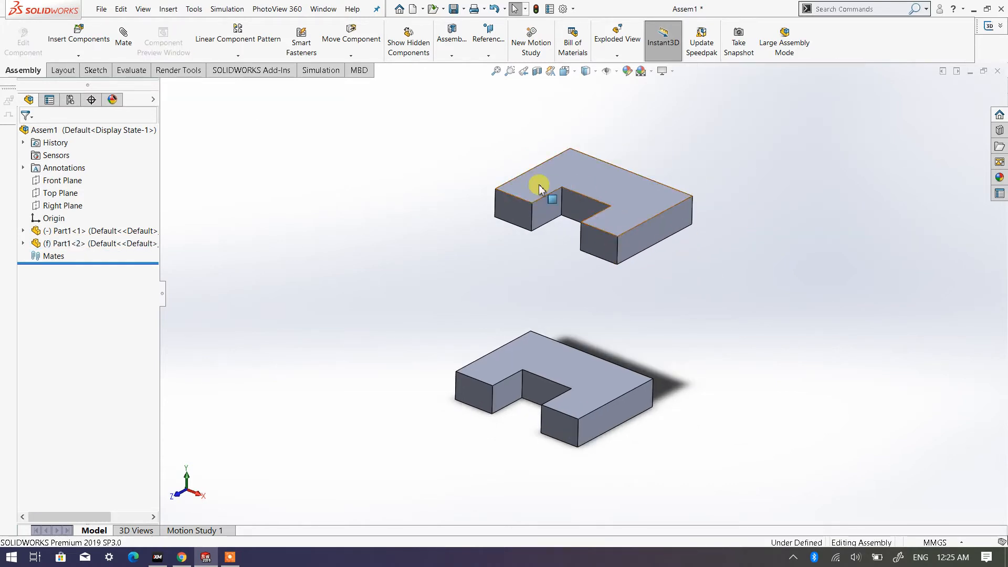
scroll(597, 271, "down", 2)
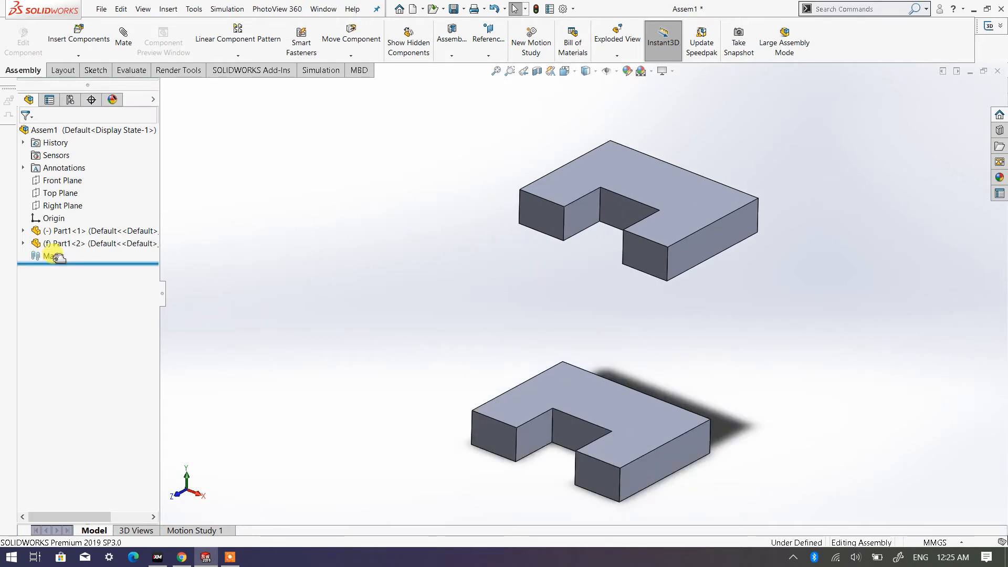
scroll(526, 323, "up", 1)
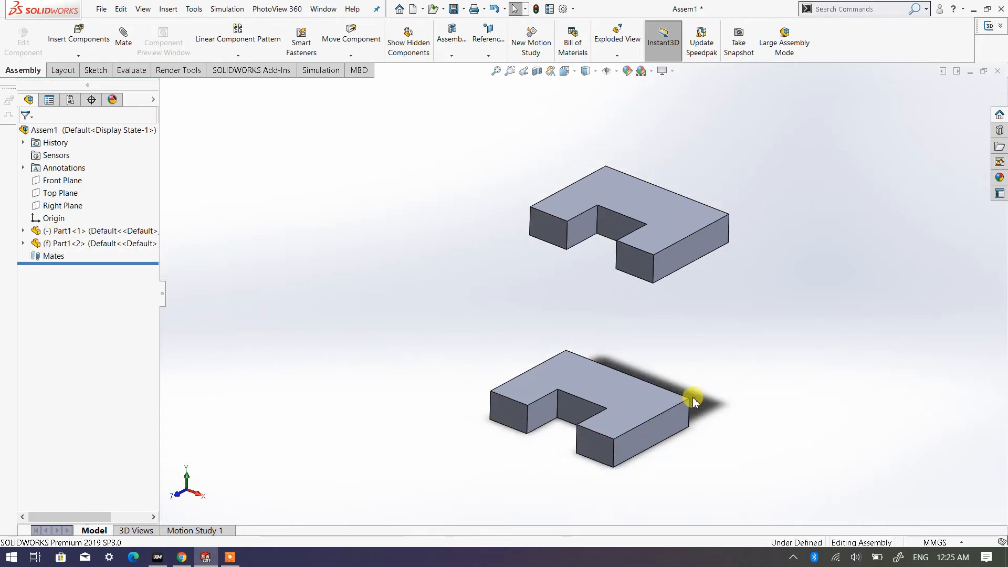
scroll(688, 400, "down", 1)
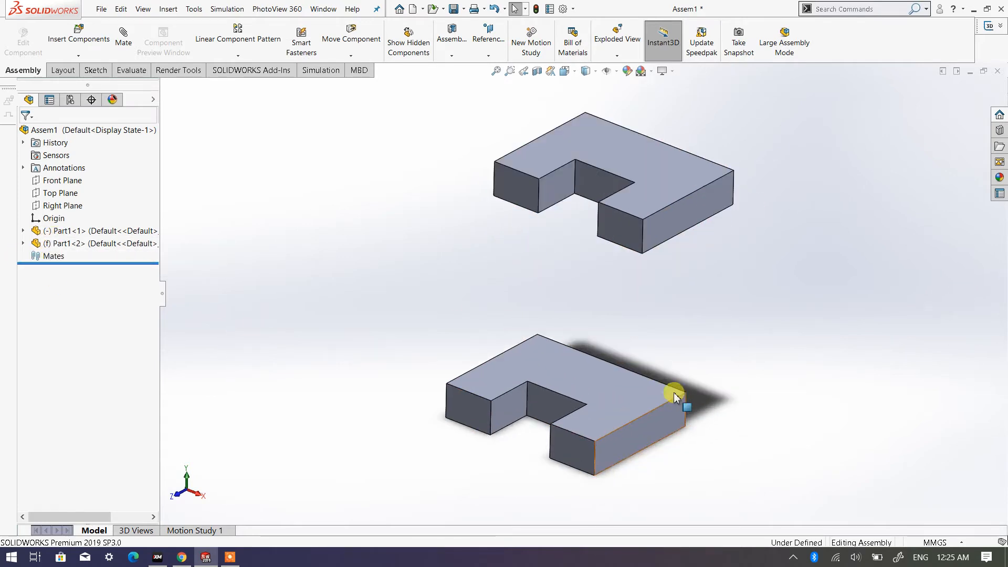
left_click(571, 449)
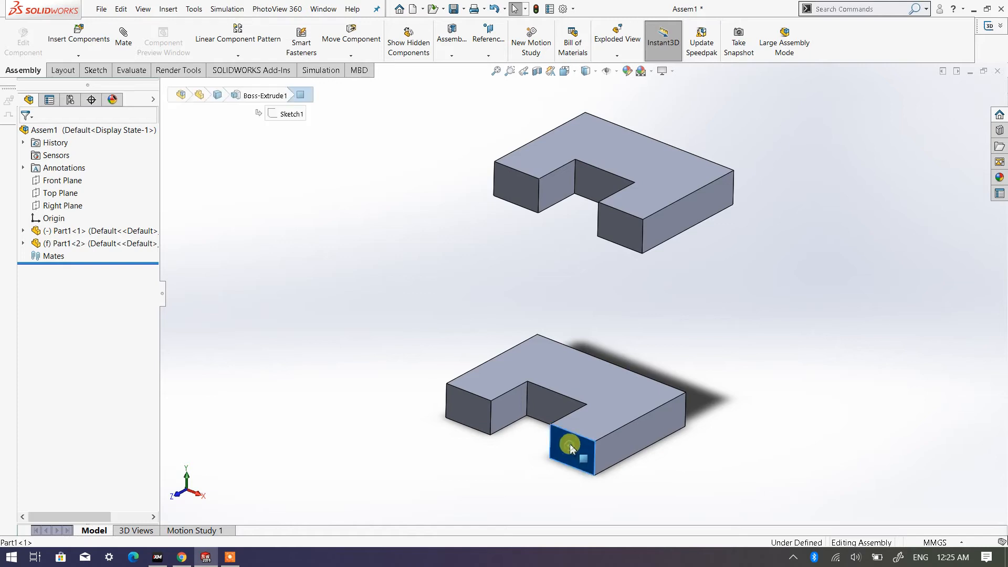
left_click(625, 227)
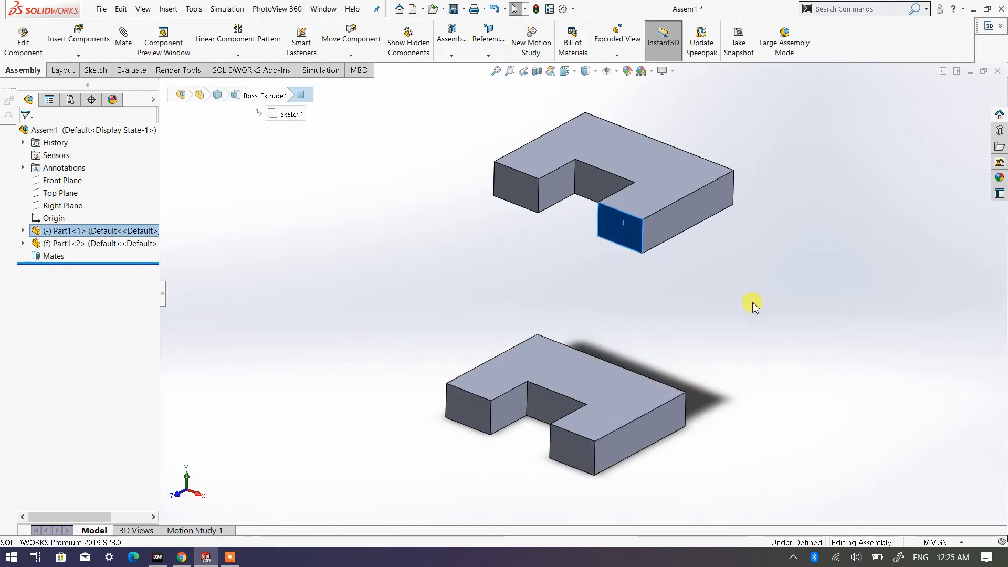
left_click(752, 302)
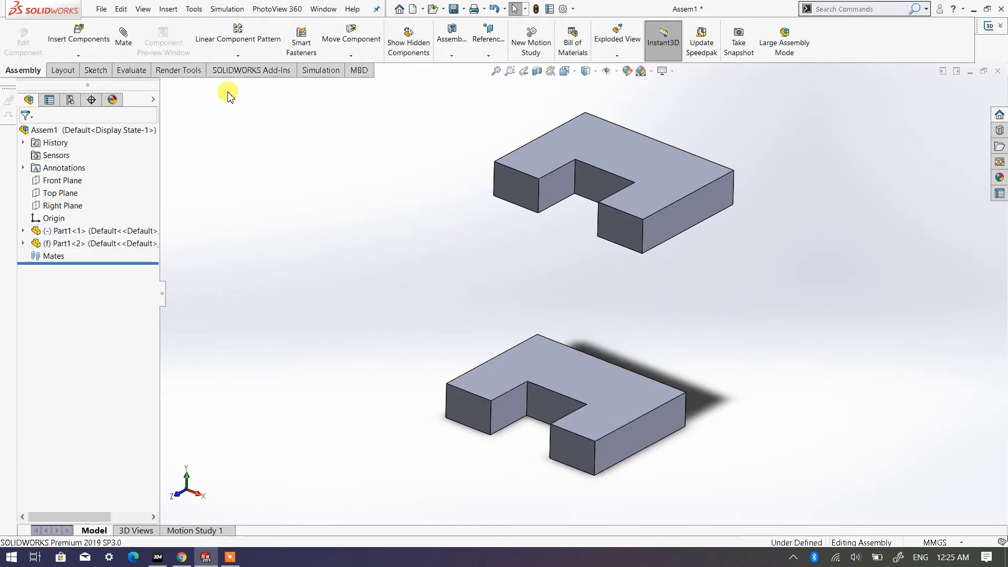
- Apply a coincident mate between the front end faces of the two plates' right-hand arms
left_click(123, 45)
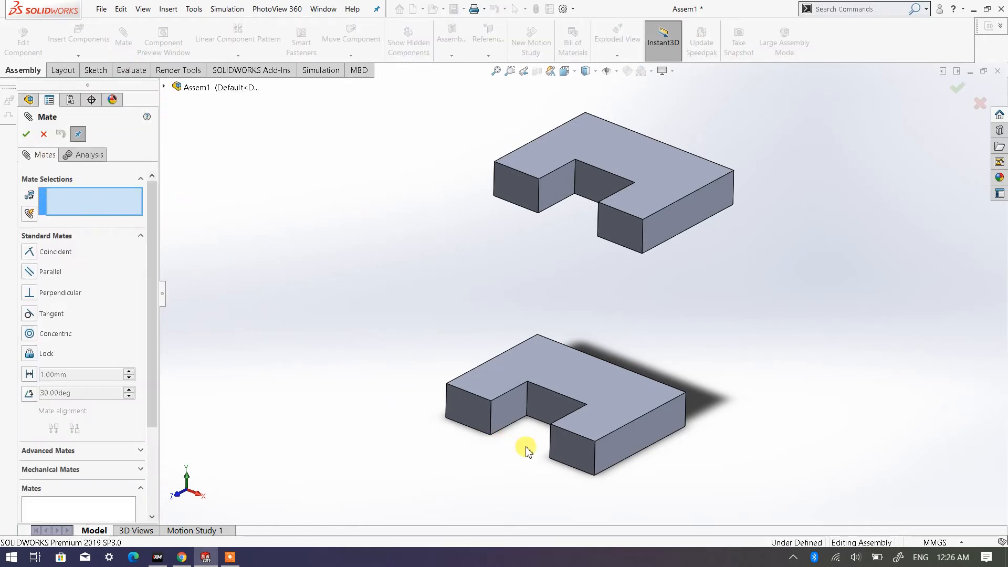
left_click(571, 454)
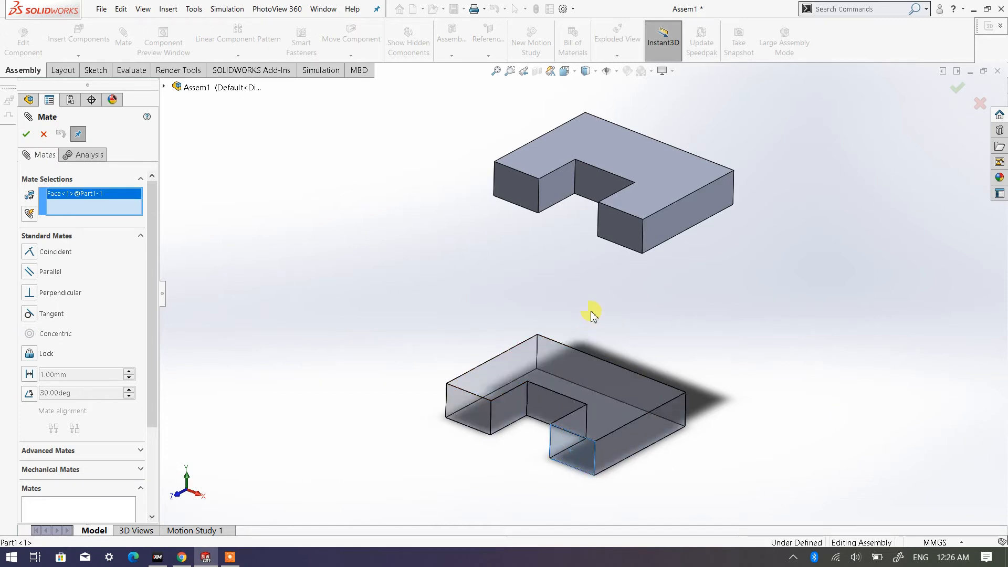
left_click(620, 239)
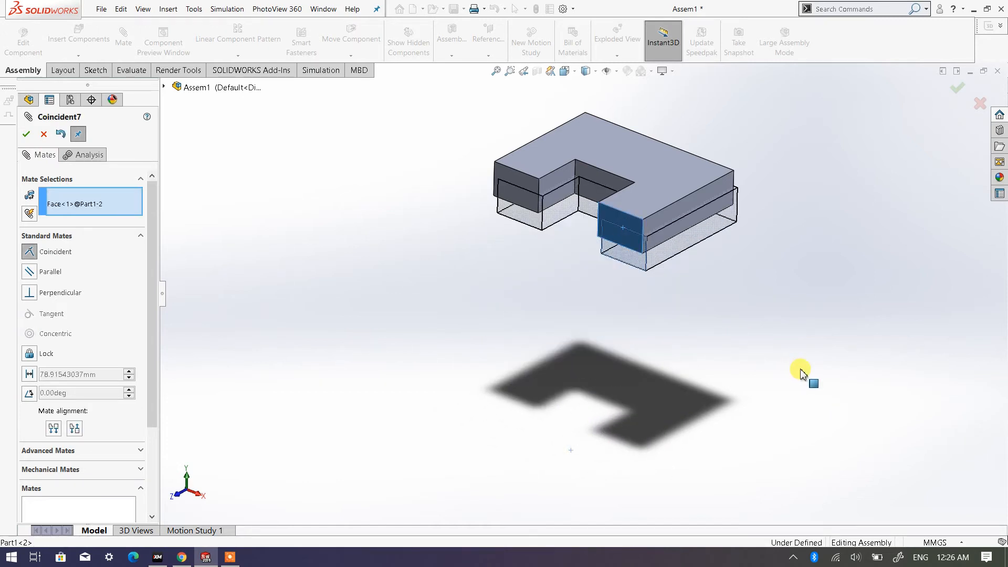
scroll(644, 341, "up", 2)
scroll(619, 320, "down", 2)
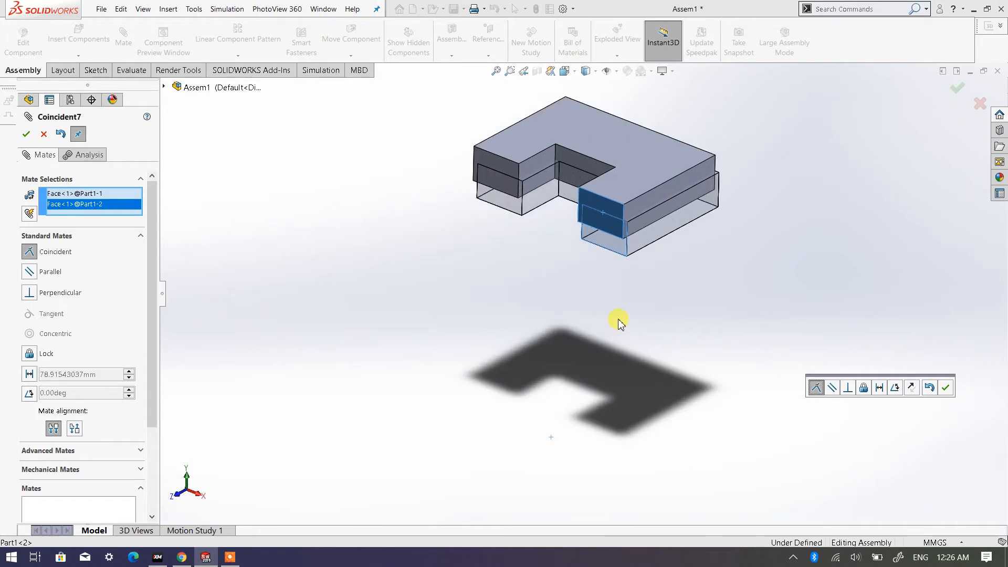
scroll(603, 198, "up", 2)
scroll(536, 288, "down", 2)
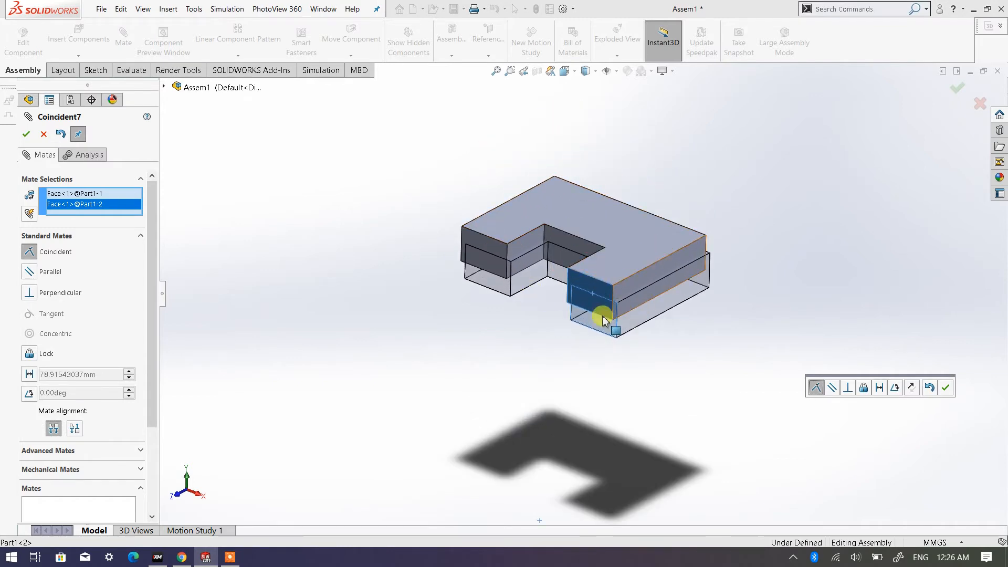
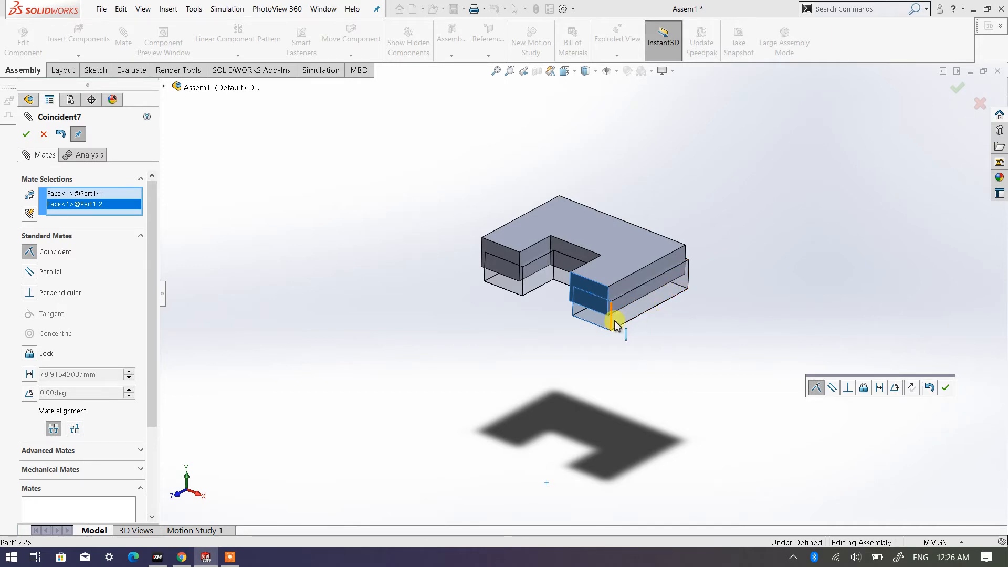
- Flip the arm end faces' coincident mate to anti-aligned, accept it, and move the lower plate to test its remaining freedom
left_click(73, 429)
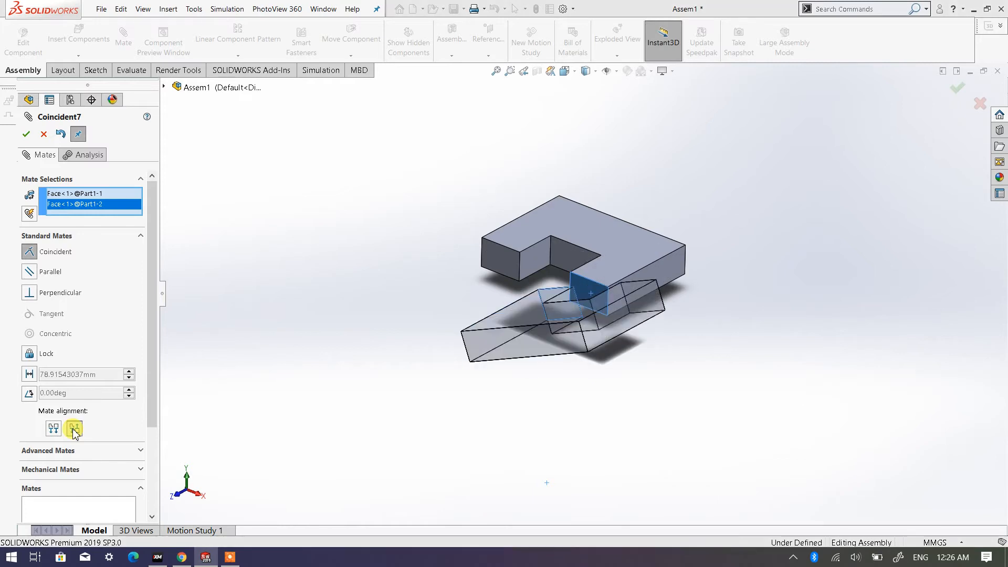
left_click(28, 136)
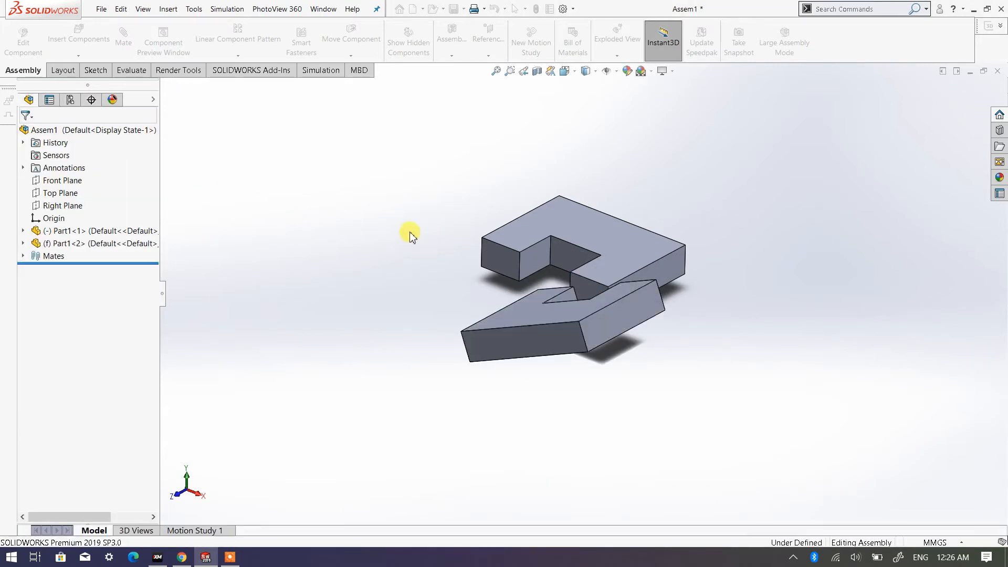
middle_click_drag(422, 272, 444, 366)
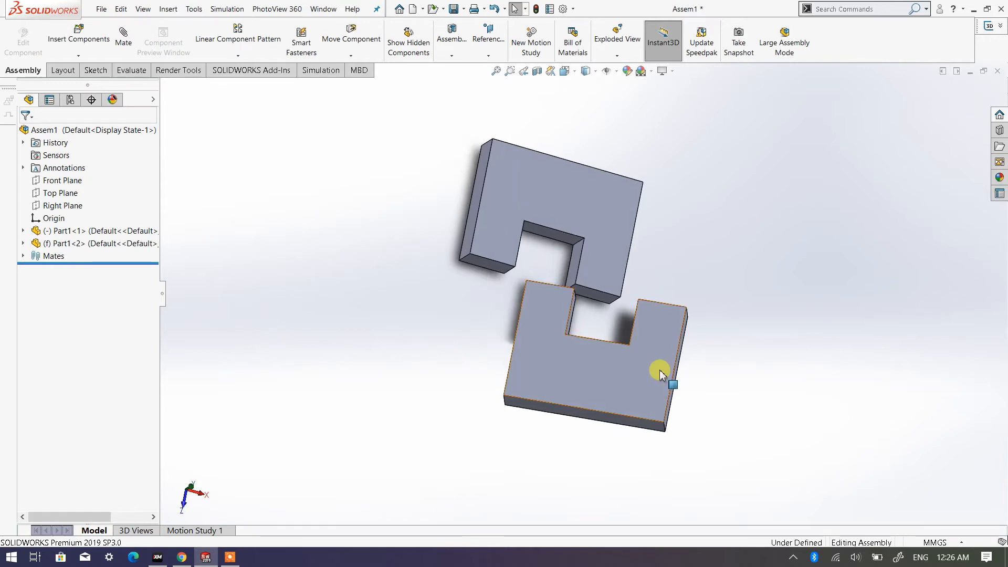
left_click_drag(659, 371, 567, 347)
middle_click_drag(611, 380, 634, 342)
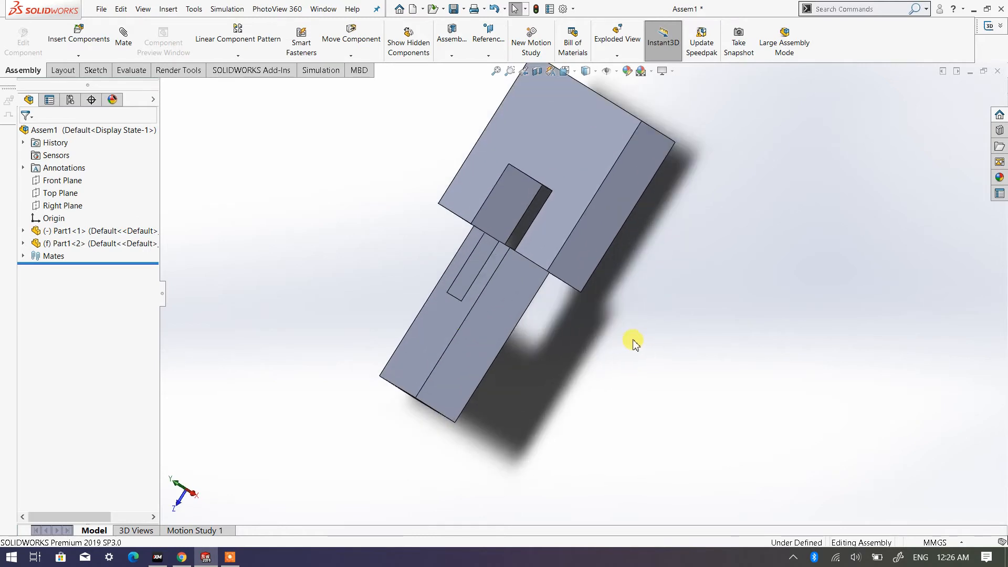
- Apply a coincident mate between the large top faces of the two plates
left_click(562, 227)
left_click(447, 324)
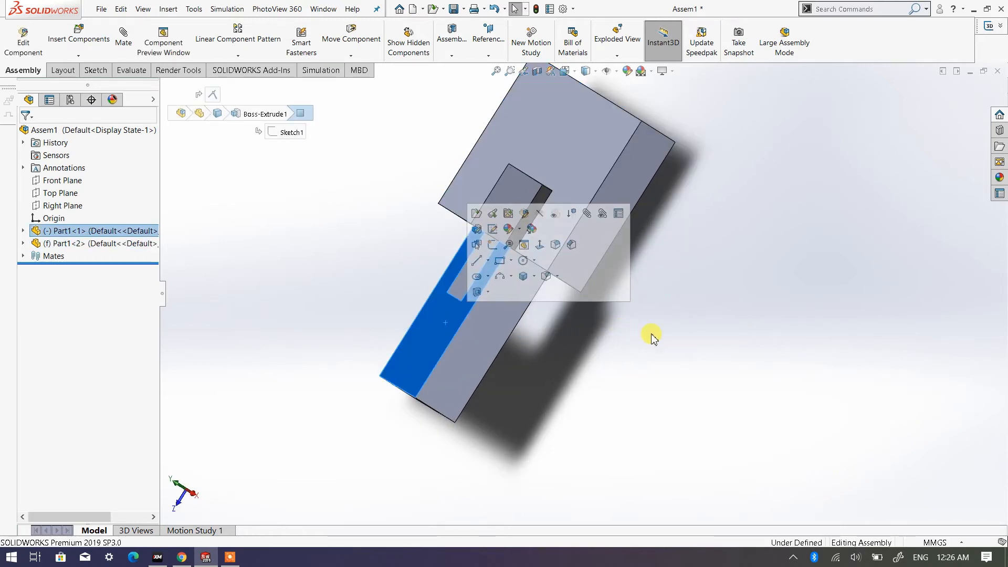
left_click(635, 306)
middle_click_drag(504, 181, 513, 178)
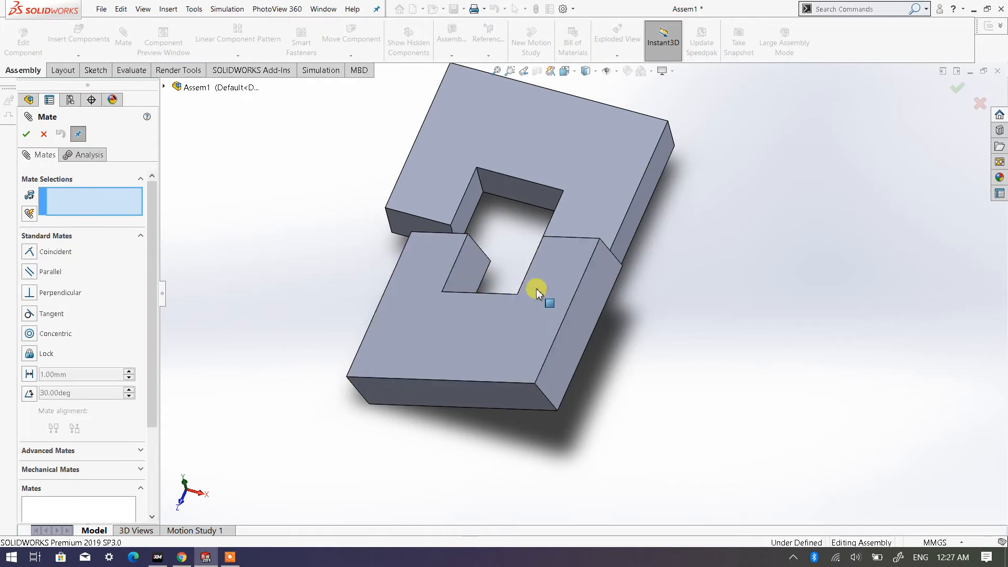
left_click(601, 202)
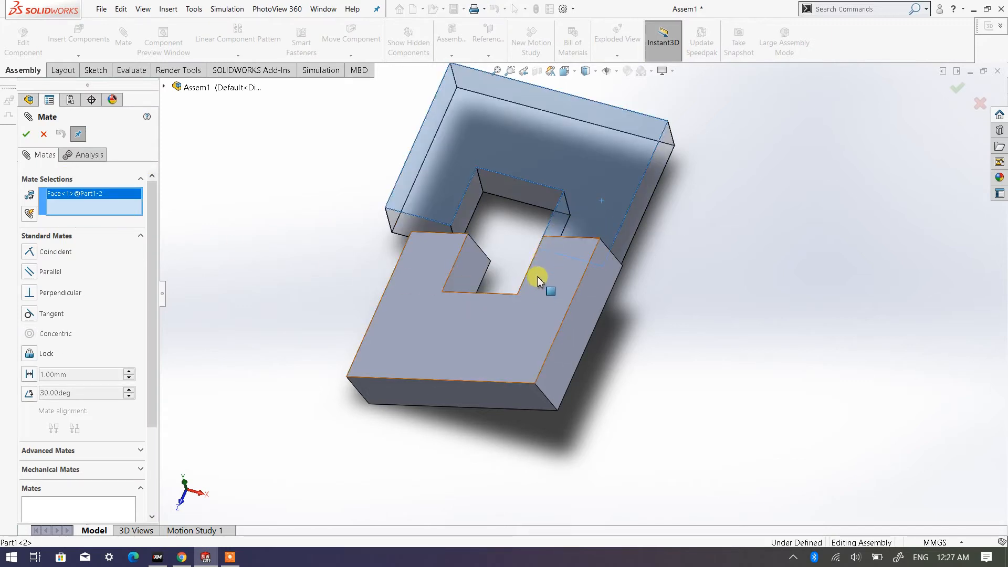
left_click(544, 312)
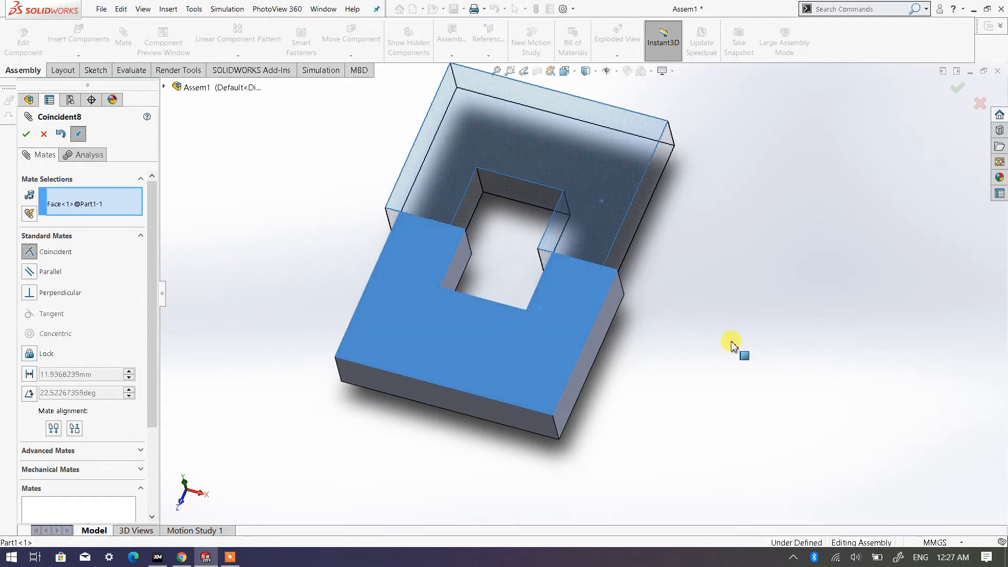
left_click(26, 135)
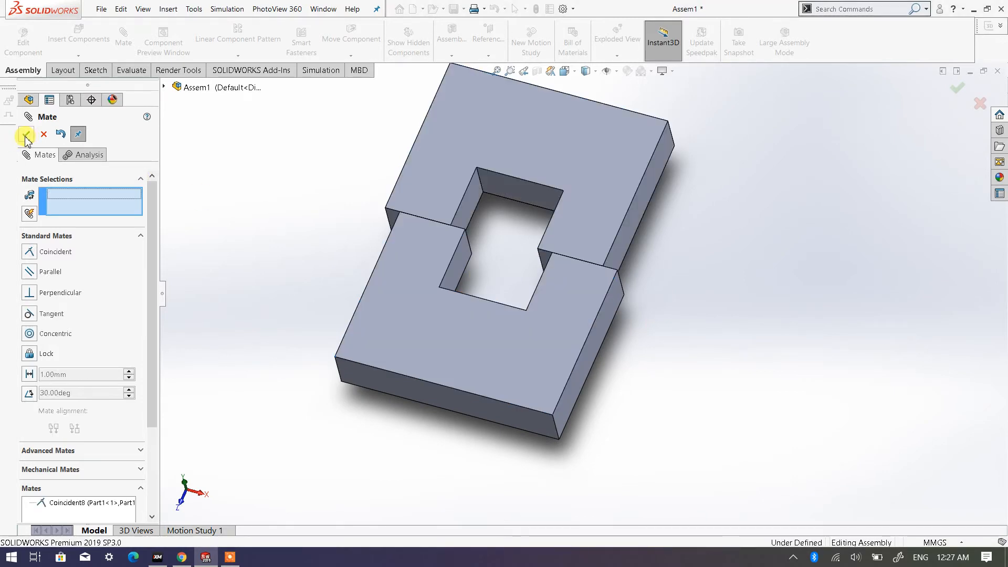
left_click(26, 135)
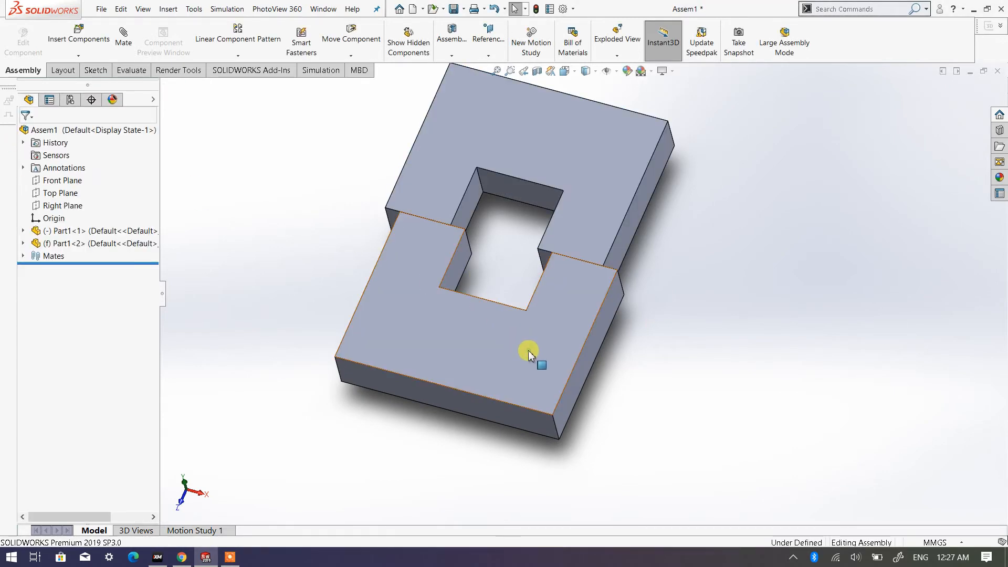
- Slide the lower plate sideways along the fixed plate to test its remaining movement
left_click_drag(366, 312, 286, 242)
key("Escape")
middle_click_drag(544, 365, 518, 297)
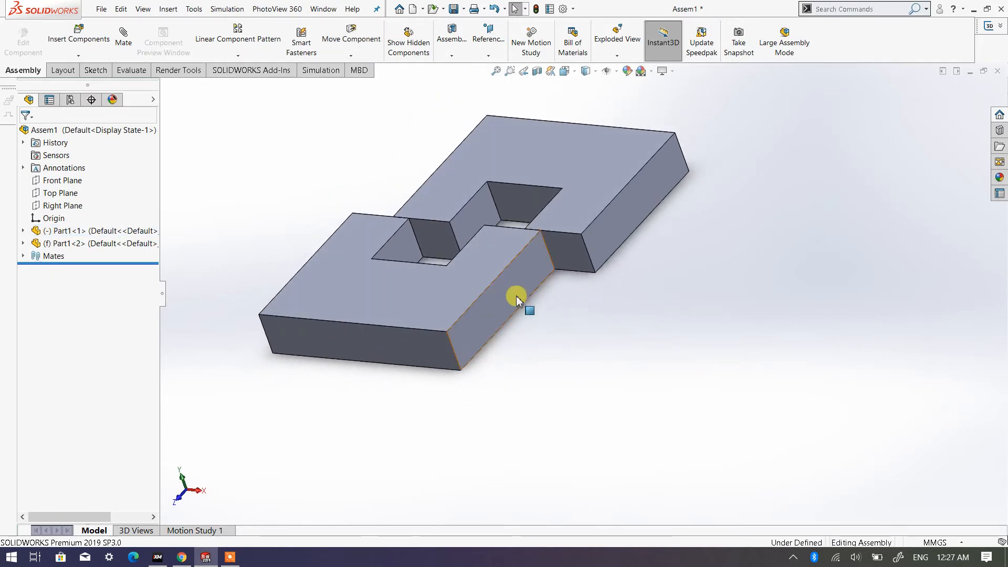
- Apply a coincident mate between the long outer side faces of the two plates' right-hand arms
left_click(522, 288)
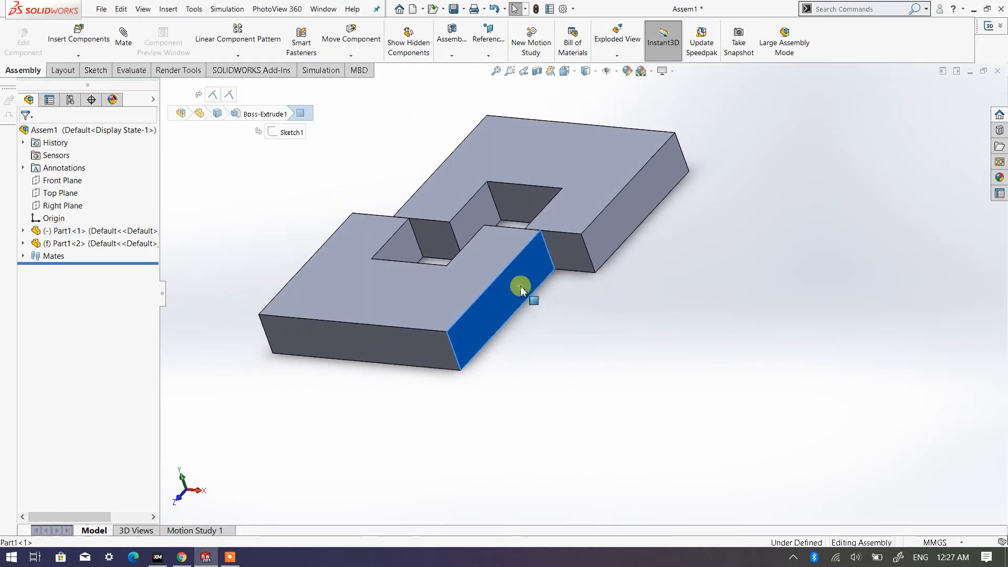
left_click(673, 154)
left_click(505, 310)
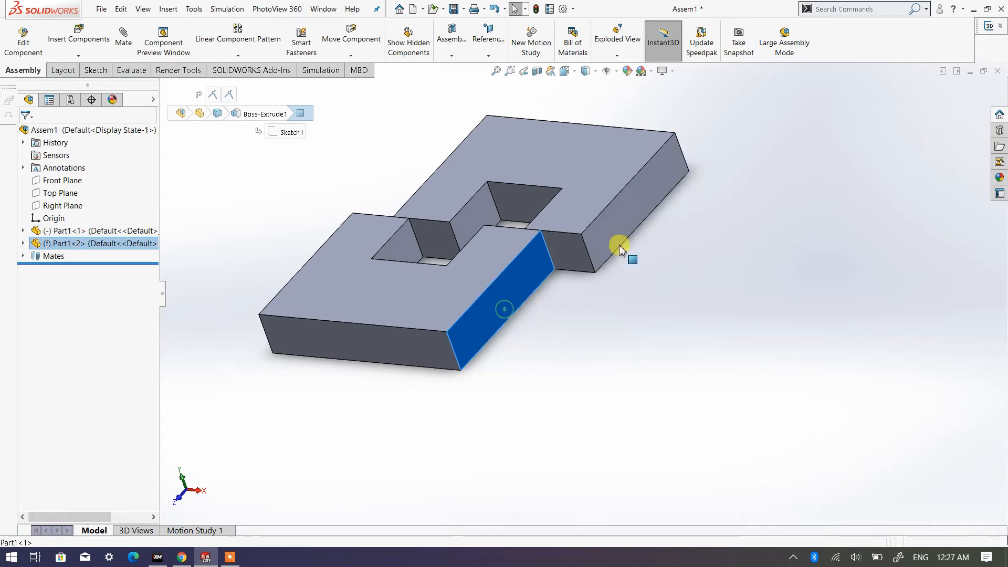
left_click(541, 389)
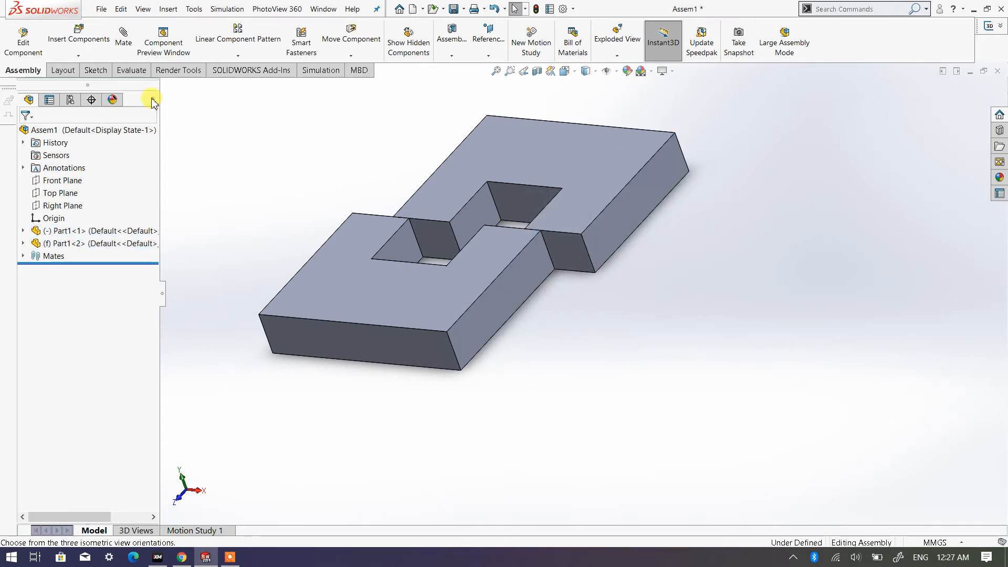
left_click(124, 42)
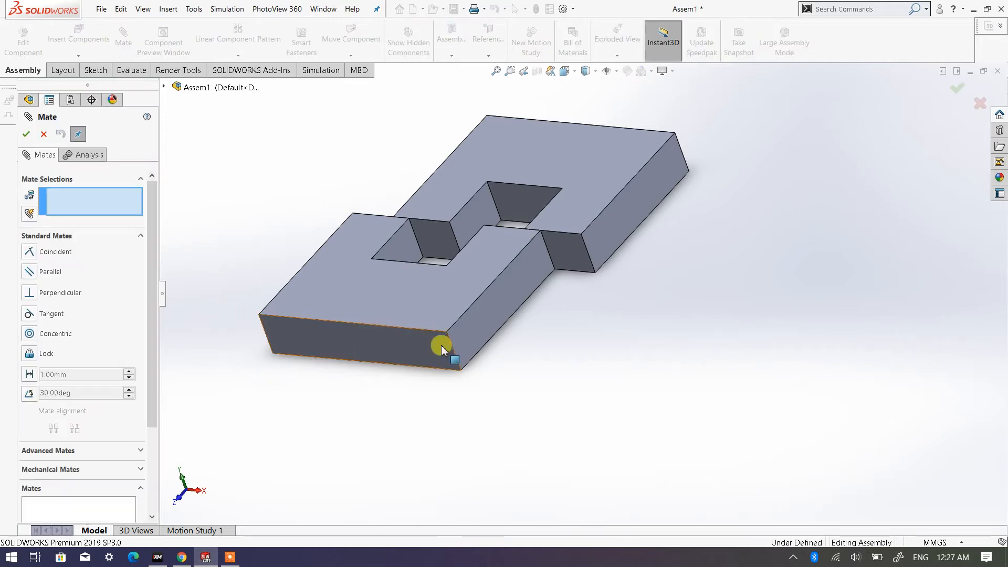
left_click(493, 317)
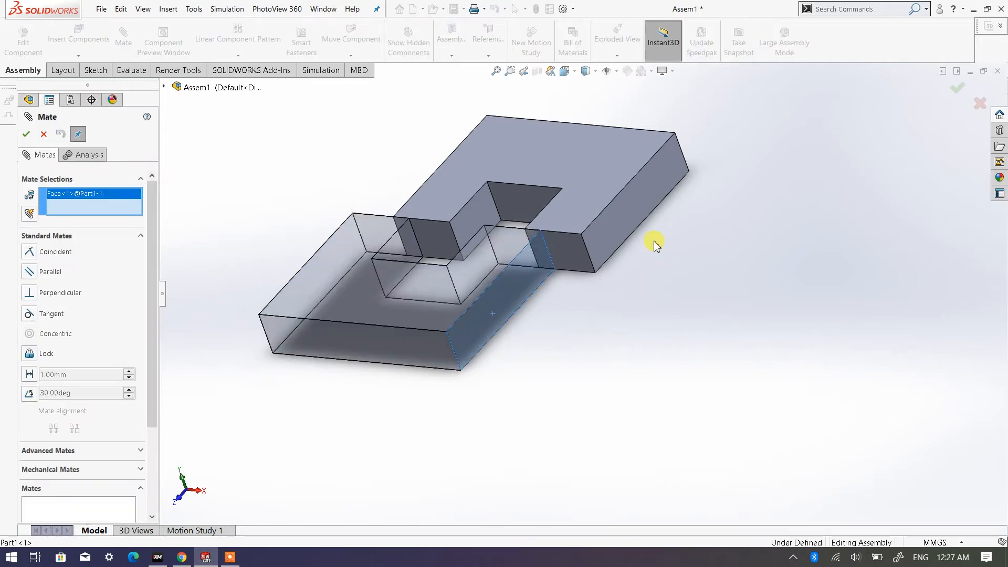
left_click(641, 208)
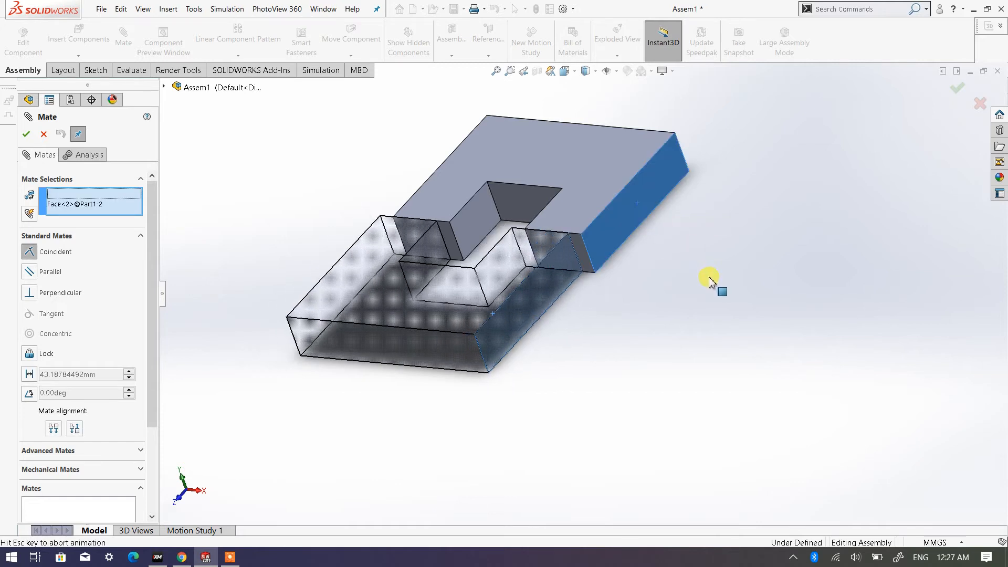
left_click(25, 134)
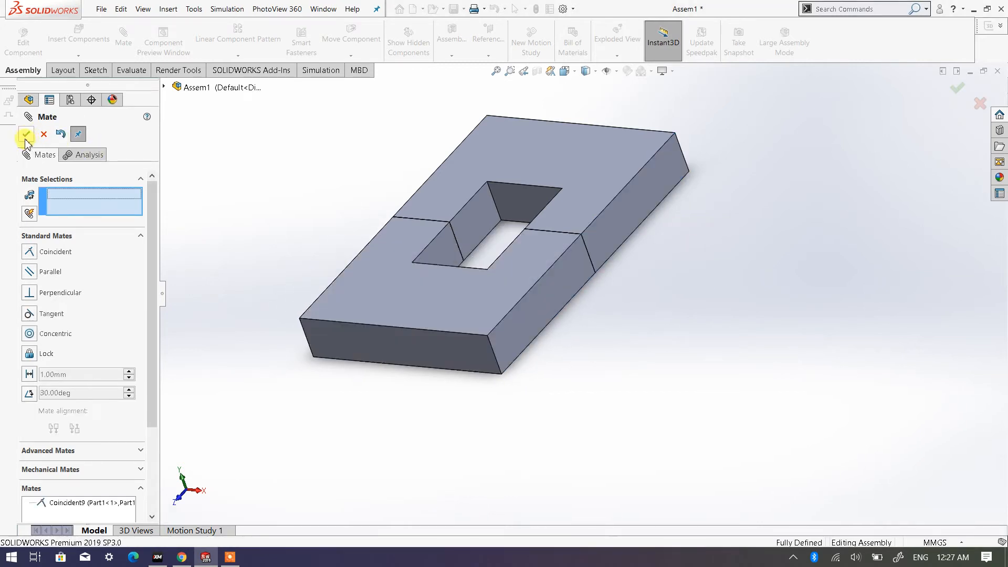
left_click(30, 138)
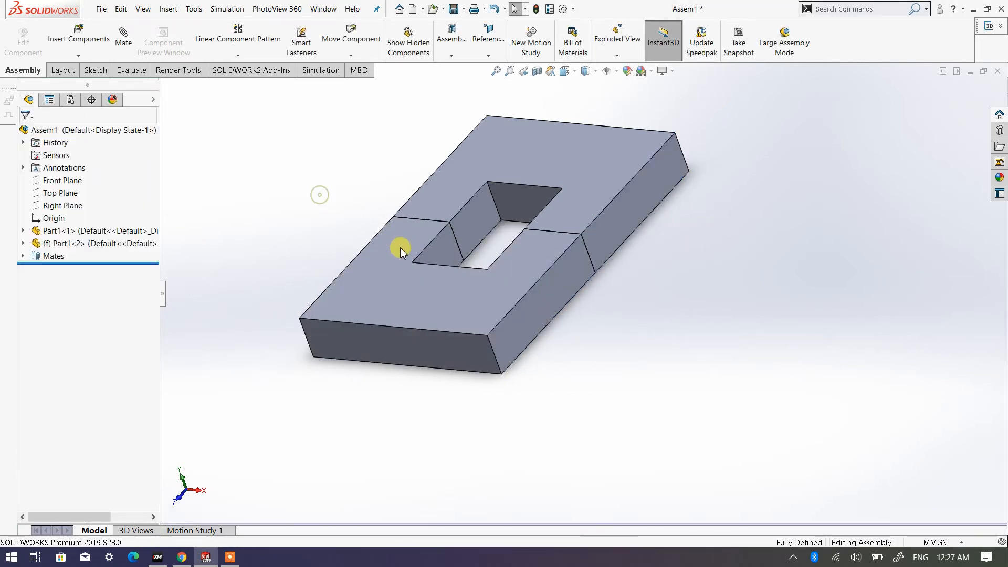
- Try to move the mated lower plate and the fixed upper plate
scroll(534, 281, "up", 1)
middle_click_drag(533, 281, 499, 315)
left_click(508, 338)
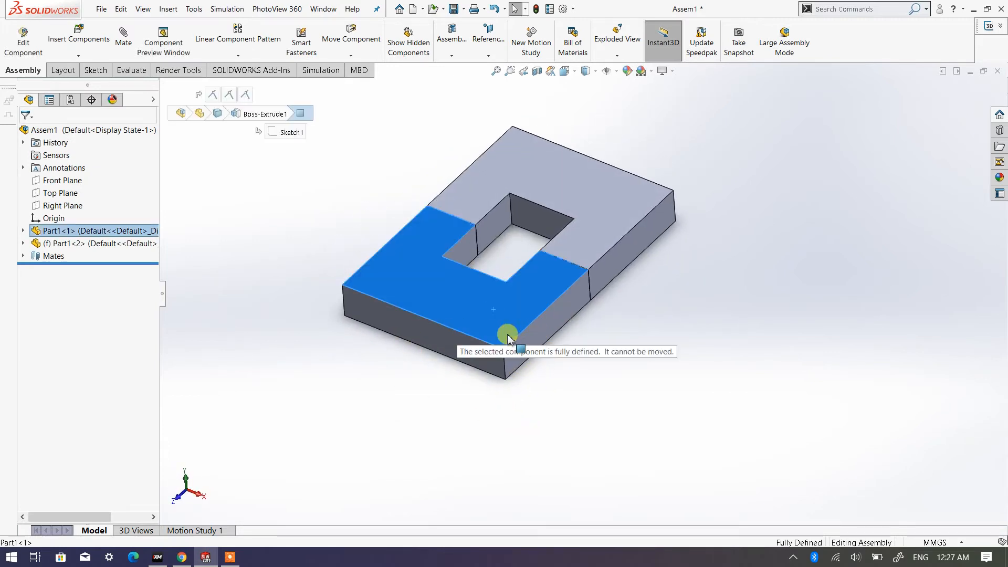
left_click(603, 196)
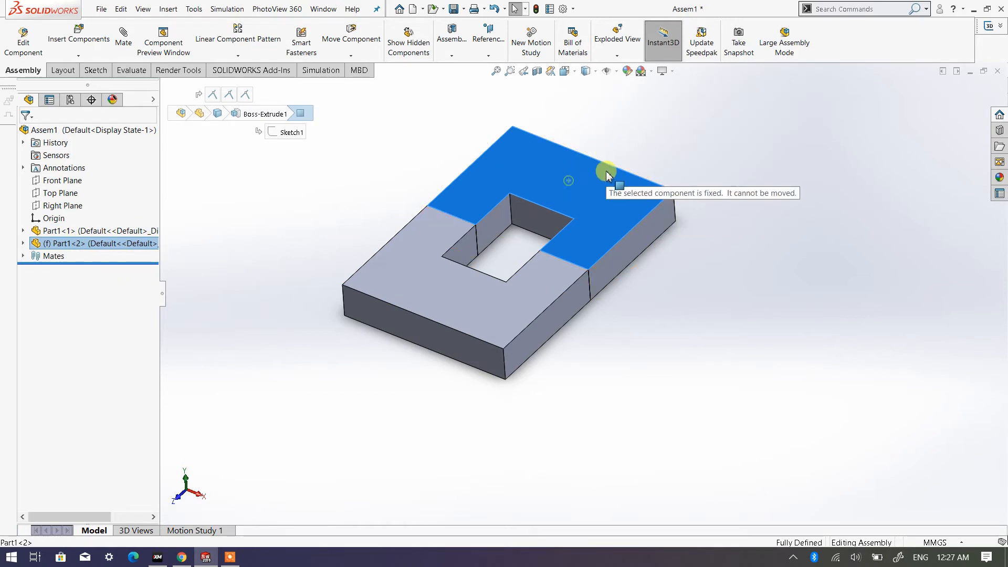
left_click(472, 311)
left_click_drag(493, 315, 488, 312)
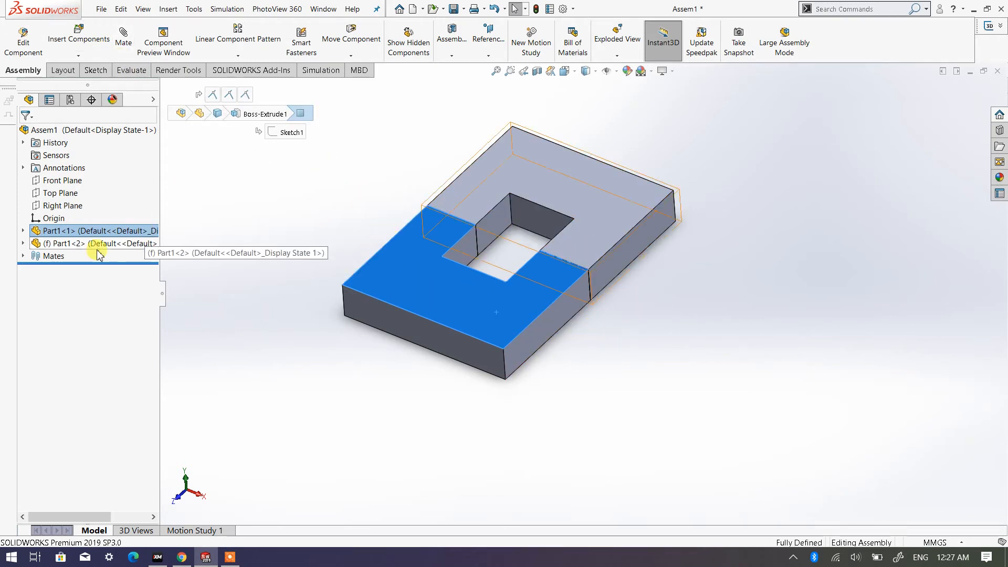
- List the assembly's mates and try again to move the lower plate
left_click(22, 259)
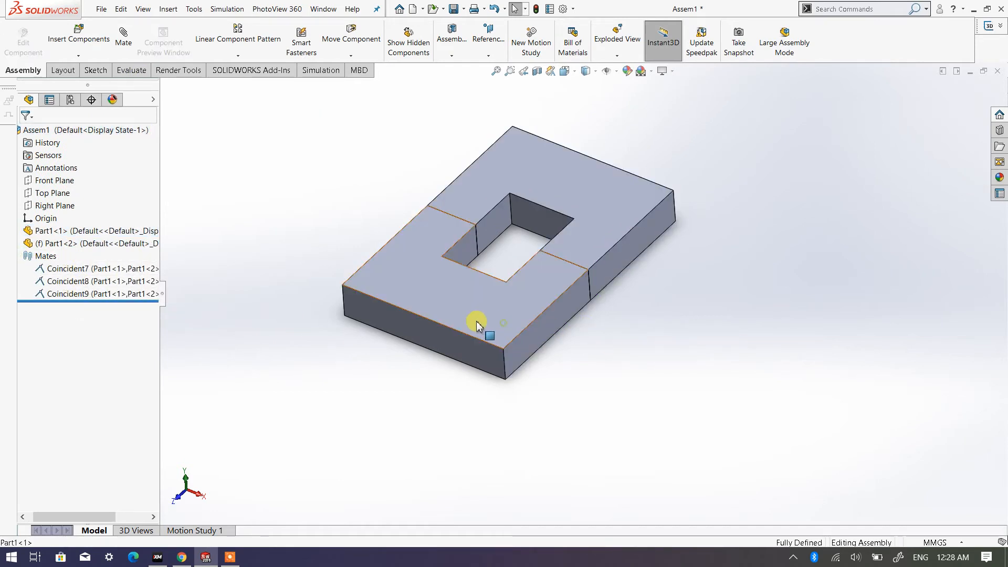
left_click_drag(479, 322, 448, 295)
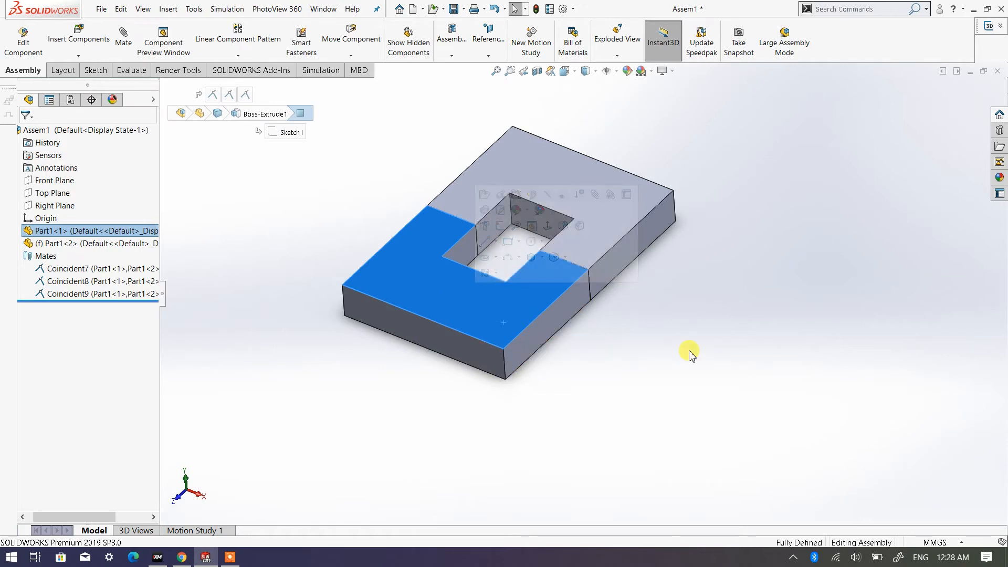
left_click(660, 338)
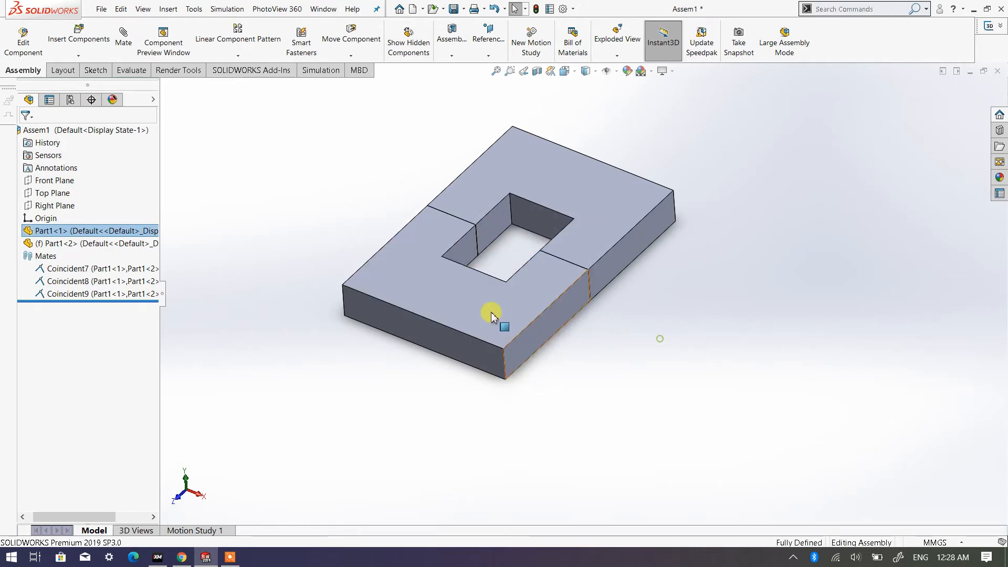
mouse_move(489, 317)
left_mouse_down()
mouse_move(466, 317)
mouse_move(479, 321)
left_mouse_up()
left_click(778, 398)
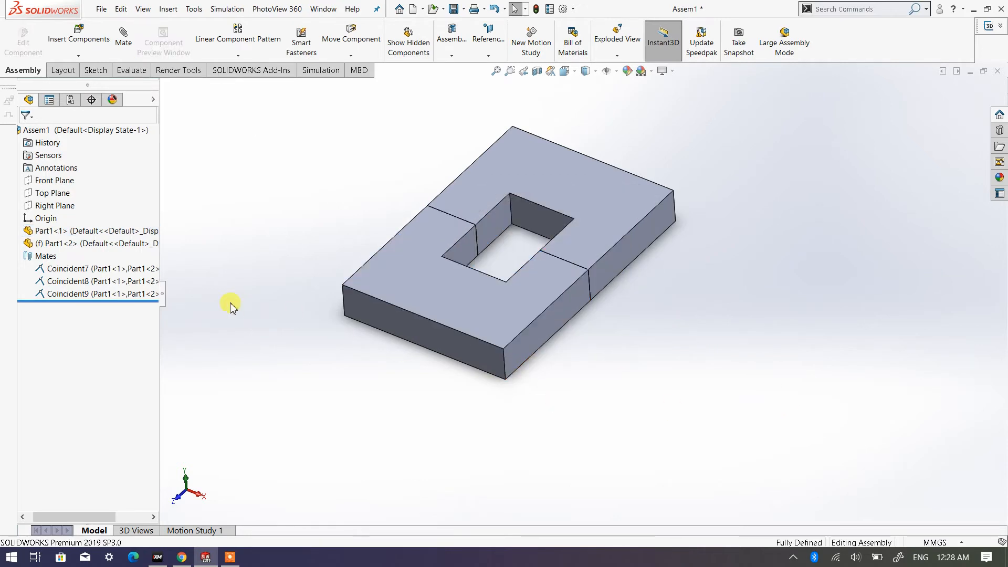
- Delete all three coincident mates, Coincident7, Coincident8 and Coincident9, from the assembly
left_click(114, 271)
left_click(115, 301)
left_click(113, 293)
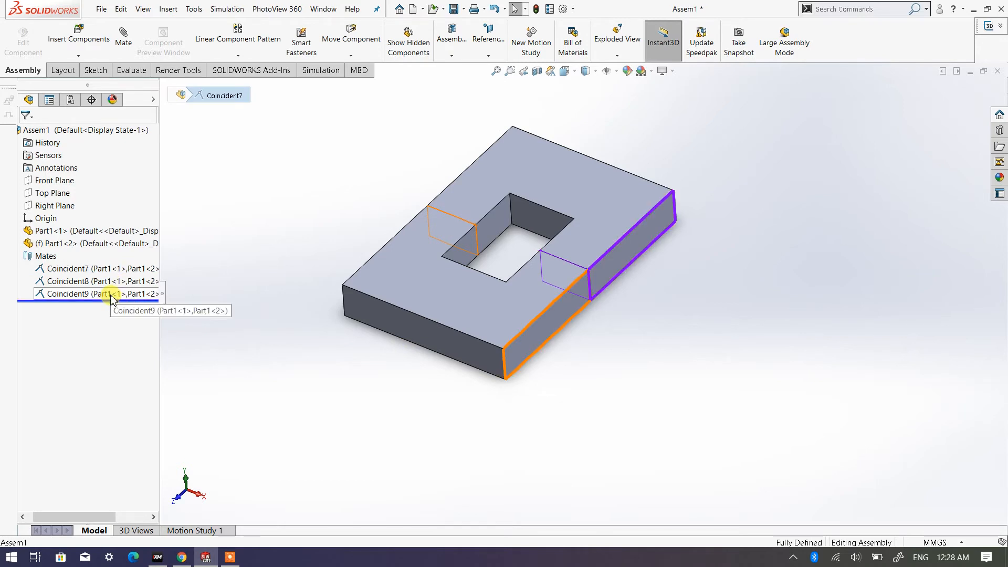
left_click(102, 268, "shift")
right_click(110, 294)
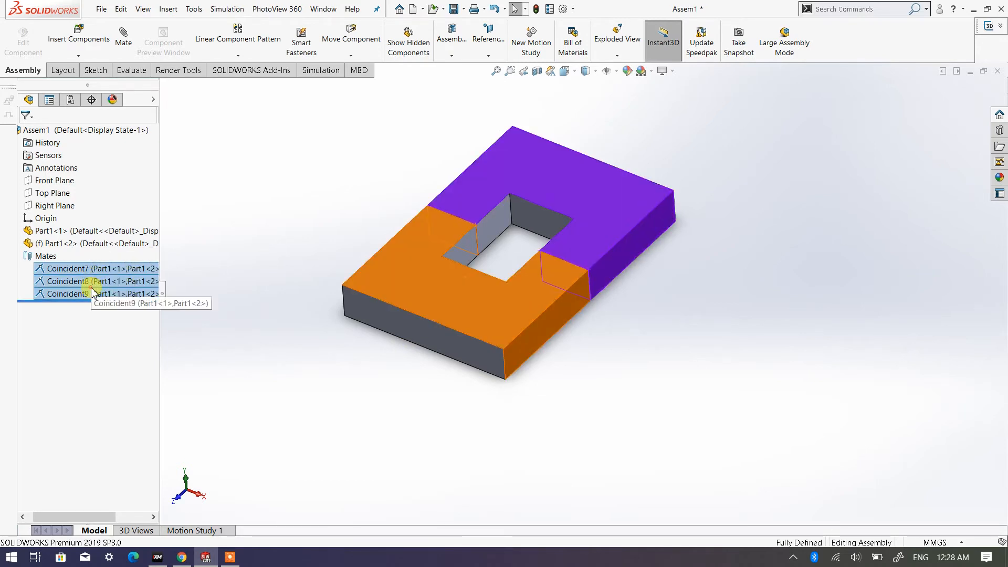
left_click(124, 320)
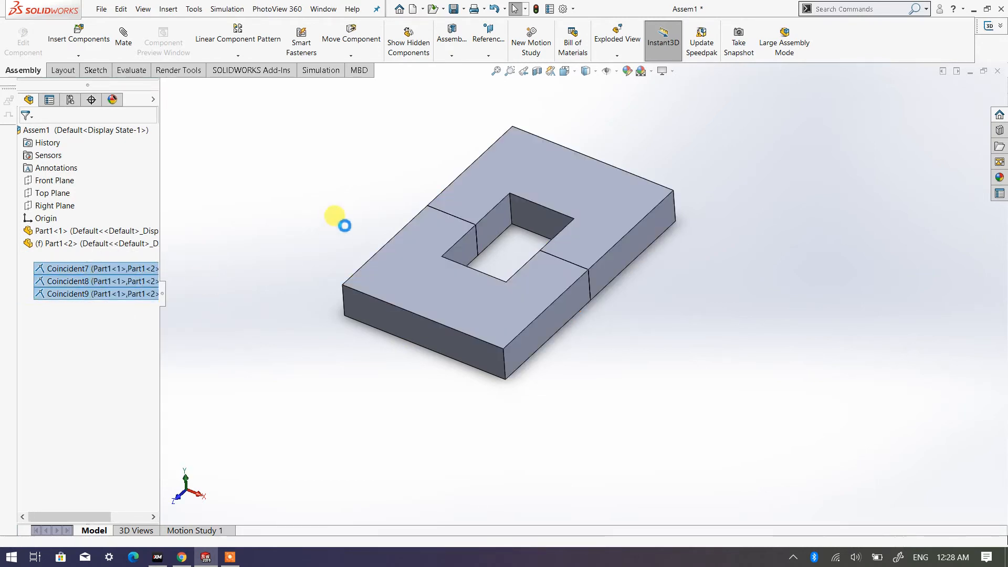
- Delete the floating lower plate, Part1<1>, from the assembly
scroll(587, 338, "down", 2)
scroll(611, 297, "up", 2)
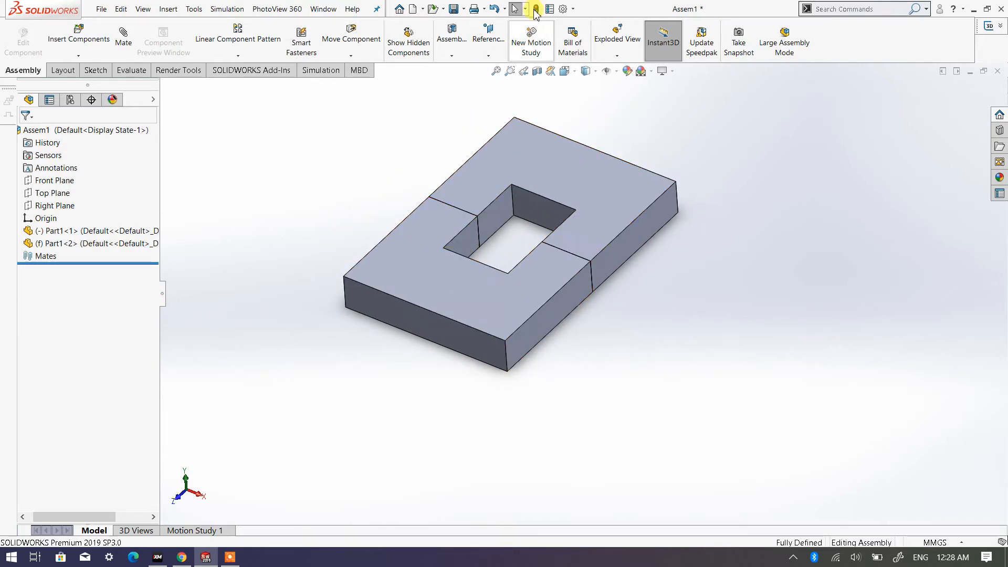
left_click(418, 277)
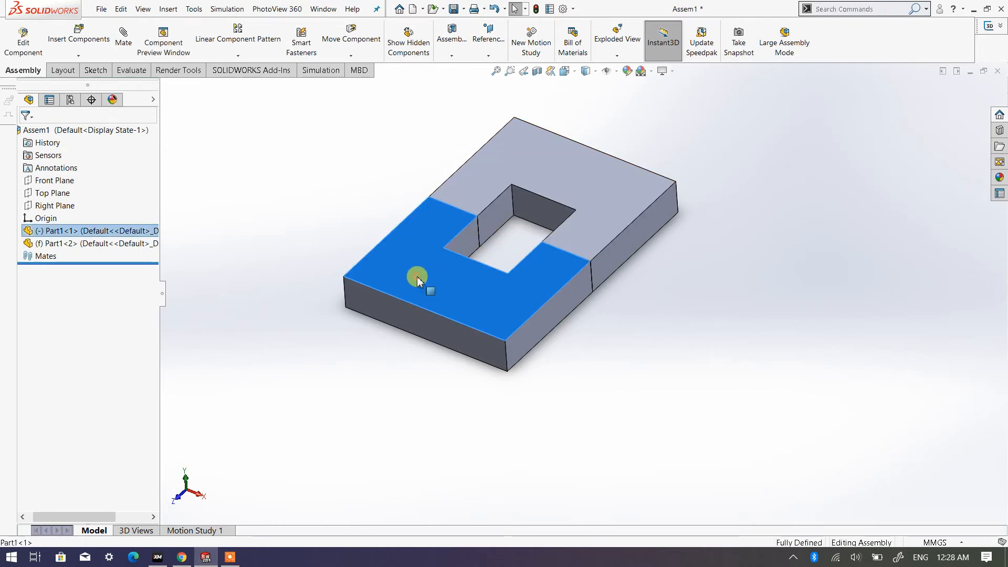
right_click(418, 277)
left_click(461, 403)
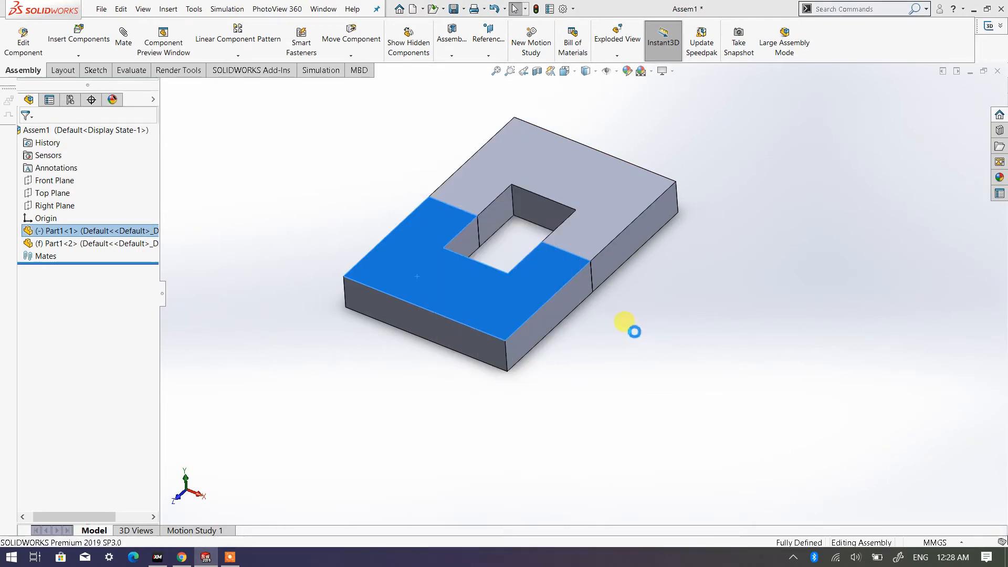
- Insert another copy of Part1 from the Assembly Exercise folder and place it above the remaining fixed plate
left_click(574, 72)
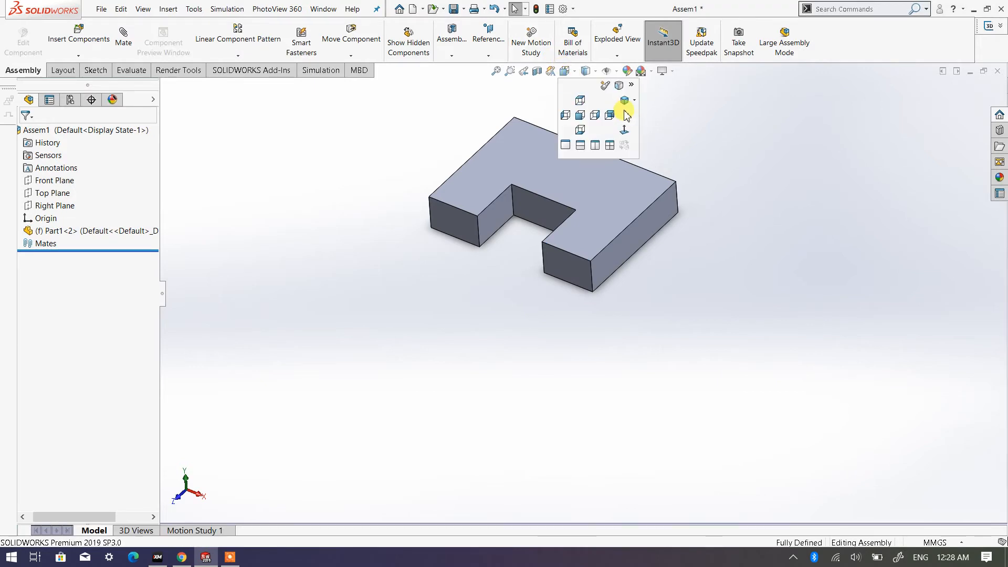
left_click(636, 101)
left_click(656, 112)
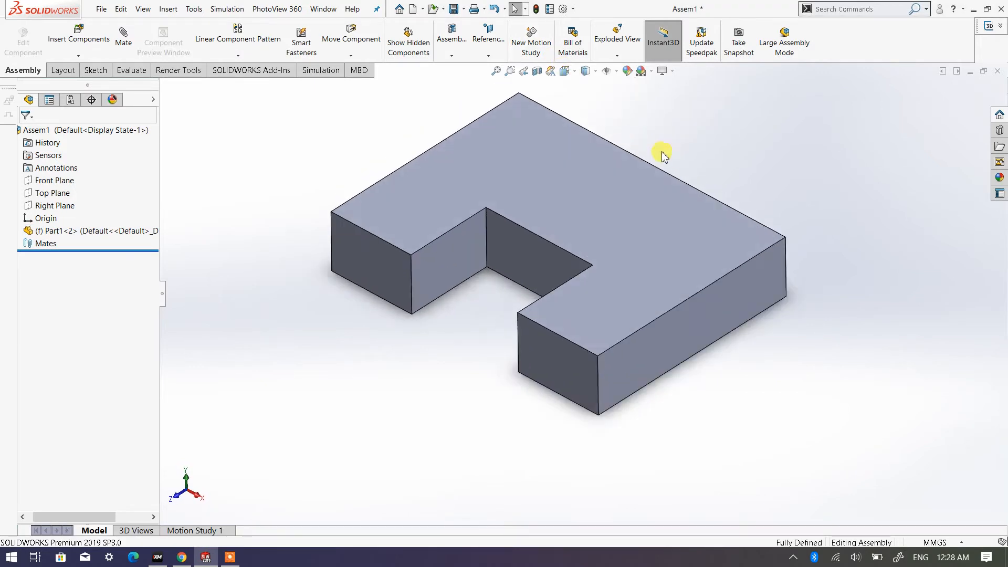
left_click(81, 36)
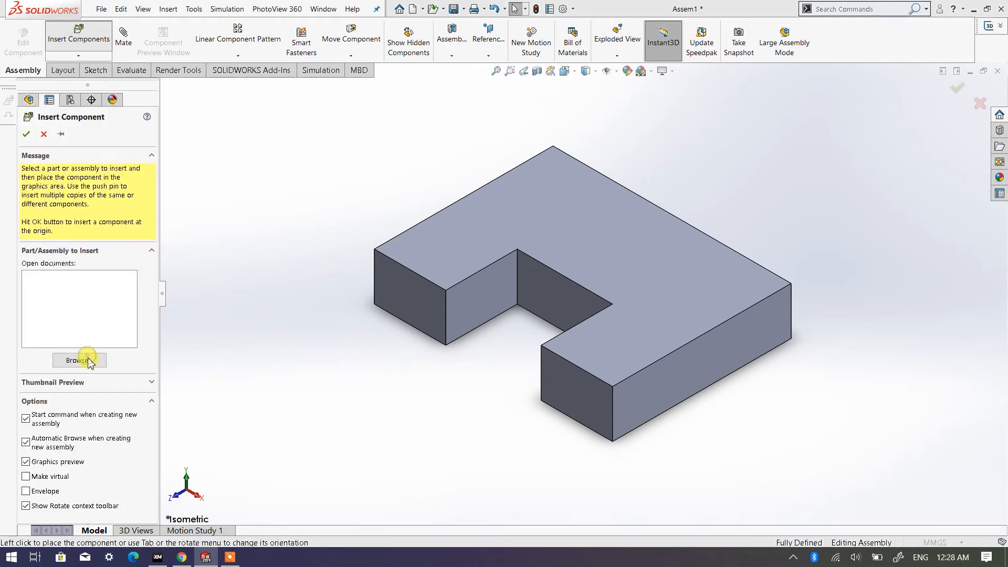
left_click(87, 360)
left_click(378, 116)
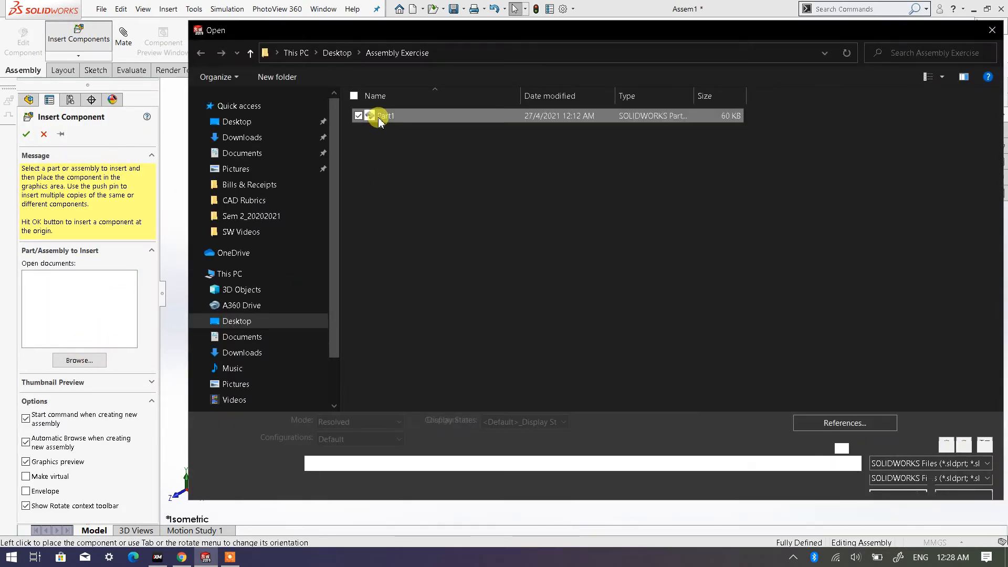
double_click(380, 116)
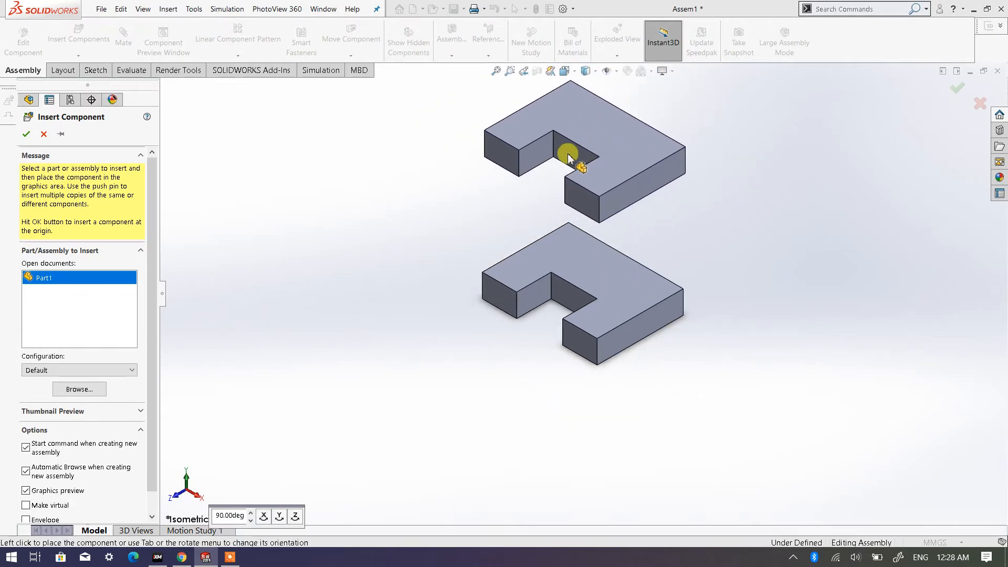
left_click(479, 158)
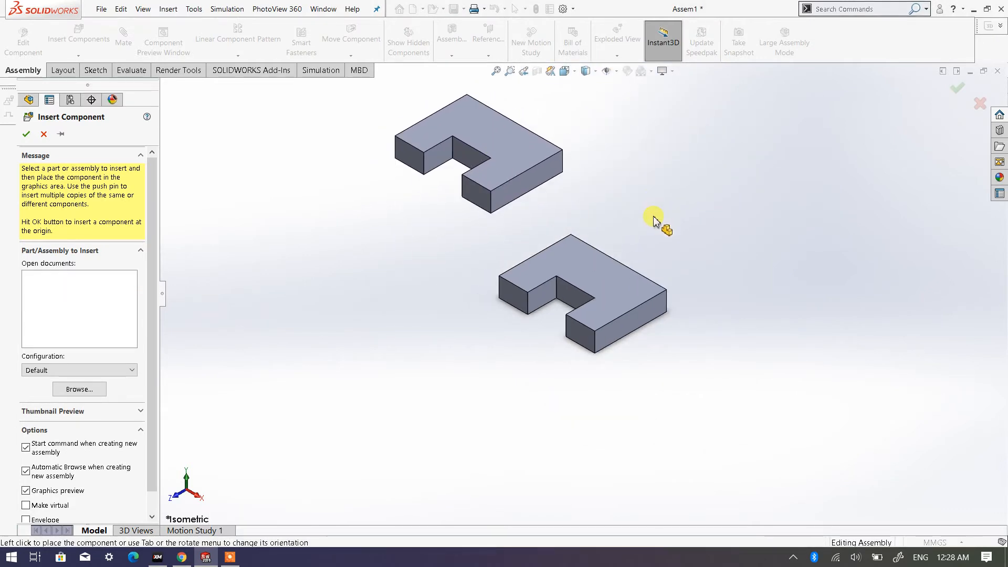
mouse_move(655, 225)
middle_mouse_down()
mouse_move(603, 225)
mouse_move(513, 265)
middle_mouse_up()
left_click(508, 174)
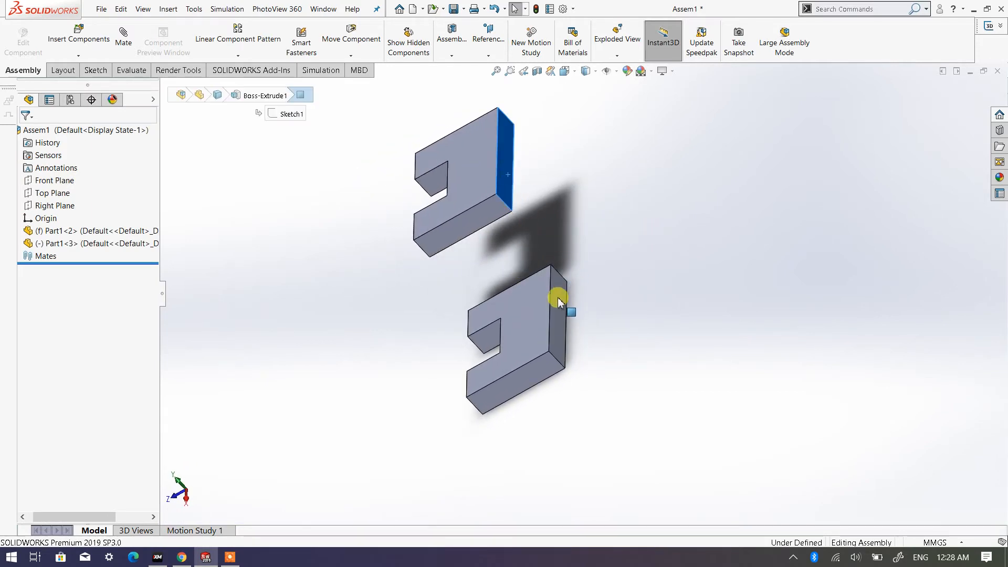
left_click(560, 303)
key("s")
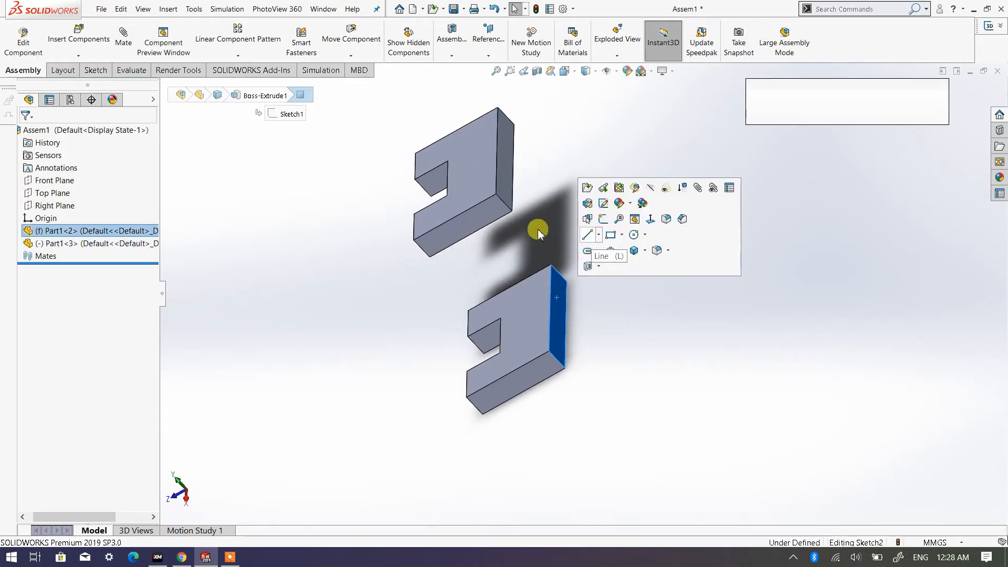
key("l")
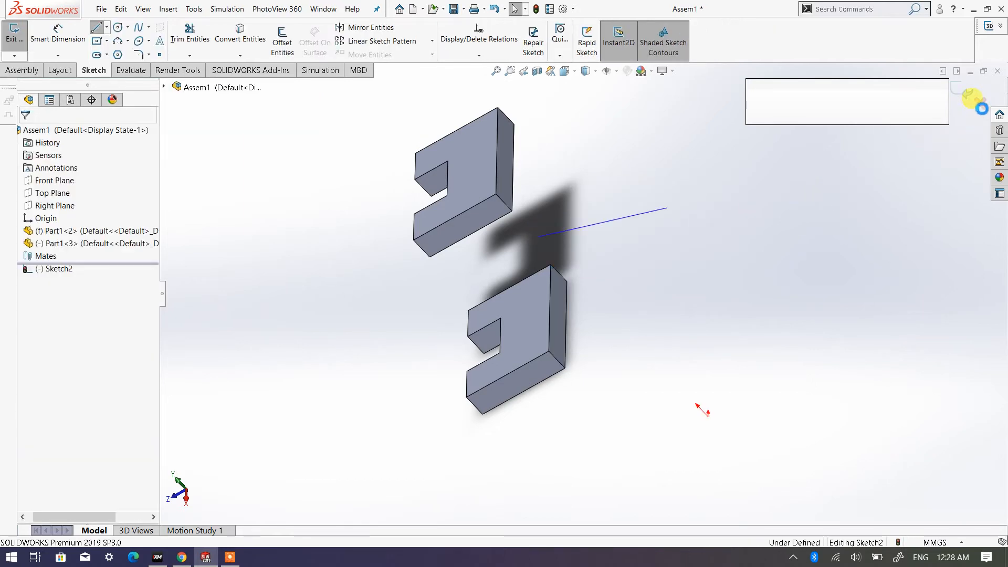
left_click(979, 104)
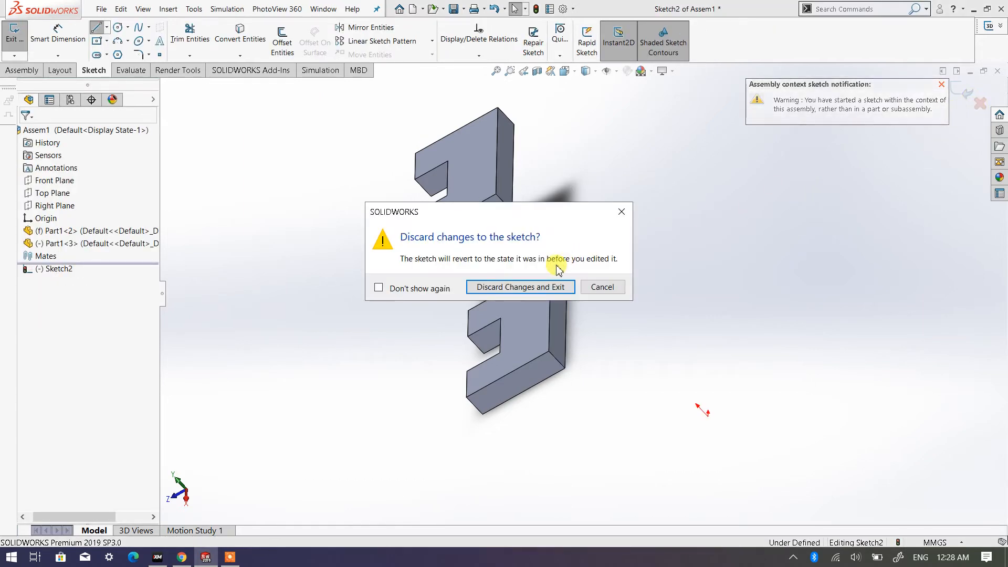
left_click(552, 297)
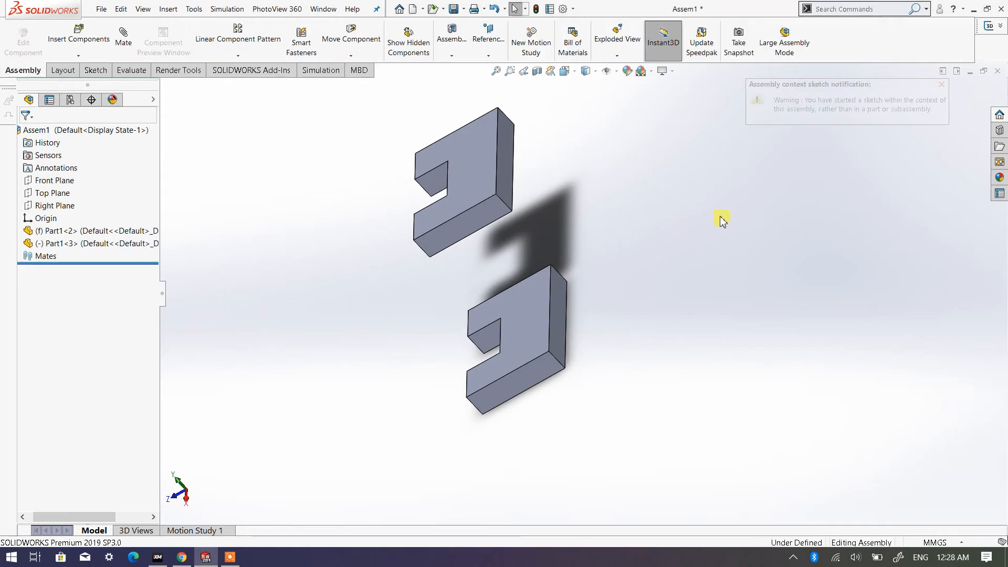
mouse_move(609, 234)
middle_mouse_down()
mouse_move(639, 220)
mouse_move(572, 260)
middle_mouse_up()
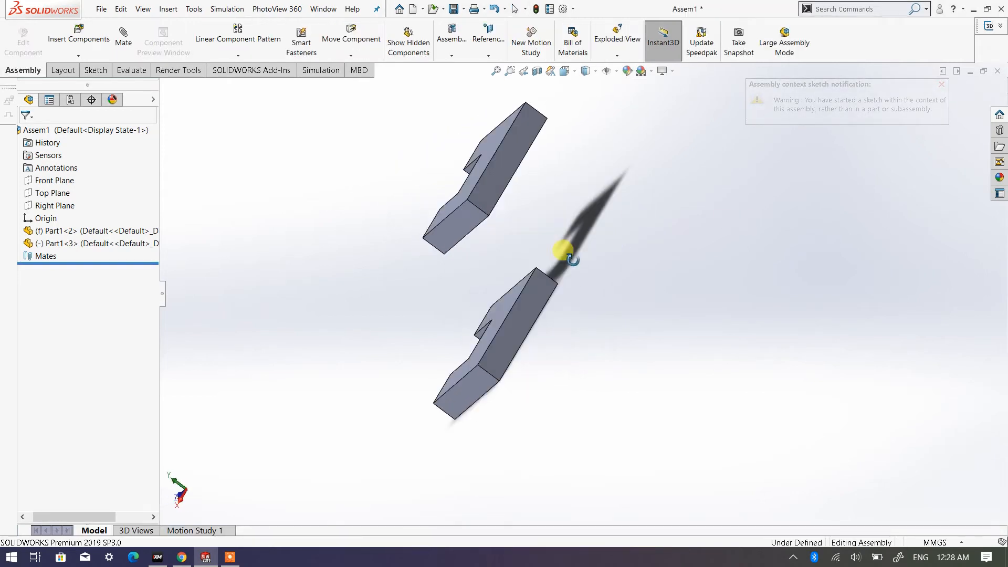
left_click(501, 182)
left_click(535, 304)
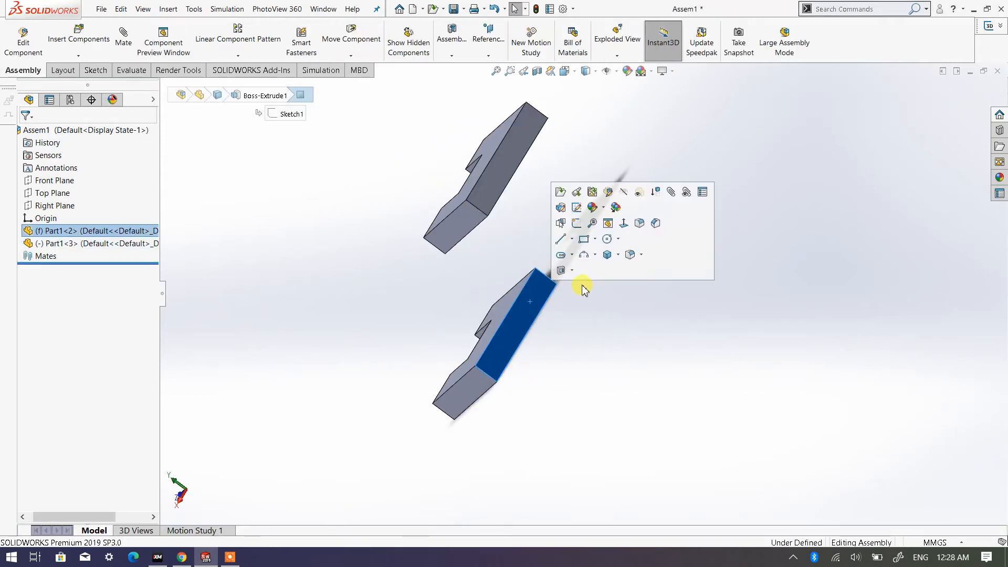
left_click(409, 283)
middle_click_drag(414, 286, 427, 231)
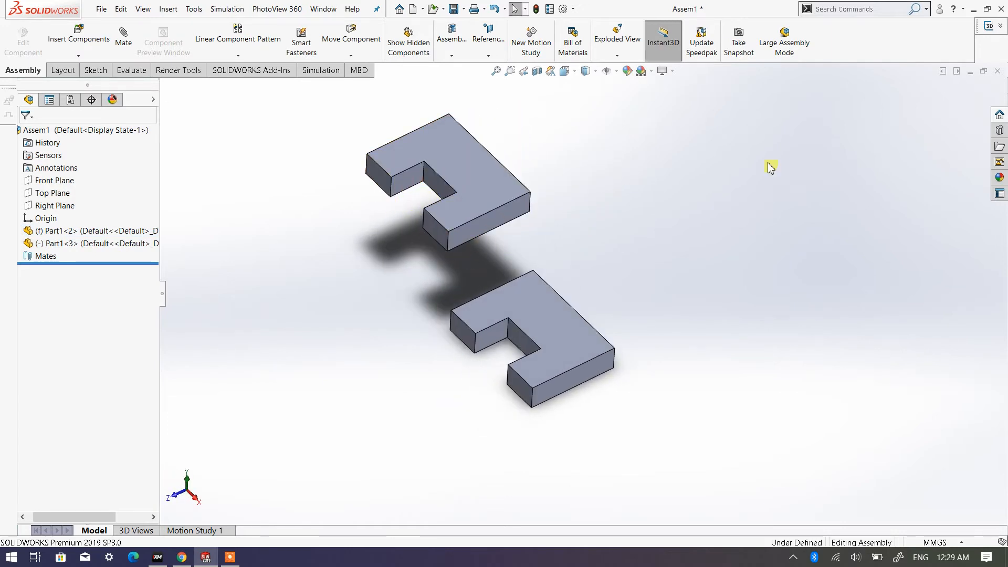
middle_click_drag(615, 271, 564, 231)
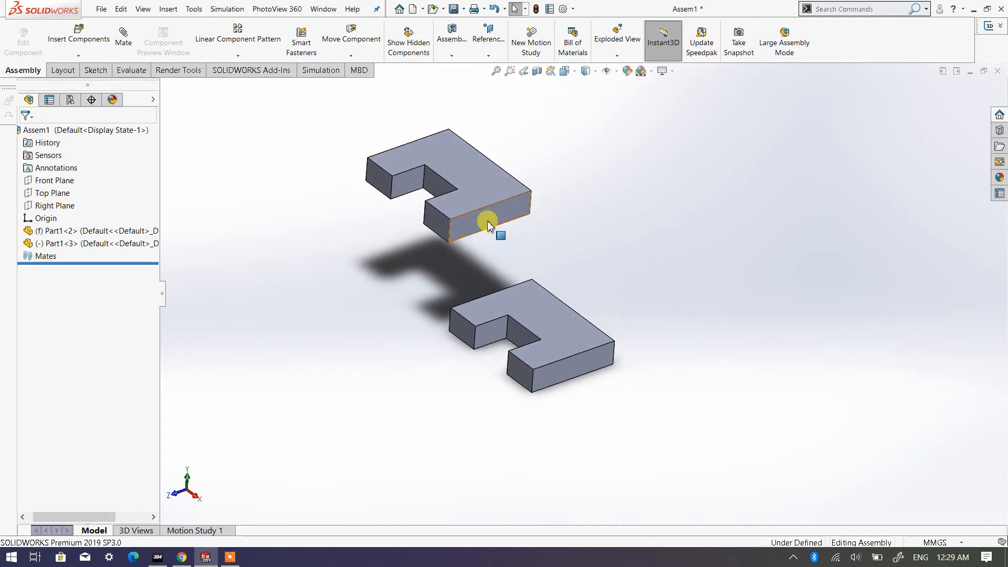
- Start a coincident mate between the flat, unnotched end faces of the inserted plate and the fixed plate
left_click(124, 40)
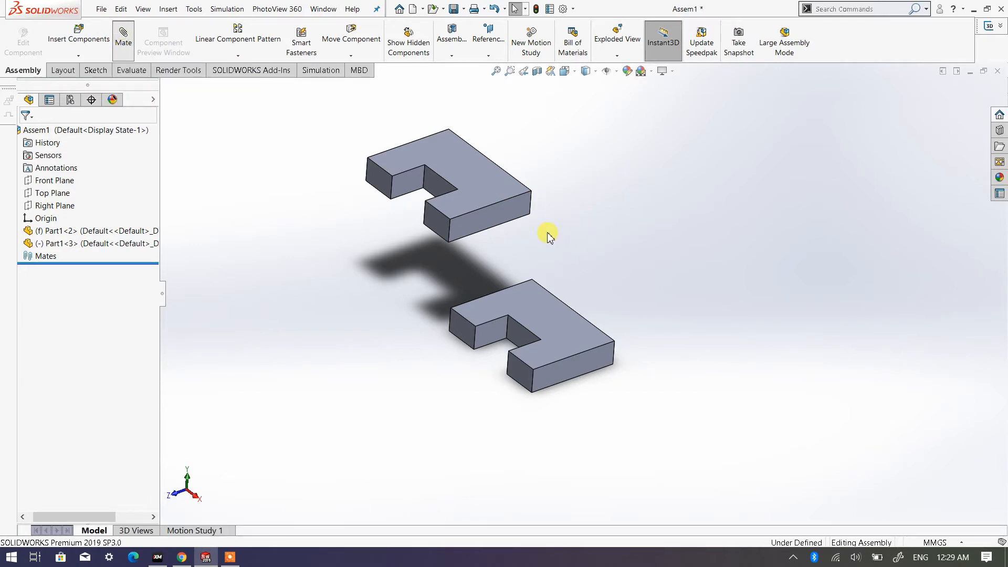
middle_click_drag(351, 201, 247, 204)
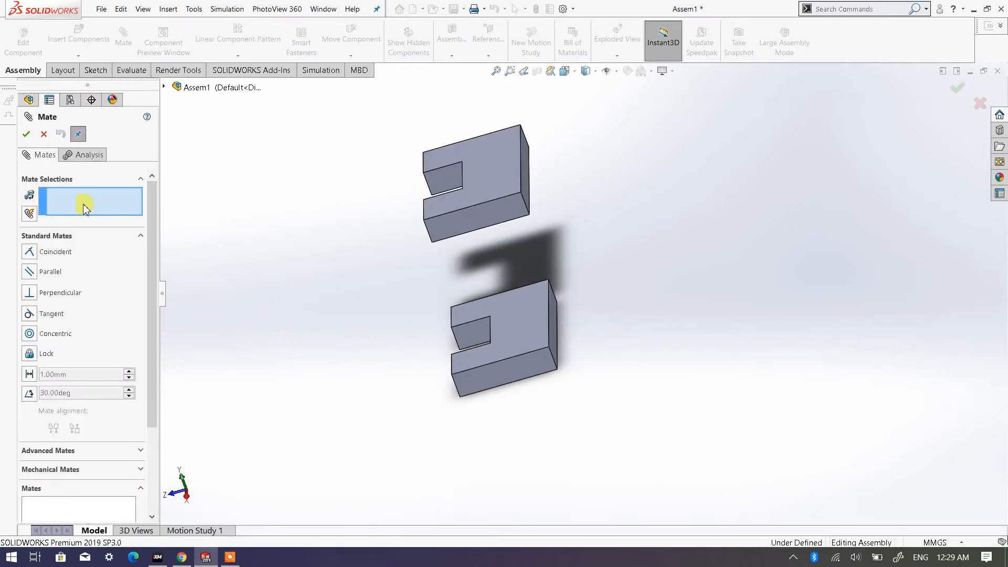
middle_click_drag(376, 205, 337, 207)
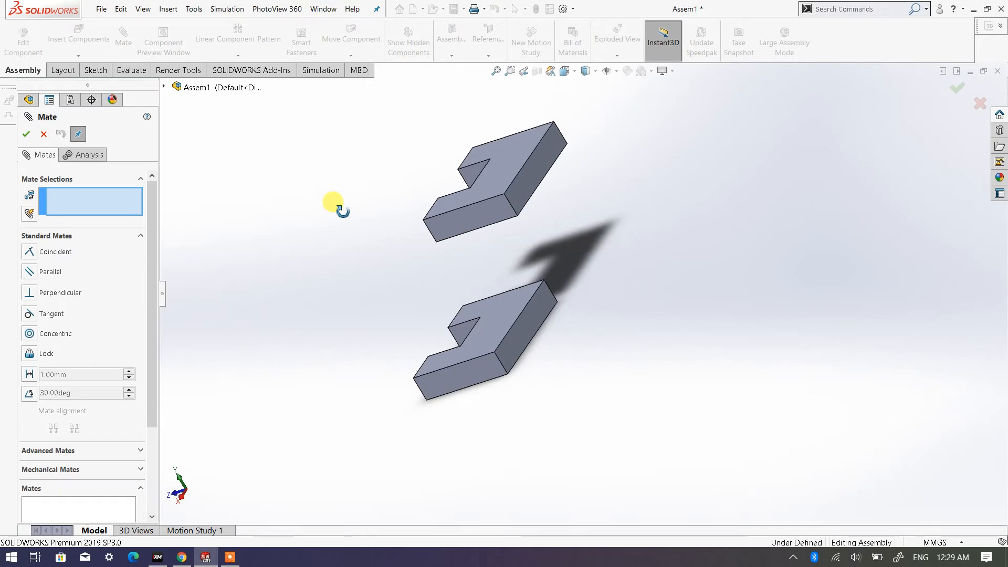
left_click(529, 186)
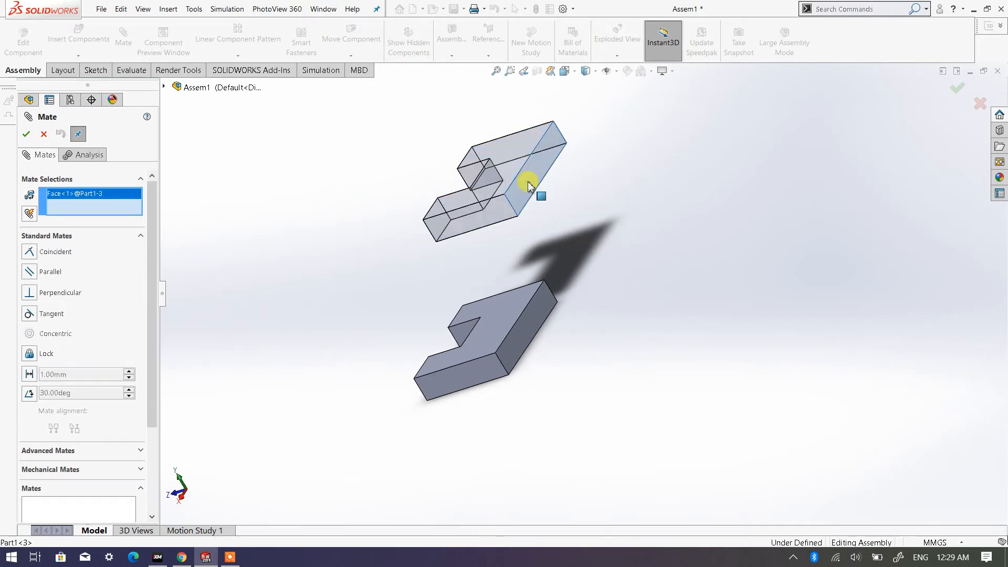
left_click(528, 322)
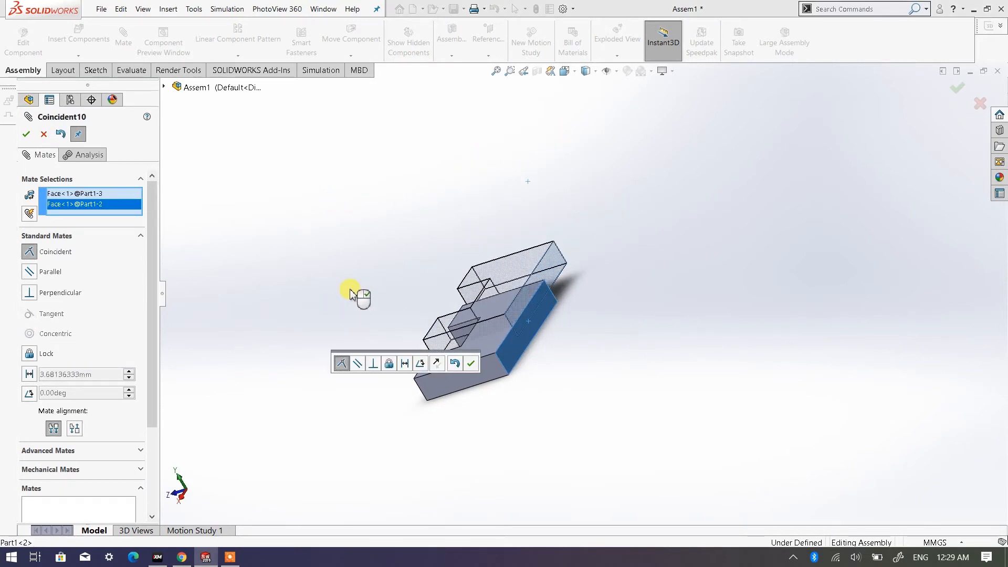
- Flip the coincident mate to anti-aligned so the plates face opposite directions, and finish the mate
middle_click_drag(323, 289, 436, 312)
scroll(593, 343, "down", 5)
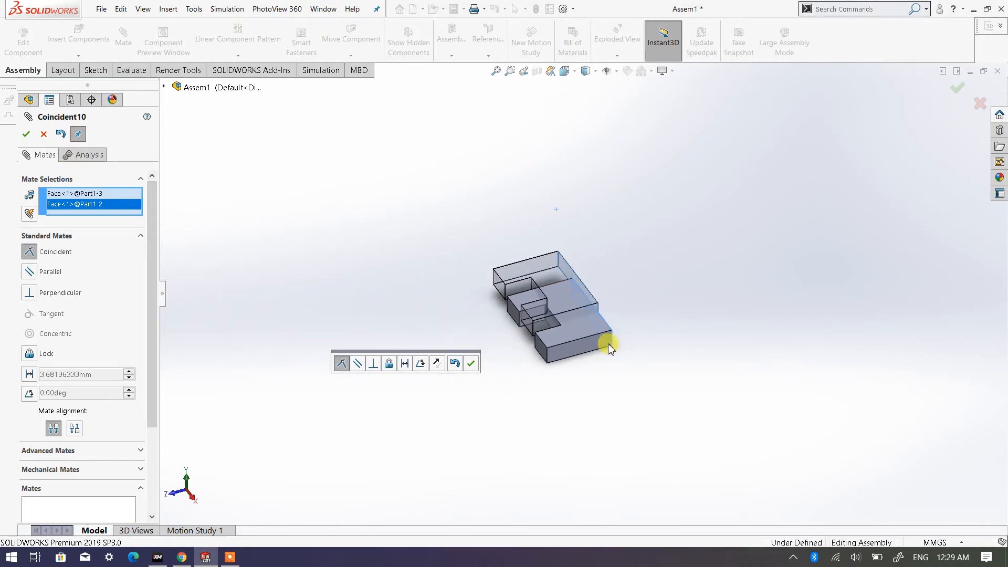
left_click_drag(434, 261, 475, 298)
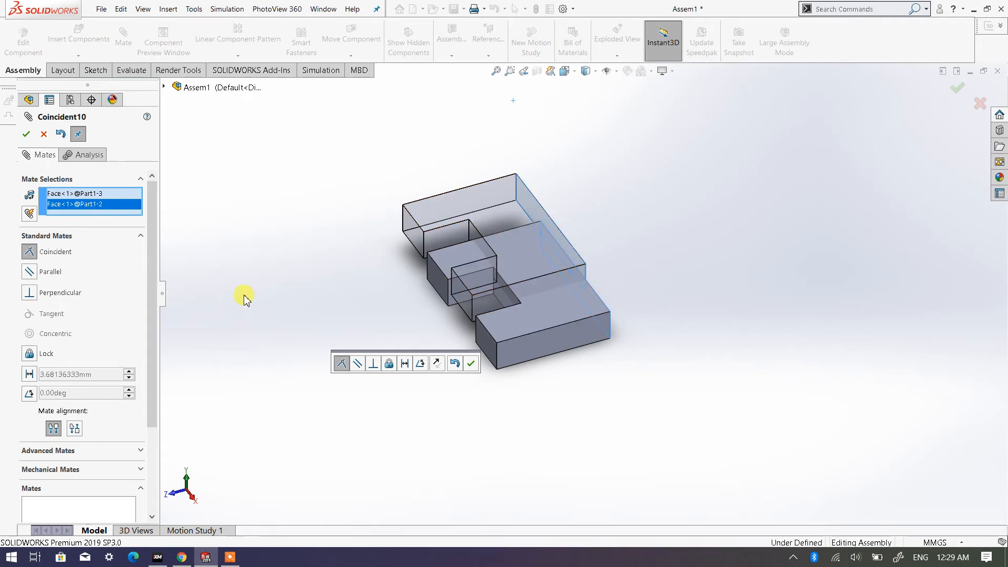
left_click(75, 430)
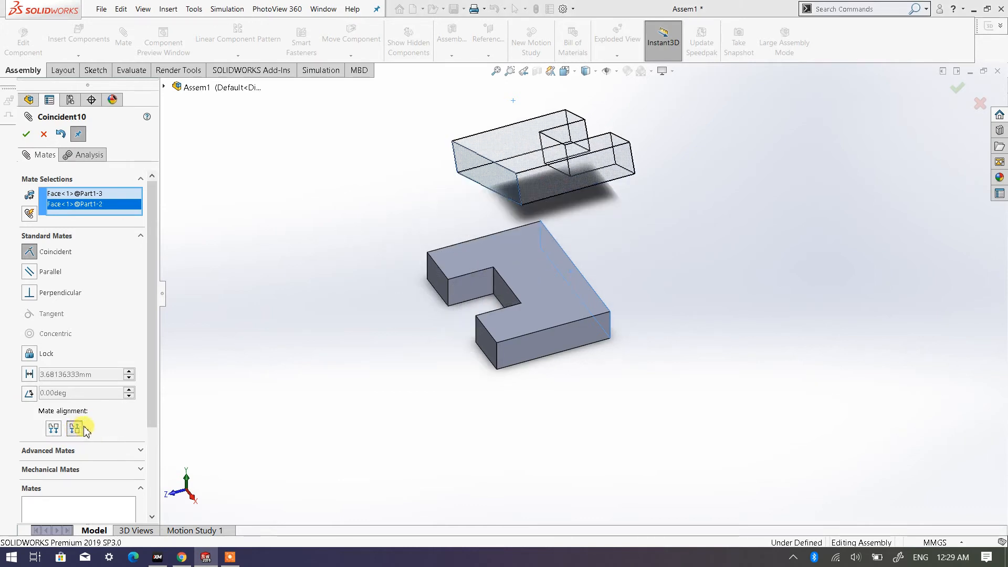
left_click(25, 134)
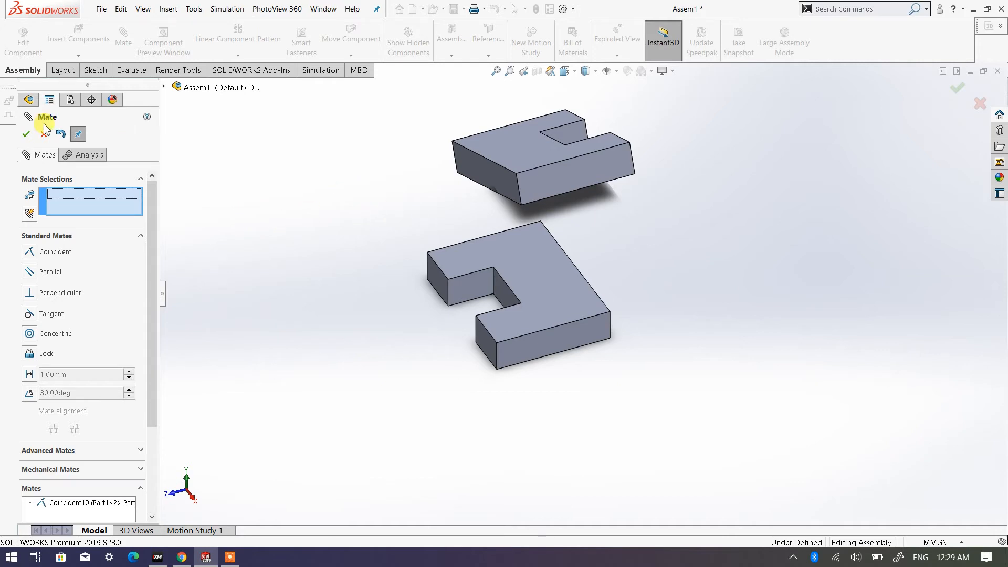
left_click(28, 135)
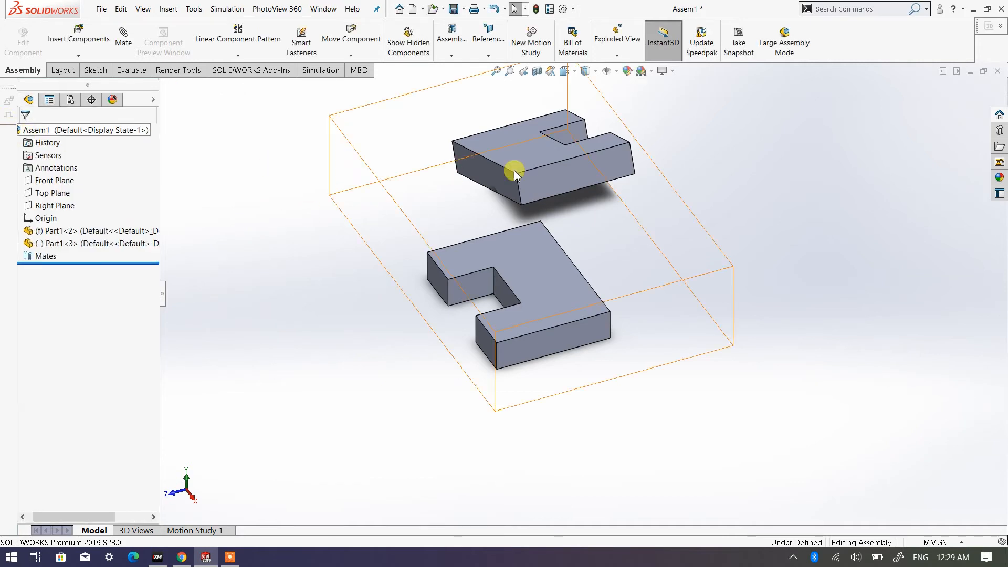
- Move the floating plate down beside the fixed one and add a coincident mate between their large top faces
left_click_drag(559, 174, 668, 292)
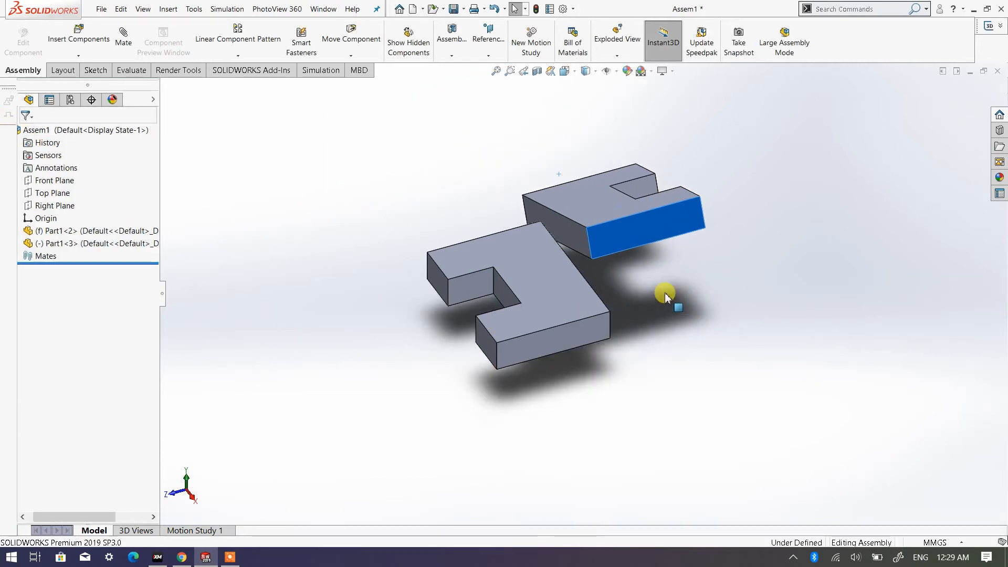
left_click(429, 171)
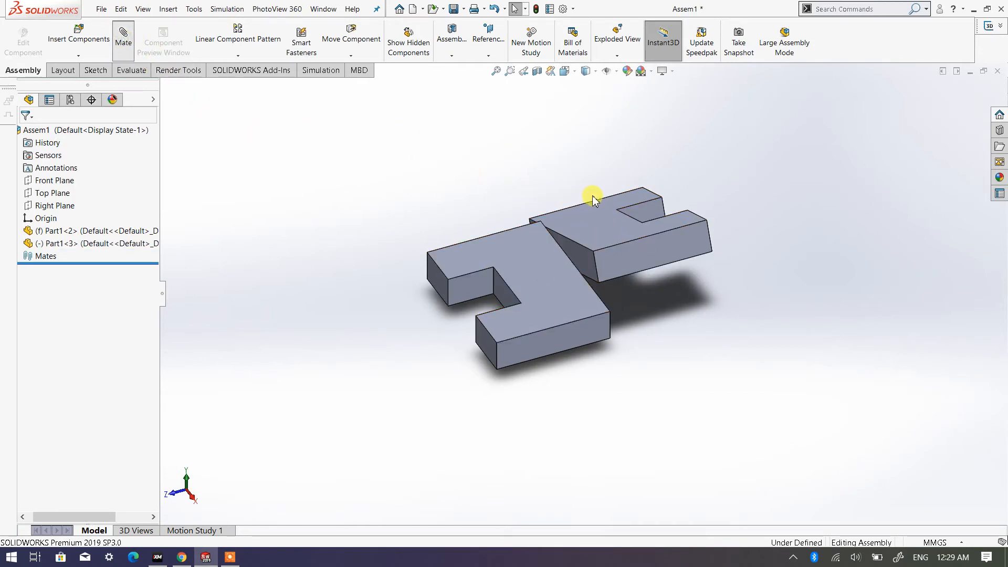
left_click(588, 226)
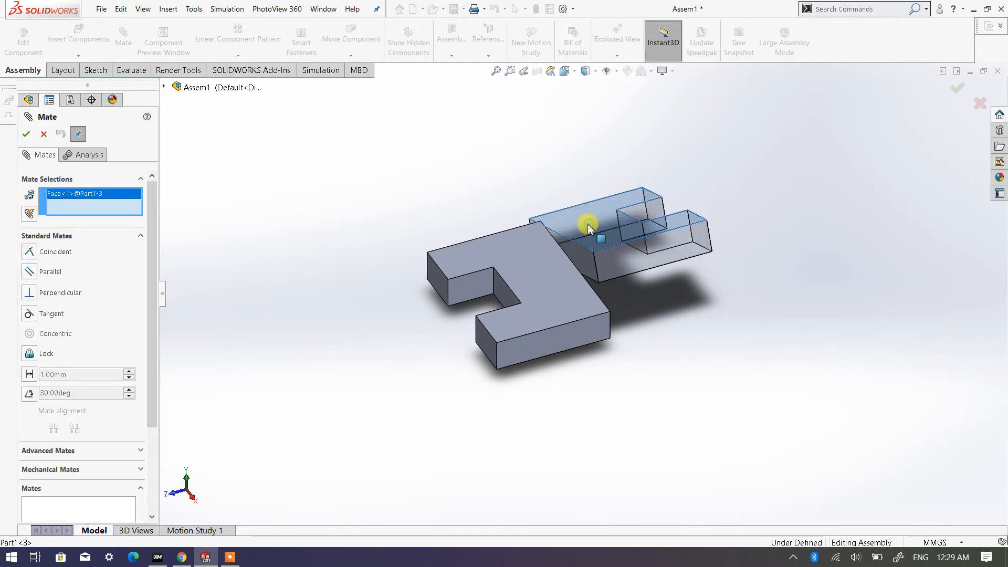
left_click(530, 246)
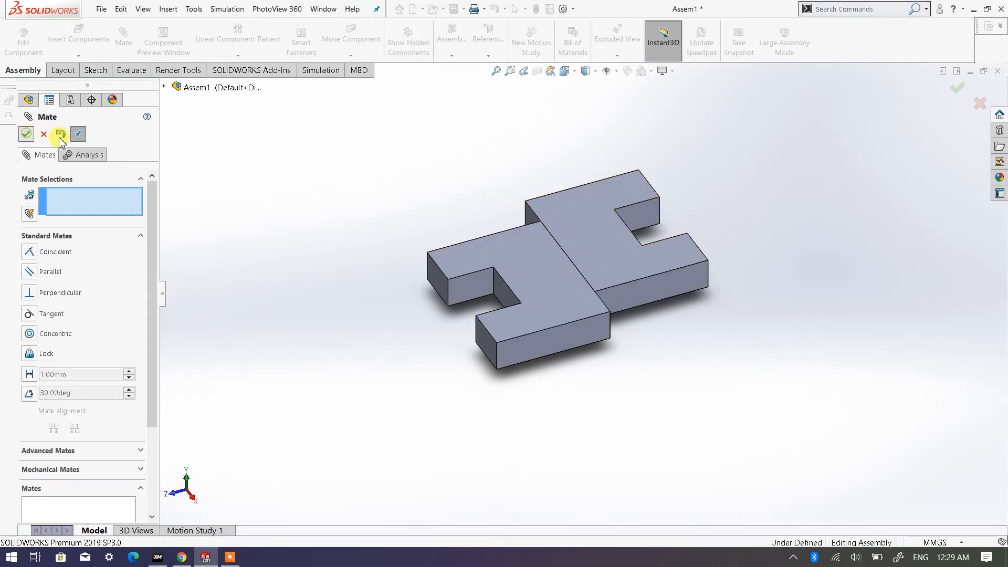
- Slide the floating plate along the shared end face and add a coincident mate between both plates' long front side faces
left_click_drag(604, 257, 412, 183)
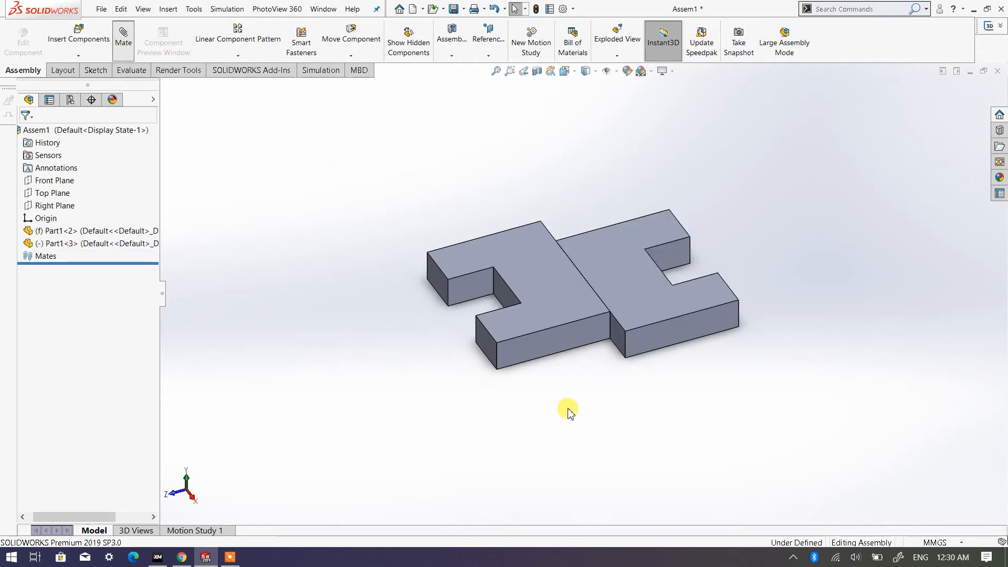
left_click(581, 340)
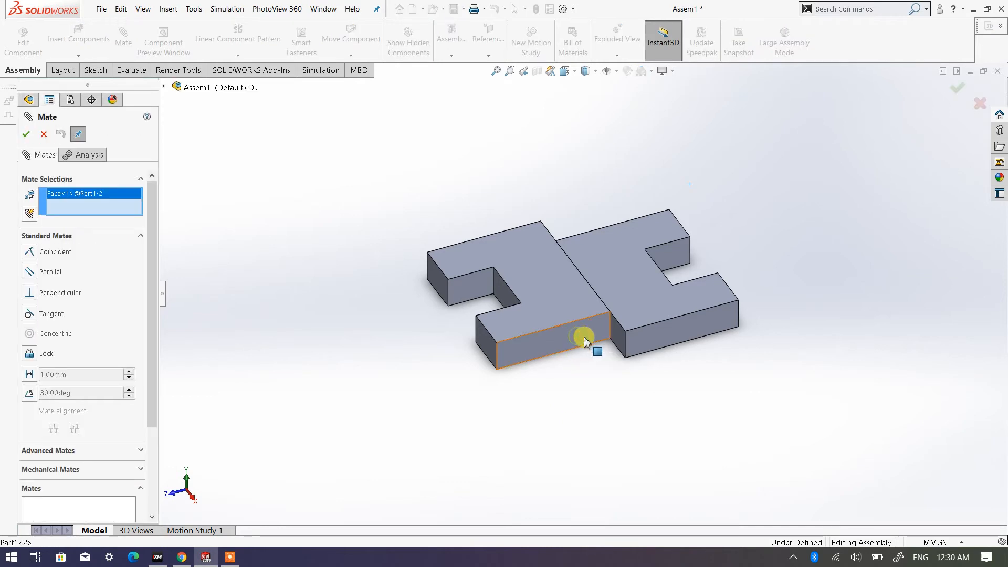
left_click(669, 336)
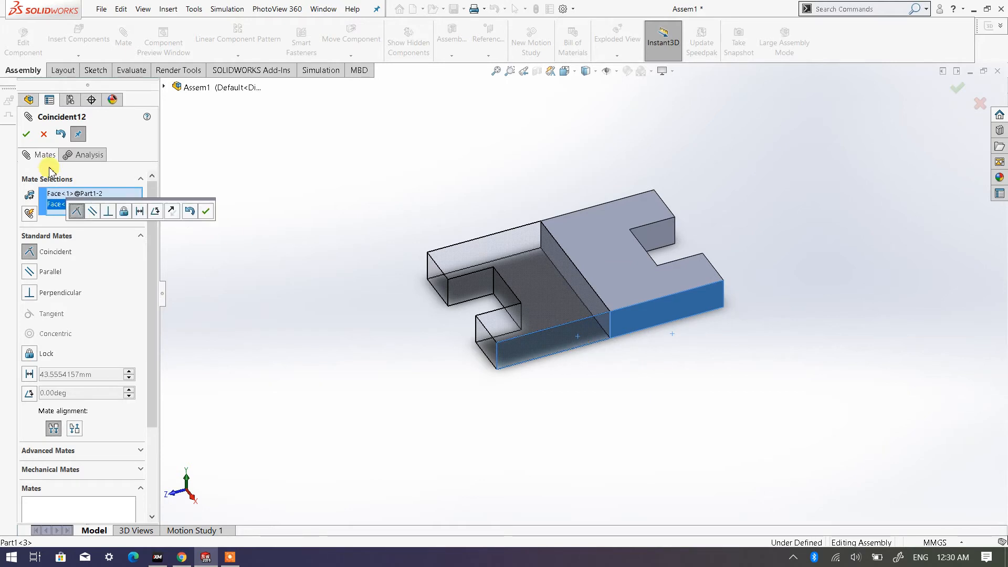
left_click(27, 134)
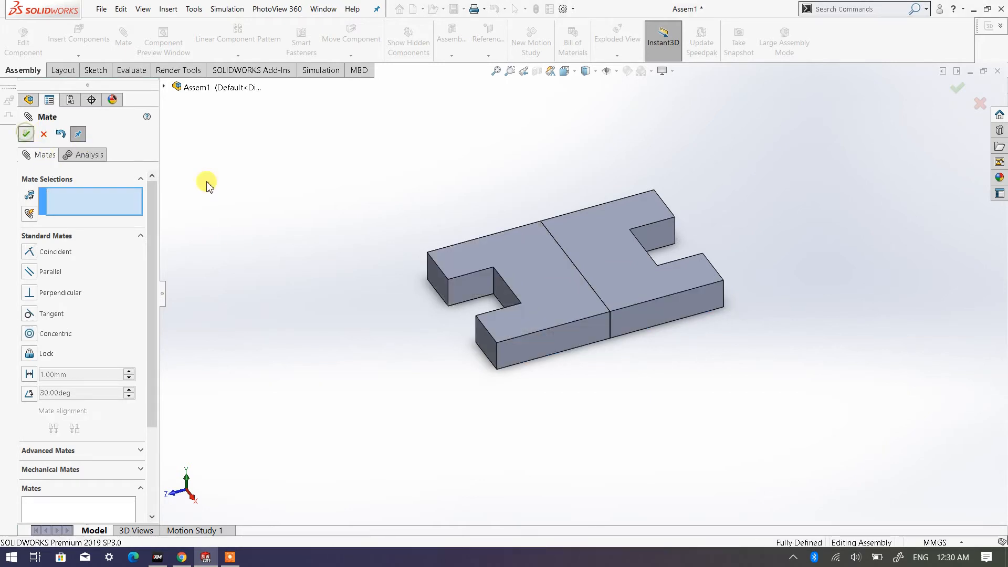
key("Escape")
scroll(468, 270, "down", 2)
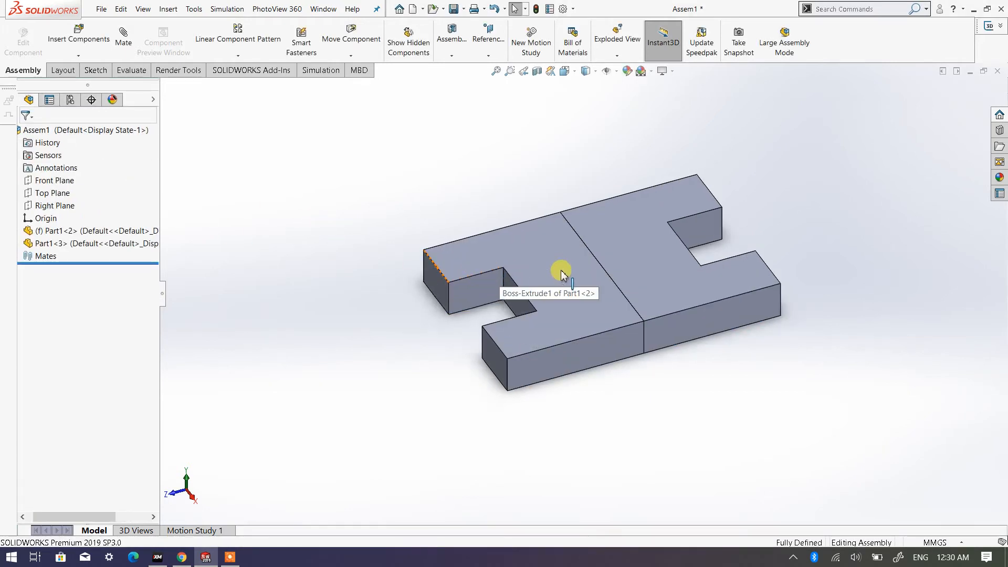
middle_click_drag(561, 273, 557, 357)
mouse_move(667, 288)
left_mouse_down()
mouse_move(648, 333)
mouse_move(671, 282)
mouse_move(659, 283)
left_mouse_up()
key("Escape")
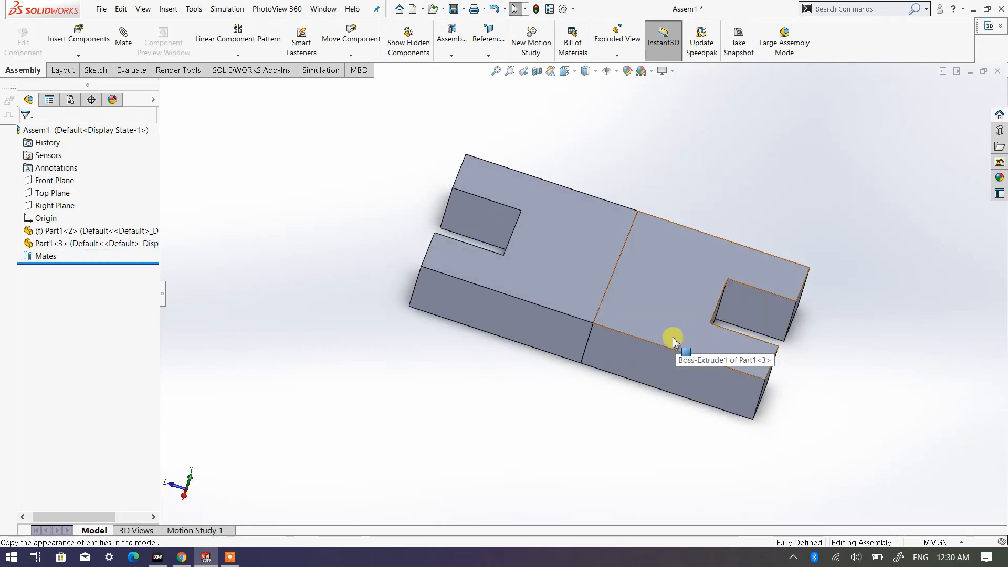
- Insert a third copy of Part1 from the Assembly Exercise folder and place it above the mated pair of plates
middle_click_drag(673, 341, 765, 312)
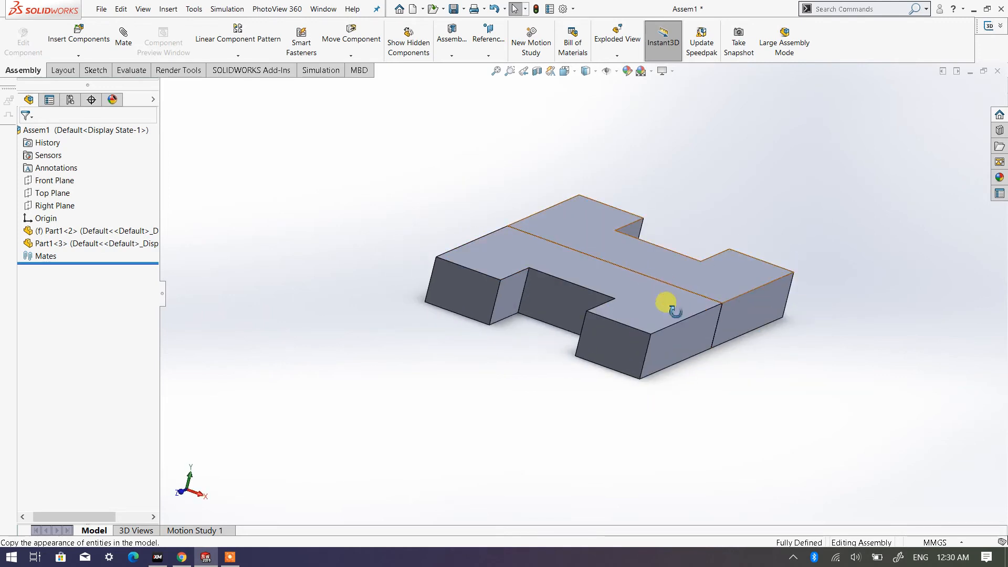
middle_click_drag(671, 307, 631, 274)
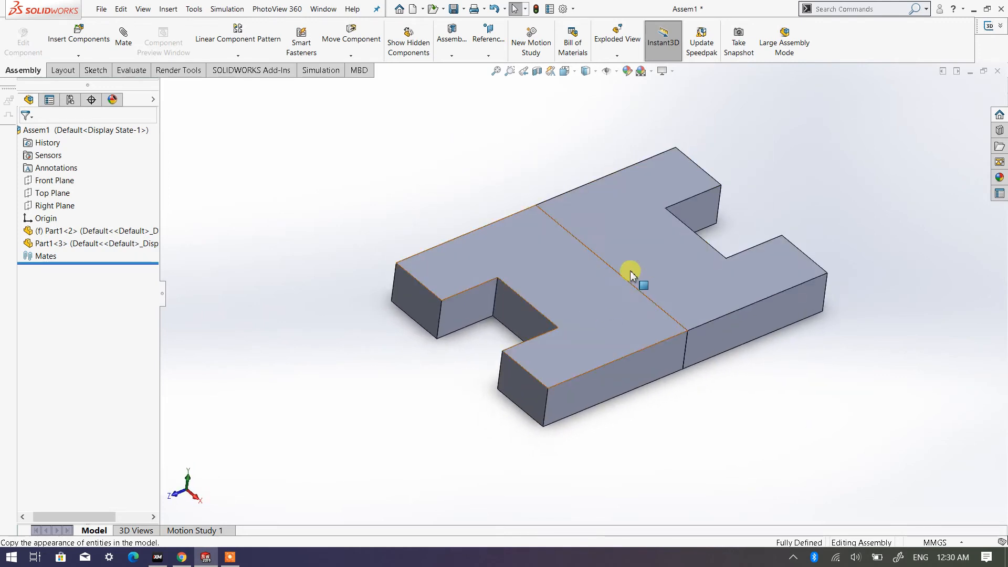
scroll(646, 269, "up", 3)
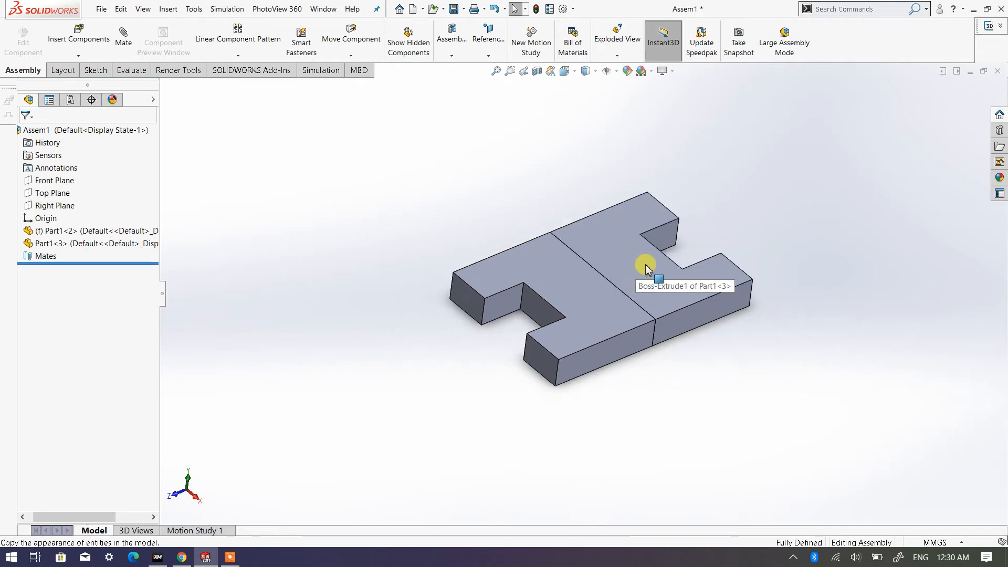
middle_click_drag(655, 271, 620, 289)
scroll(566, 272, "down", 2)
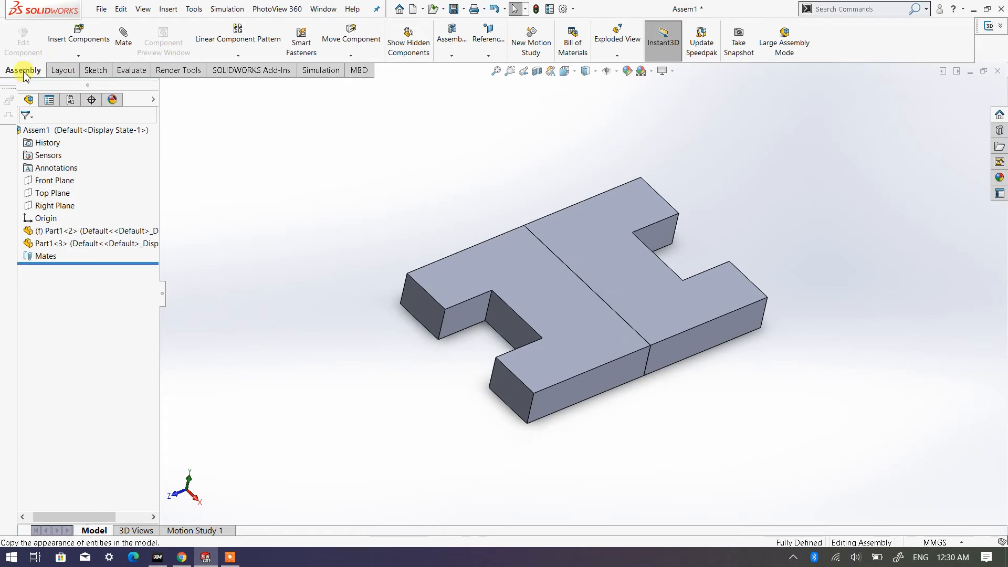
left_click(67, 41)
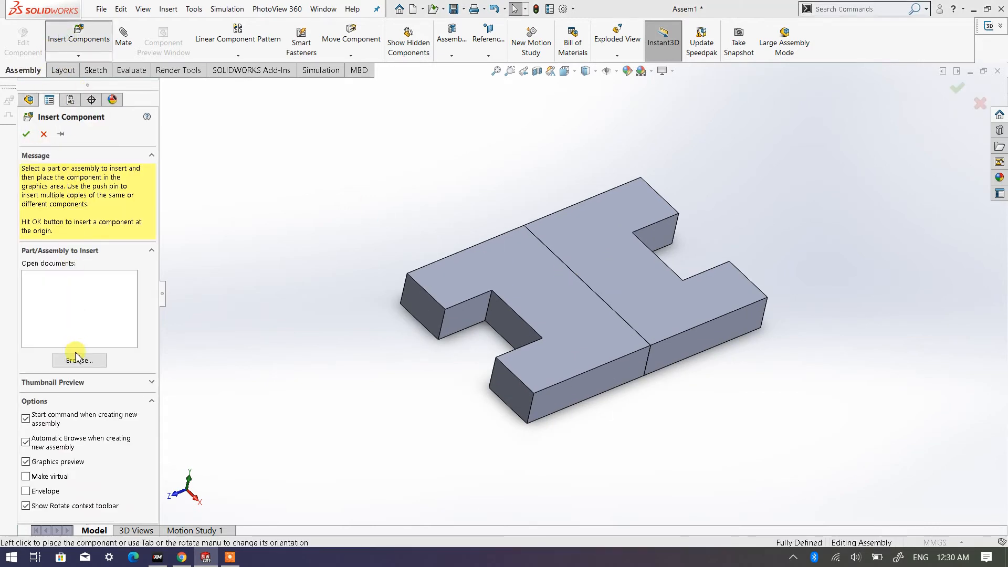
left_click(80, 361)
left_click(384, 117)
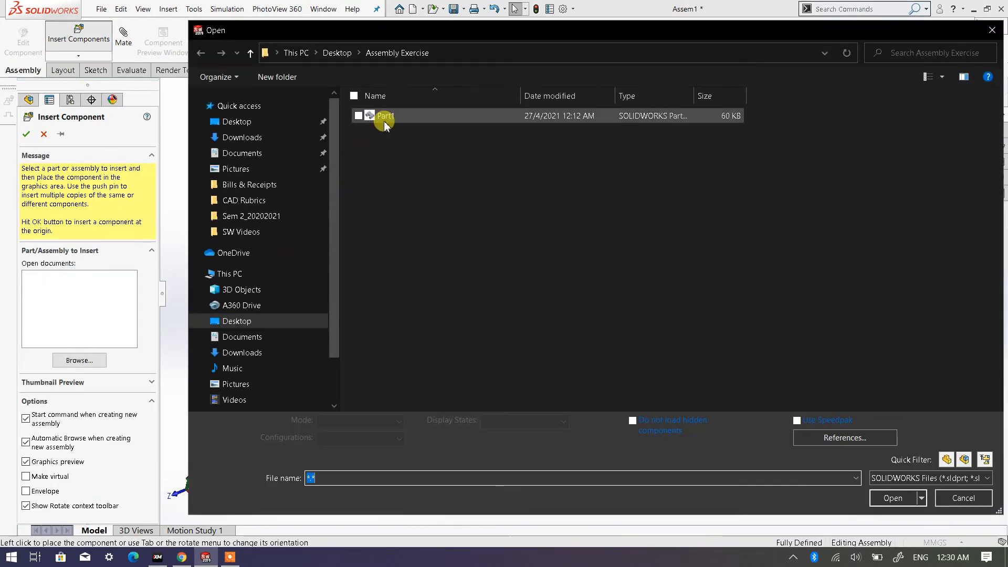
double_click(384, 119)
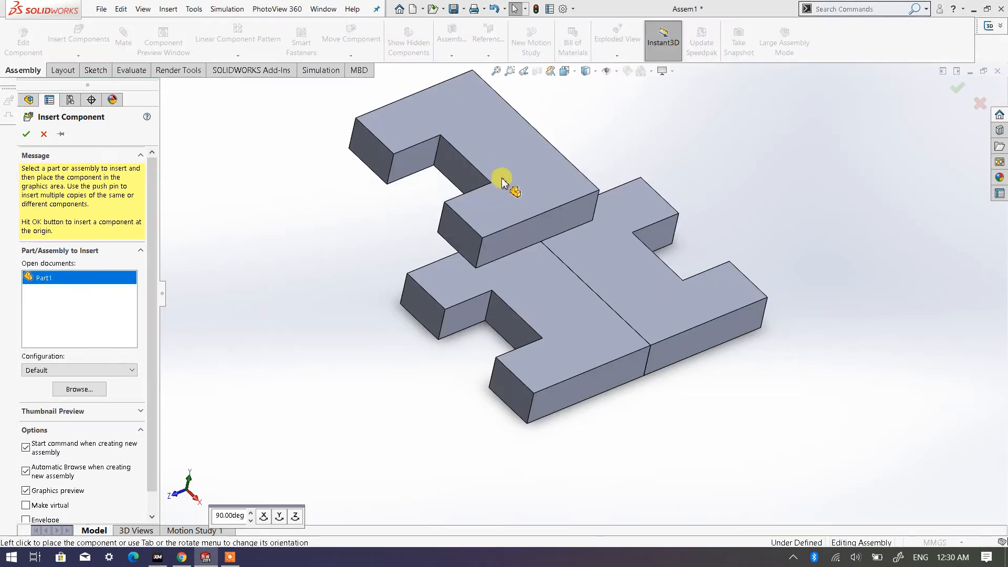
left_click(512, 167)
- Insert a fourth copy of Part1 and place it apart from the third plate, above the other end of the mated pair
scroll(649, 283, "up", 3)
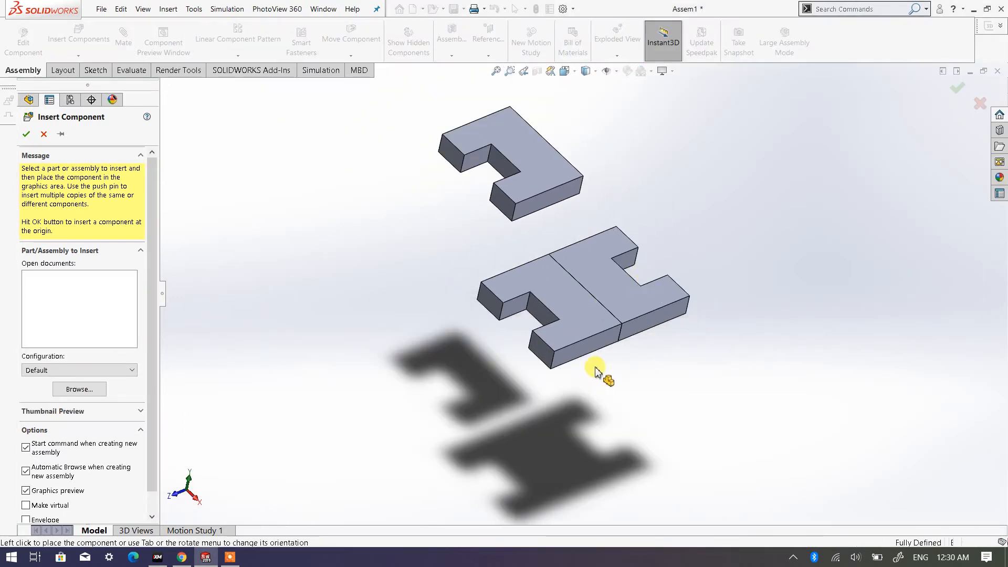
middle_click_drag(548, 320, 773, 388)
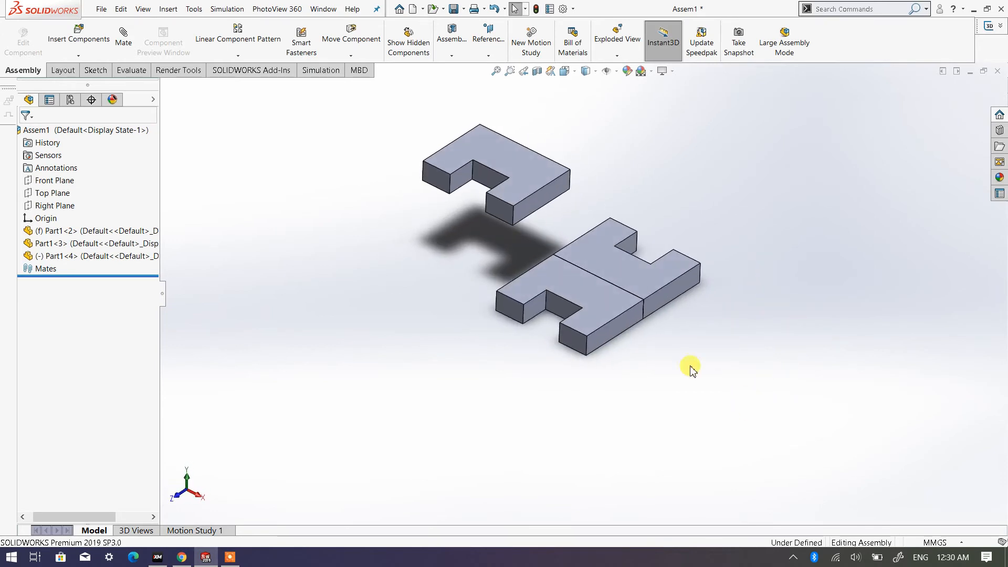
left_click(68, 40)
left_click(80, 360)
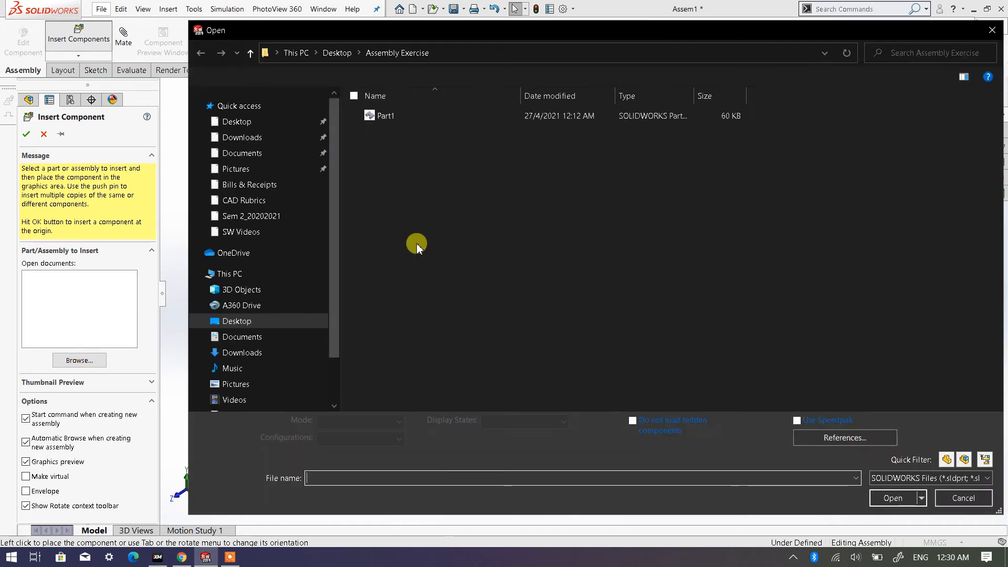
left_click(387, 116)
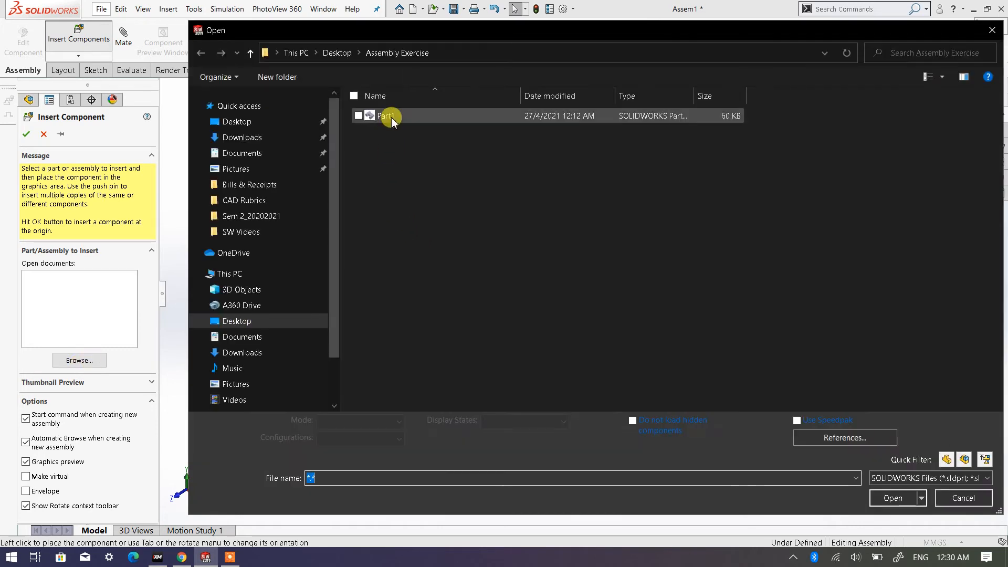
double_click(390, 116)
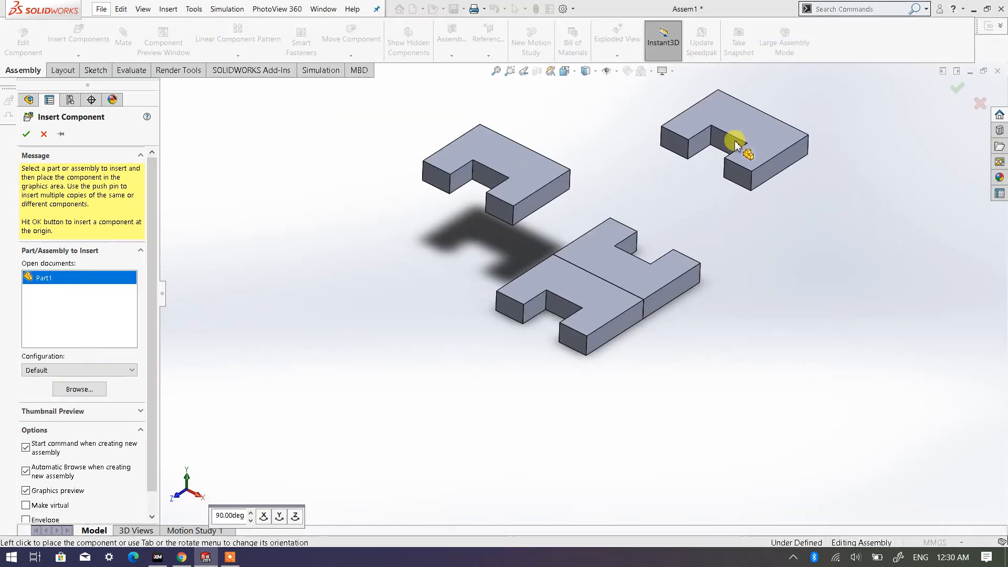
left_click(745, 132)
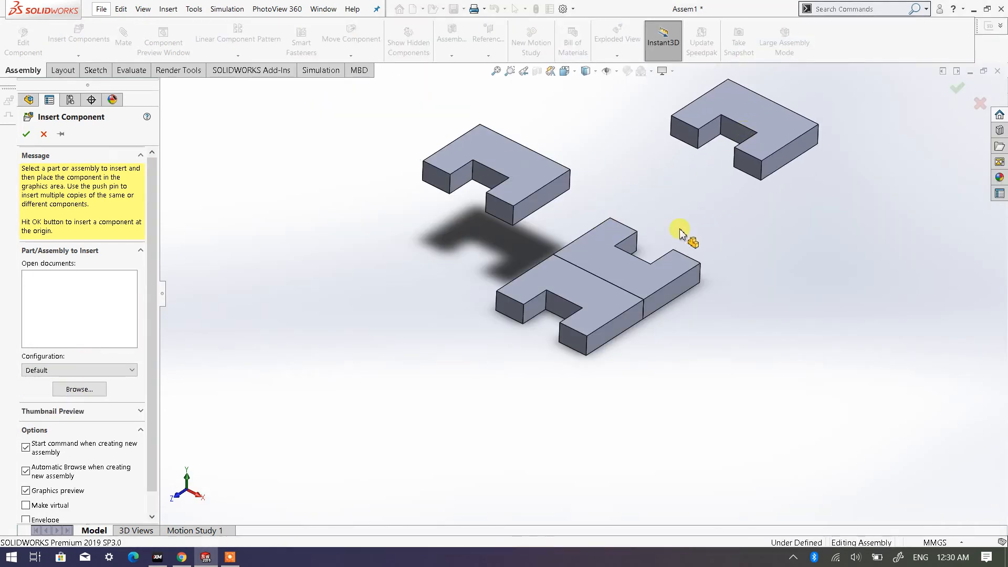
- Add an anti-aligned coincident mate between the prong end faces of the fourth plate and the second plate
scroll(683, 231, "down", 2)
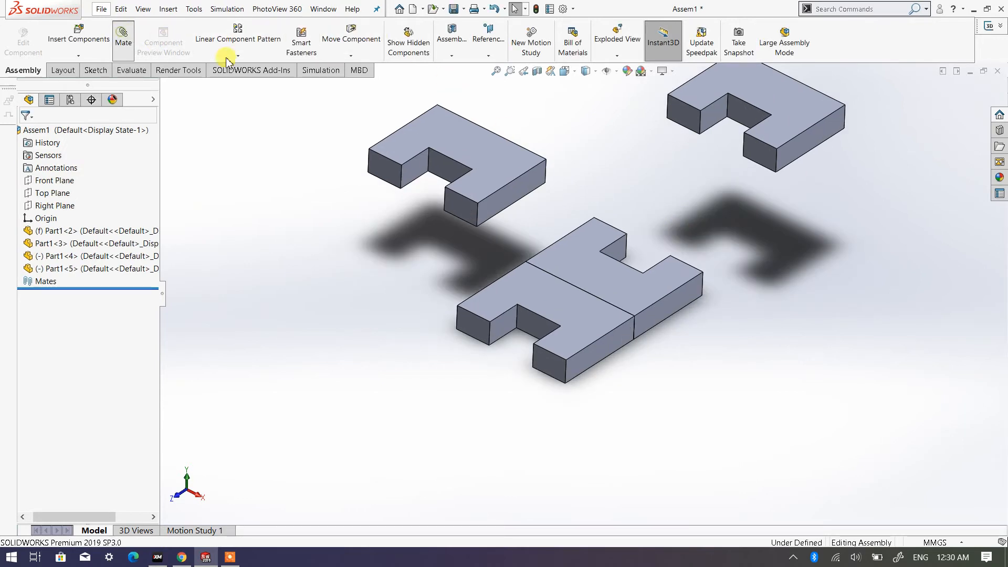
left_click(687, 120)
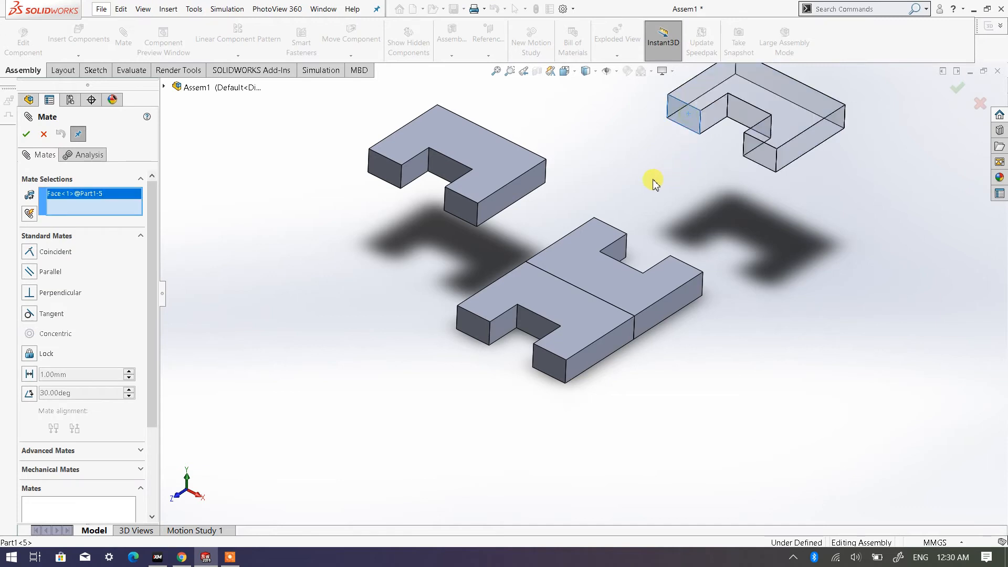
middle_click_drag(652, 180, 576, 240)
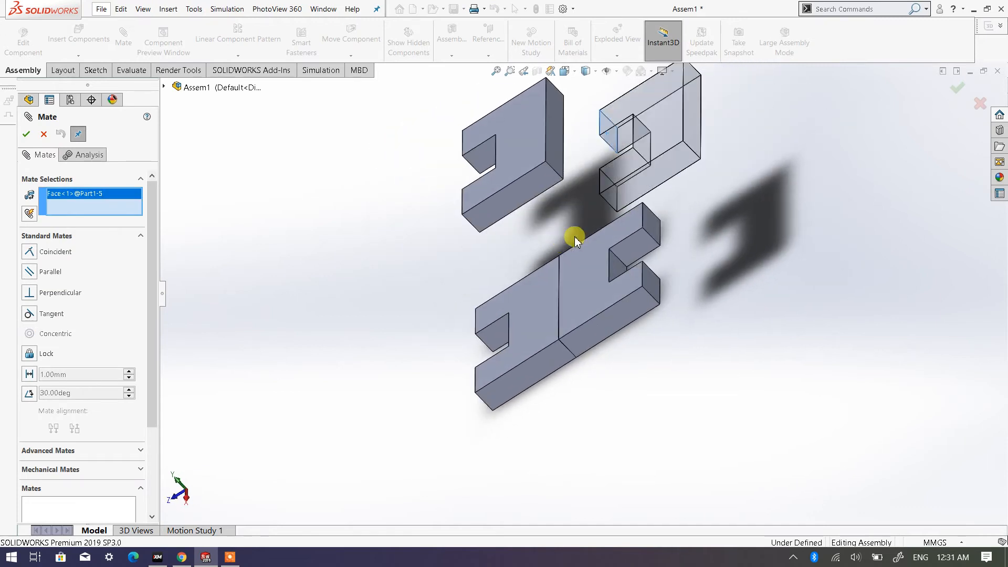
left_click(649, 220)
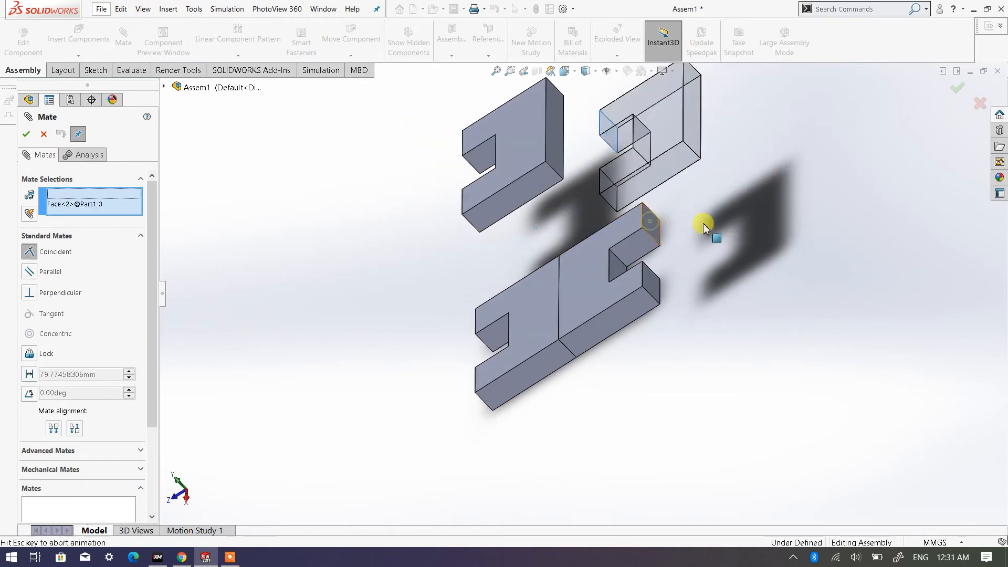
left_click(25, 134)
- Add a coincident mate between the large top faces of the fourth and second plates
middle_click_drag(281, 203, 349, 173)
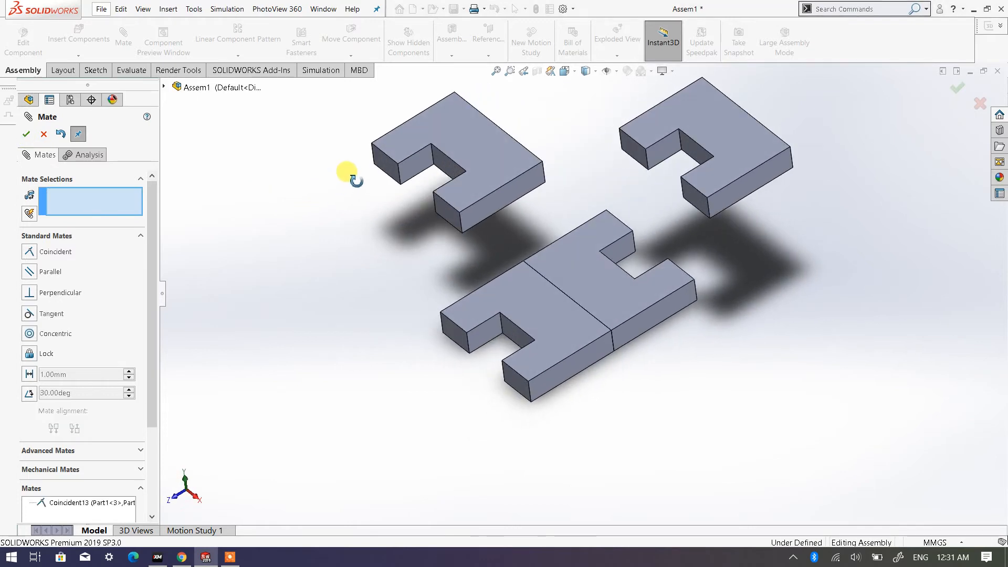
left_click(728, 138)
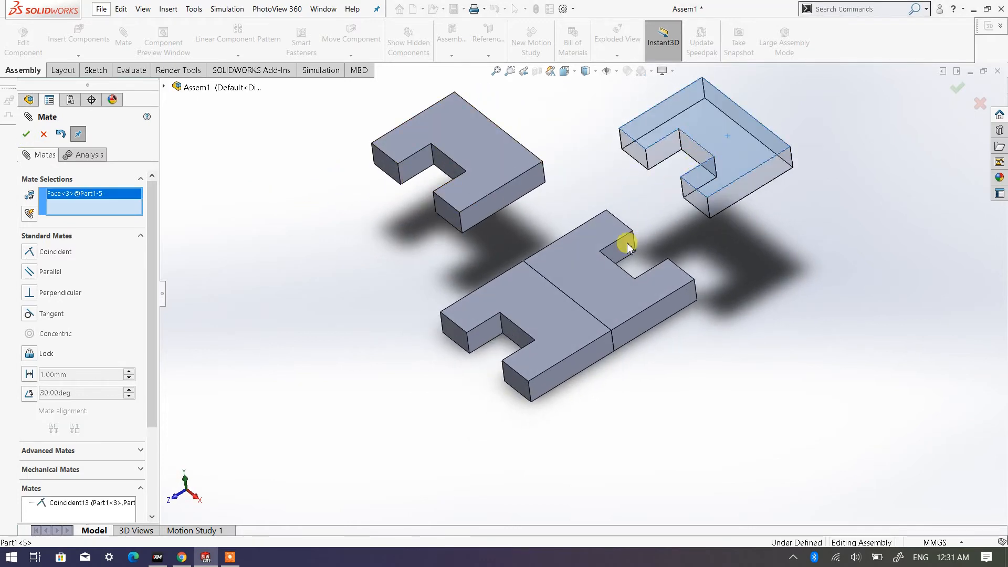
left_click(603, 279)
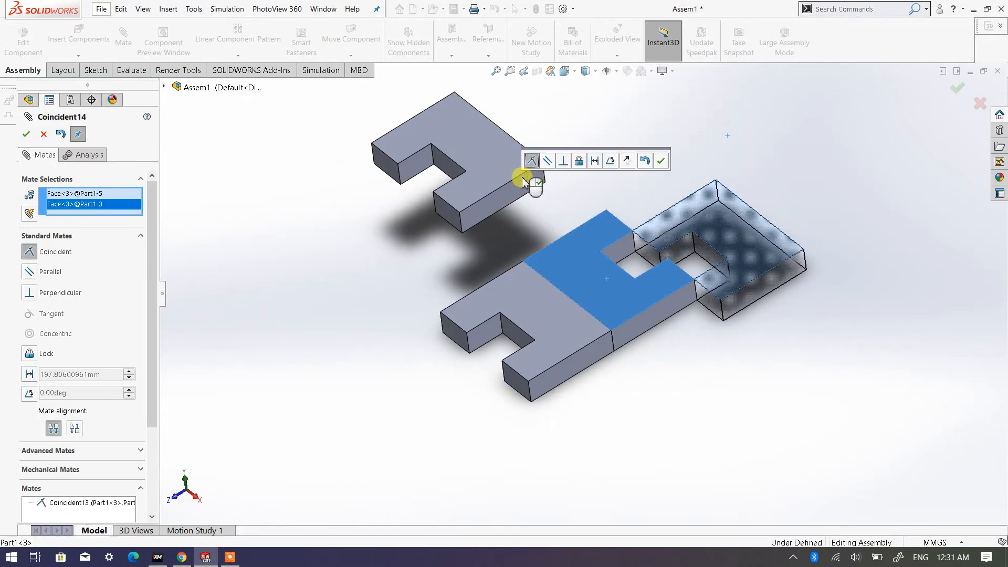
key("Return")
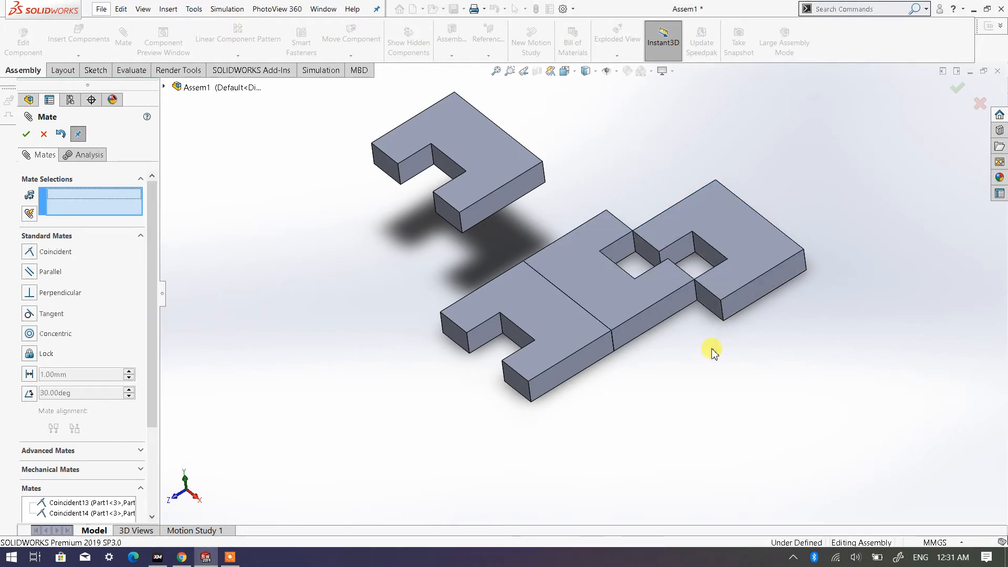
- Add a coincident mate between the long front side faces of the second and fourth plates
left_click(675, 311)
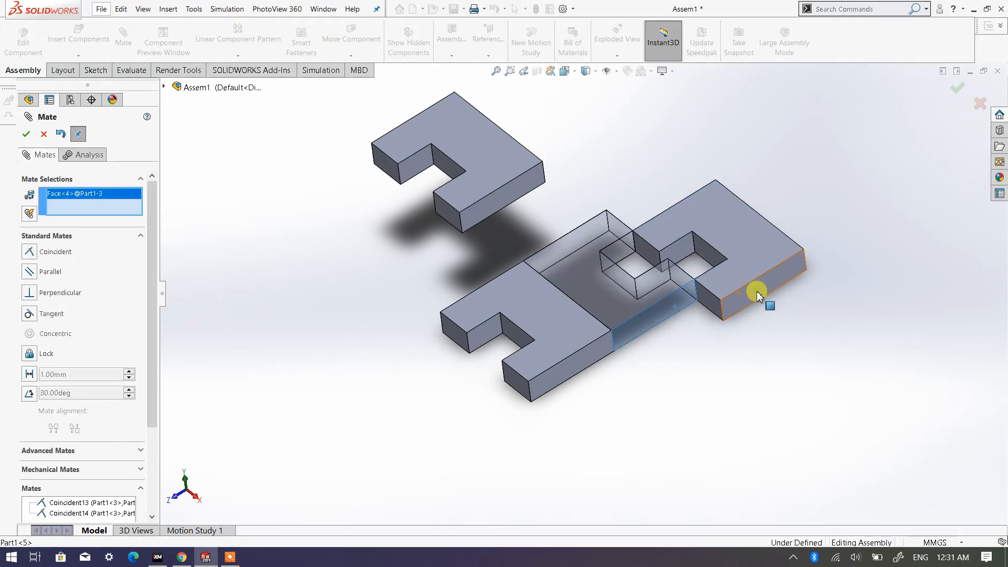
left_click(757, 296)
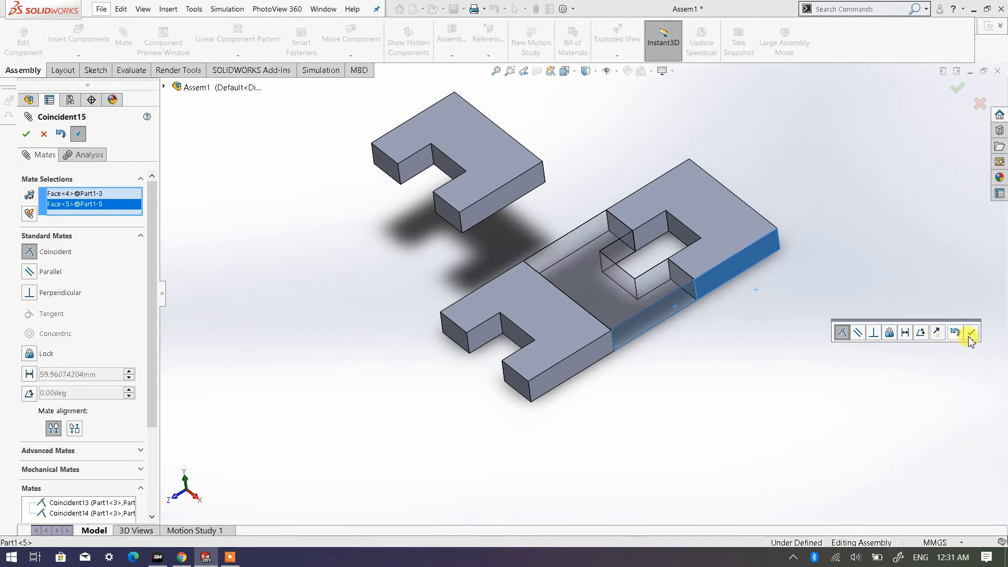
key("Return")
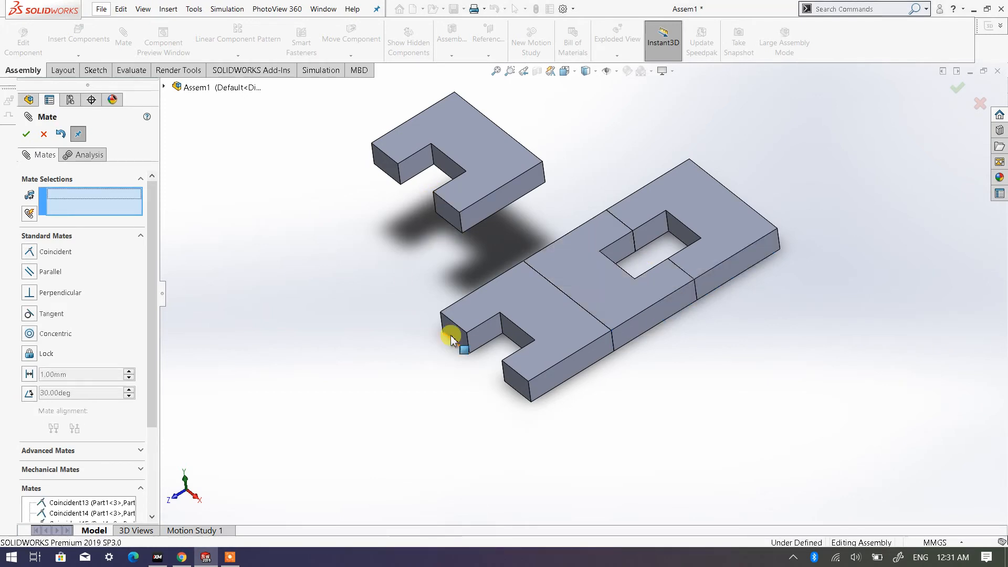
- Mate the third plate's prong end face coincident with the fixed plate's prong end face, using anti-aligned alignment
scroll(434, 344, "up", 2)
scroll(475, 341, "down", 2)
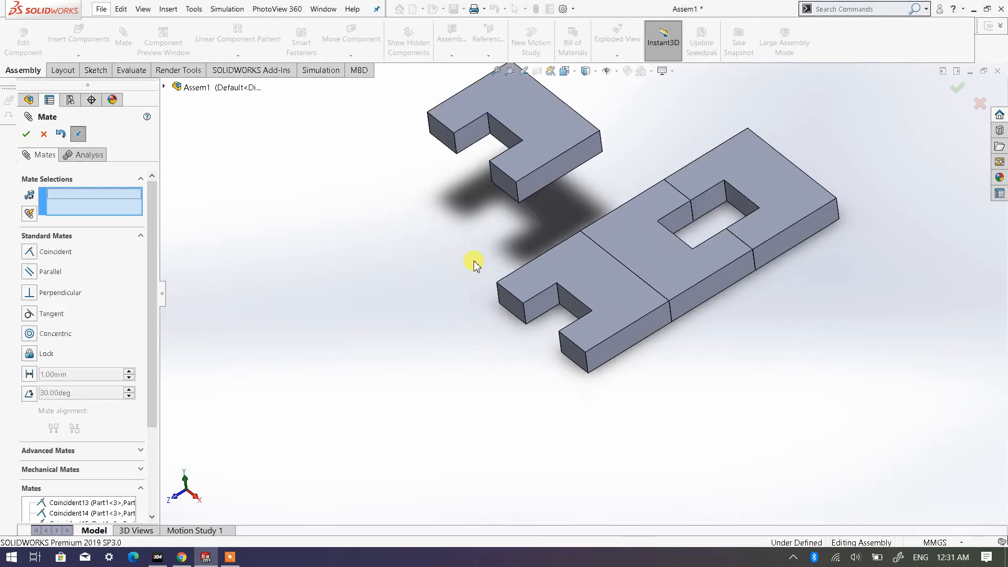
left_click(507, 188)
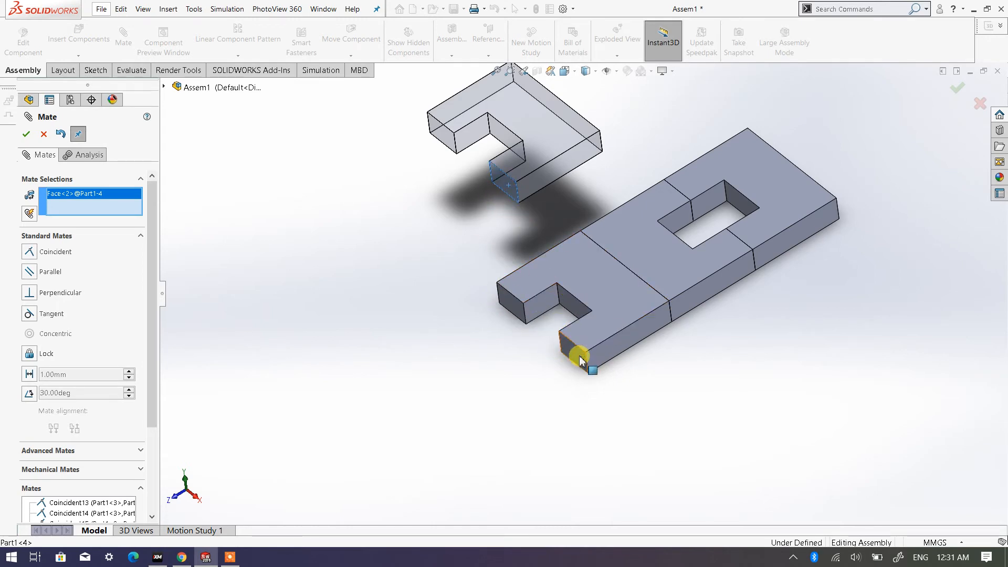
left_click(513, 309)
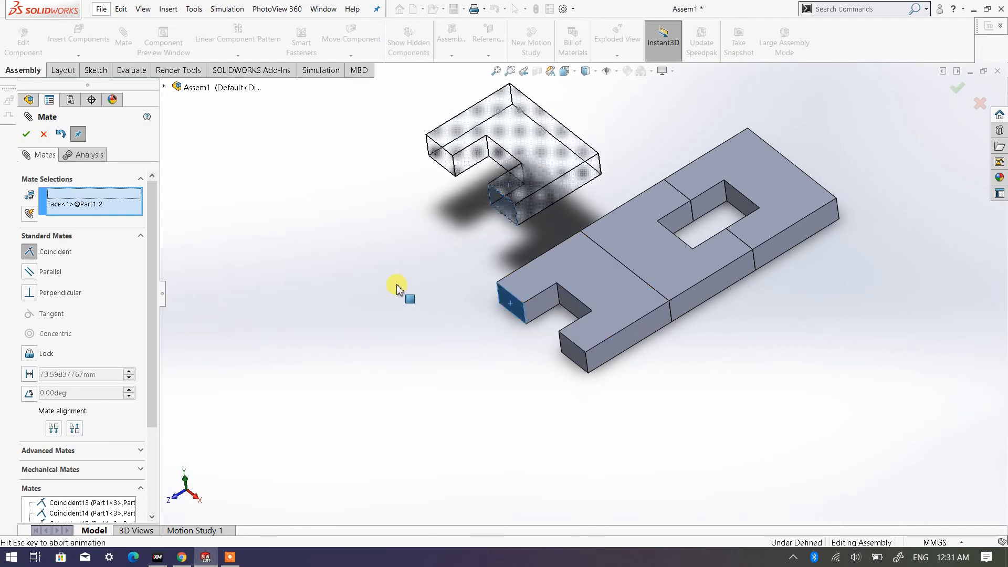
left_click(74, 429)
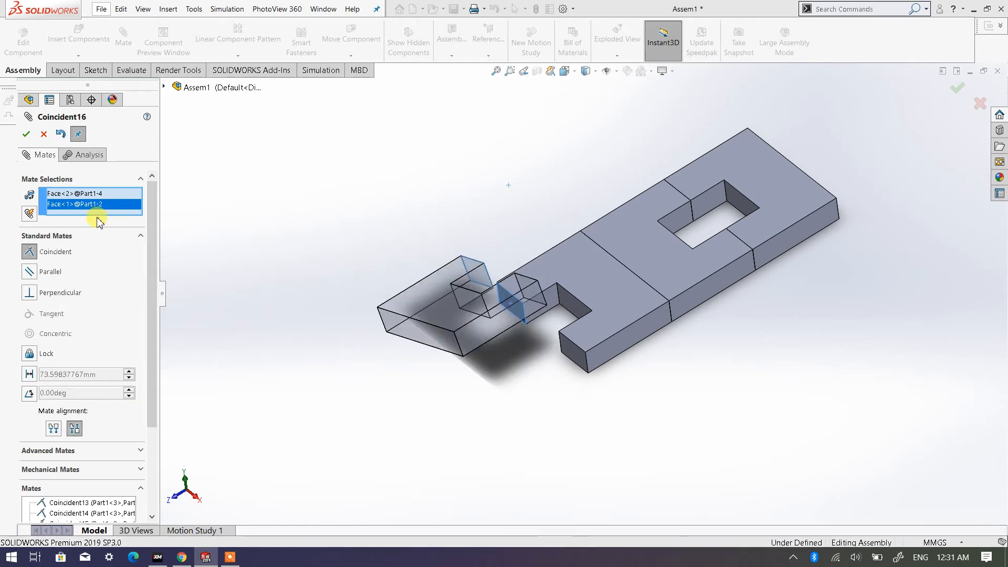
left_click(21, 137)
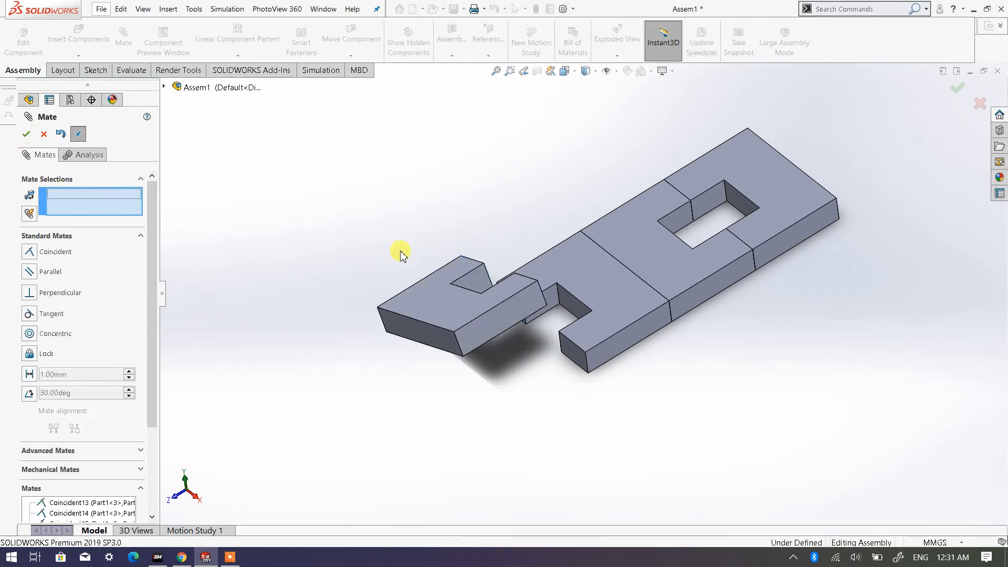
- Add a coincident mate between the large top faces of the third plate and the fixed plate
left_click(442, 317)
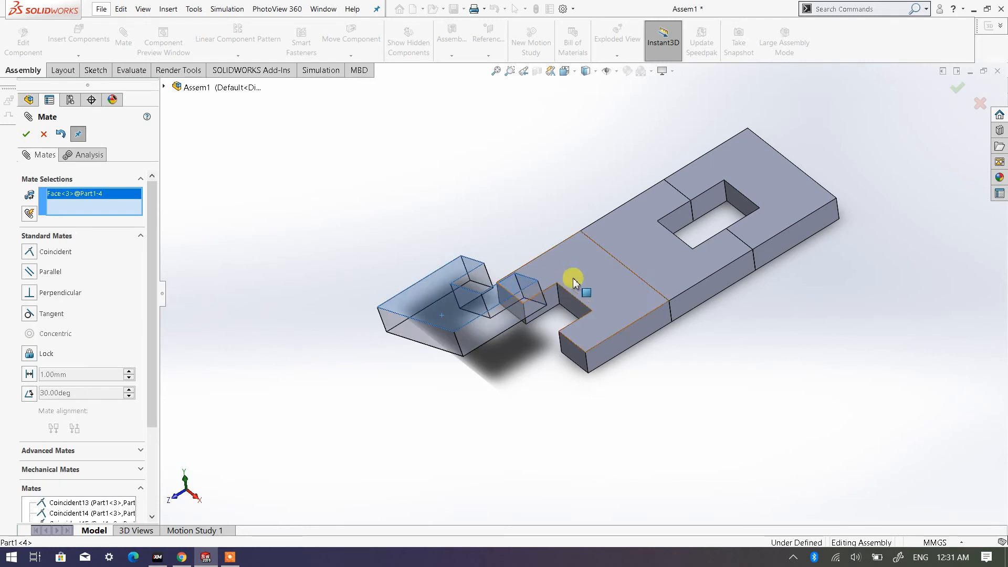
left_click(597, 295)
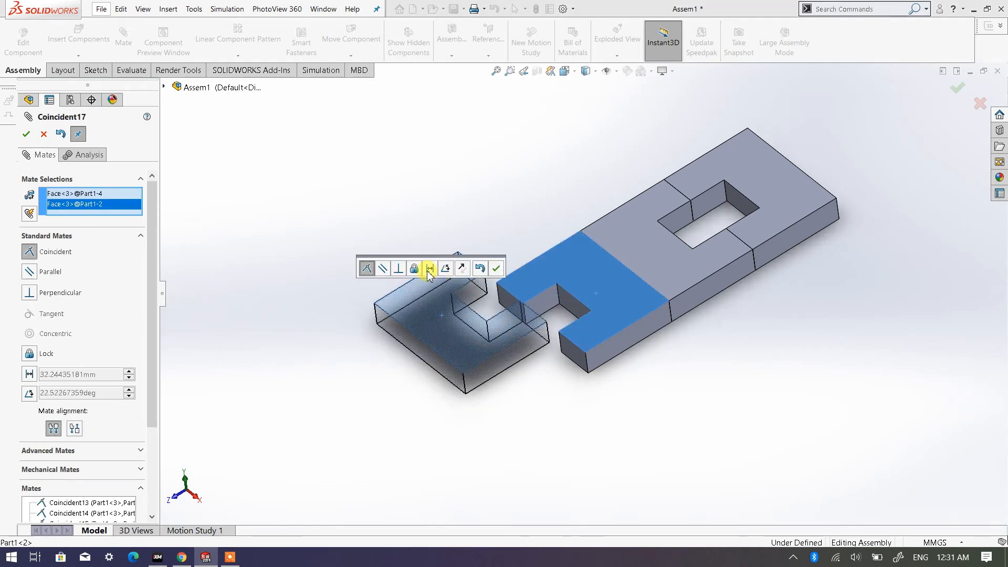
left_click(496, 268)
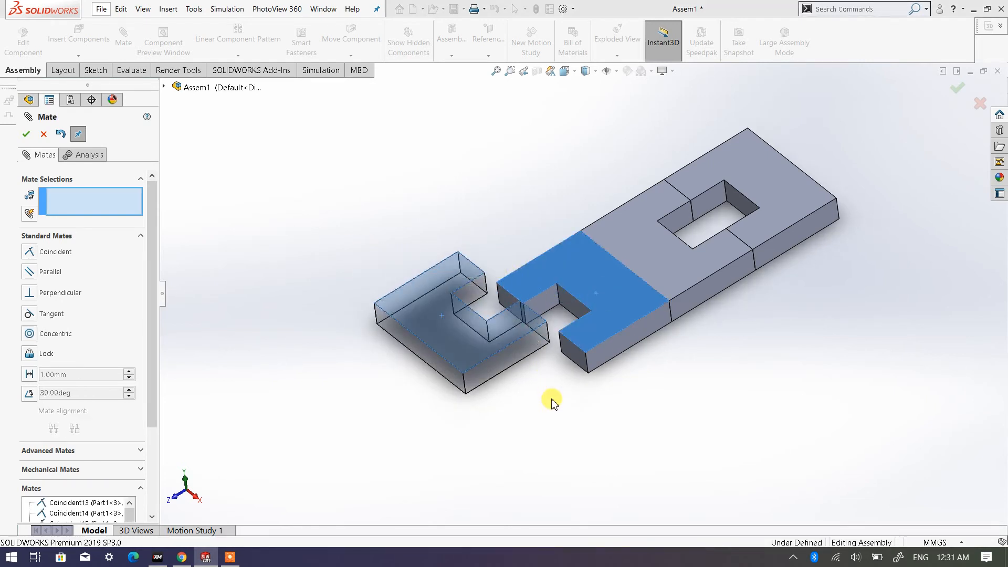
- Add a coincident mate between the front side faces of the third and fixed plates, and finish mating
left_click(518, 348)
left_click(621, 344)
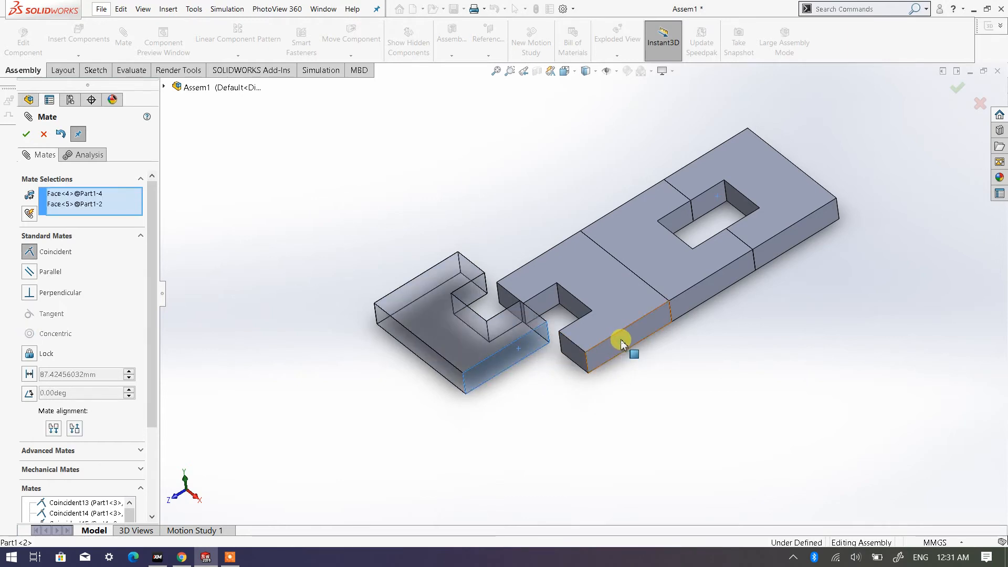
left_click(26, 134)
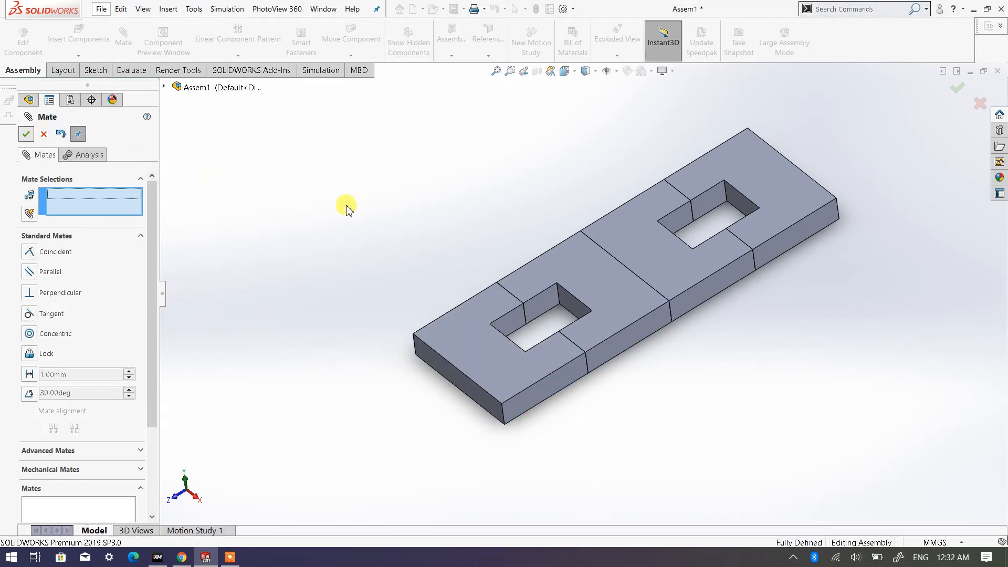
key("Escape")
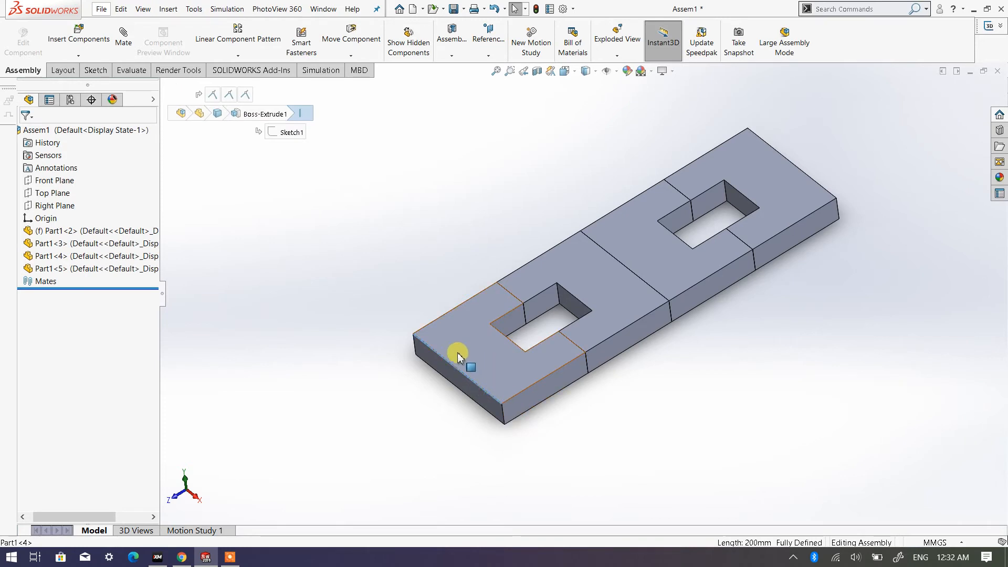
- Examine the four mated plates and the two rectangular openings of the strip from several angles
left_click(749, 184)
left_click(638, 257)
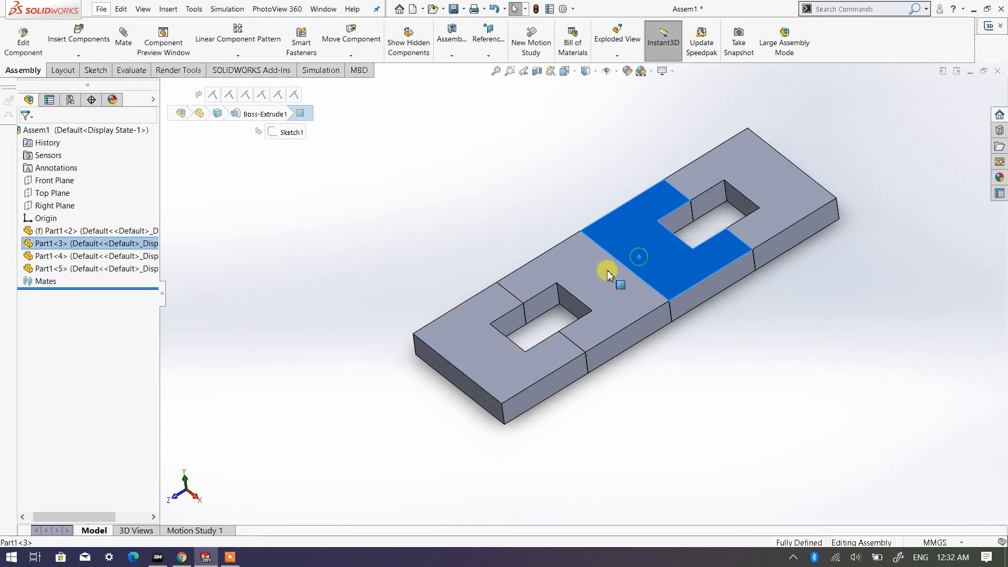
left_click(605, 270)
left_click(467, 341)
left_click(449, 183)
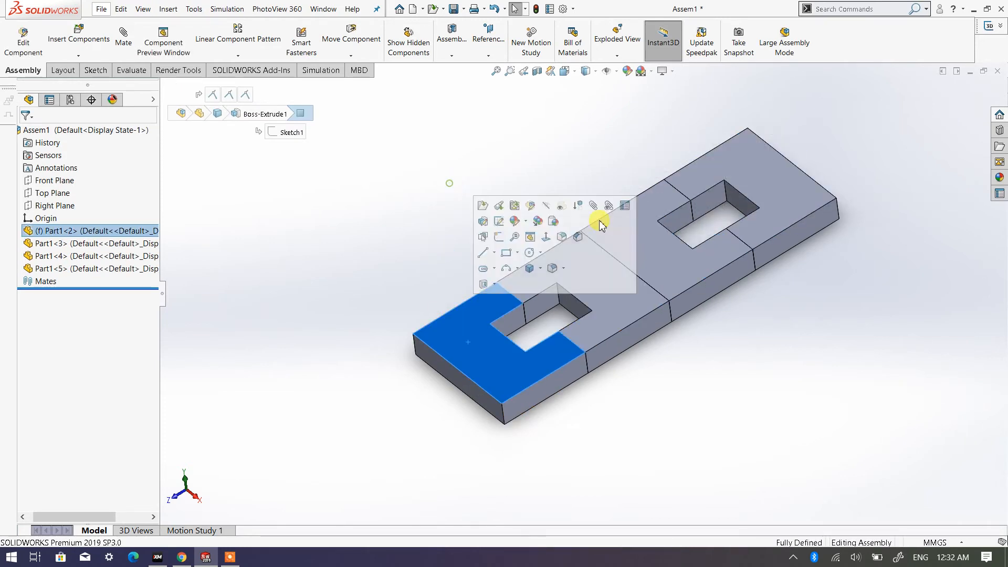
left_click(871, 335)
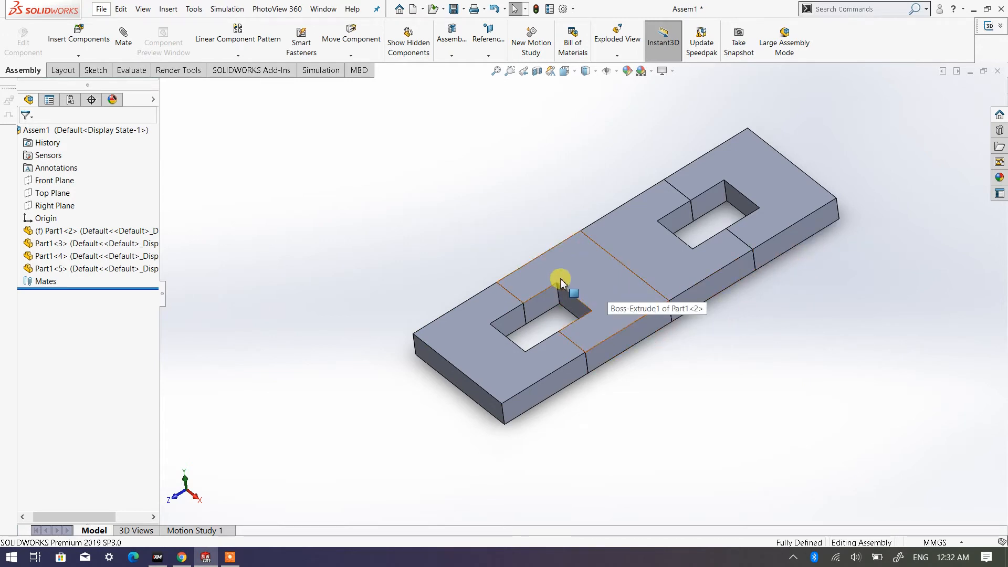
middle_click_drag(558, 281, 587, 217)
scroll(696, 292, "down", 2)
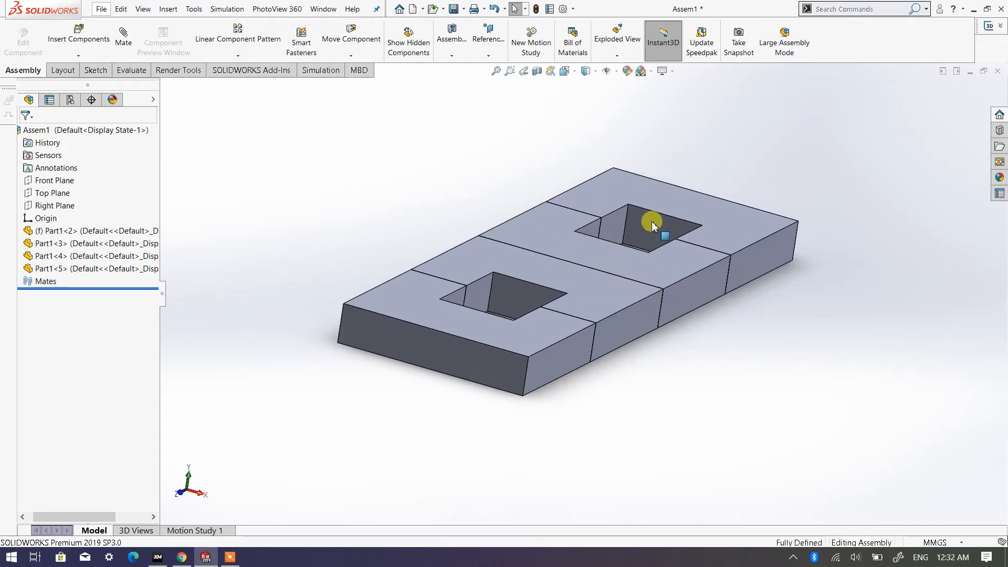
middle_click_drag(634, 275, 604, 217)
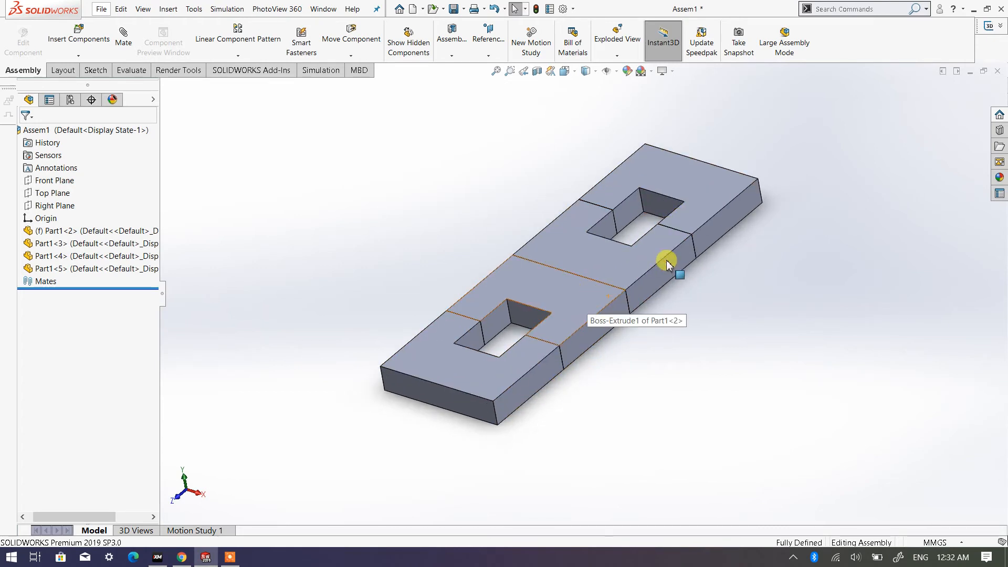
scroll(669, 262, "down", 3)
scroll(577, 307, "up", 2)
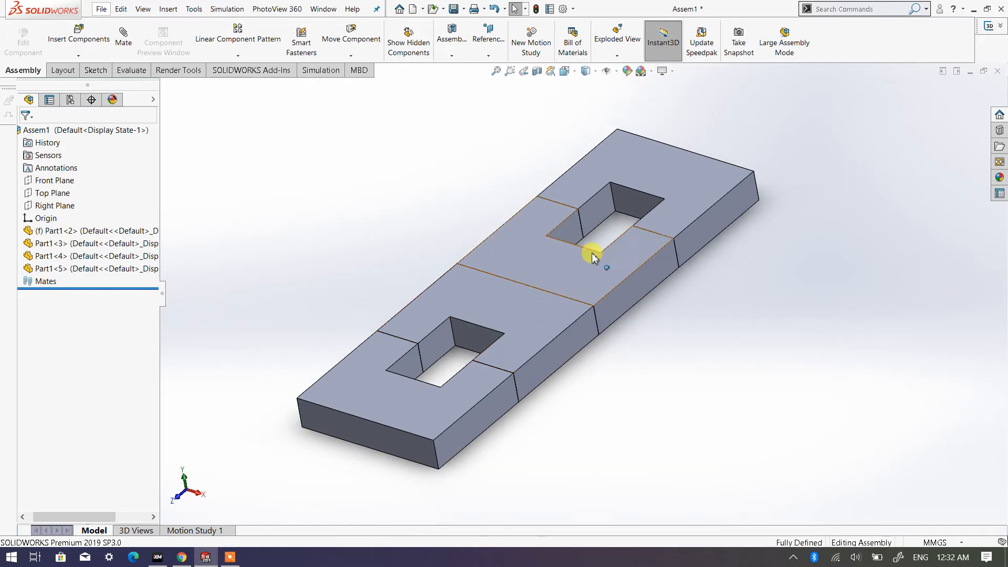
scroll(592, 257, "up", 2)
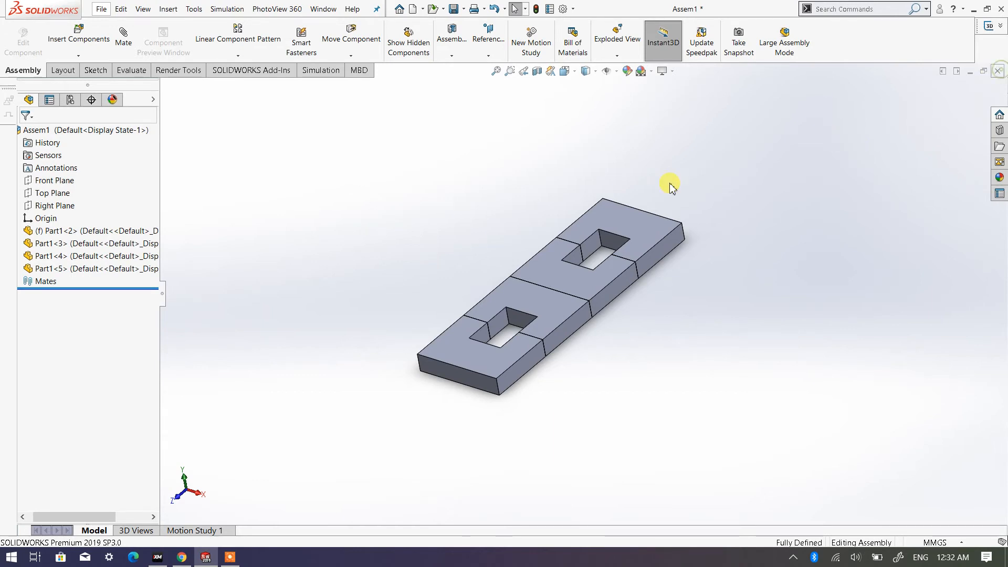
- Close the assembly and create a new part document
key("ctrl+w")
left_click(457, 283)
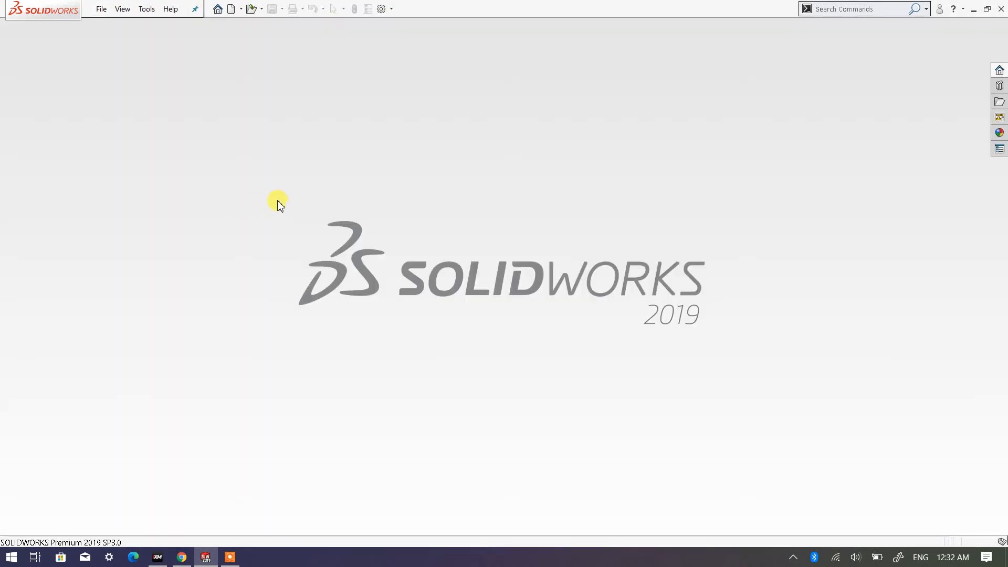
left_click(232, 9)
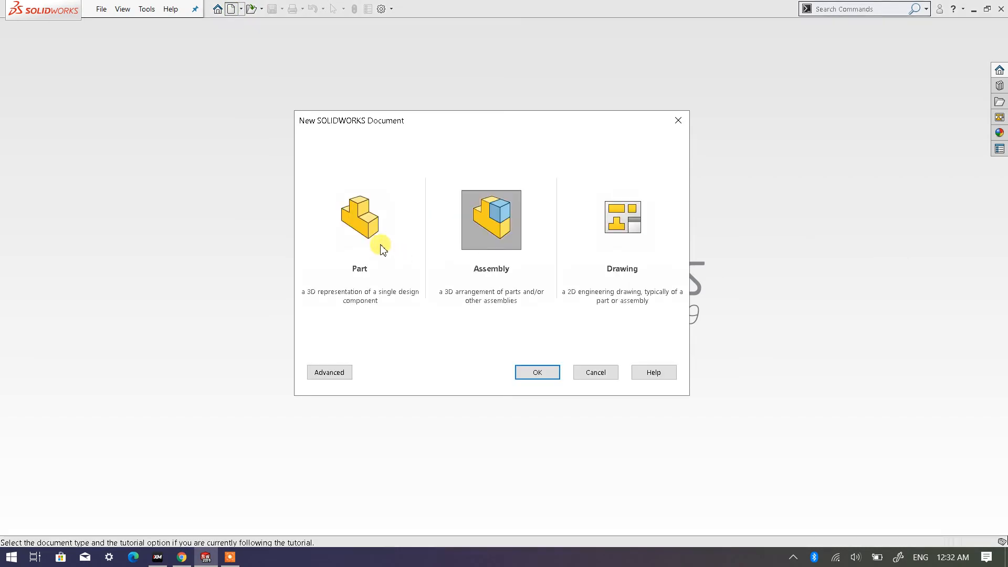
left_click(364, 233)
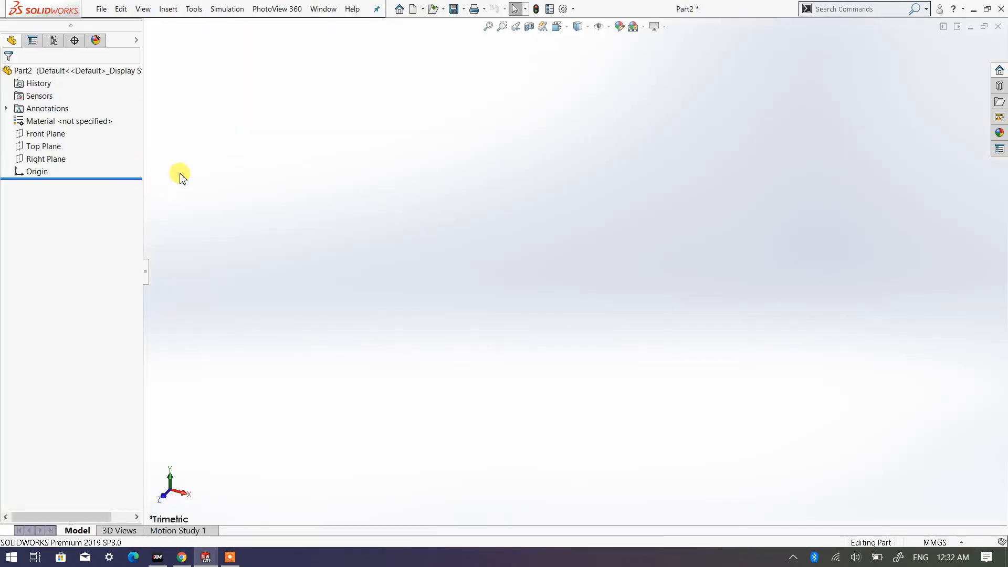
- Sketch a center rectangle about 162 by 96 mm on the Top Plane, centred on the origin
left_click(47, 206)
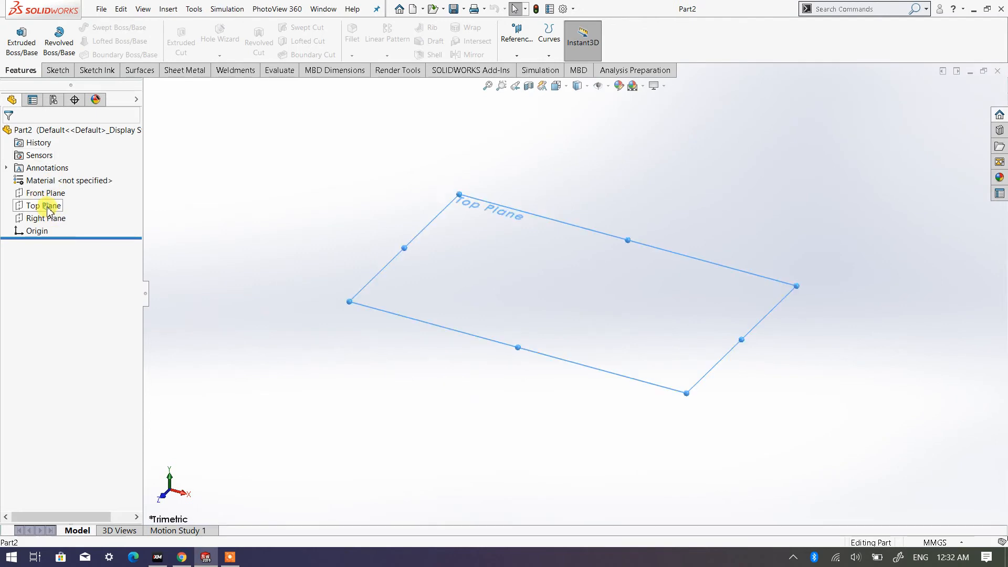
left_click(77, 192)
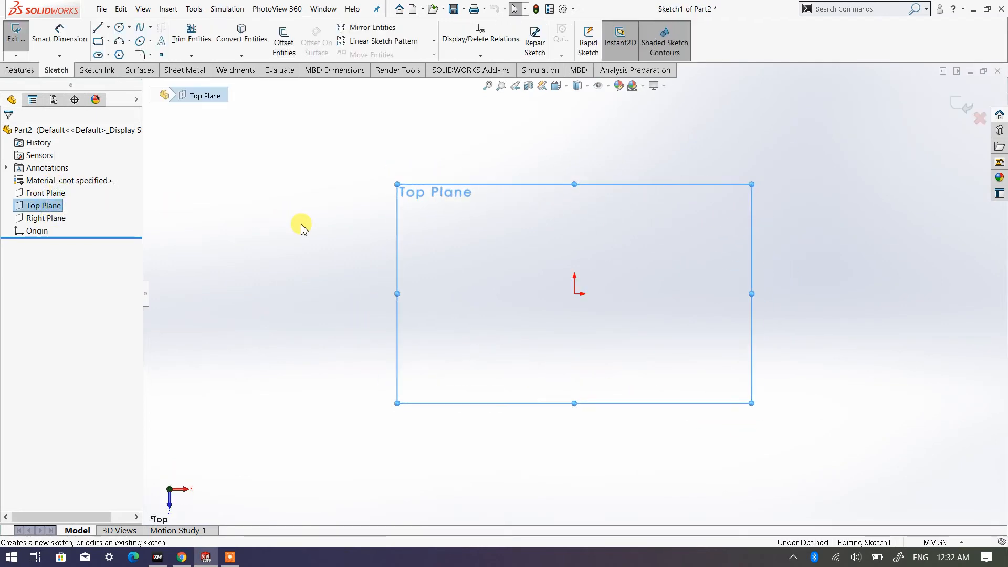
left_click(109, 42)
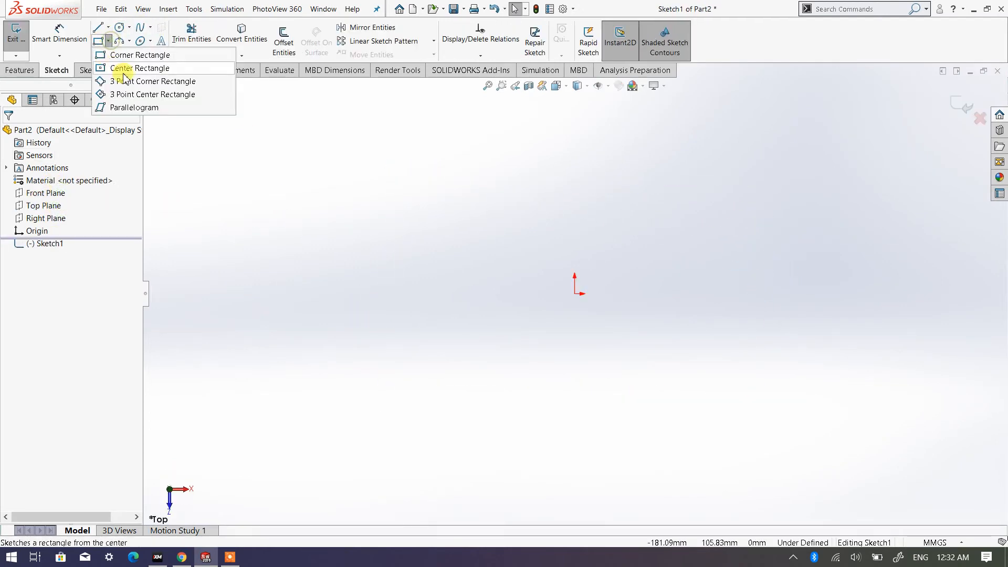
left_click(129, 68)
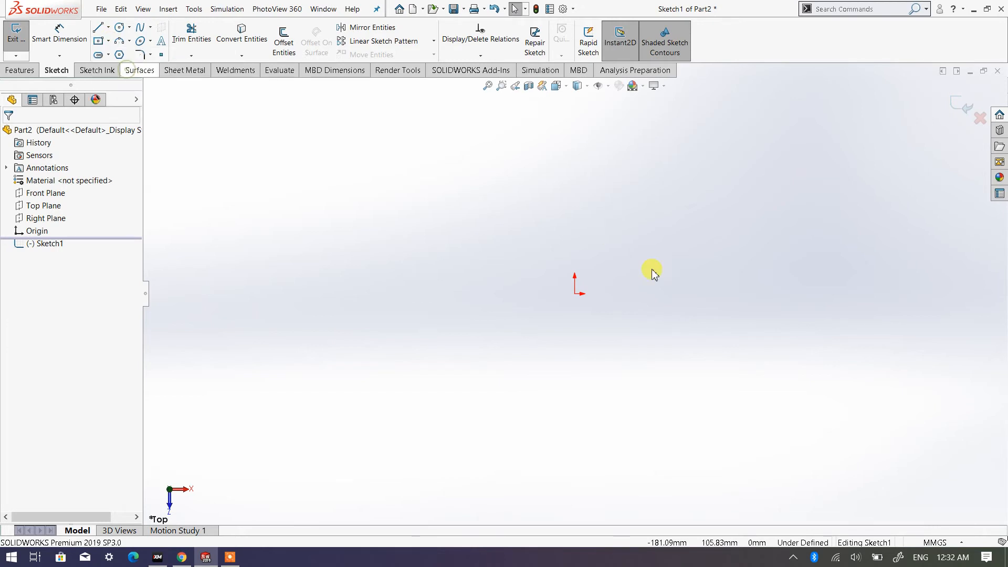
left_click(574, 293)
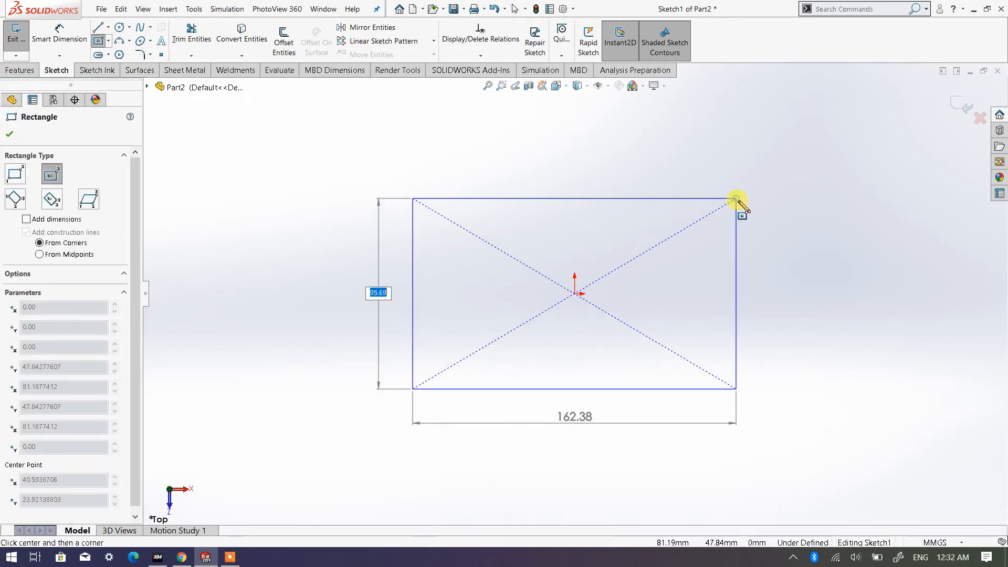
left_click(735, 199)
- Dimension the rectangle's horizontal edge to 200 mm
right_click(815, 224)
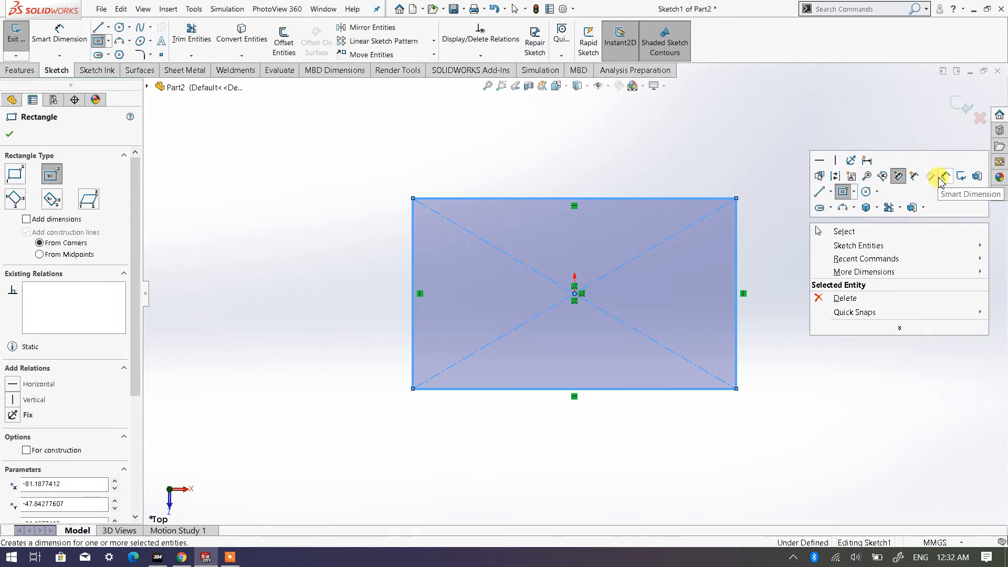
key("Escape")
left_click(627, 198)
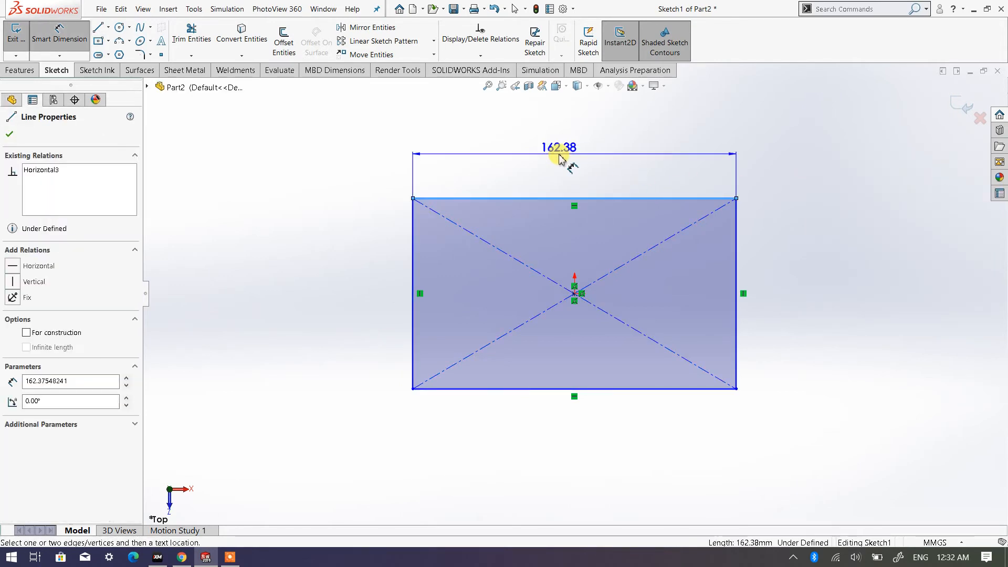
left_click(558, 154)
double_click(561, 152)
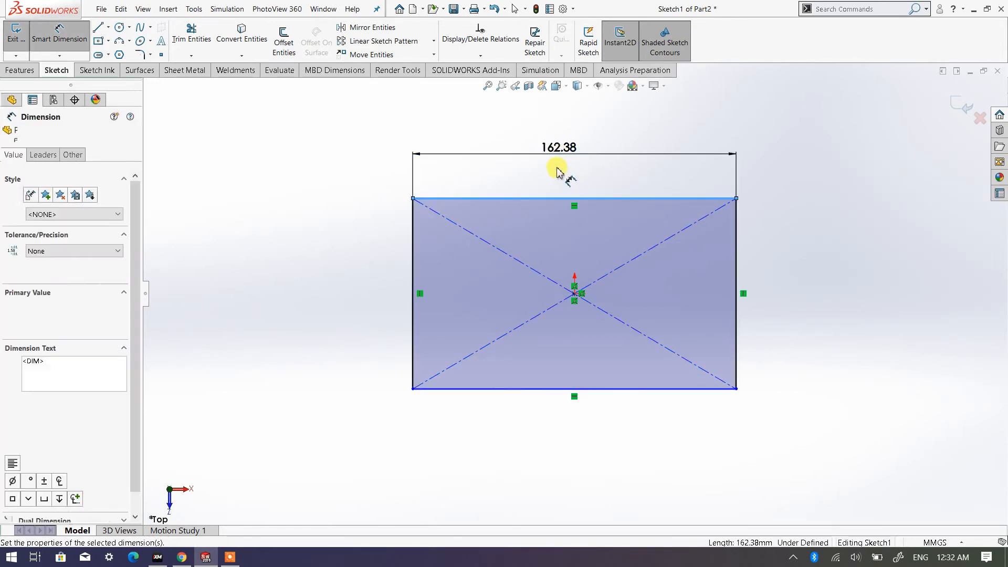
type("200")
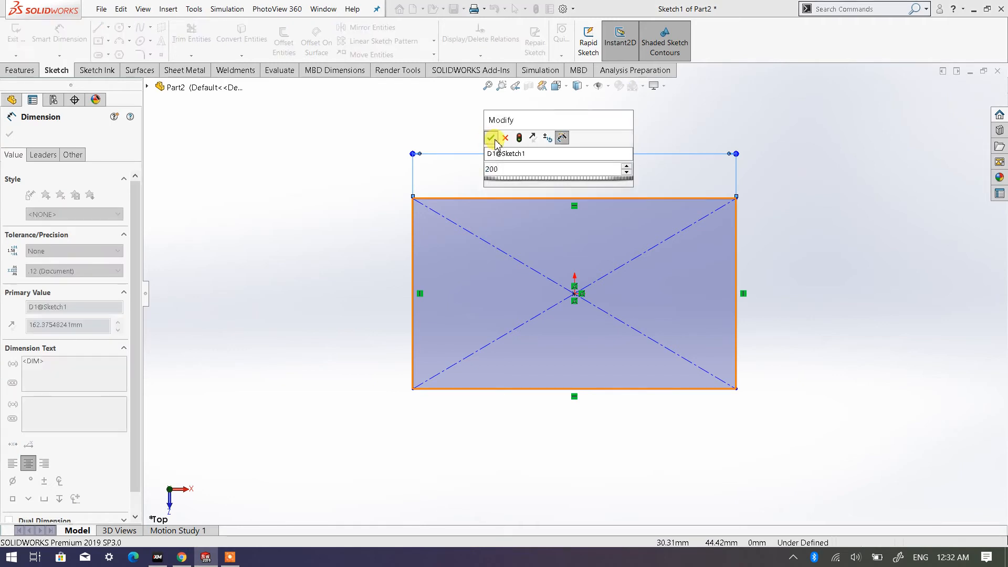
left_click(490, 138)
key("Escape")
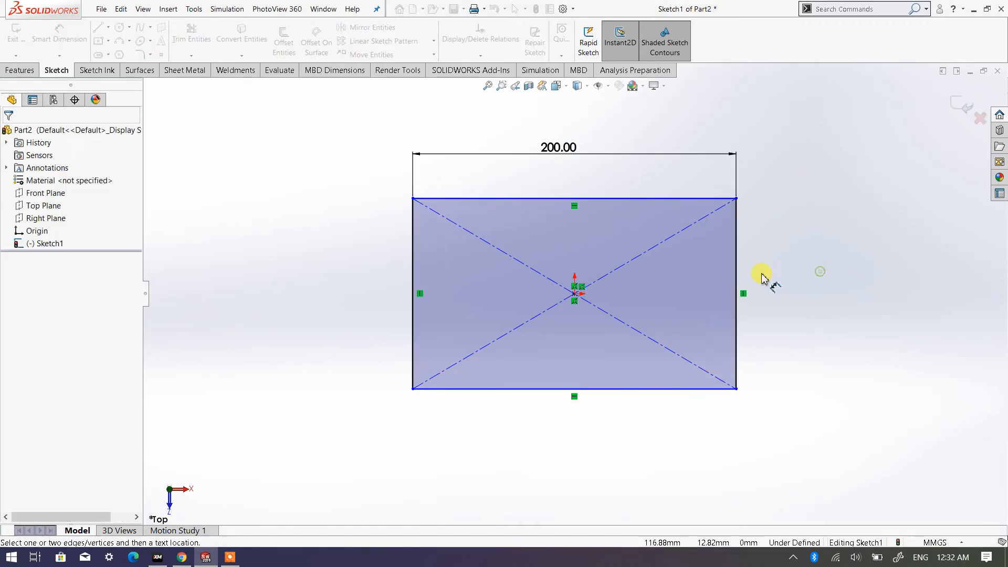
- Dimension the rectangle's vertical edge to 100 mm and finish dimensioning
left_click(737, 283)
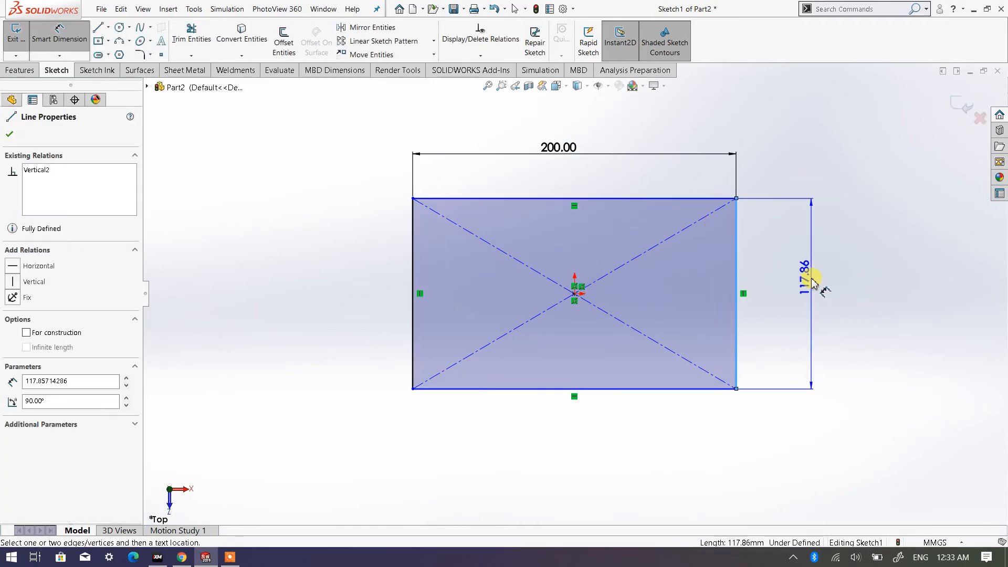
left_click(811, 281)
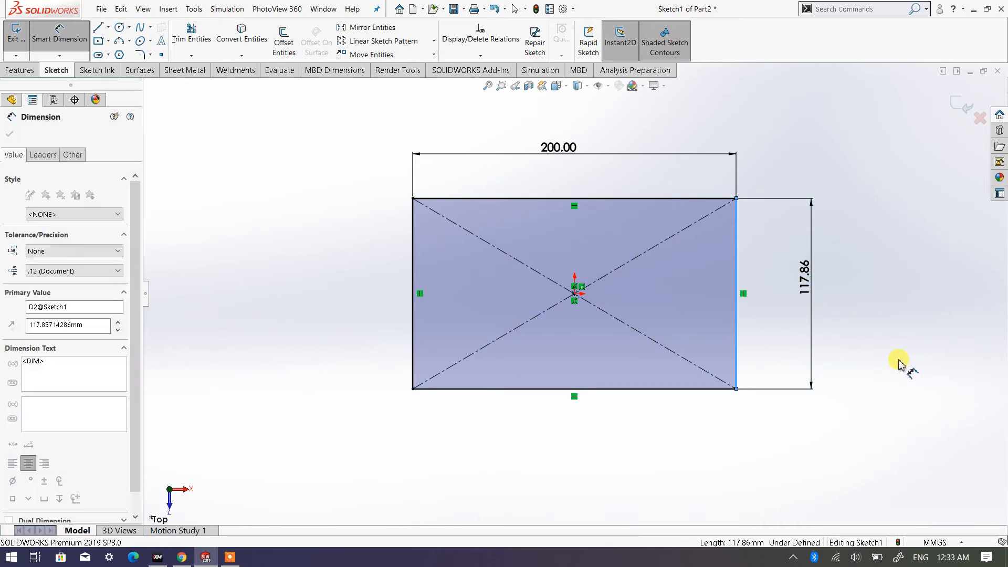
type("100")
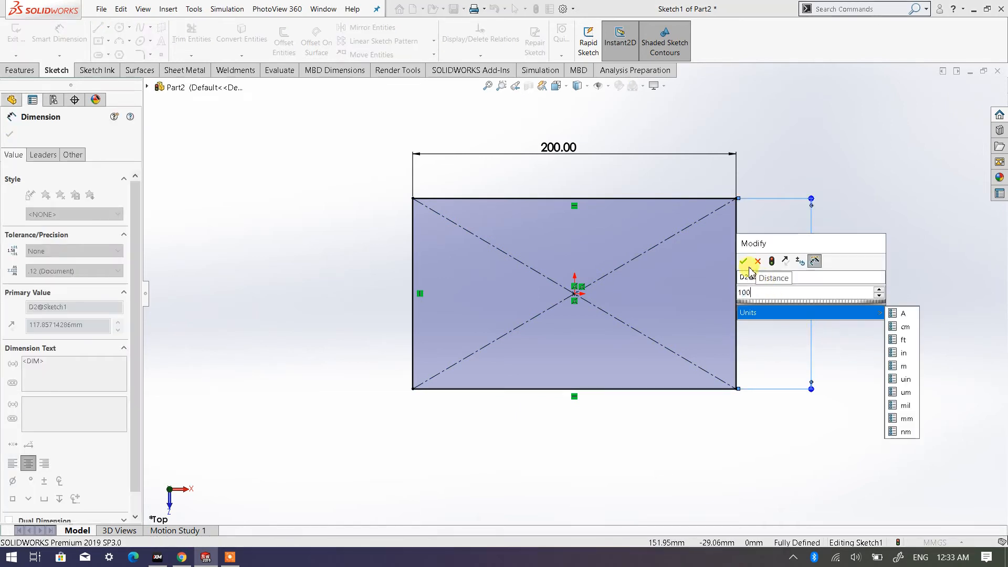
left_click(743, 261)
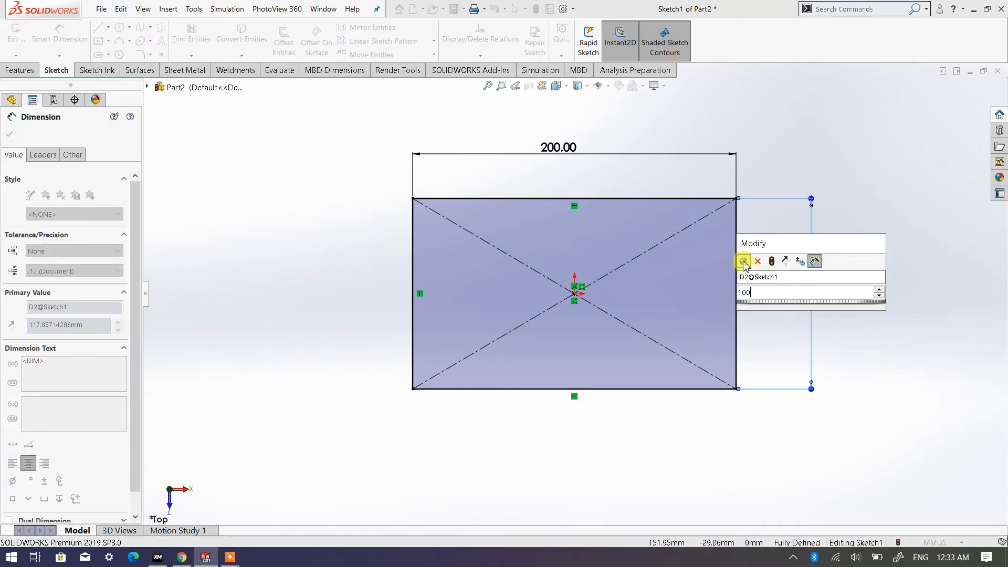
right_click(836, 173)
left_click(856, 205)
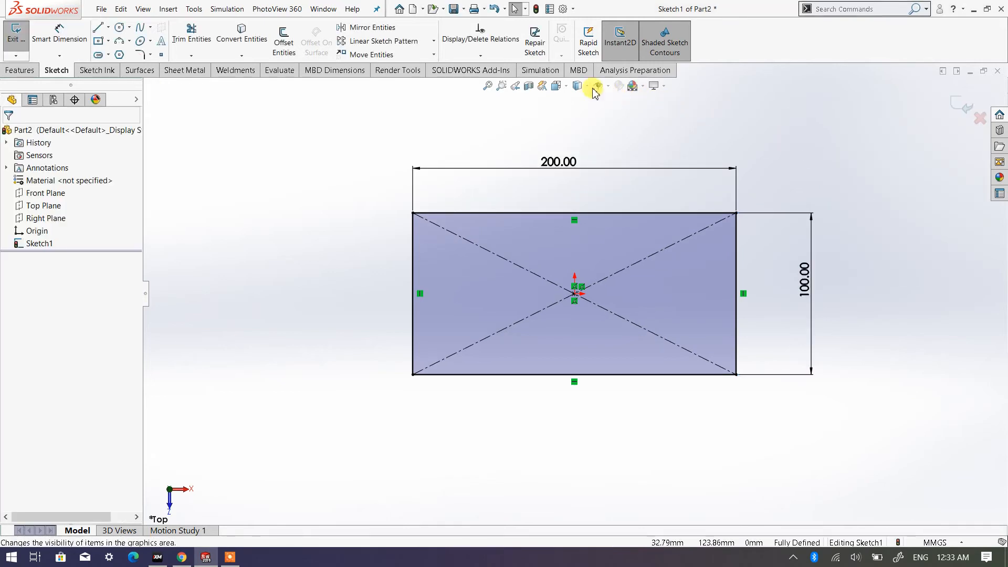
- Show the rectangle in isometric view and extrude it 20 mm blind into a solid plate
left_click(556, 85)
left_click(626, 115)
left_click(635, 129)
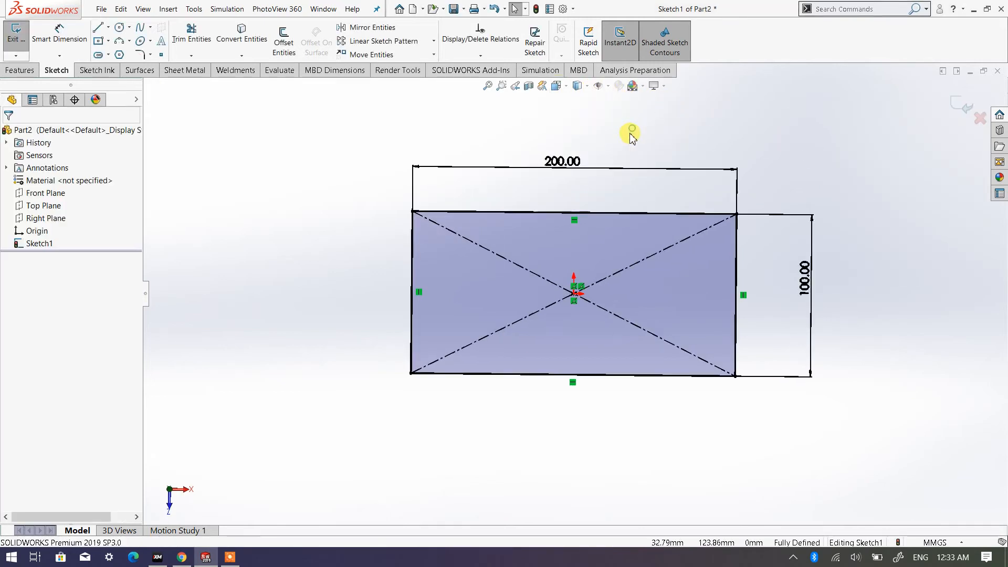
left_click(20, 70)
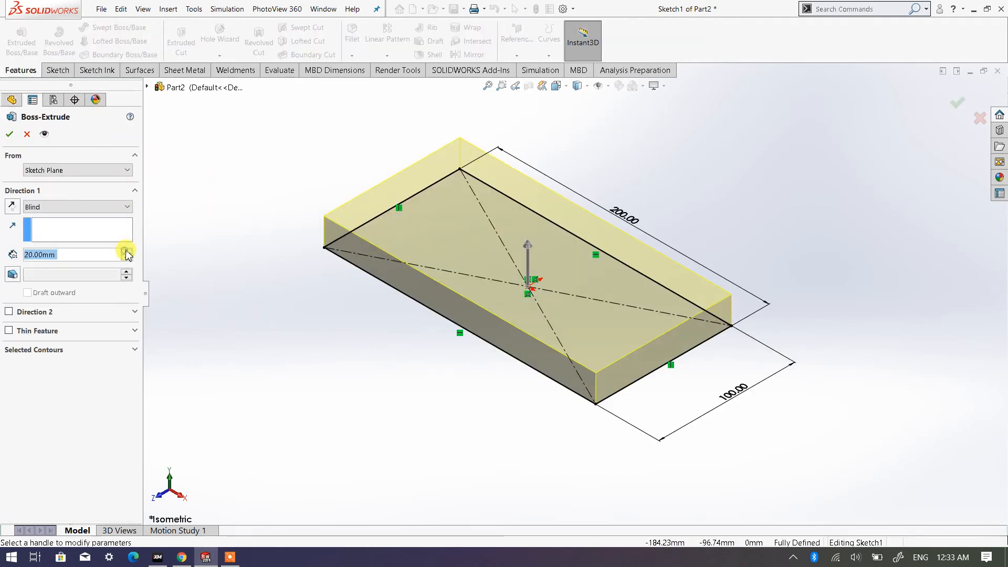
left_click(10, 137)
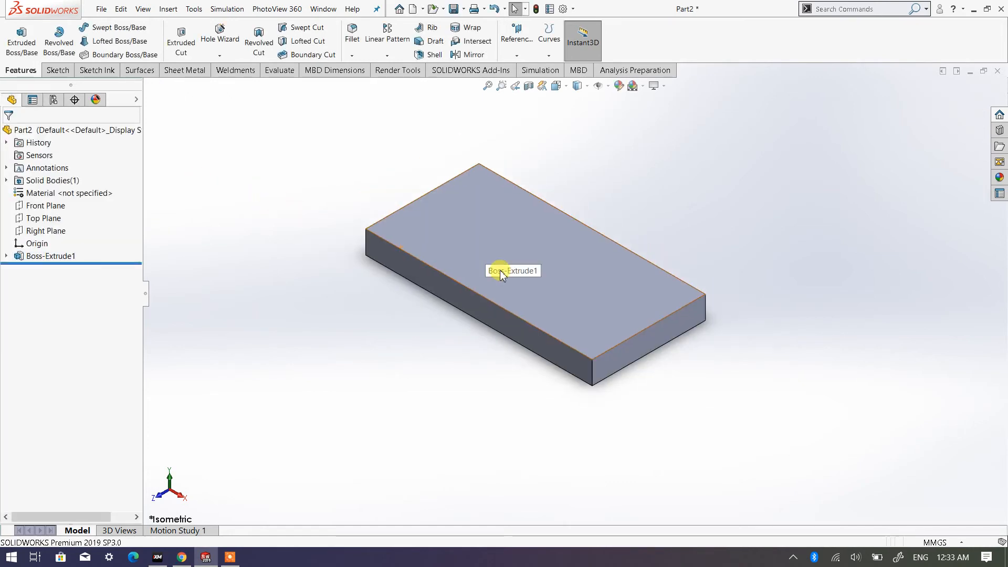
- Use Hole Wizard to place four Ø20.0 ANSI Metric drill-size through-all holes near the corners of the plate's top face
middle_click_drag(588, 342, 435, 204)
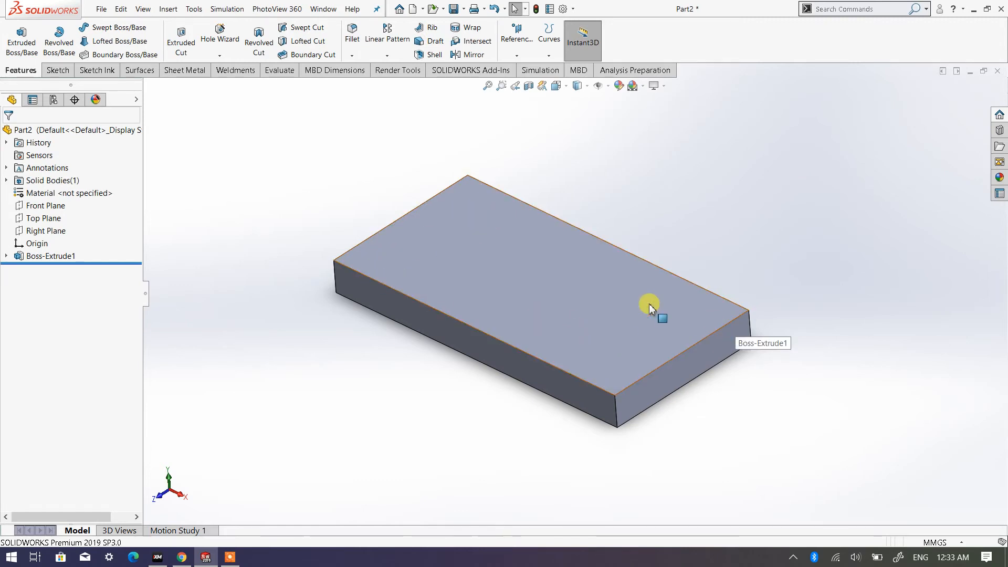
left_click(219, 37)
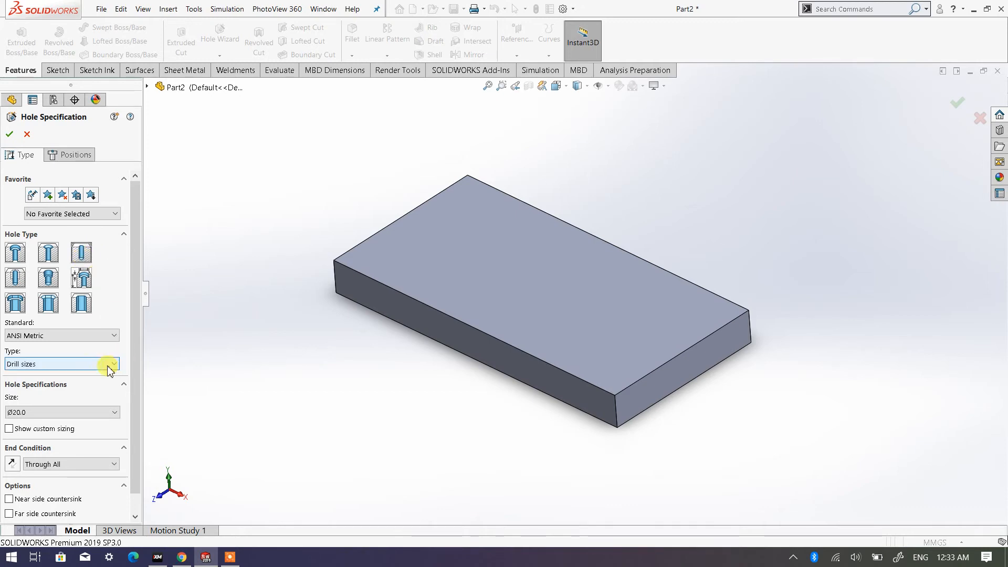
scroll(49, 351, "down", 1)
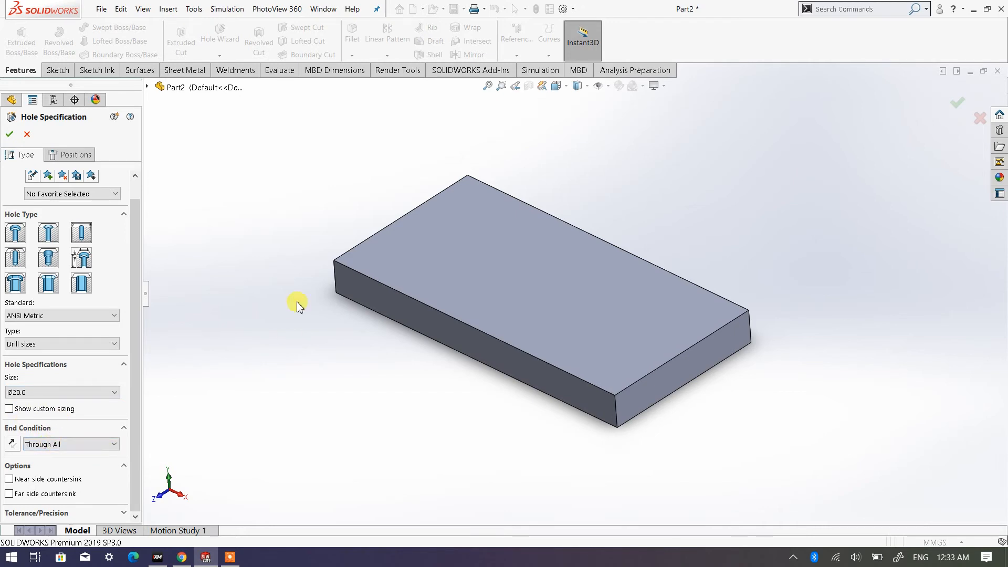
scroll(273, 260, "down", 2)
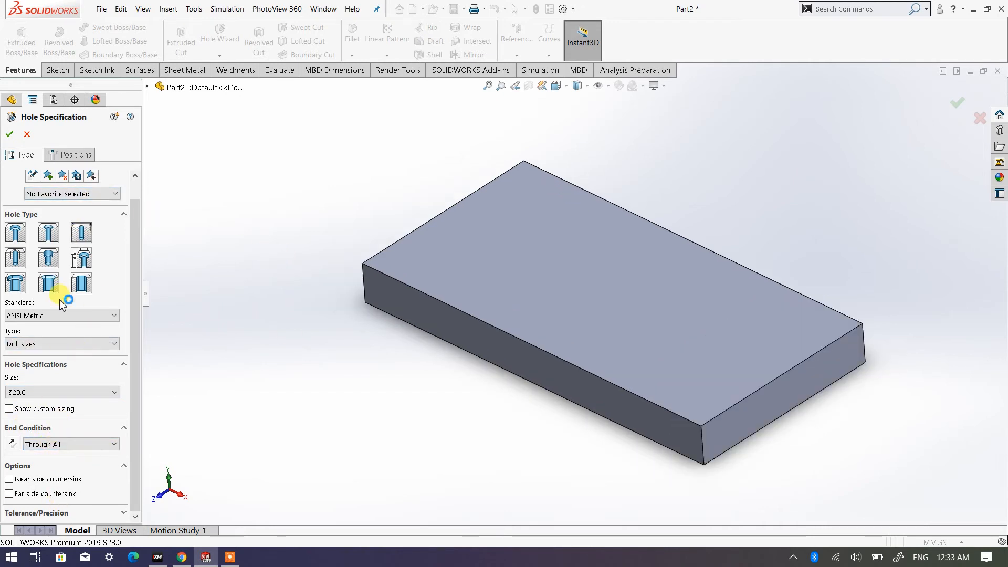
left_click(75, 155)
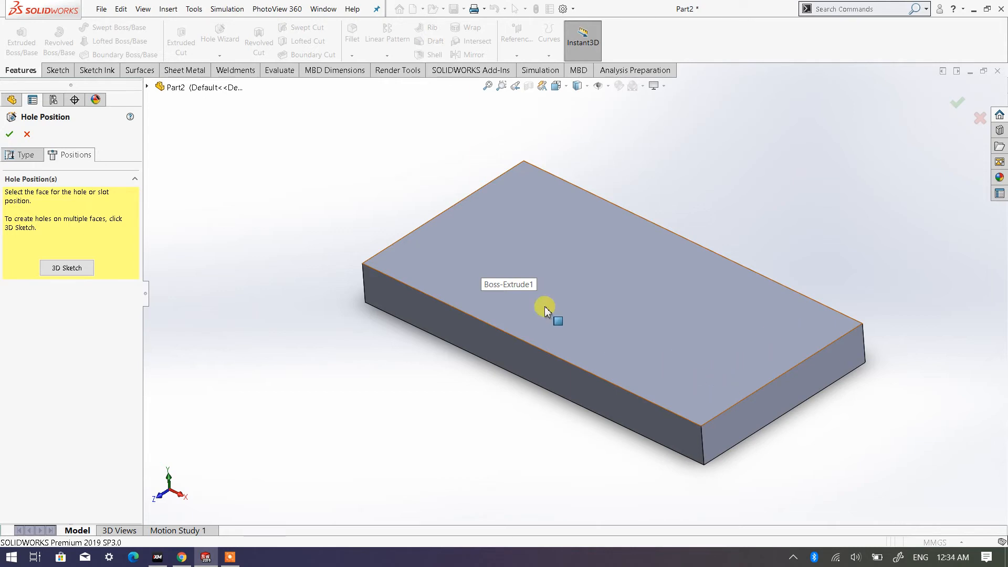
left_click(576, 300)
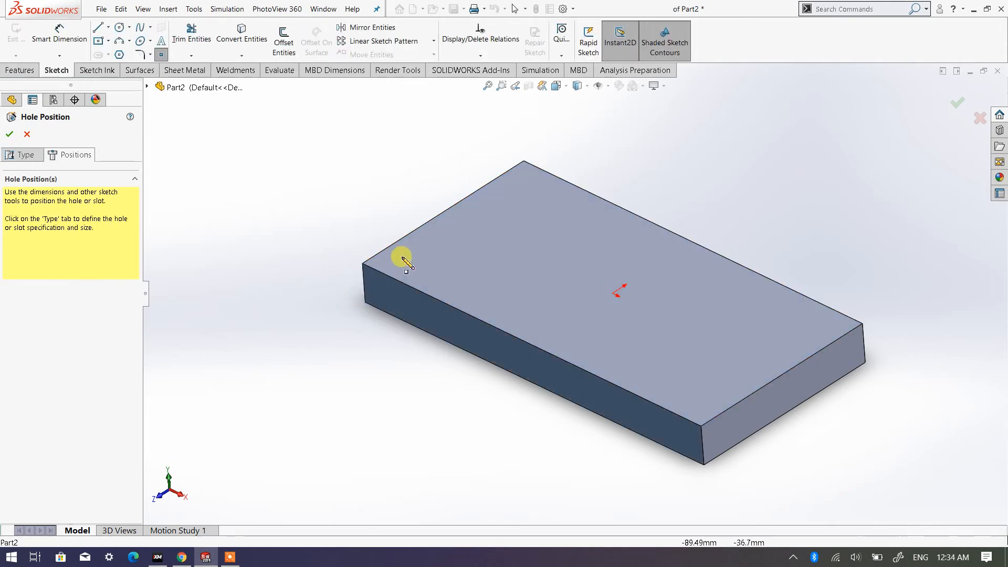
left_click(441, 254)
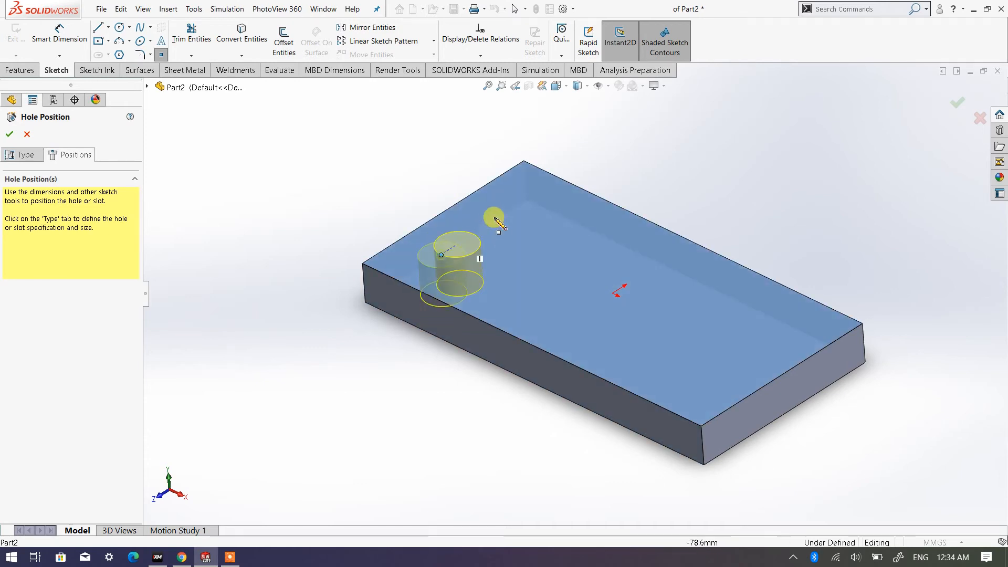
left_click(521, 197)
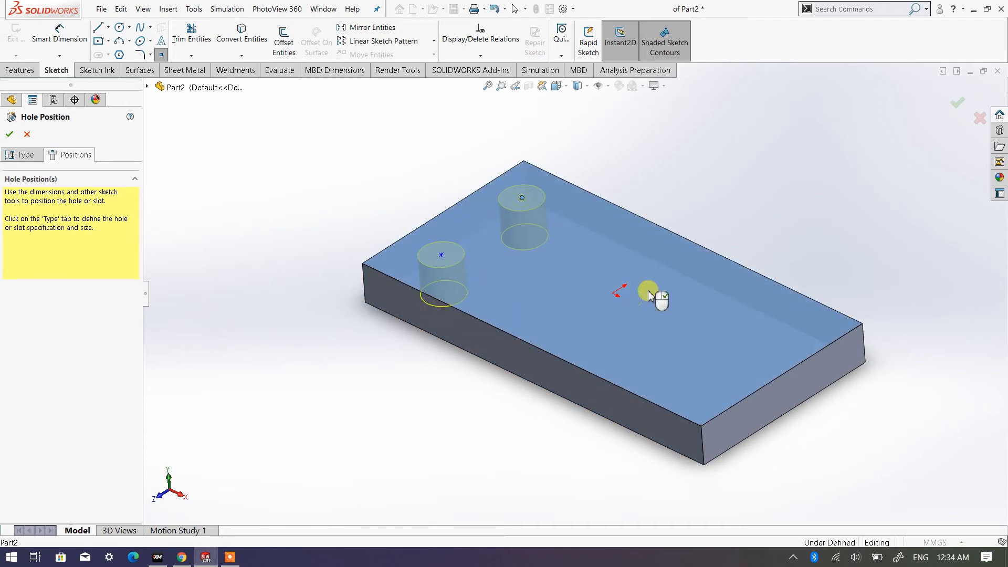
left_click(692, 370)
left_click(777, 326)
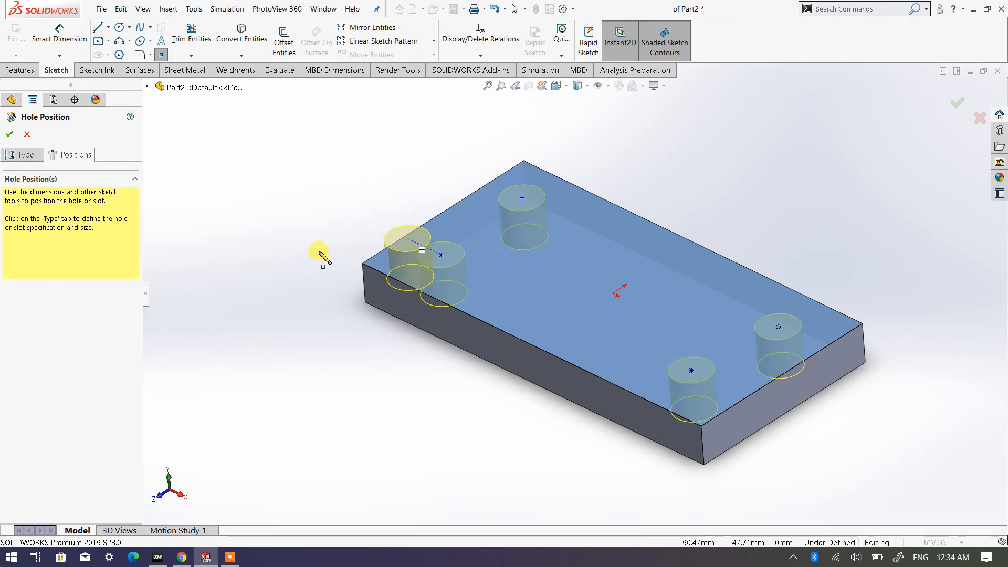
right_click(313, 159)
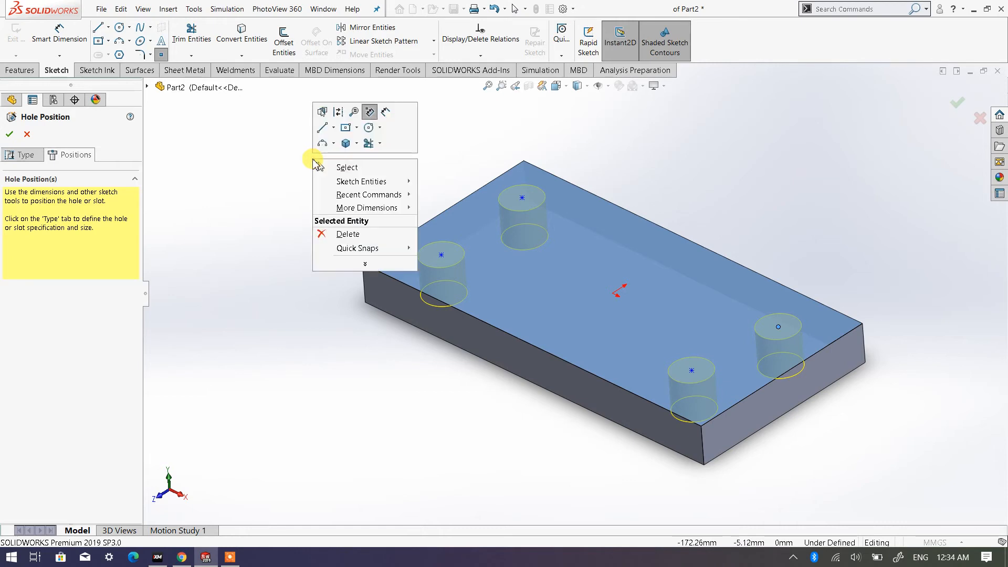
left_click(343, 168)
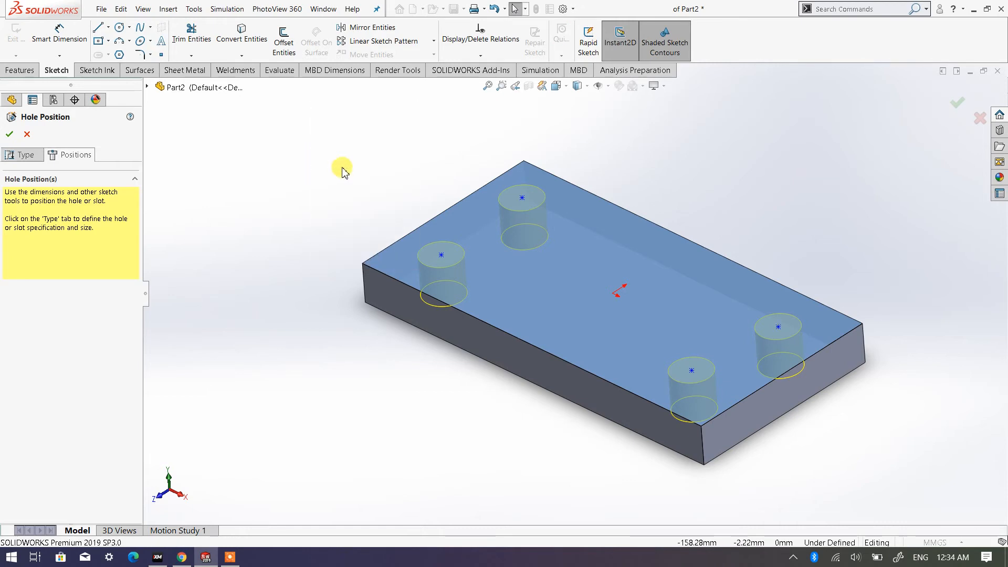
- Dimension the upper-left hole's centre 20 mm from the plate's left edge
left_click(566, 86)
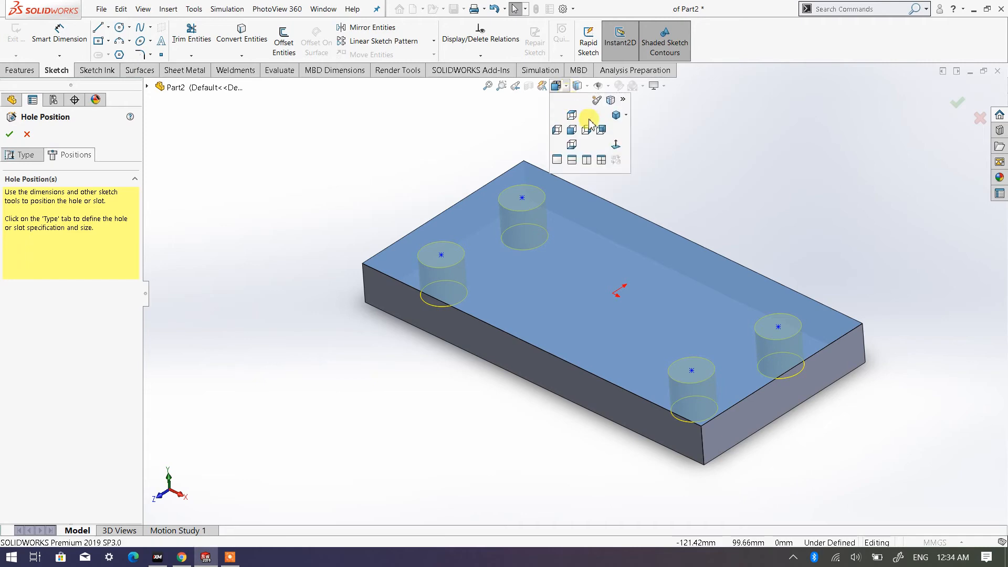
left_click(617, 147)
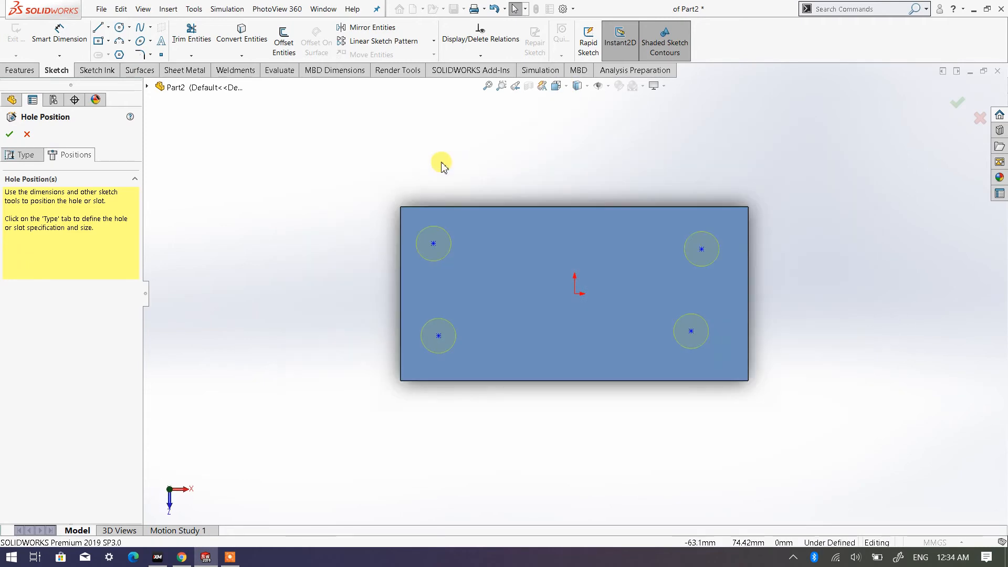
left_click(59, 33)
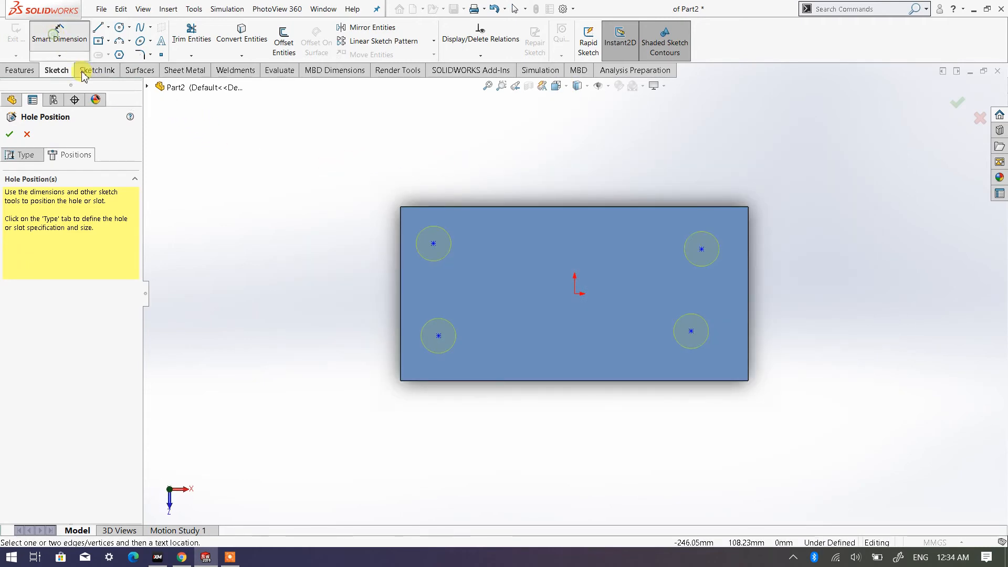
left_click(434, 244)
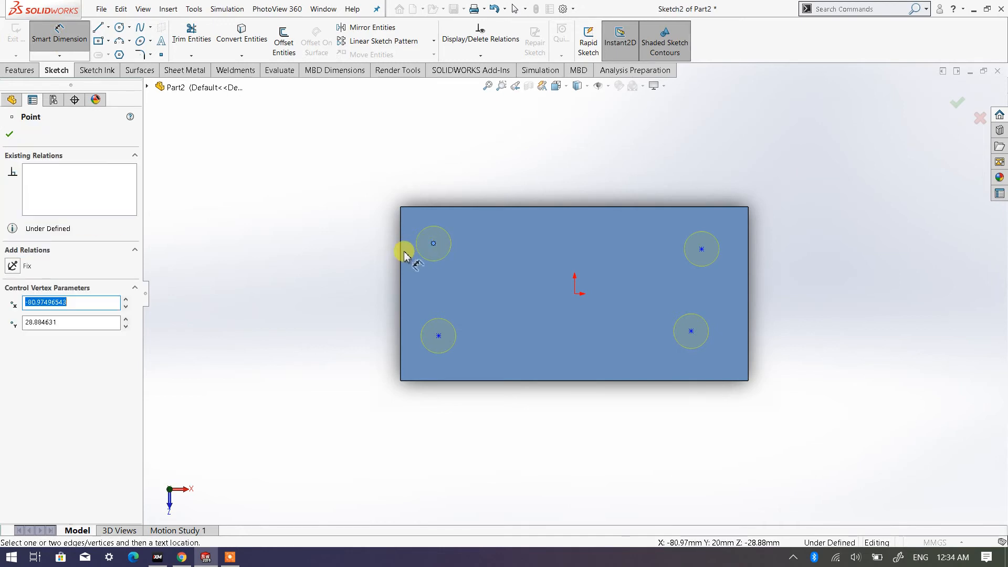
left_click(400, 256)
left_click(419, 168)
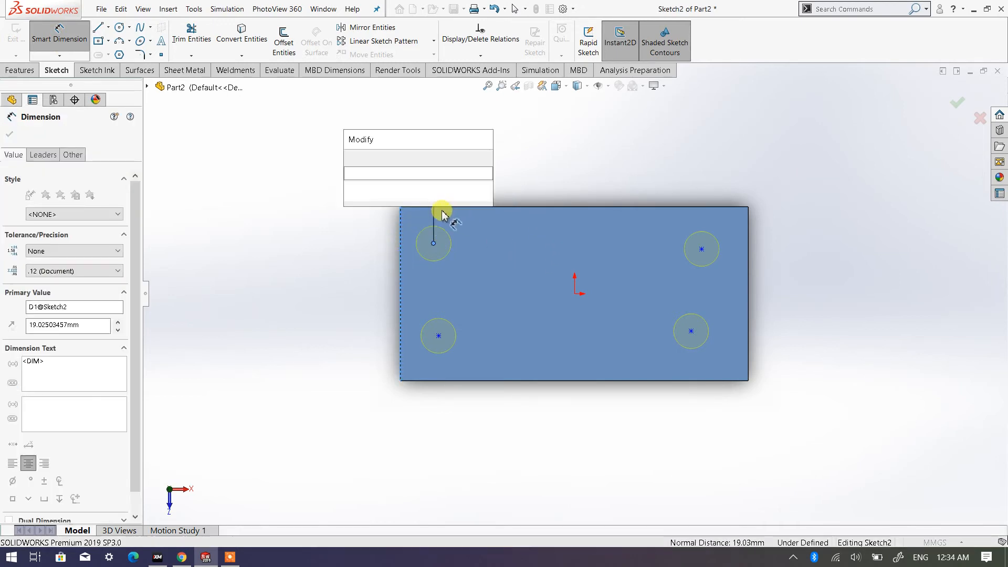
type("20")
left_click(351, 158)
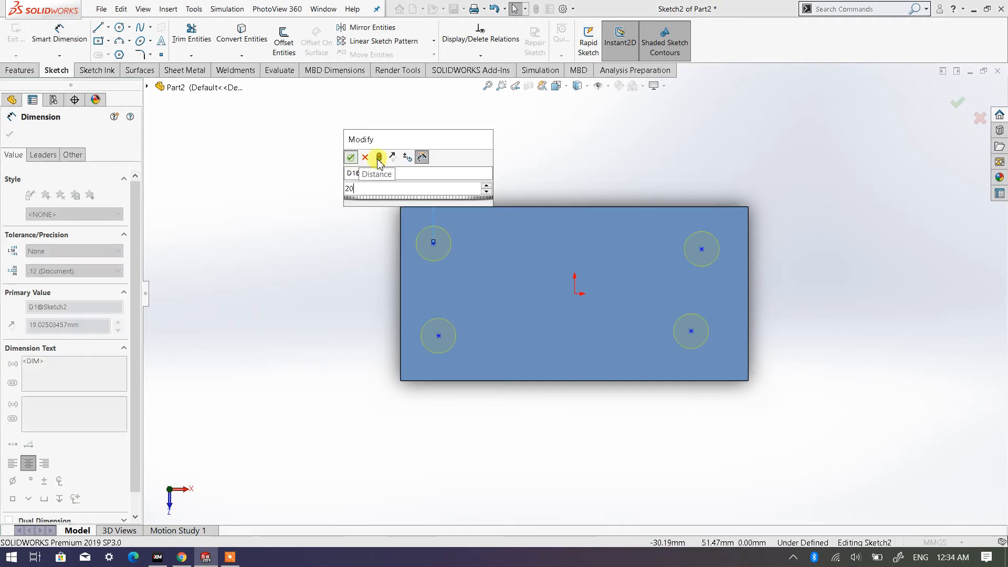
- Dimension the upper-left hole's centre 20 mm from the plate's upper edge and finish dimensioning
left_click(435, 243)
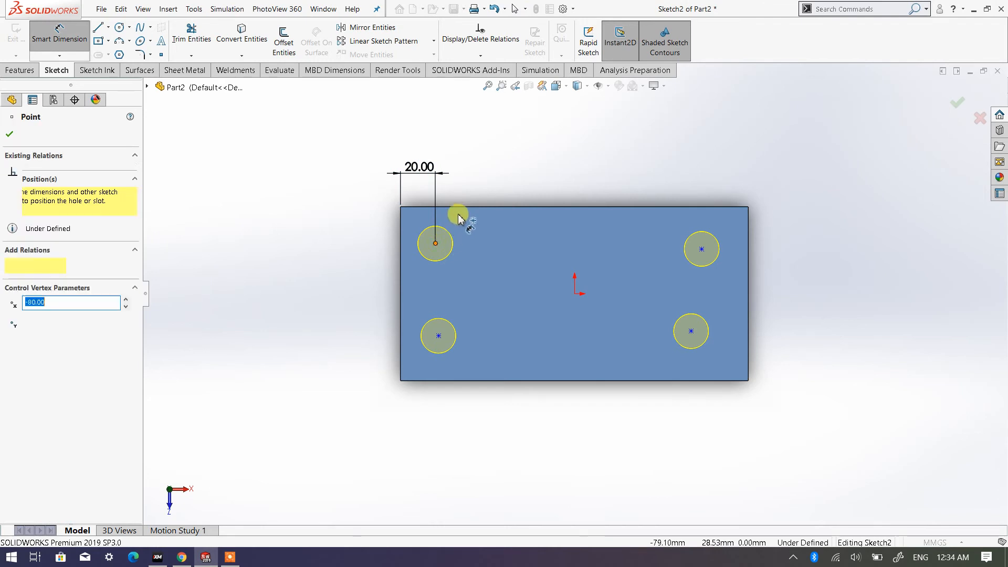
left_click(462, 208)
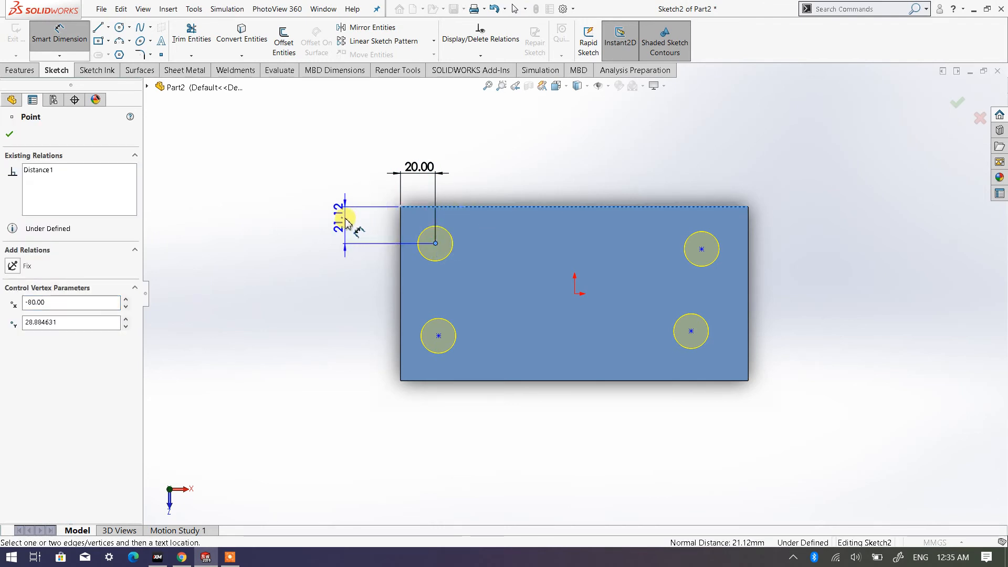
left_click(358, 236)
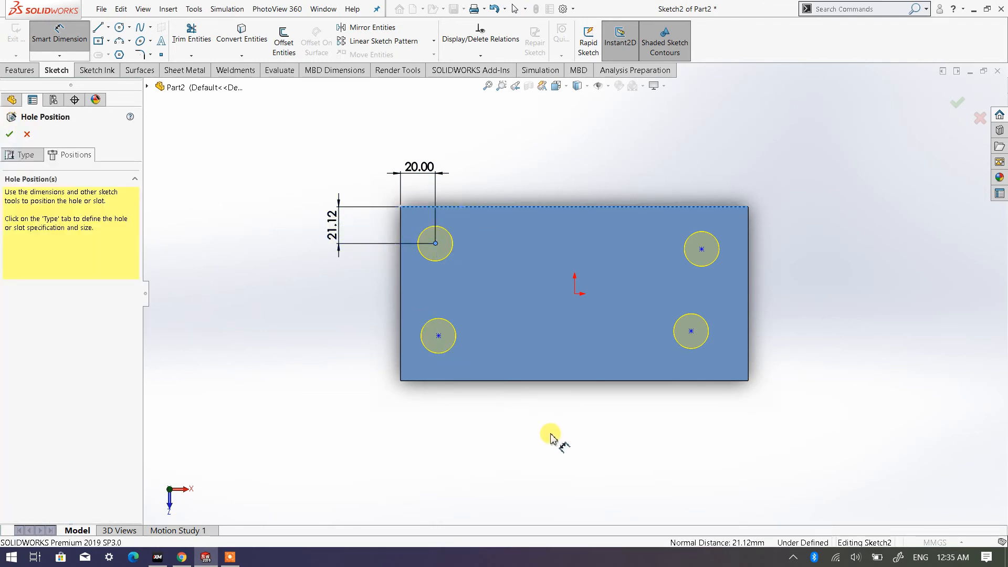
double_click(330, 231)
type("20")
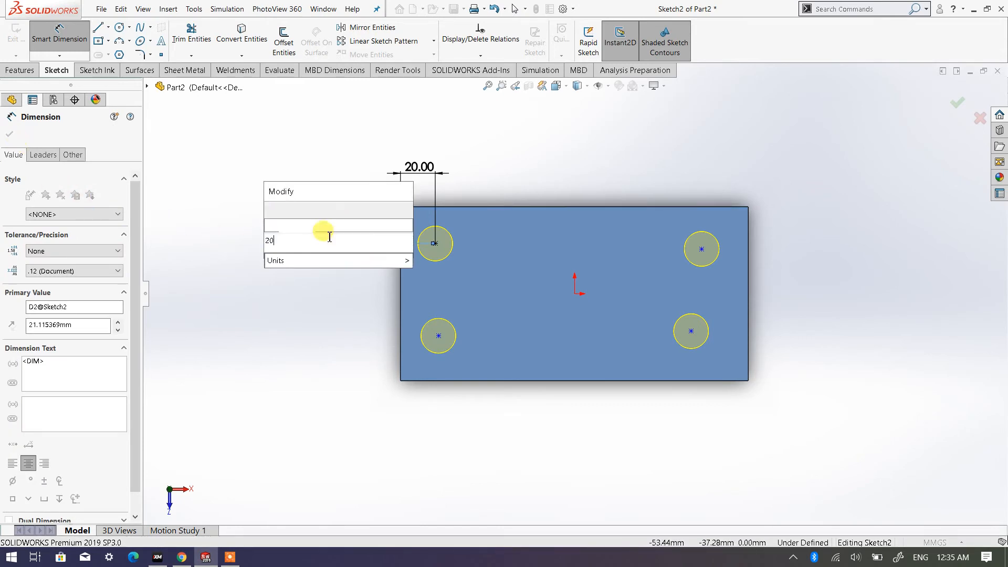
key("Return")
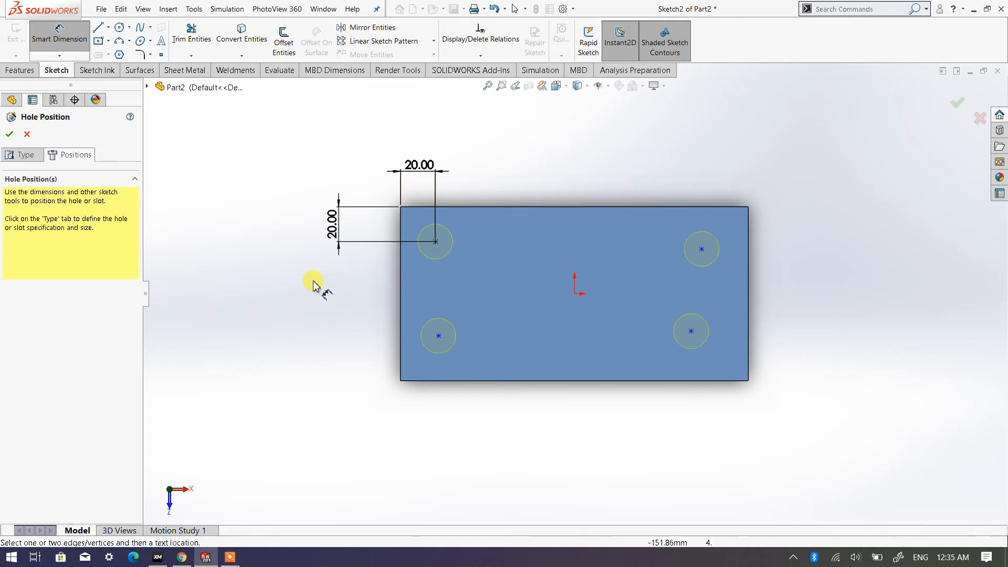
right_click(243, 282)
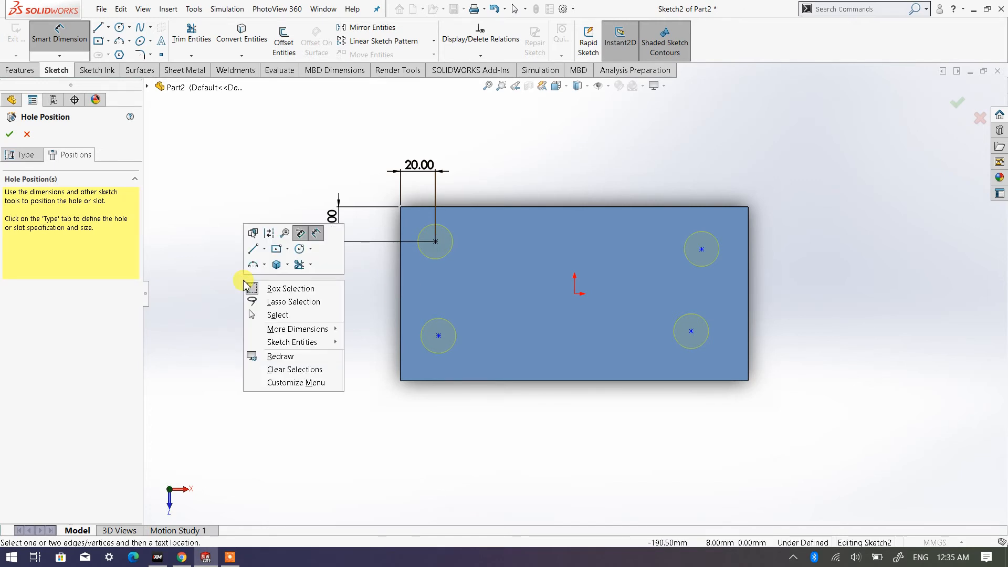
left_click(278, 313)
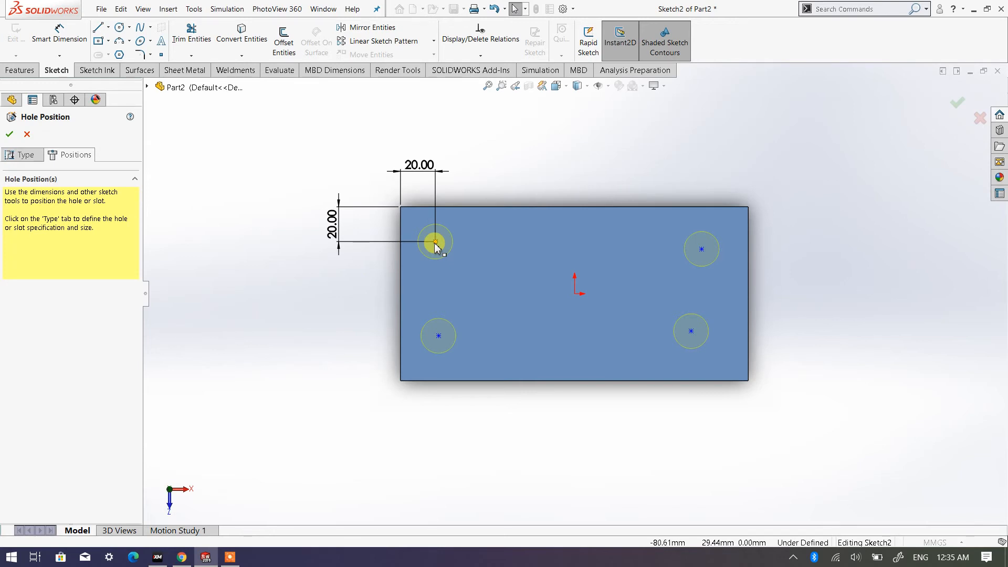
- Add a vertical relation between the centre points of the two left holes
left_click(435, 243)
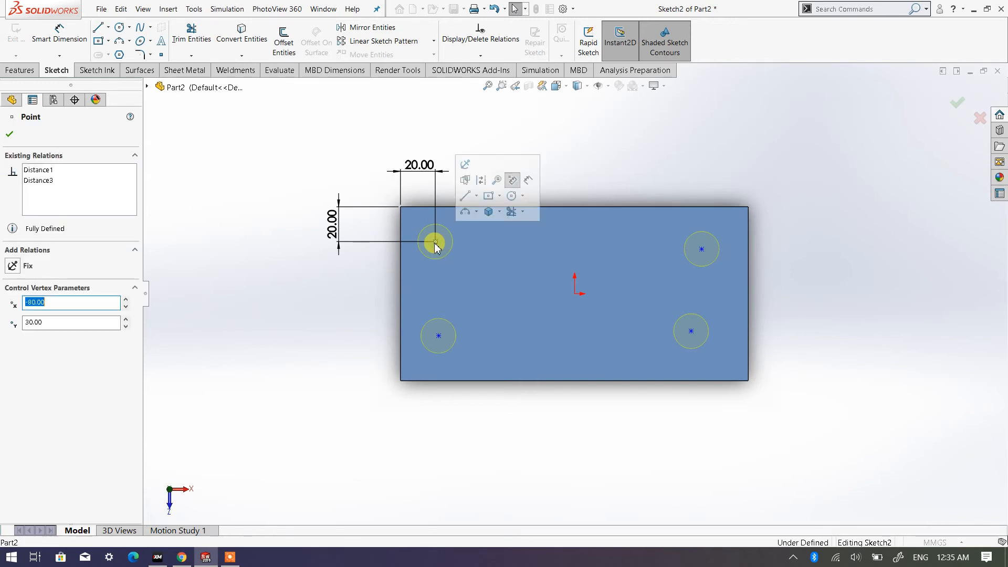
left_click(439, 336, "ctrl")
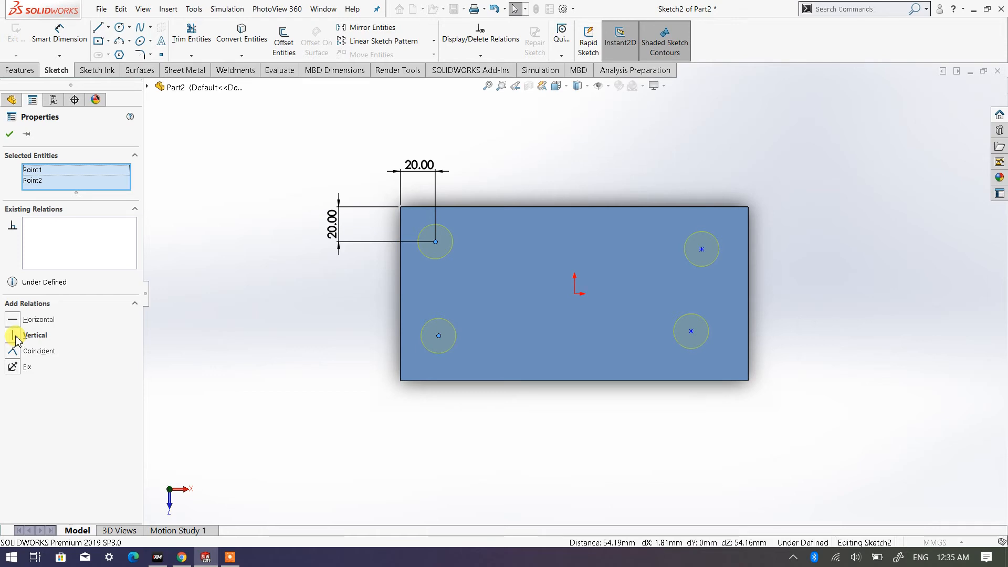
left_click(11, 138)
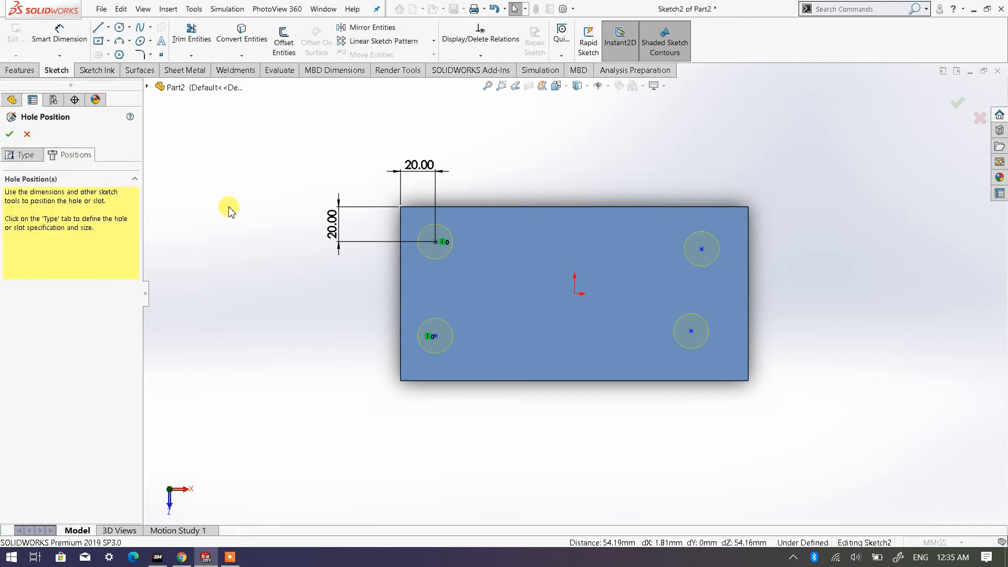
- Dimension the lower-left hole's centre 20 mm from the plate's lower edge and finish dimensioning
left_click(57, 40)
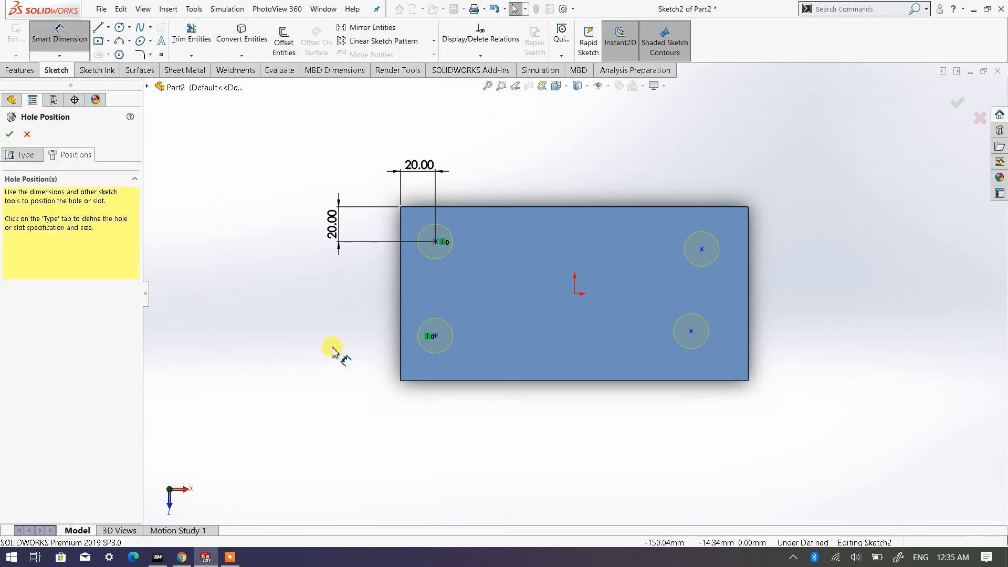
left_click(435, 336)
left_click(448, 381)
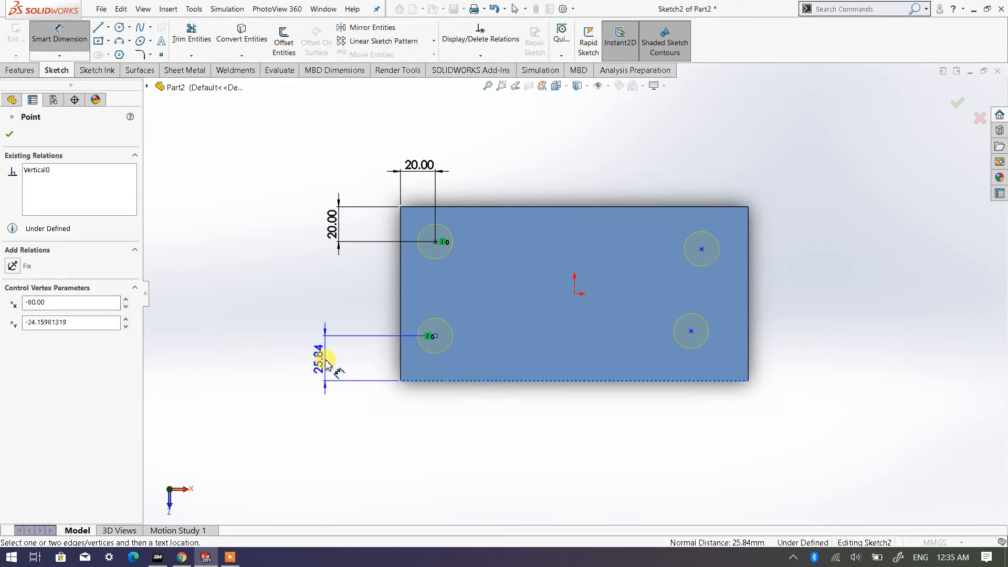
left_click(326, 362)
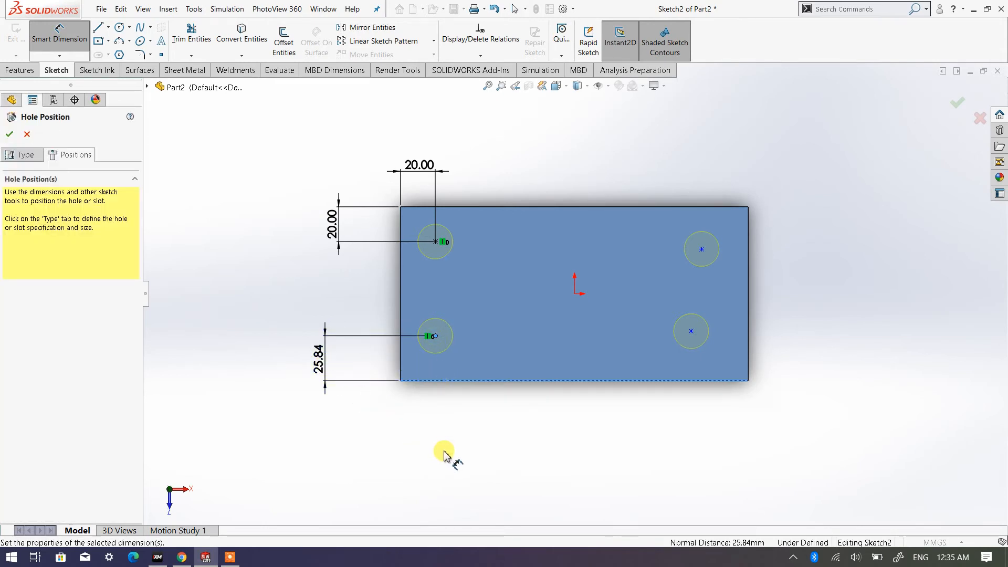
type("20")
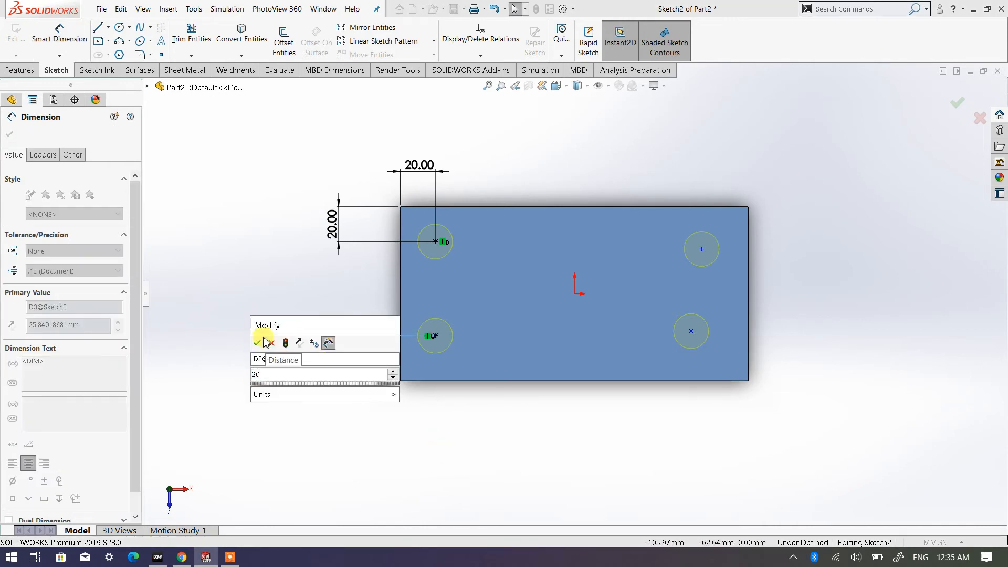
left_click(287, 222)
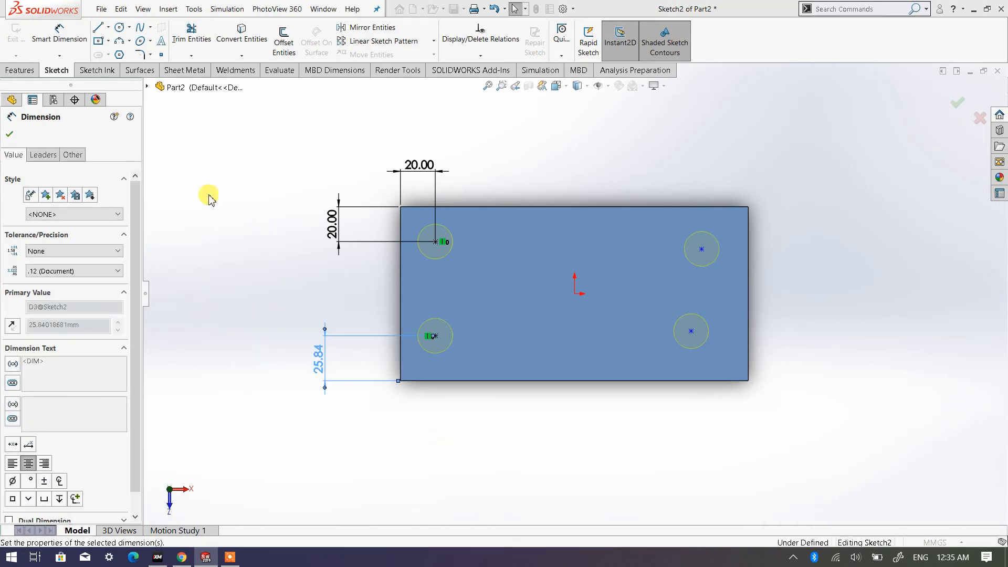
left_click(209, 198)
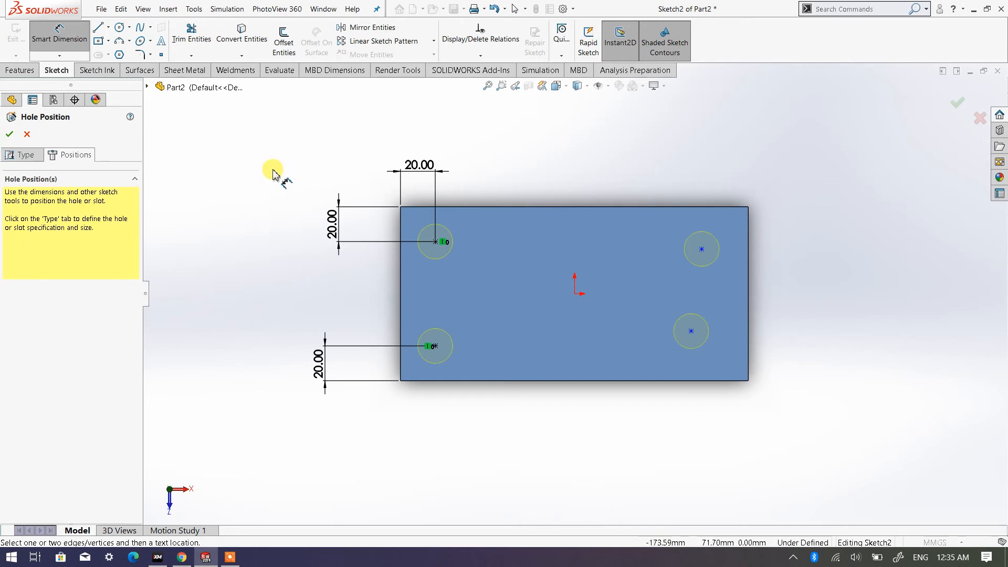
right_click(253, 169)
left_click(283, 205)
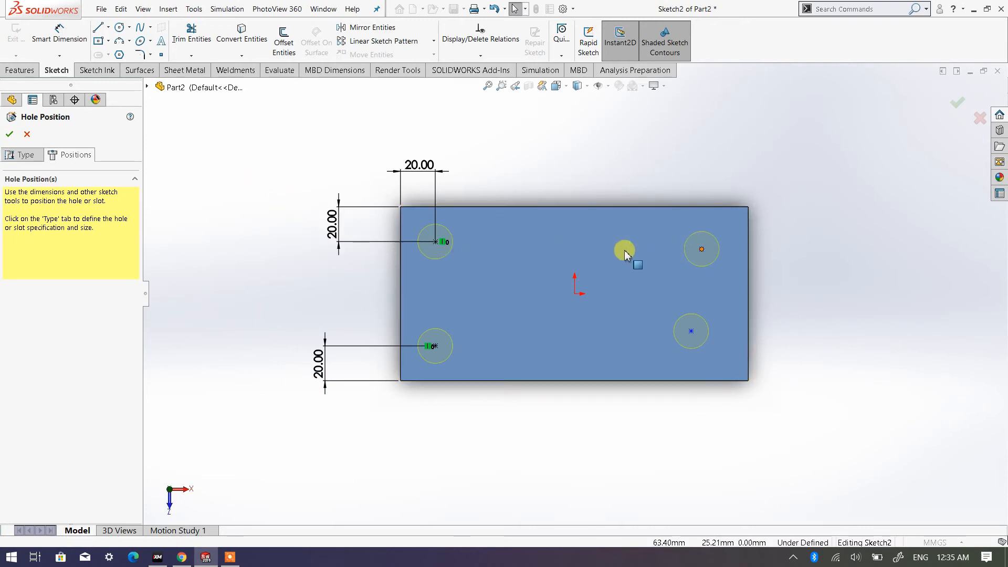
- Add a horizontal relation between the centre points of the two upper holes
left_click(435, 242)
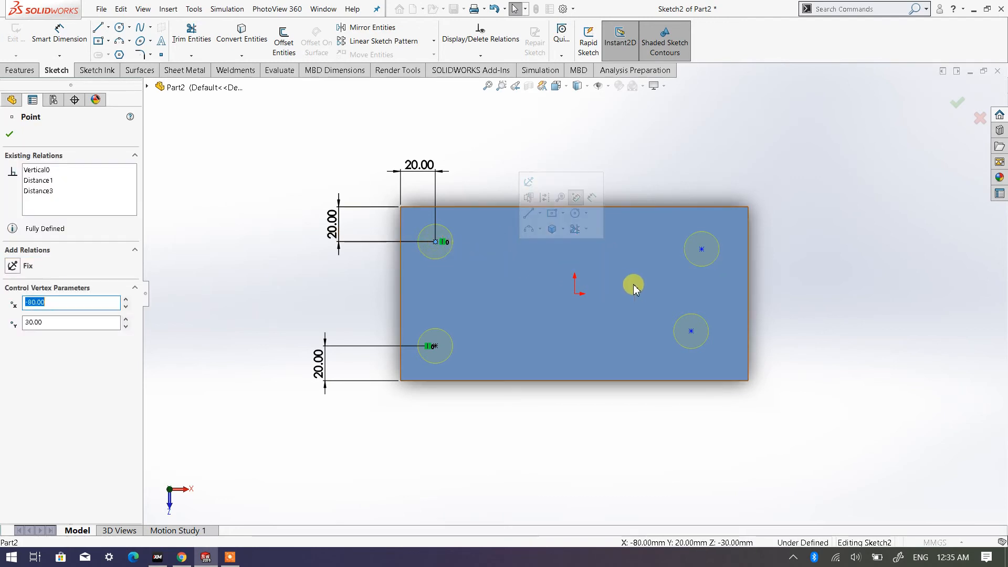
left_click(702, 250, "ctrl")
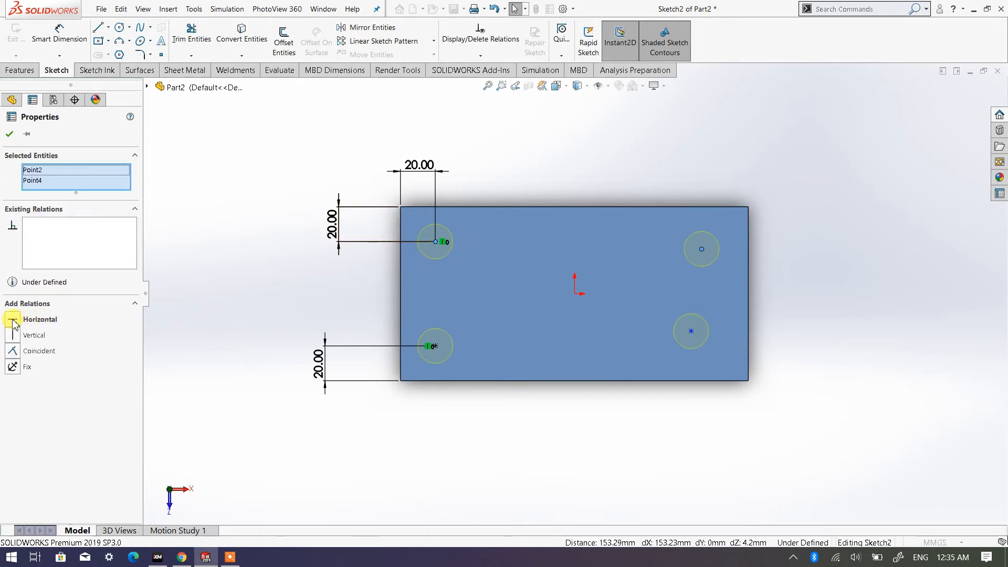
left_click(12, 320)
left_click(15, 136)
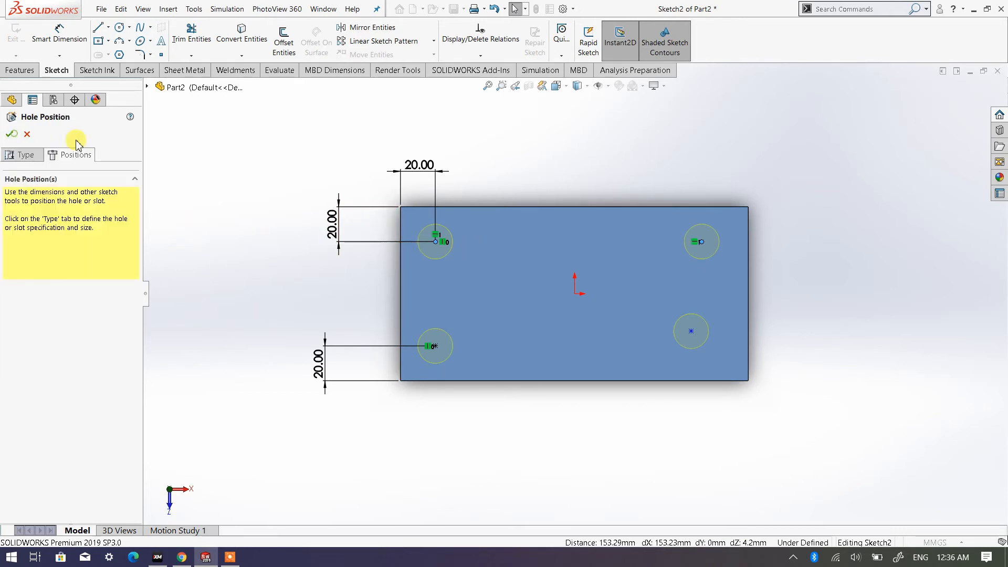
- Add a horizontal relation between the centre points of the two lower holes
left_click(436, 346)
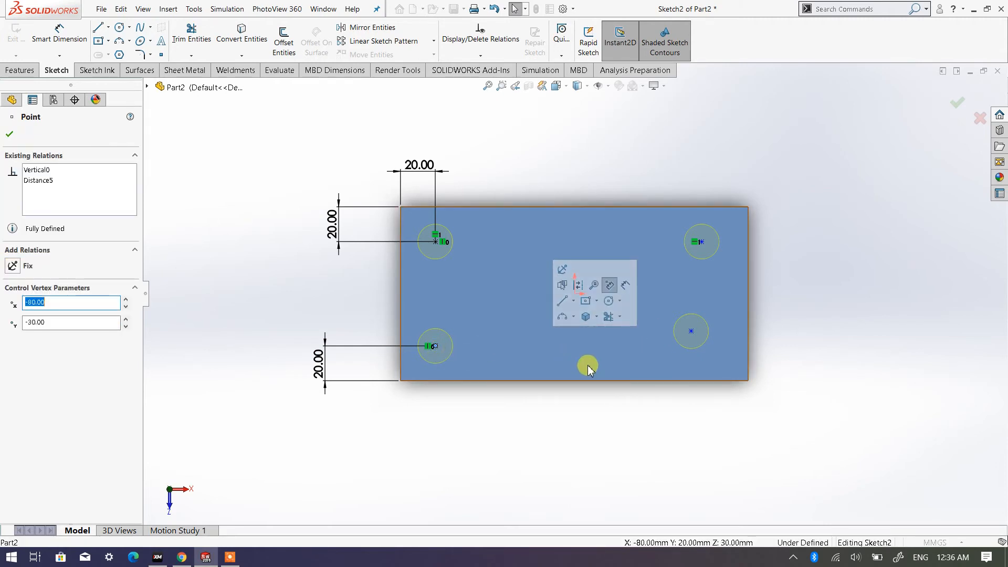
left_click(691, 334, "ctrl")
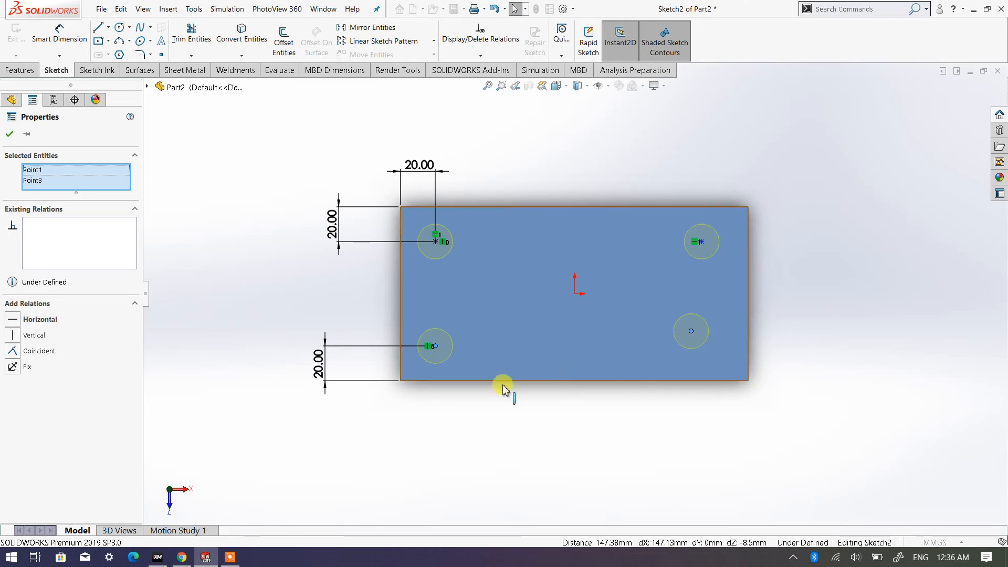
left_click(14, 320)
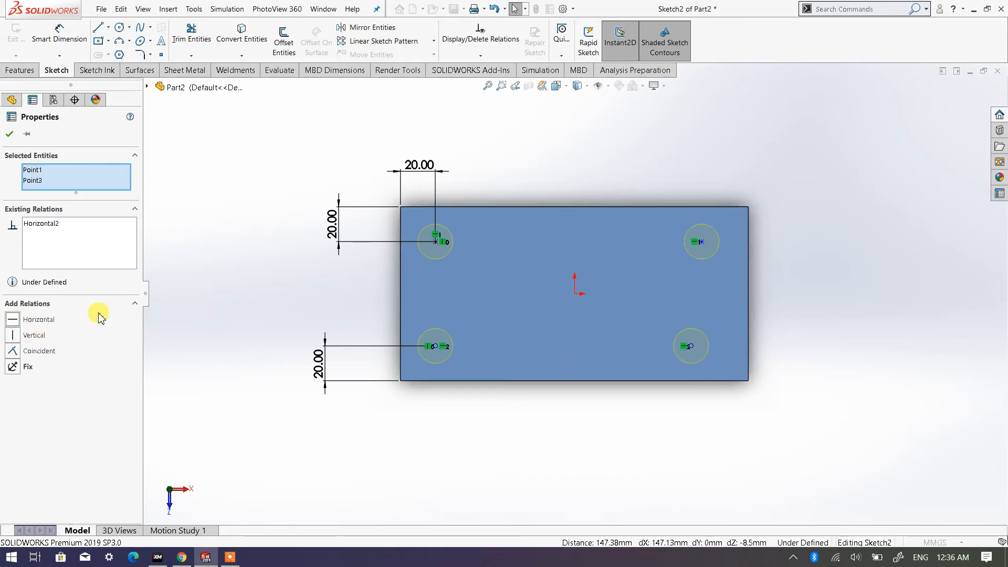
left_click(11, 135)
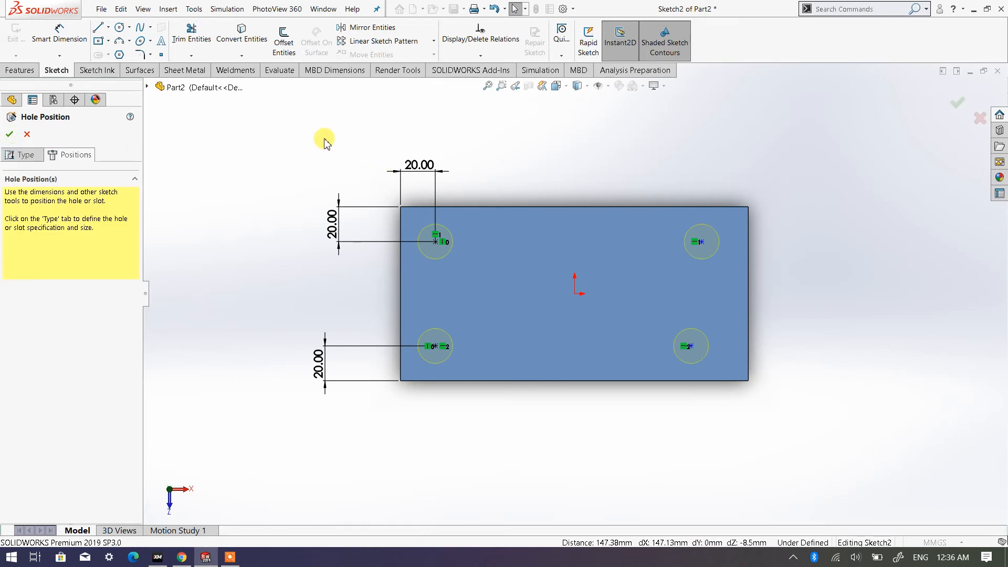
- Dimension the upper-right hole's centre 20 mm from the plate's right edge and finish dimensioning
left_click(71, 36)
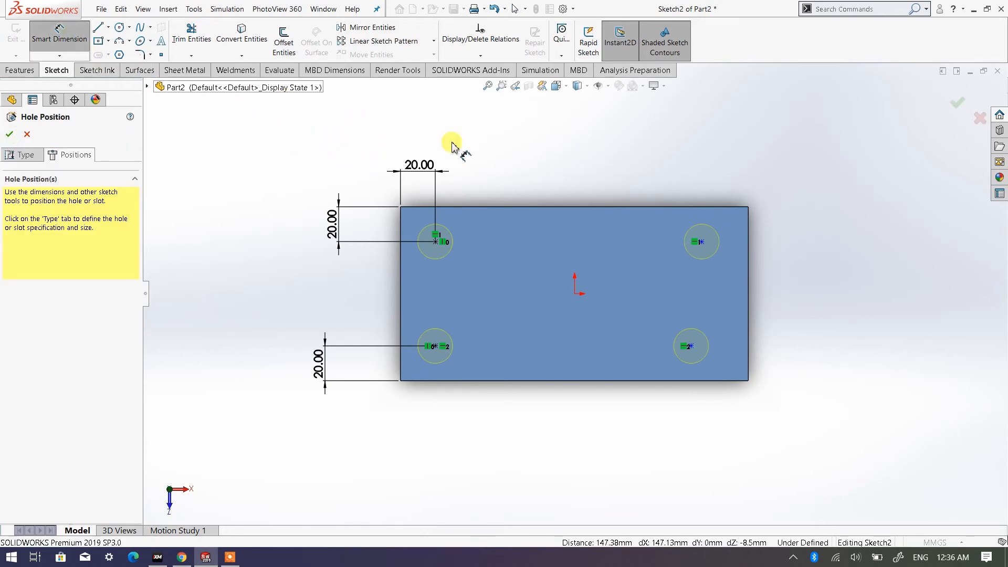
left_click(701, 242)
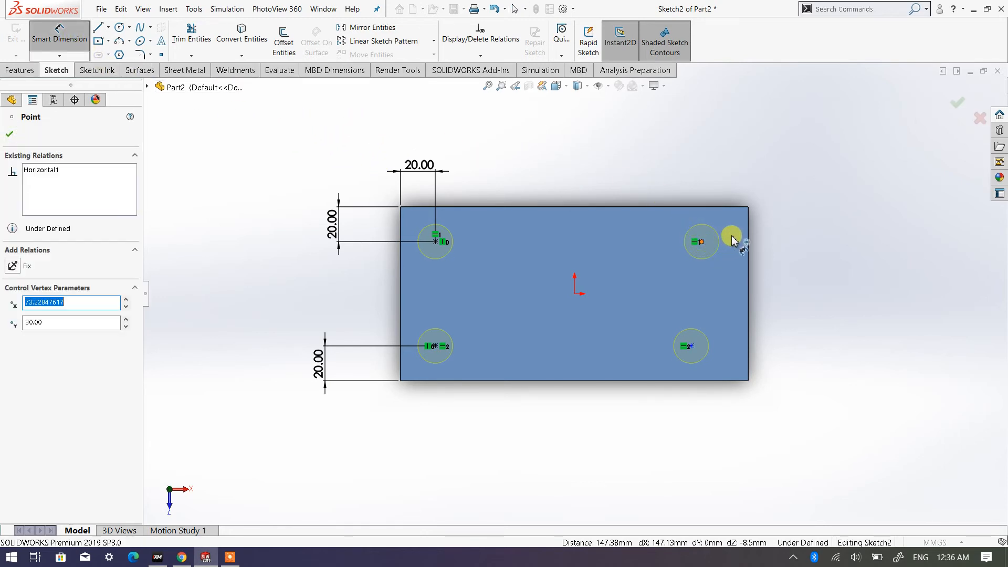
left_click(749, 228)
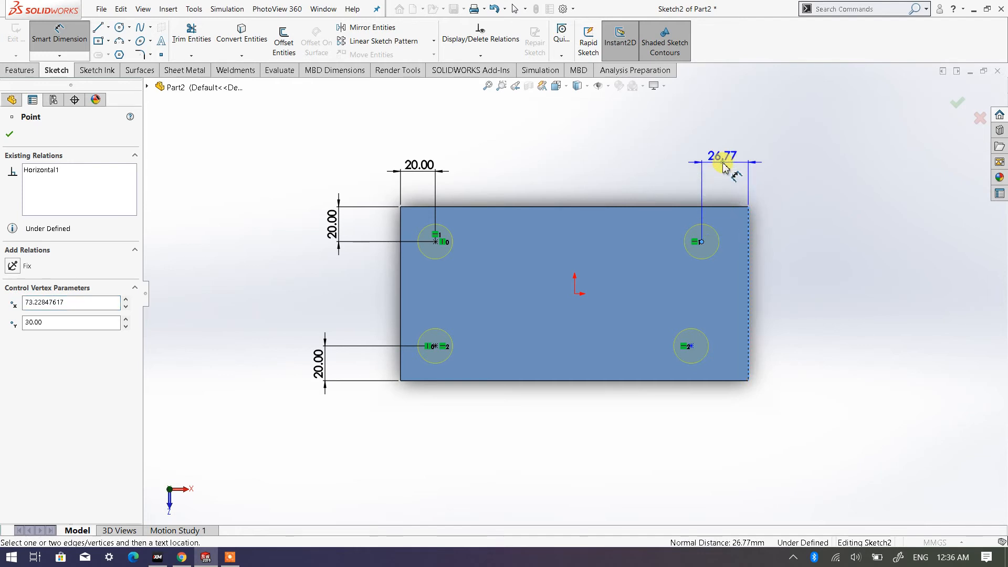
left_click(722, 167)
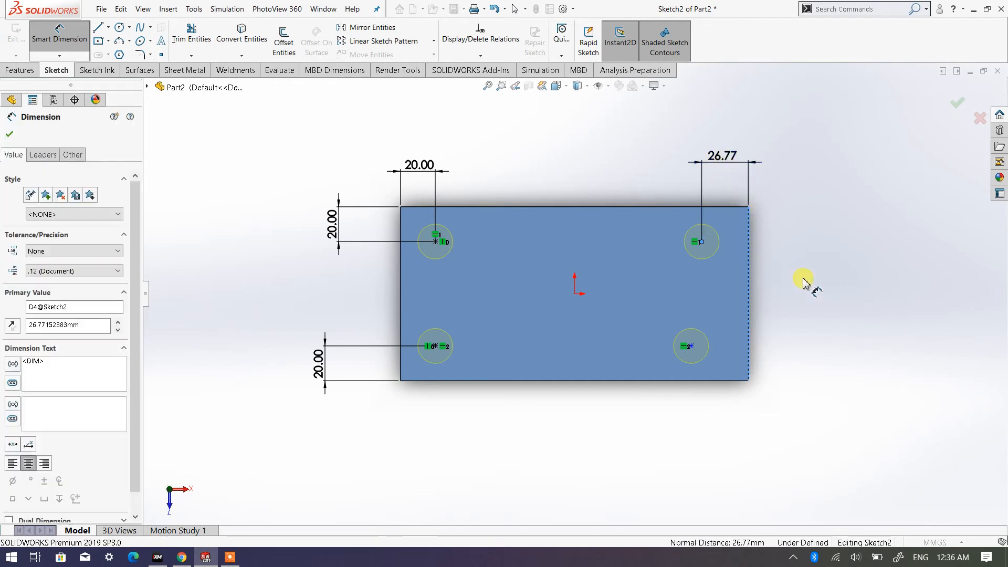
type("20")
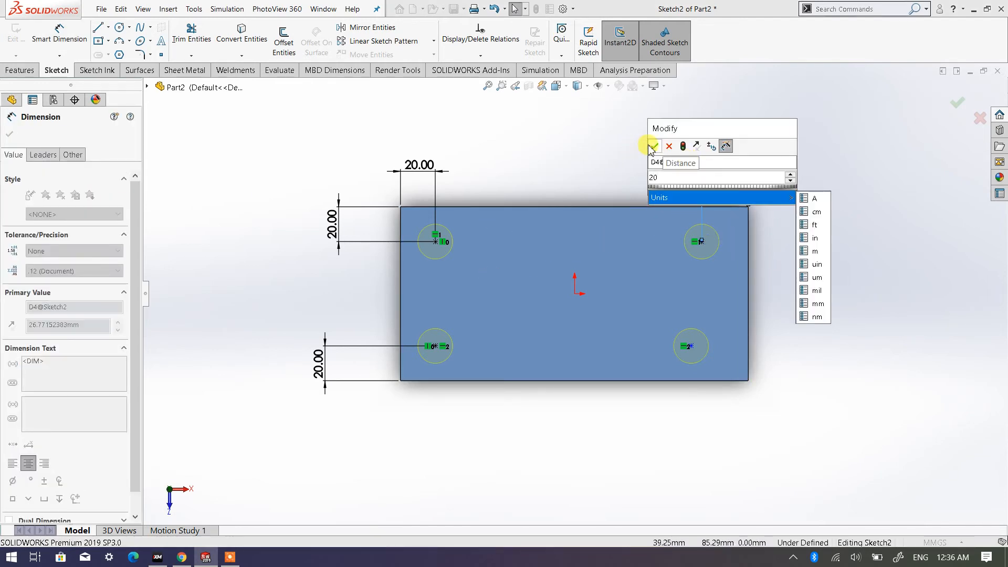
left_click(652, 147)
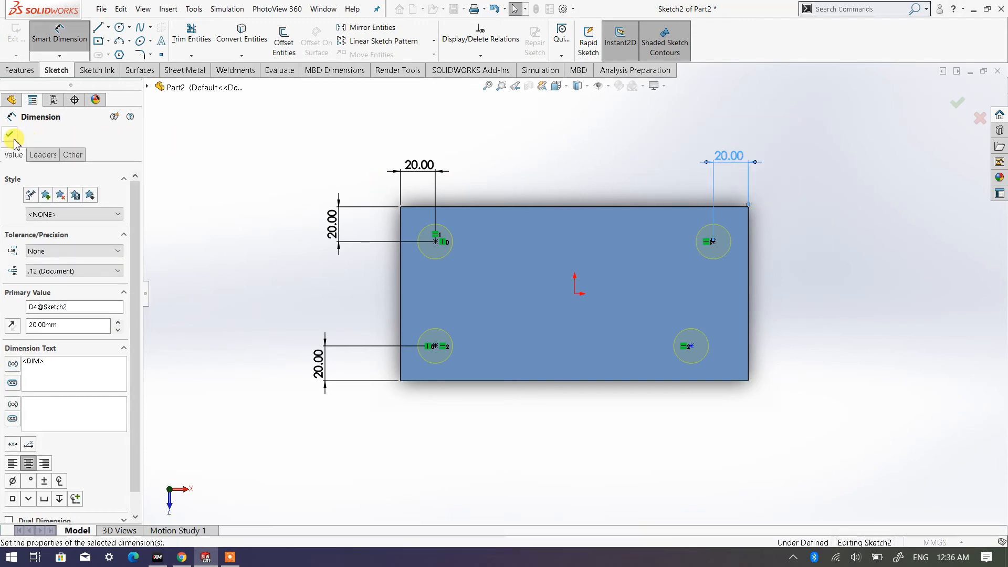
left_click(9, 135)
key("Escape")
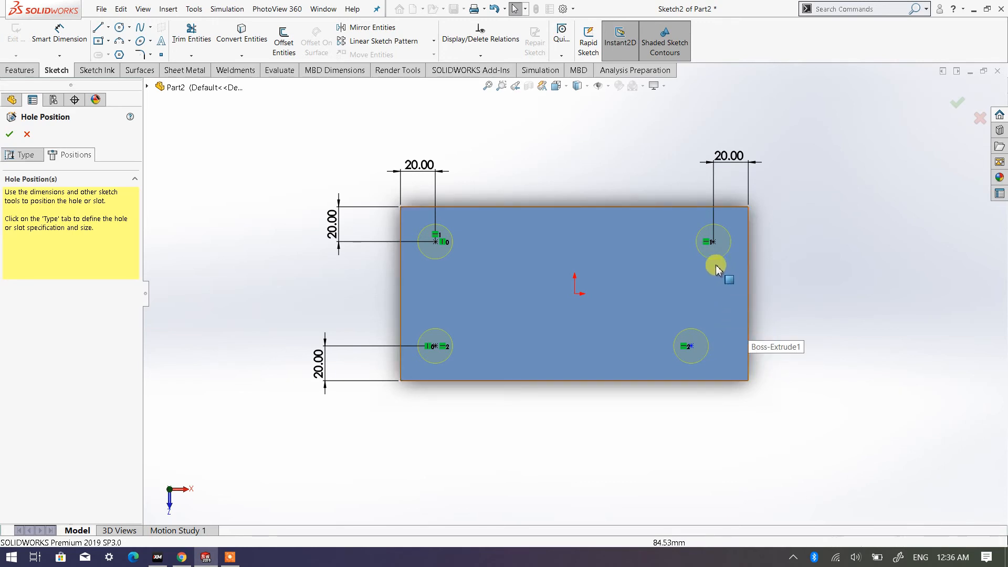
- Add a vertical relation between the centre points of the two right holes and complete the hole feature
left_click(713, 242)
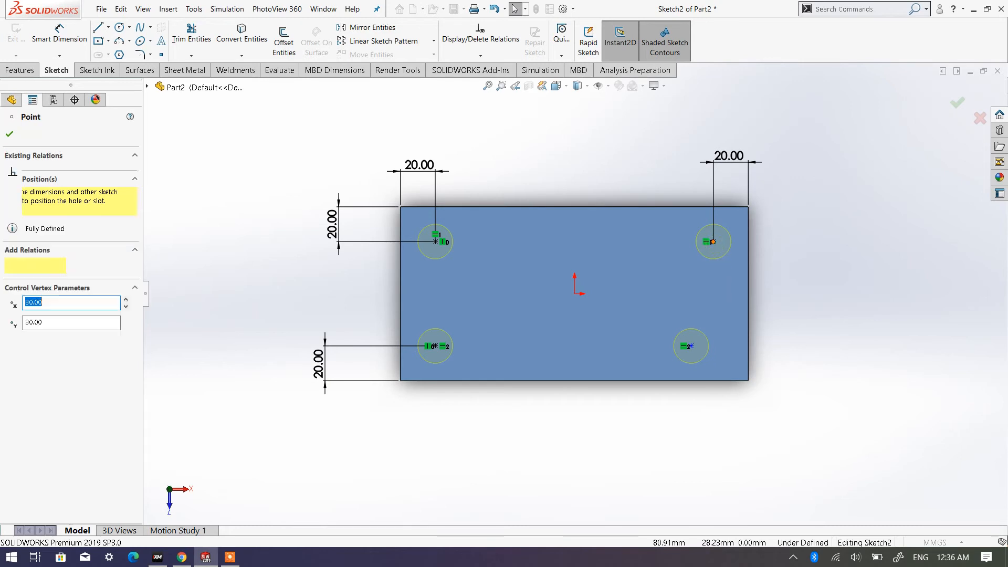
left_click(691, 347)
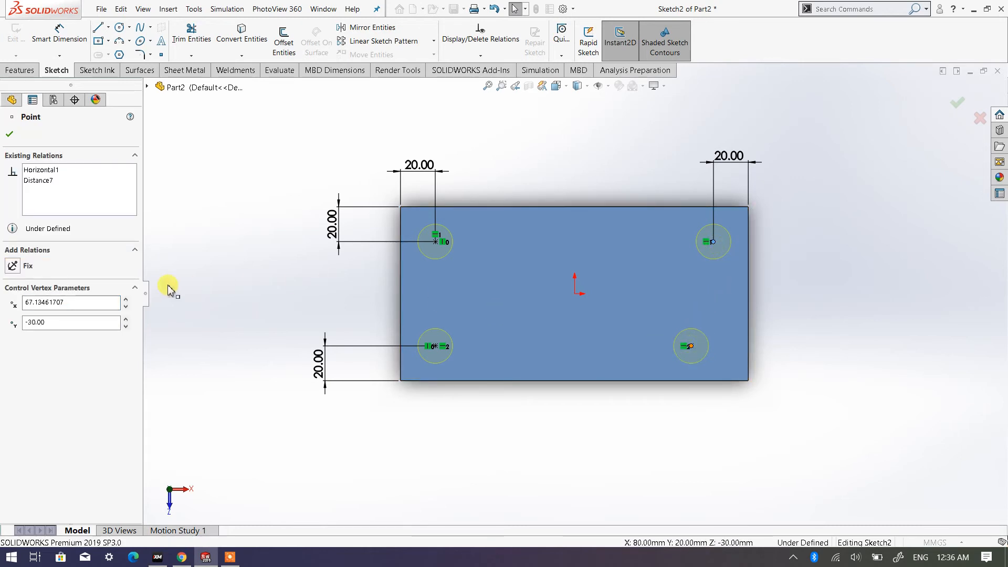
left_click(13, 338)
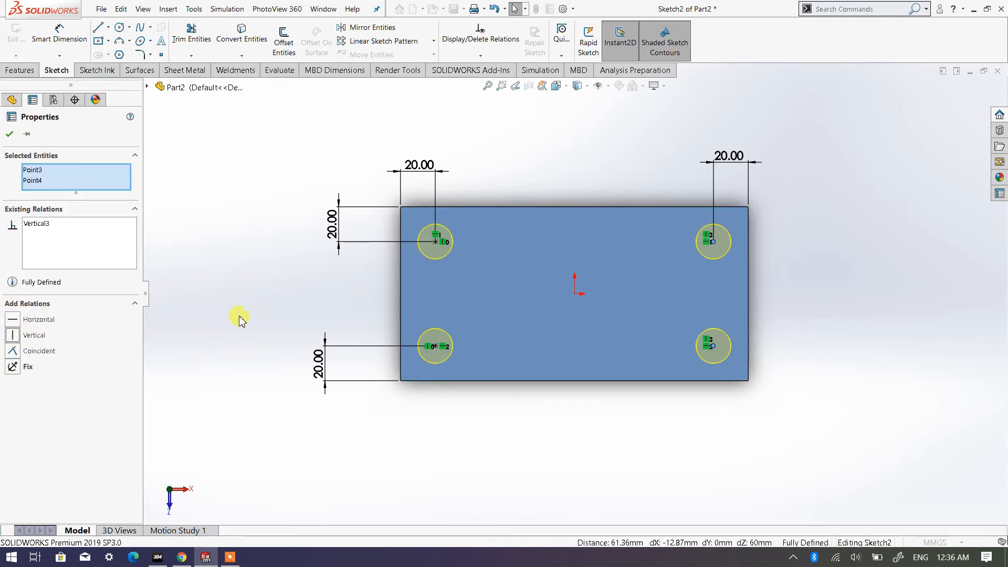
left_click(10, 135)
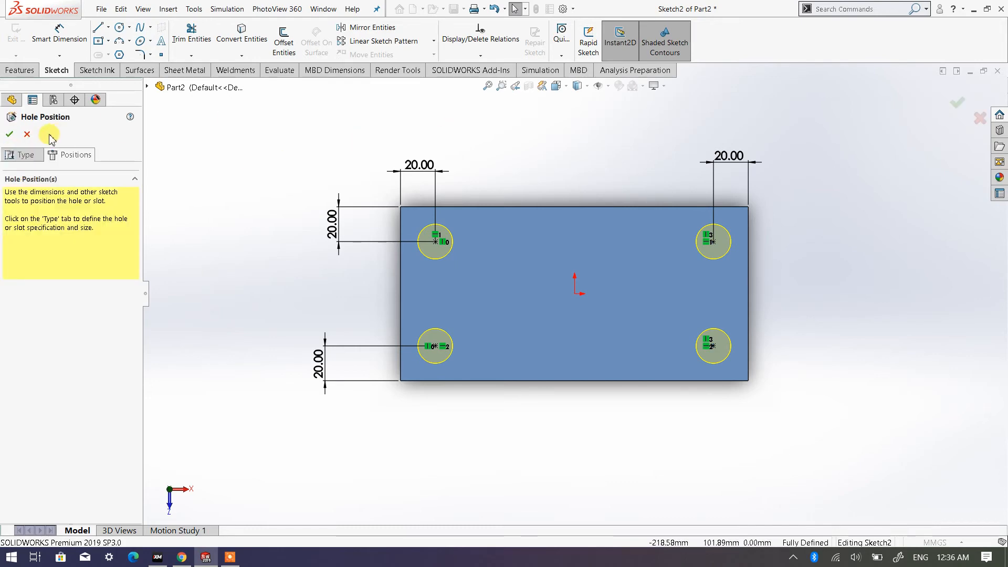
middle_click_drag(338, 247, 322, 191)
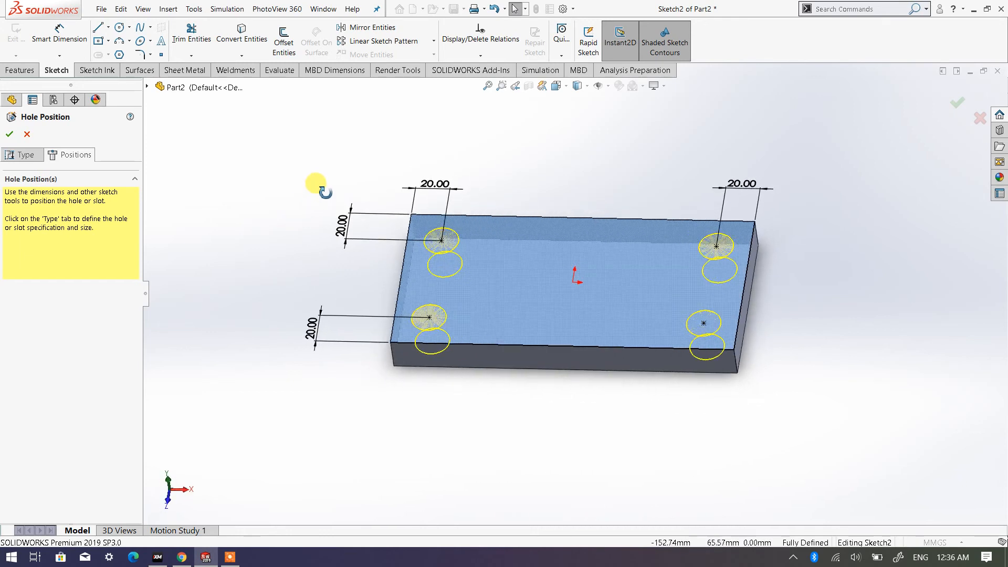
left_click(10, 134)
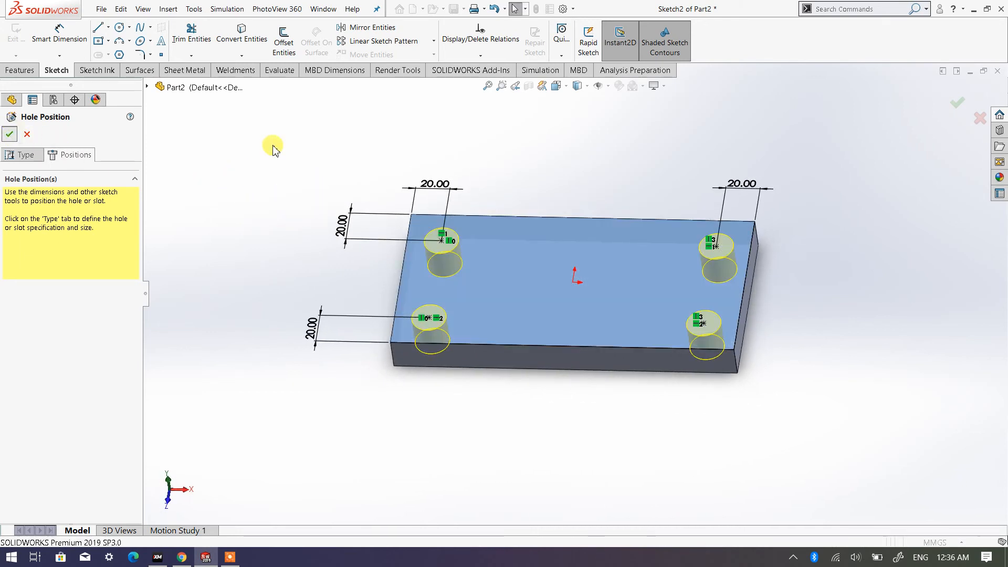
- Fillet the plate's four vertical corner edges with a 10 mm radius
left_click(557, 86)
left_click(626, 116)
left_click(644, 128)
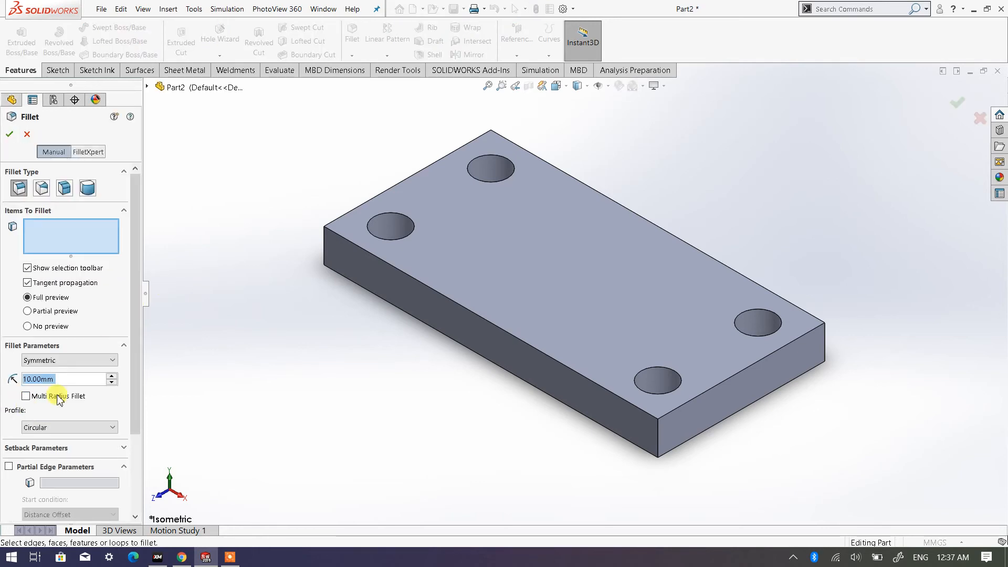
left_click(324, 255)
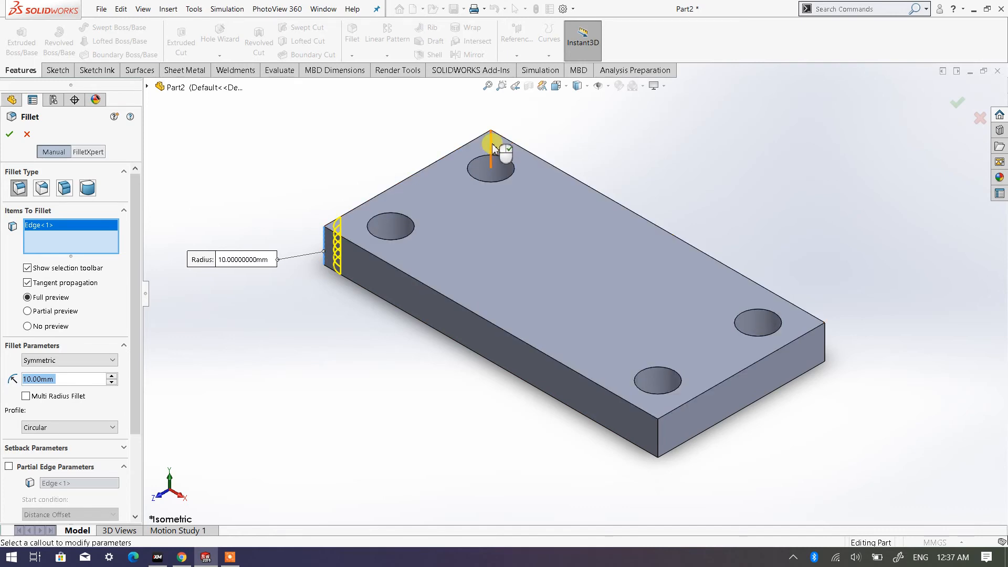
left_click(501, 156)
left_click(827, 350)
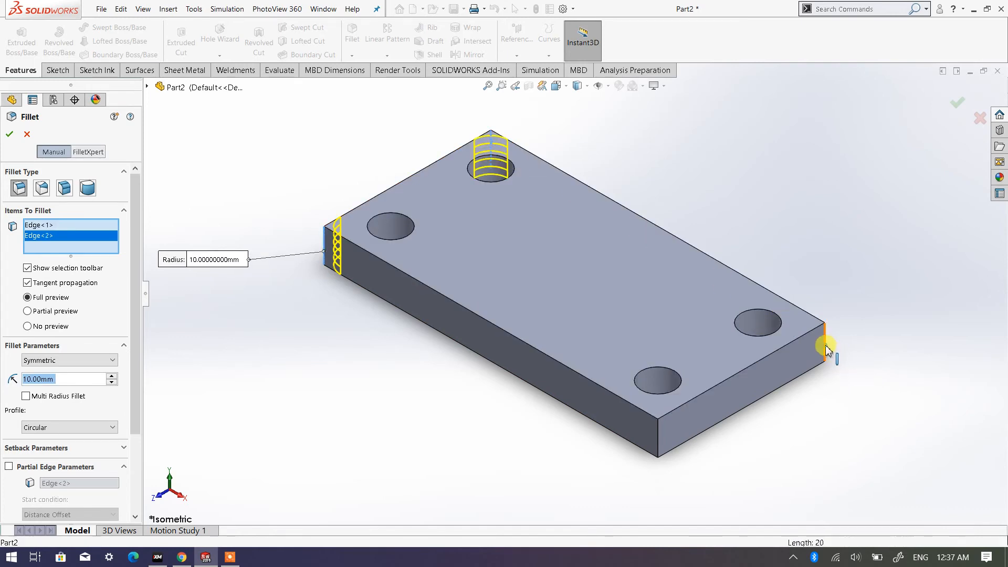
left_click(657, 438)
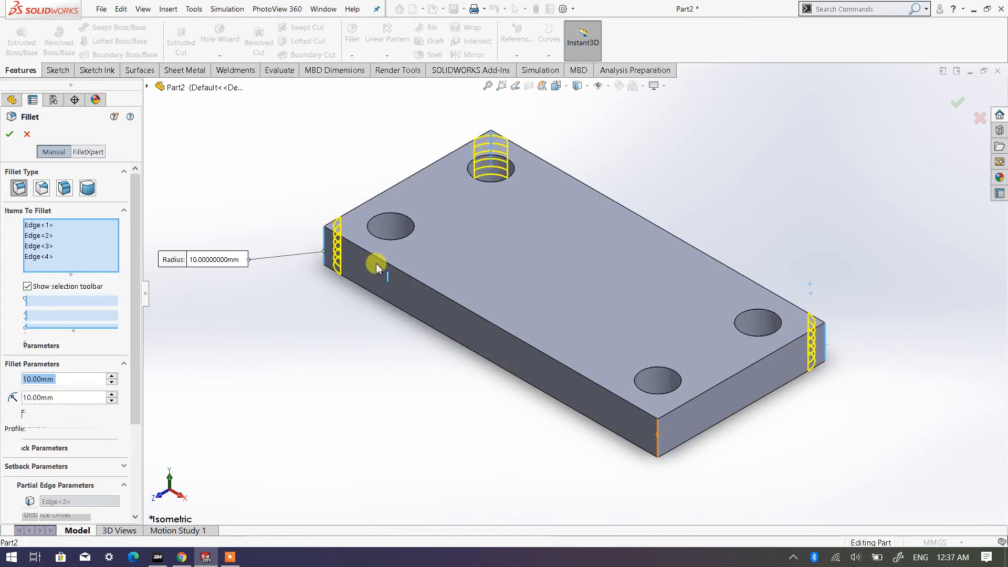
left_click(9, 136)
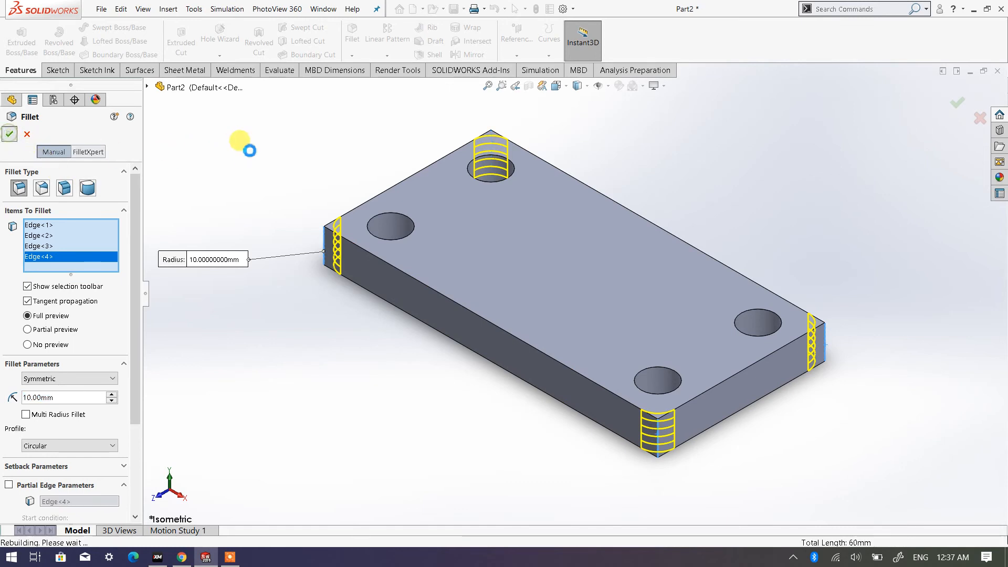
- Save the part as Platform in the Assembly Exercise folder and close it
scroll(559, 265, "up", 1)
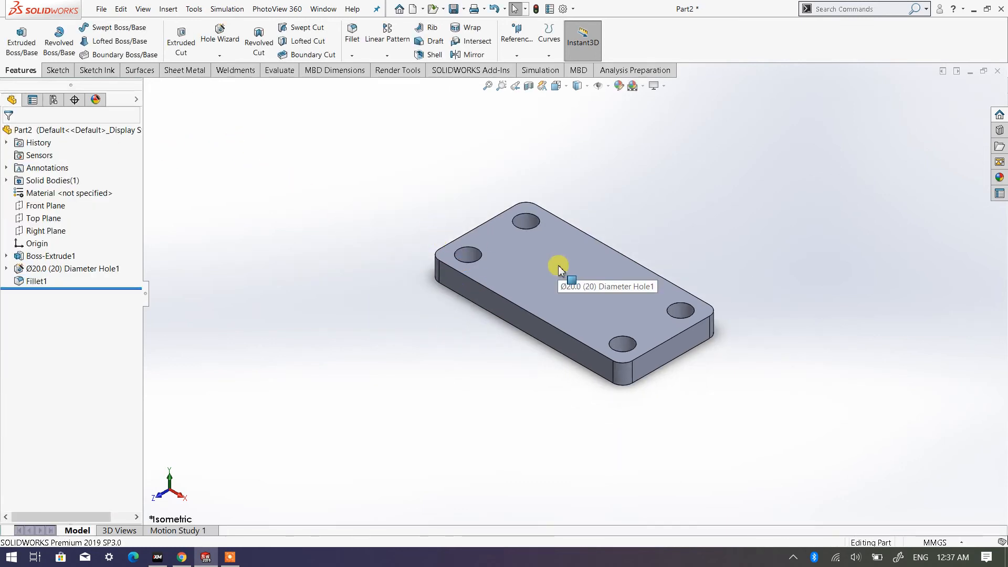
scroll(582, 262, "down", 2)
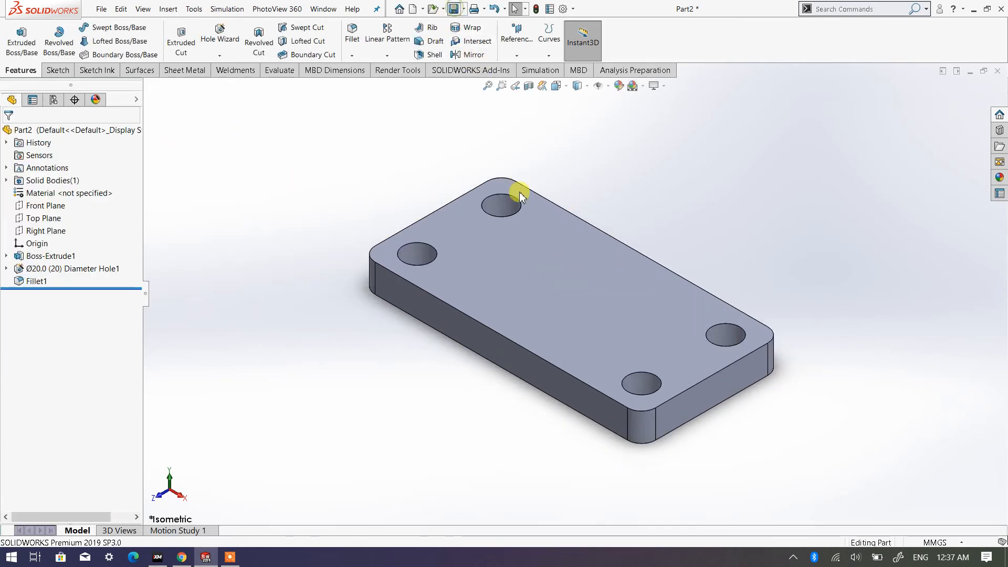
key("ctrl+s")
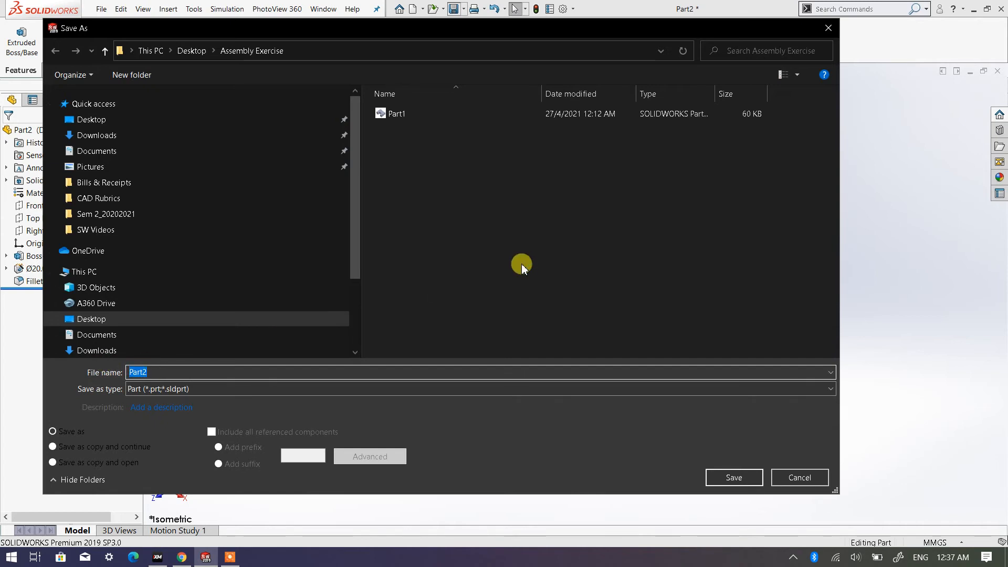
type("Platform")
left_click(742, 477)
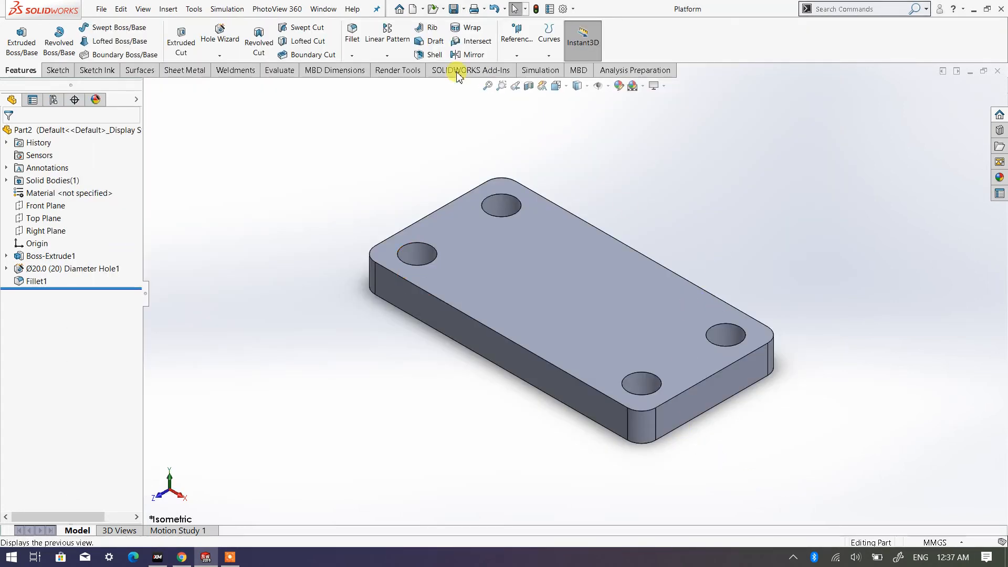
left_click(997, 73)
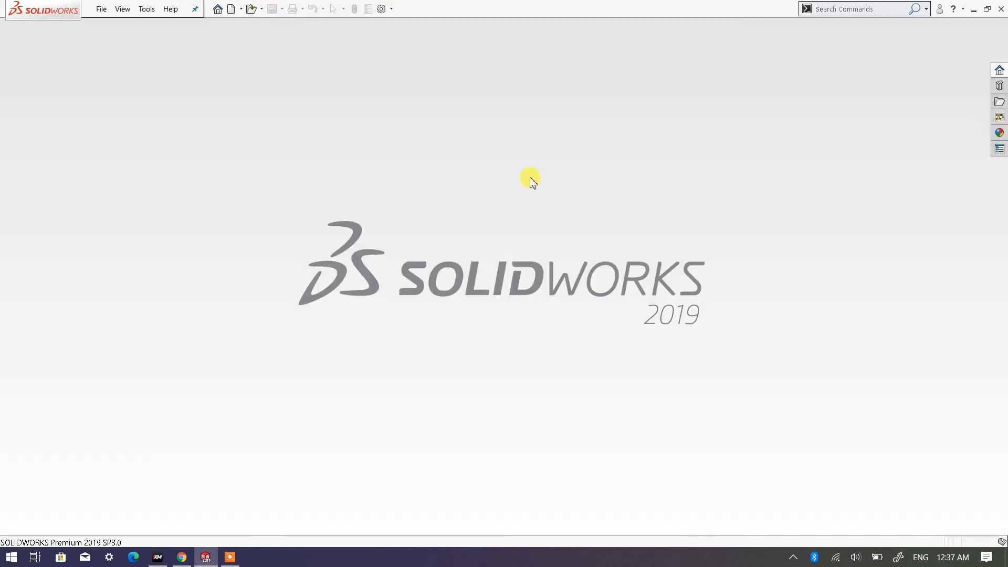
- Create a new part and start a sketch on the Front Plane
left_click(231, 9)
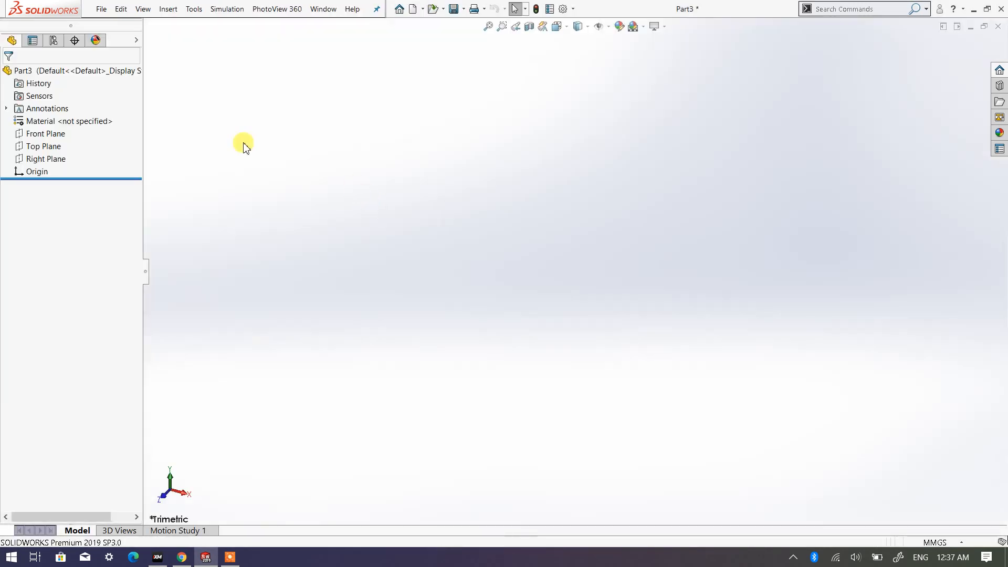
left_click(50, 206)
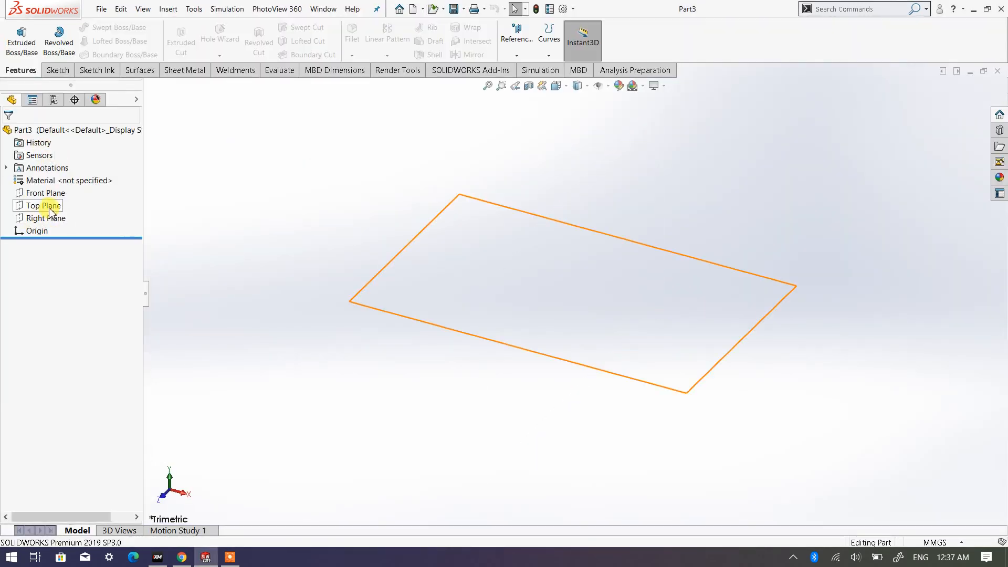
left_click(52, 194)
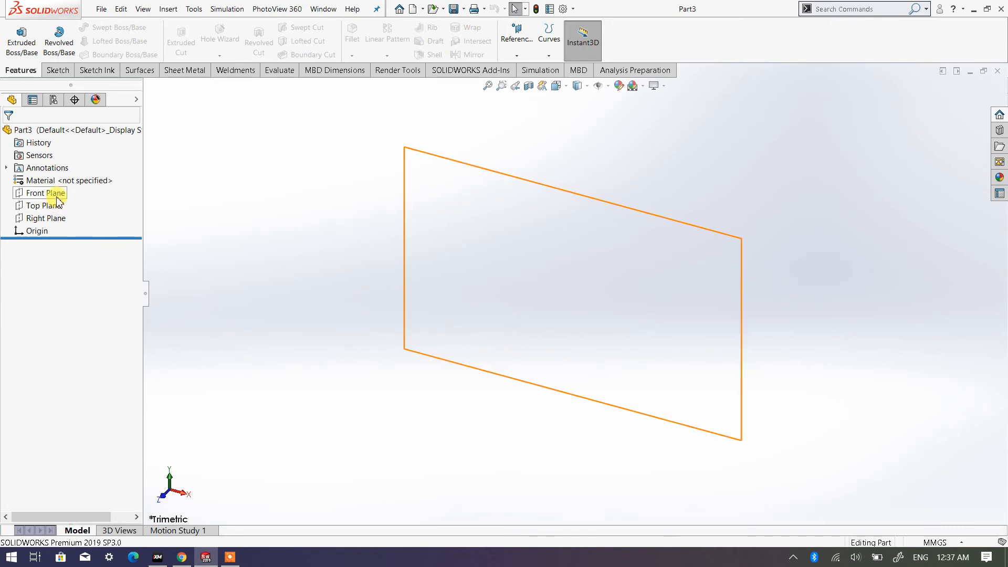
left_click(56, 196)
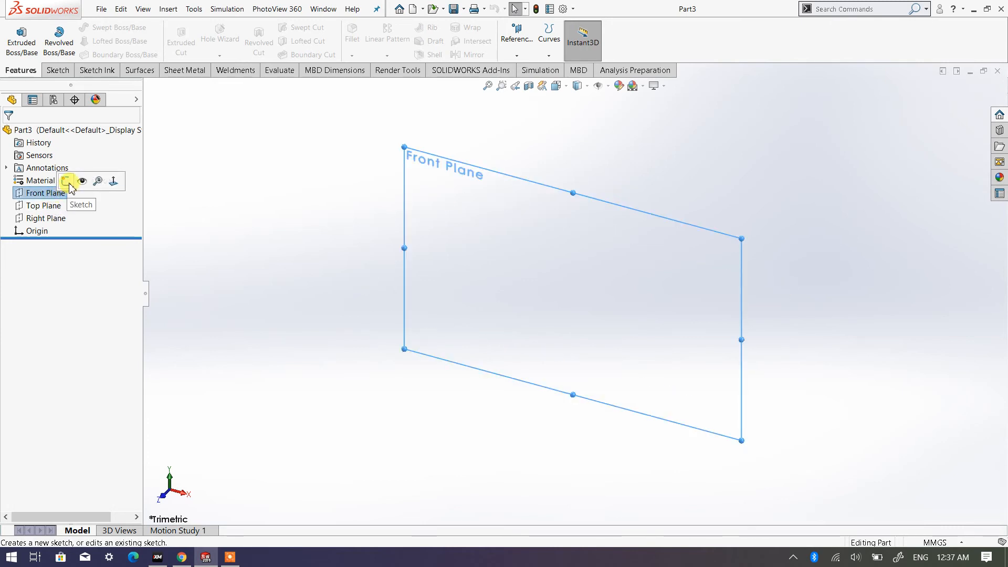
left_click(66, 181)
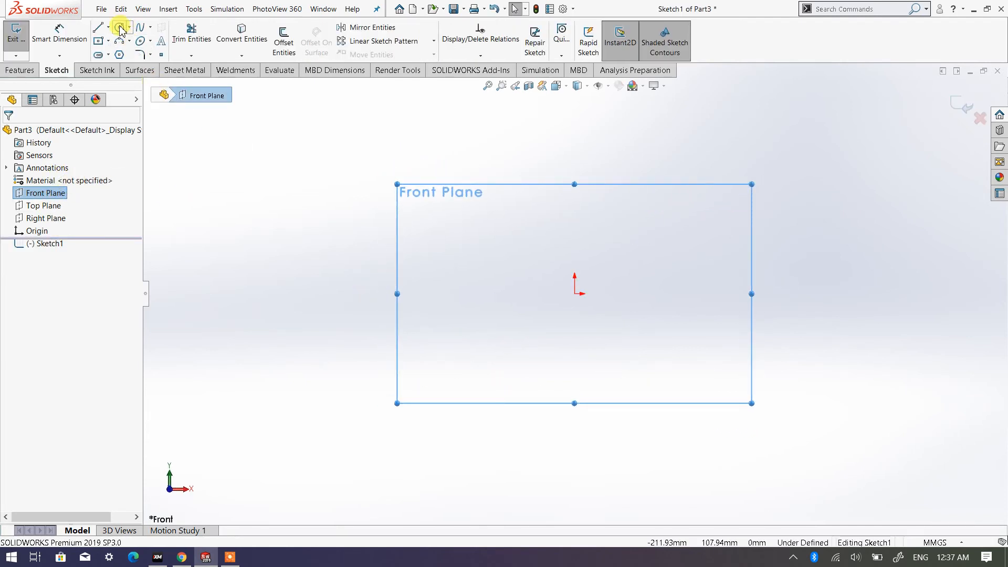
- Sketch a circle centred on the origin and dimension its diameter to 20 mm
left_click(575, 294)
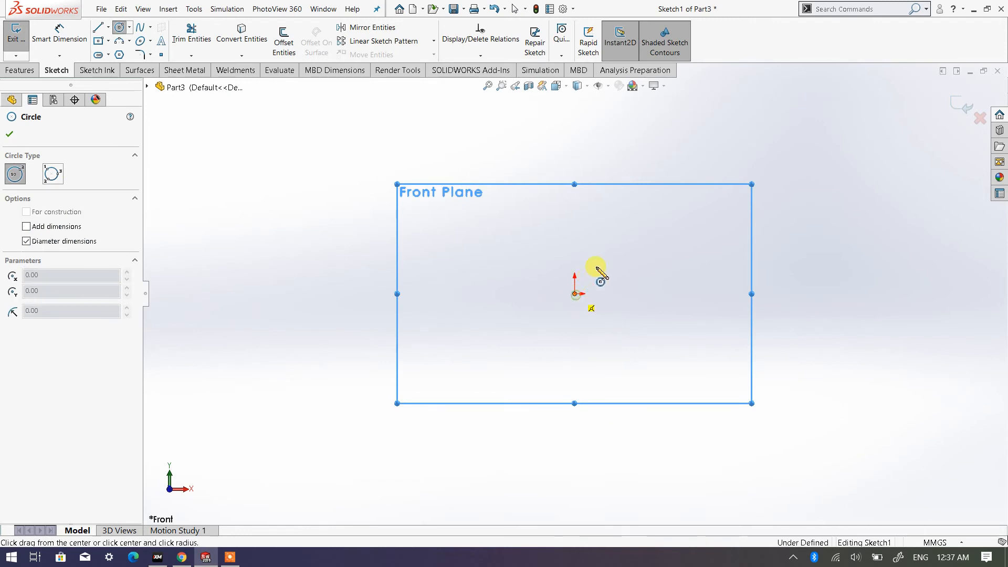
left_click(605, 264)
right_click(607, 271)
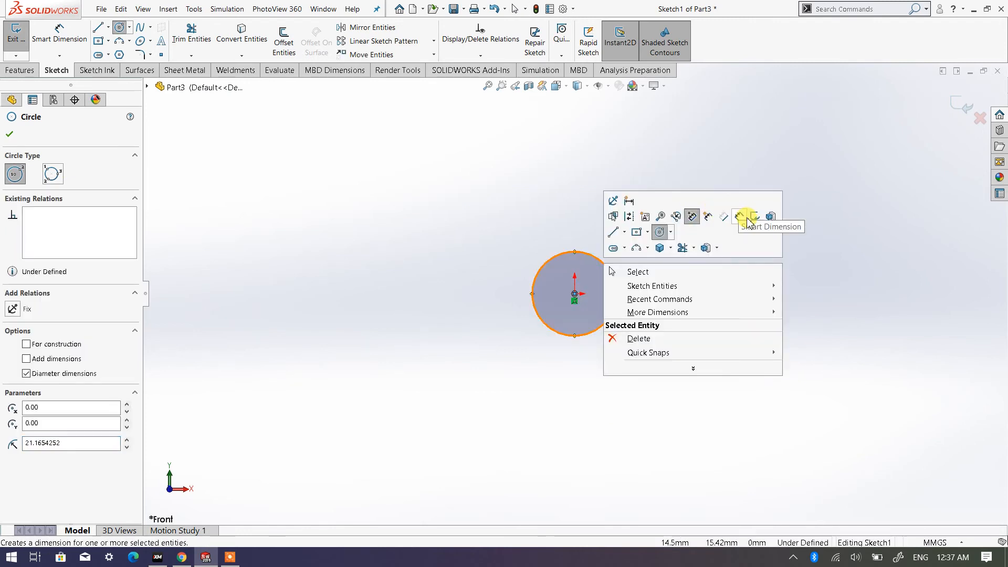
left_click(744, 217)
left_click(618, 288)
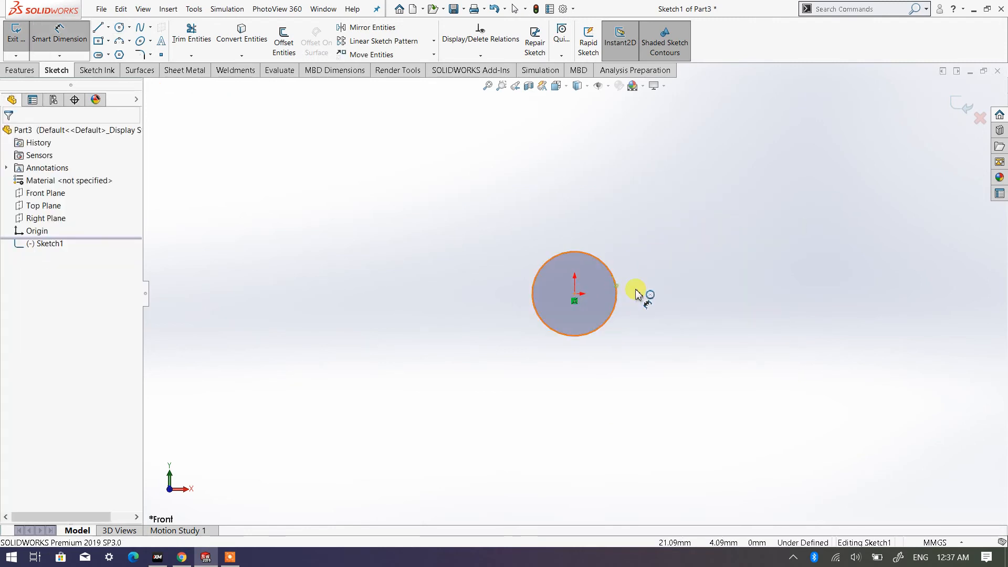
left_click(699, 293)
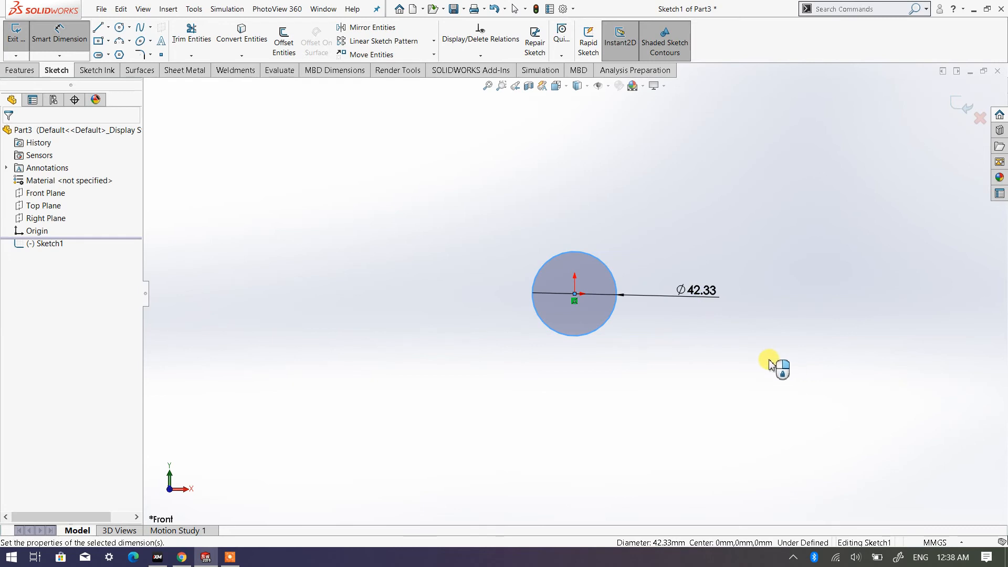
type("20")
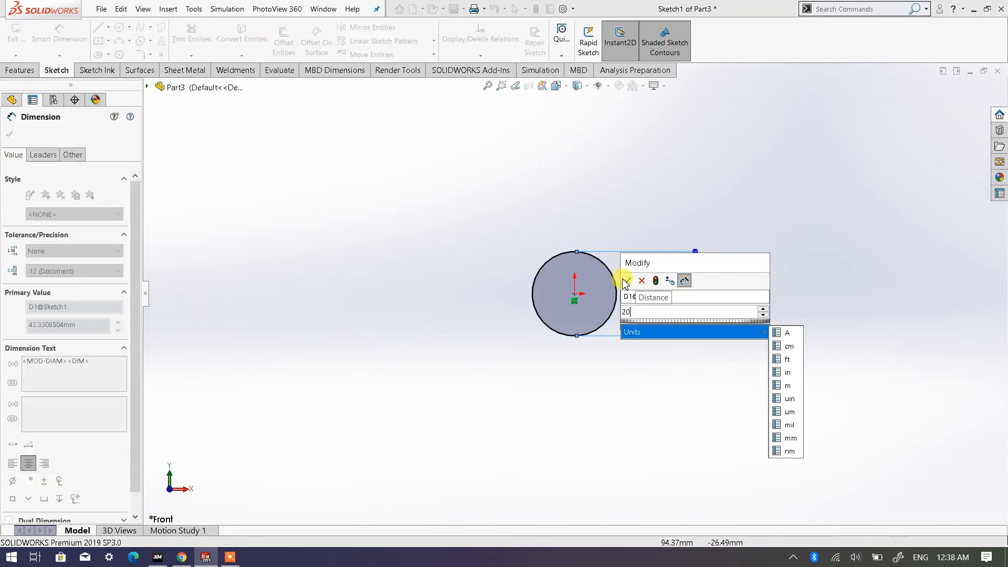
left_click(626, 282)
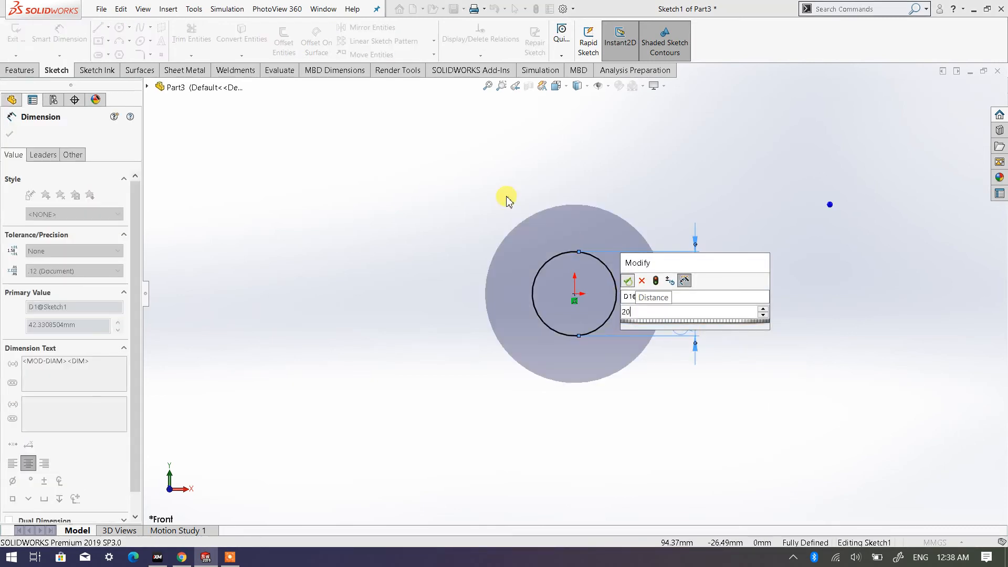
right_click(449, 195)
left_click(482, 223)
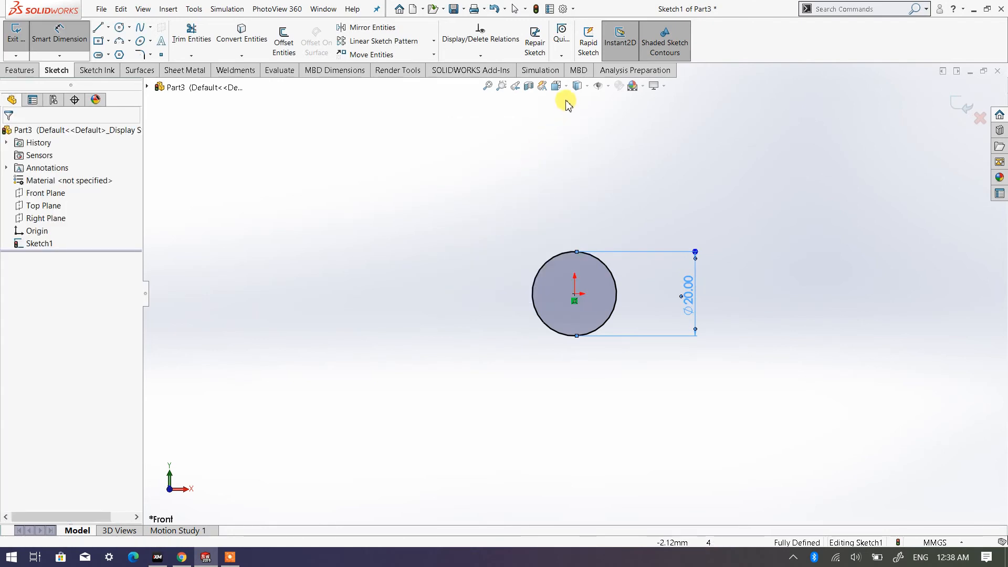
- Extrude the circle as a blind boss 100 mm long in the reversed direction, working in isometric view
left_click(556, 86)
left_click(626, 116)
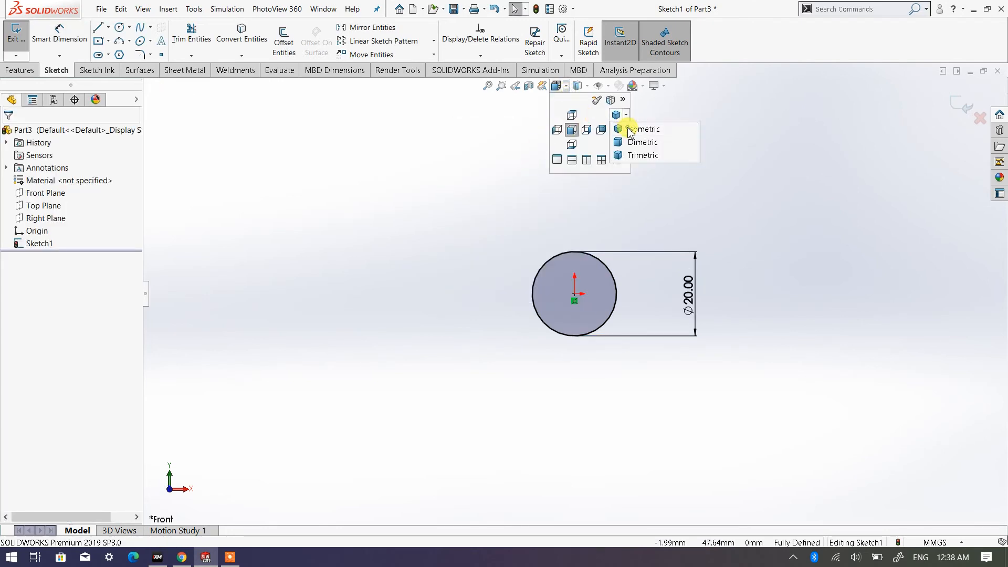
left_click(646, 128)
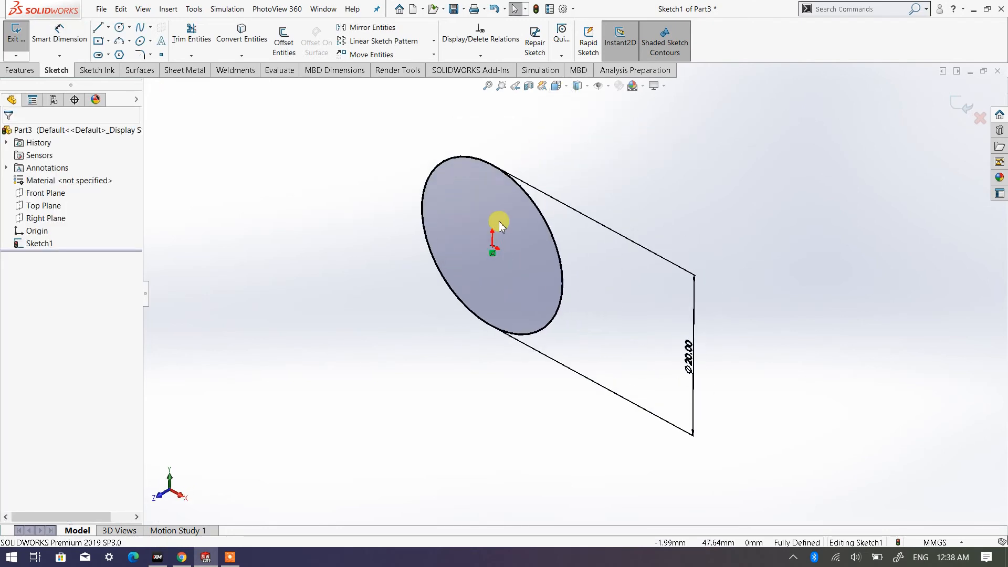
left_click(20, 70)
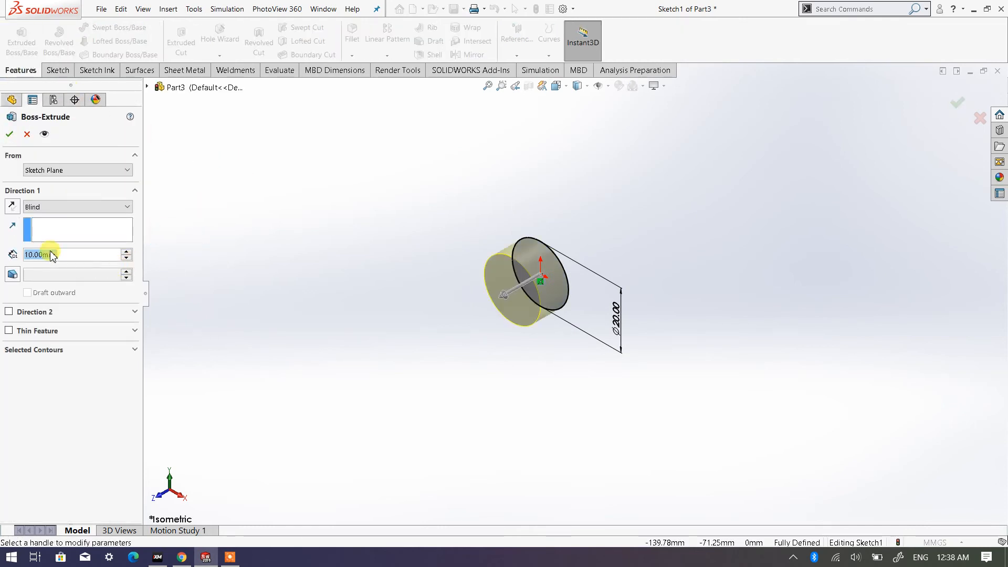
left_click(12, 206)
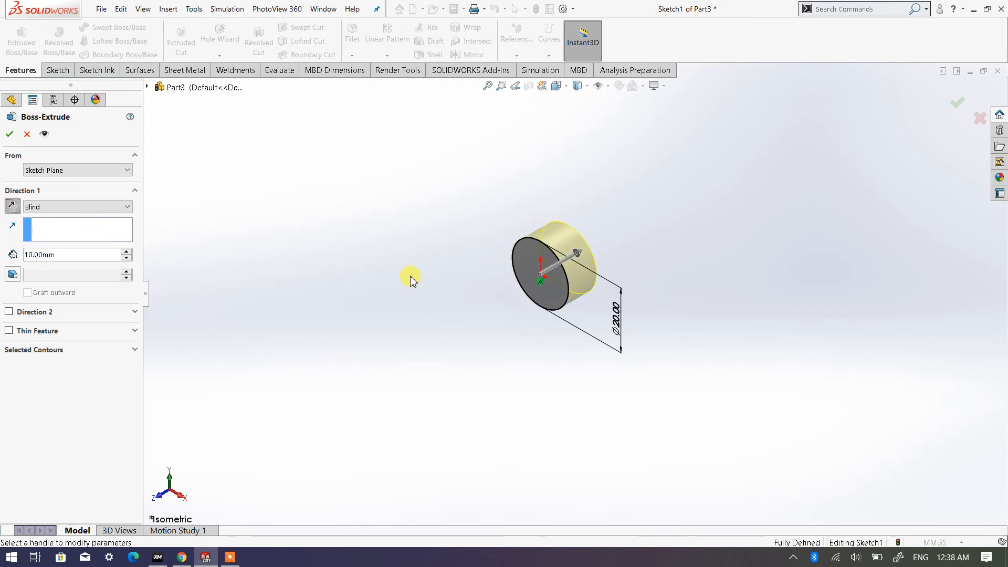
left_click(126, 252)
left_click(127, 252)
left_click(126, 252)
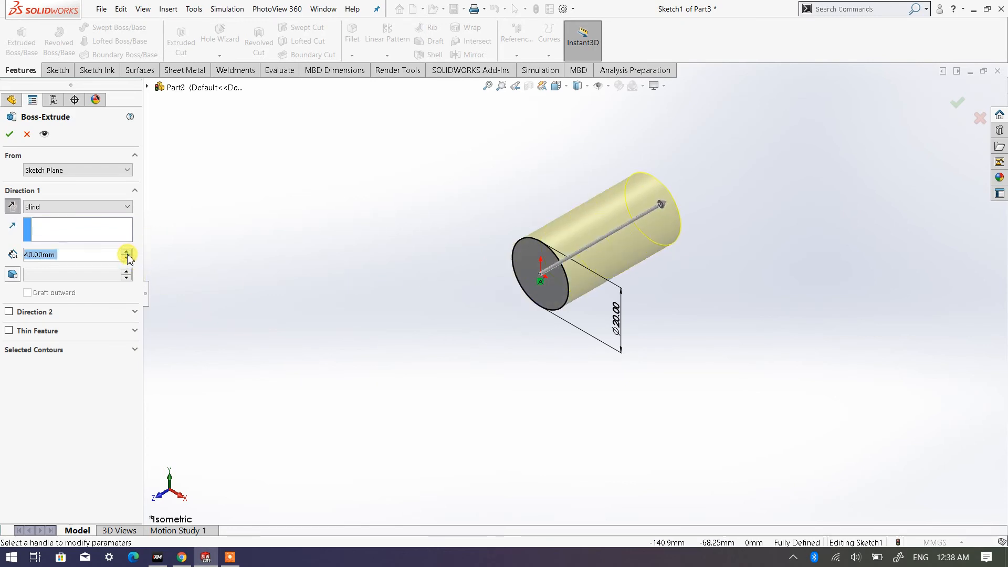
left_click(127, 252)
left_click(127, 252)
left_click(127, 252)
left_click(127, 252)
left_click(126, 252)
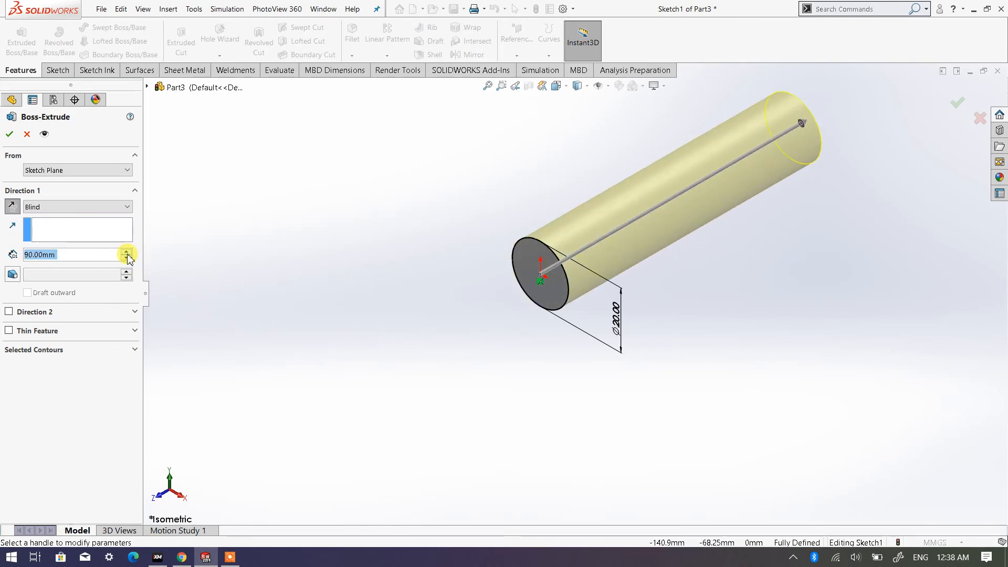
left_click(126, 252)
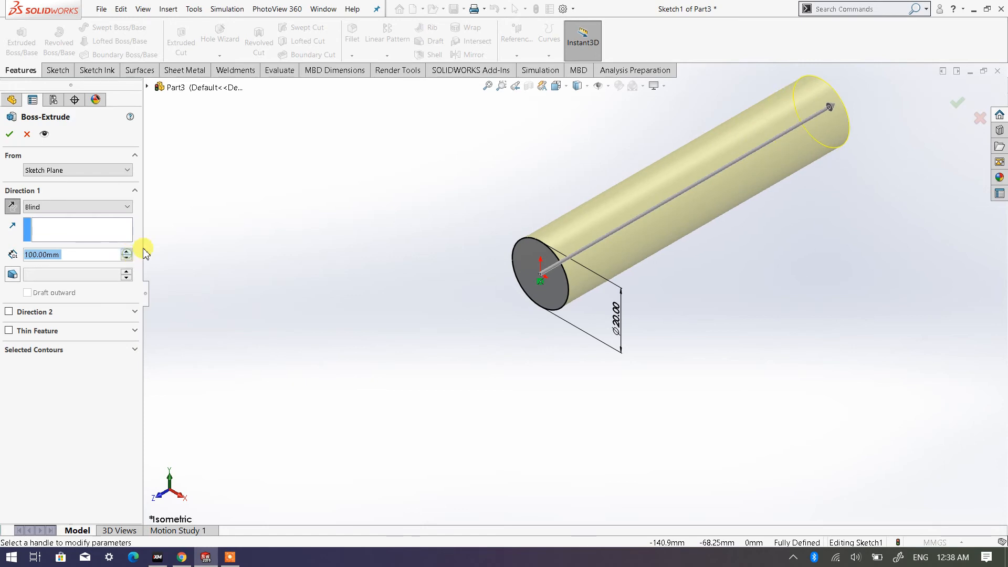
left_click(9, 136)
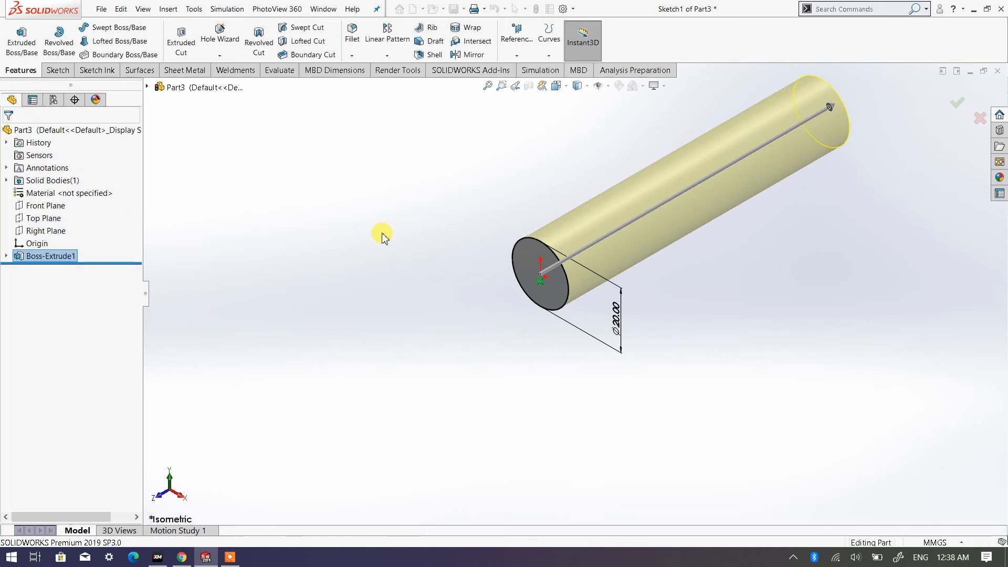
left_click(382, 233)
scroll(589, 271, "up", 4)
scroll(649, 224, "down", 3)
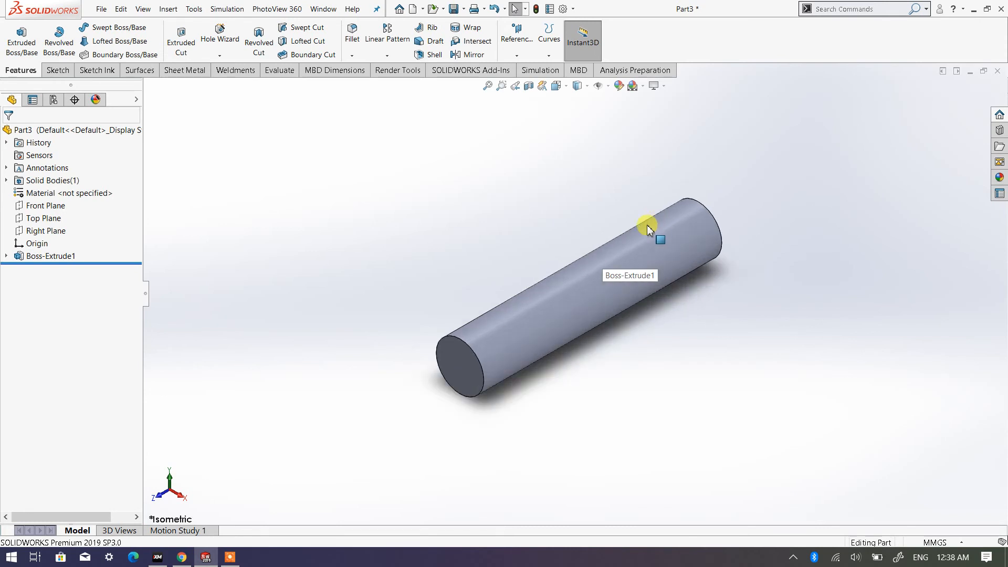
- Colour the whole part orange from the standard swatches and save it as Shaft in the Assembly Exercise folder
right_click(33, 131)
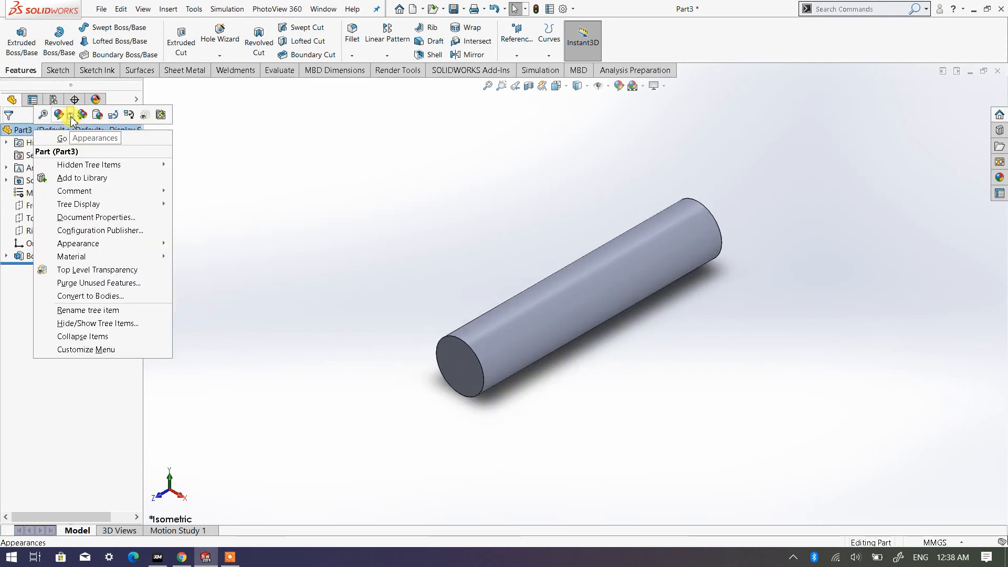
left_click(21, 131)
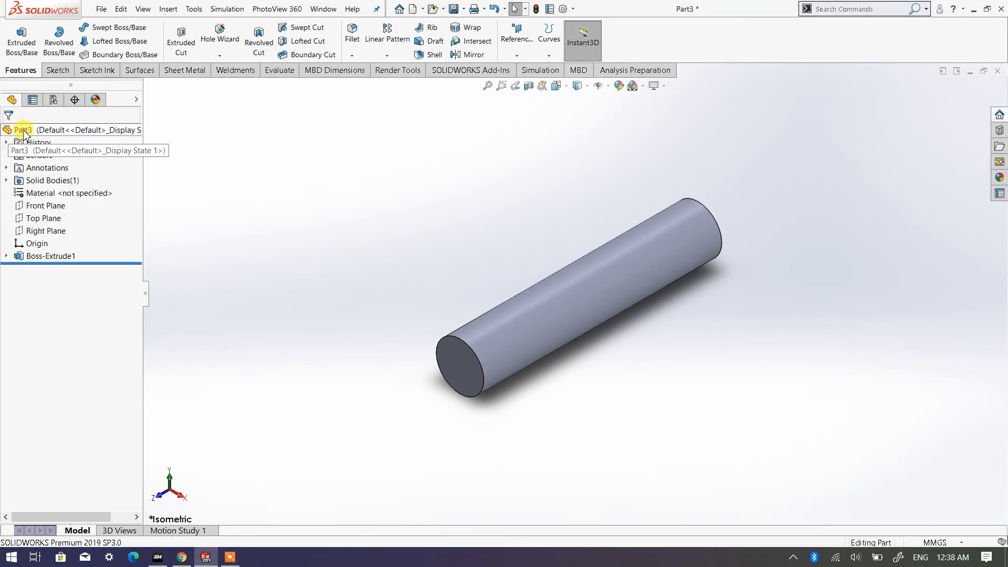
right_click(23, 132)
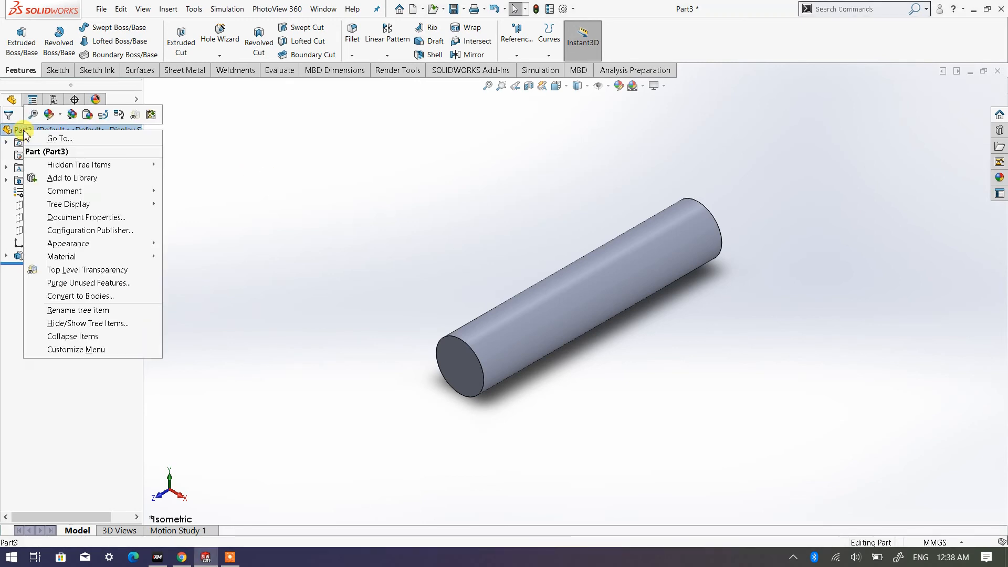
left_click(61, 119)
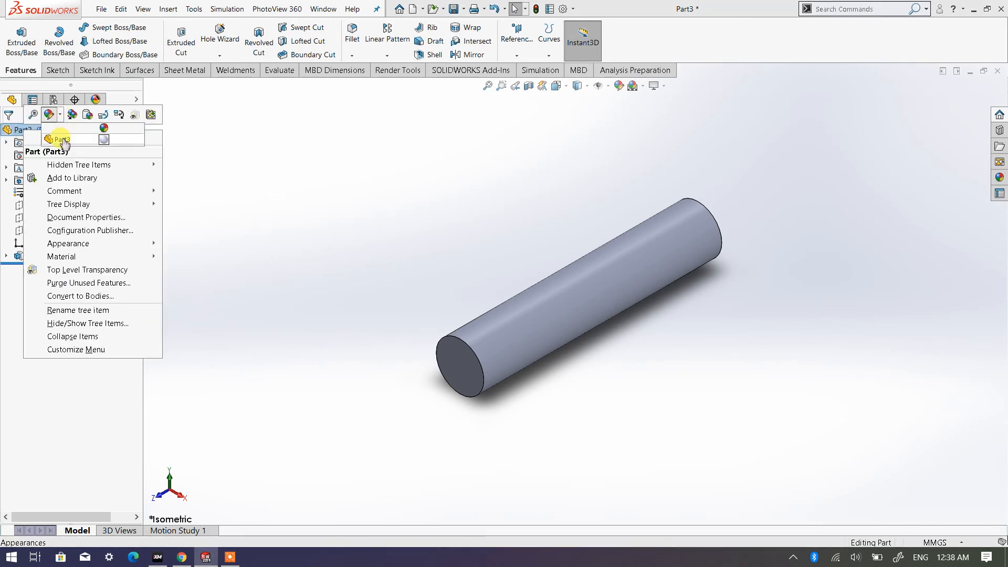
left_click(62, 139)
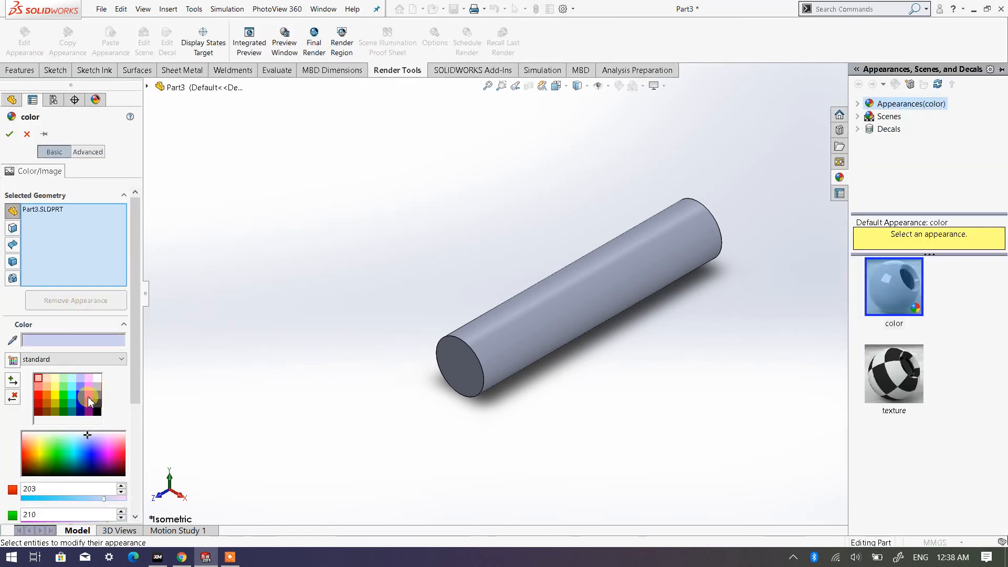
left_click(47, 395)
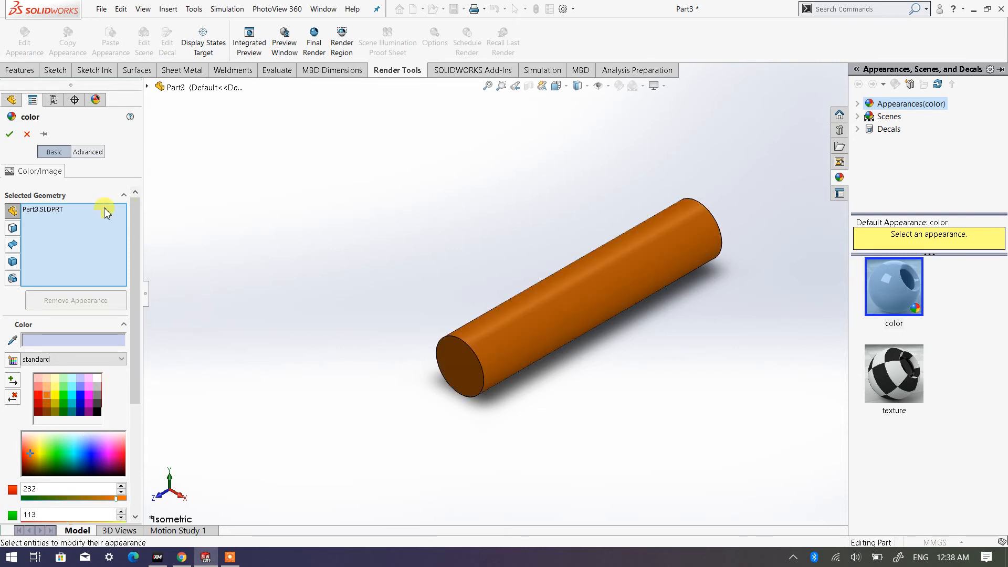
left_click(9, 133)
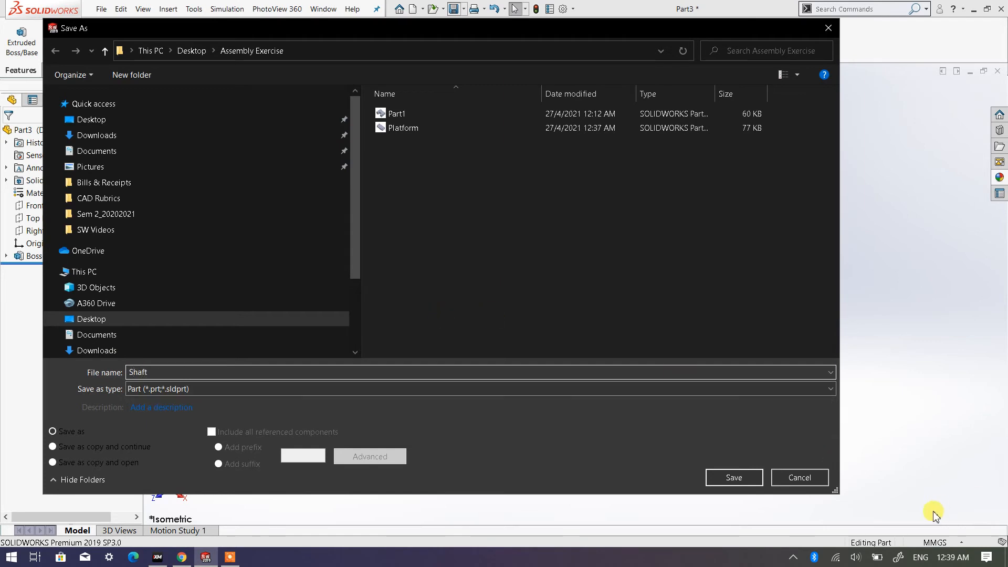
left_click(734, 478)
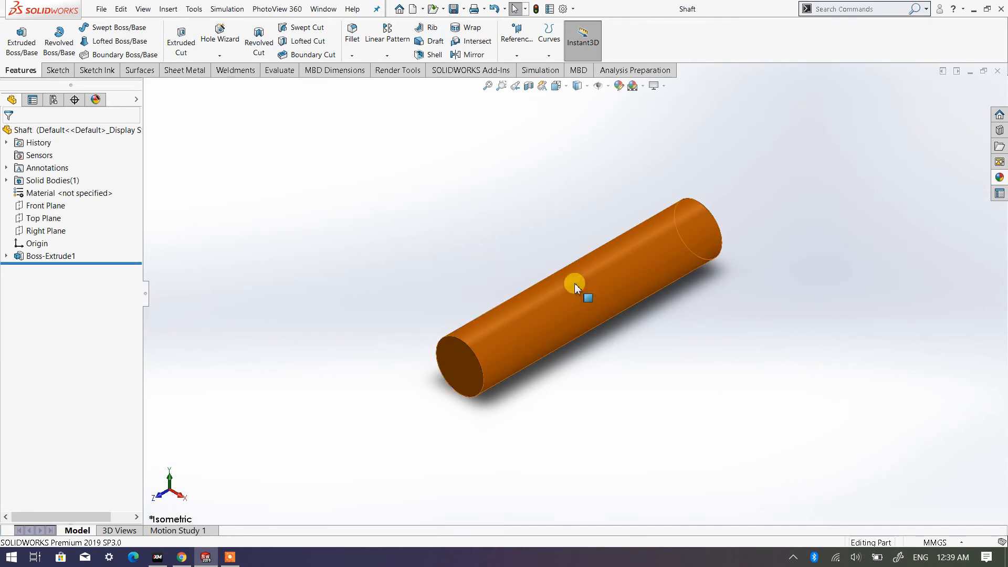
- Create a new assembly document and dismiss the initial component insertion
left_click(415, 9)
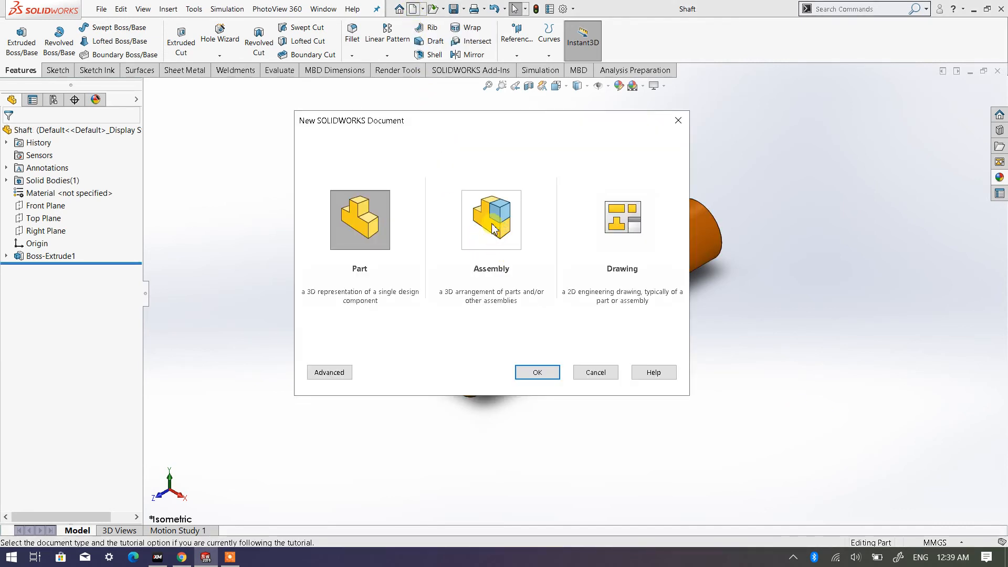
left_click(494, 228)
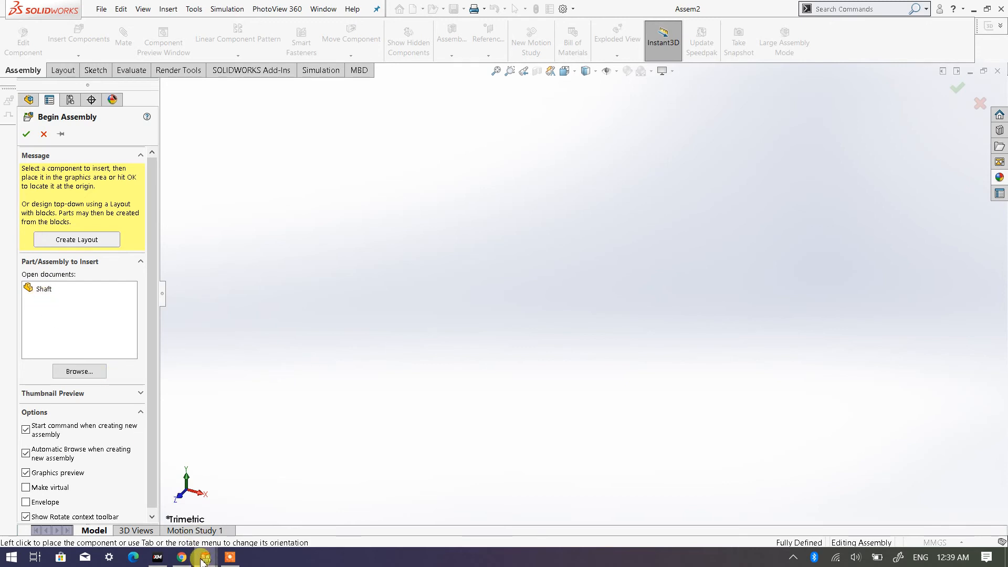
left_click(43, 135)
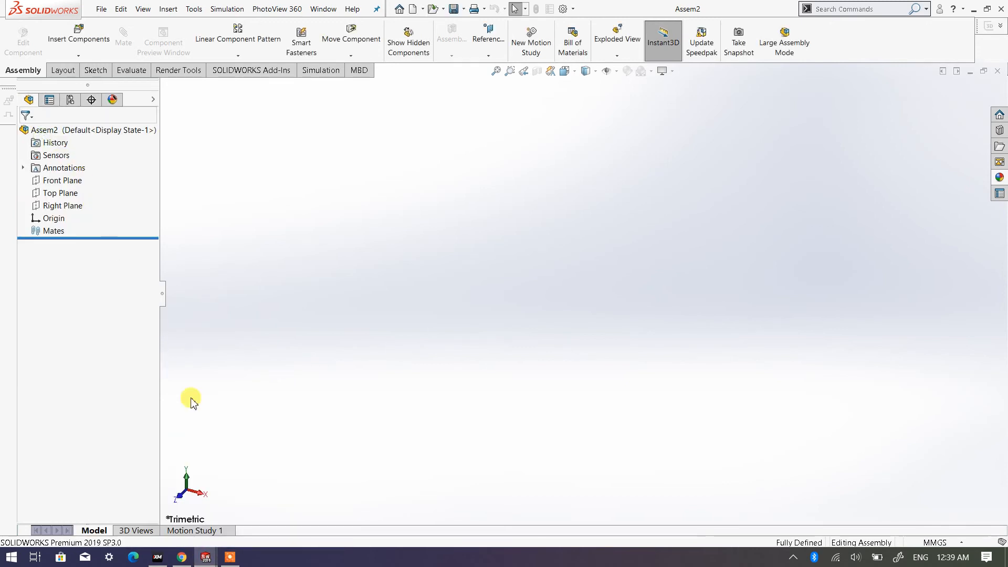
mouse_move(205, 557)
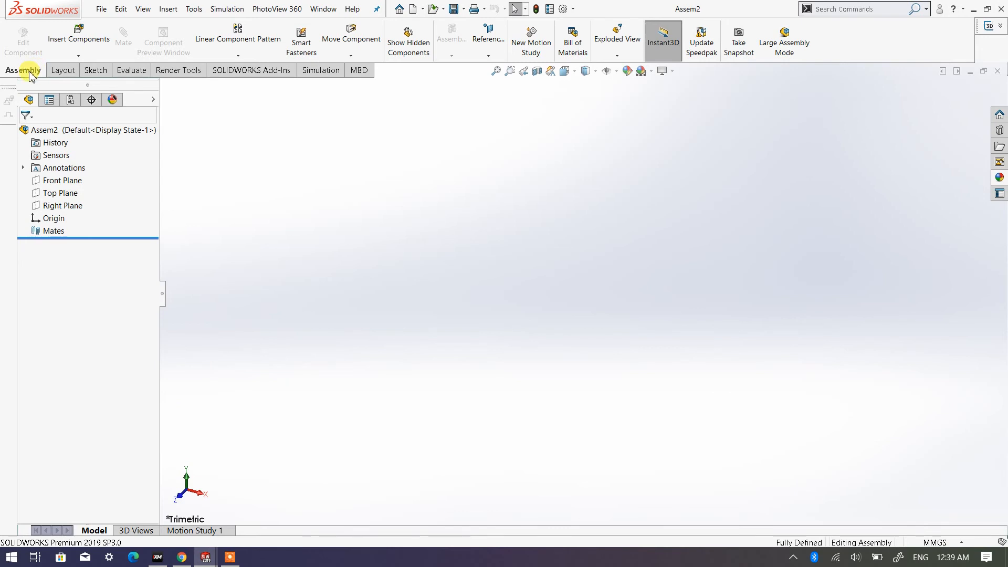
- Insert the Platform part from the Assembly Exercise folder as the assembly's first component
left_click(77, 39)
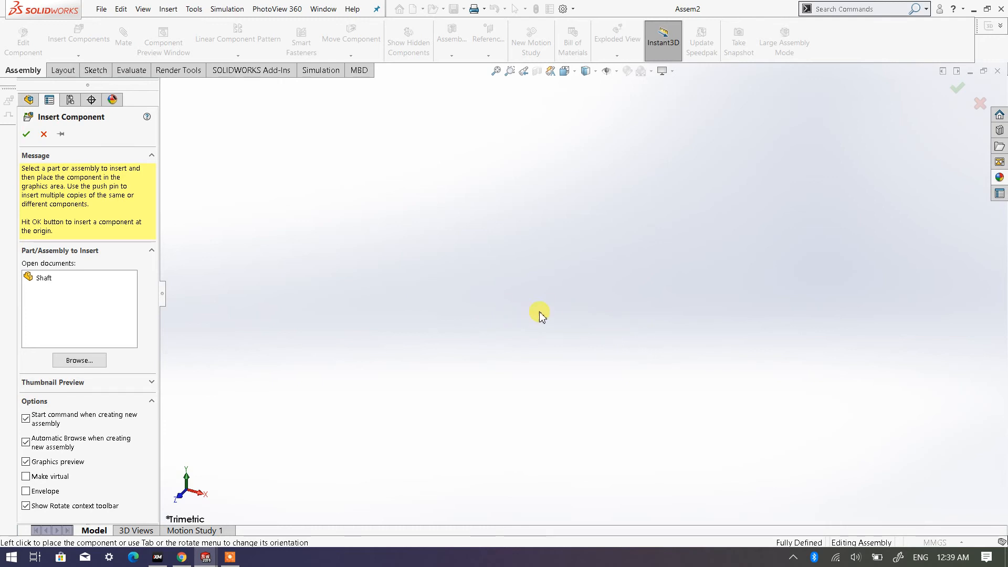
left_click(80, 361)
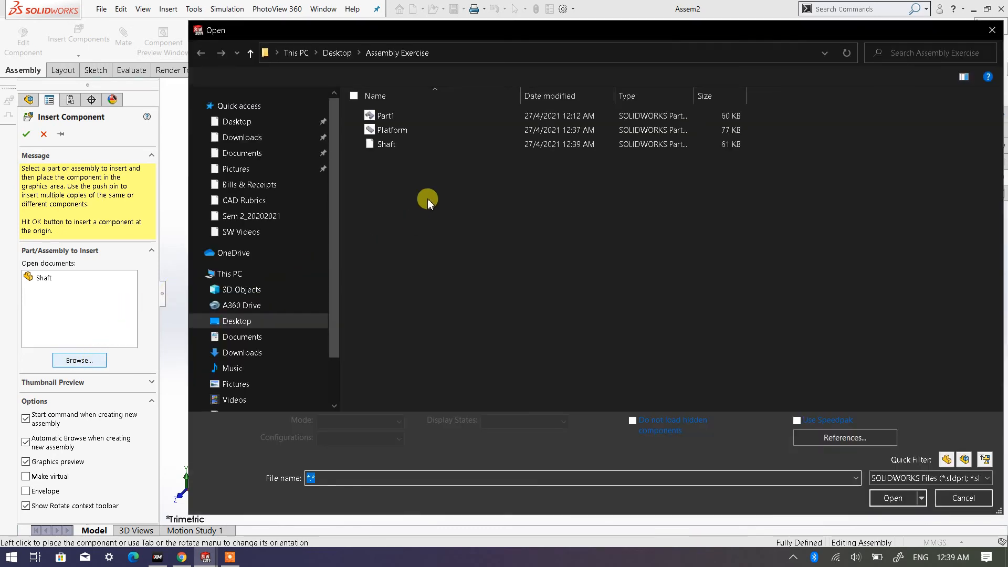
double_click(403, 132)
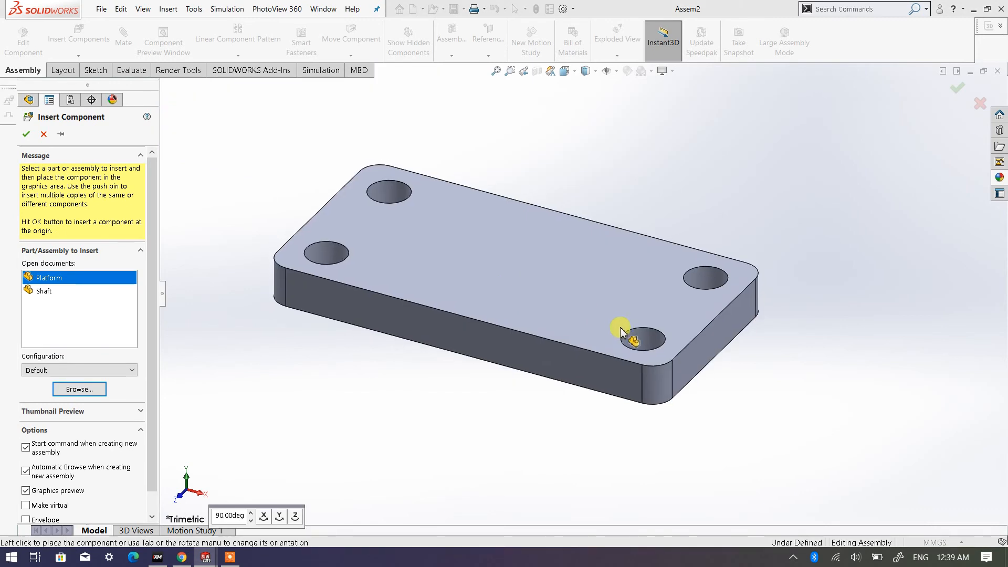
left_click(635, 250)
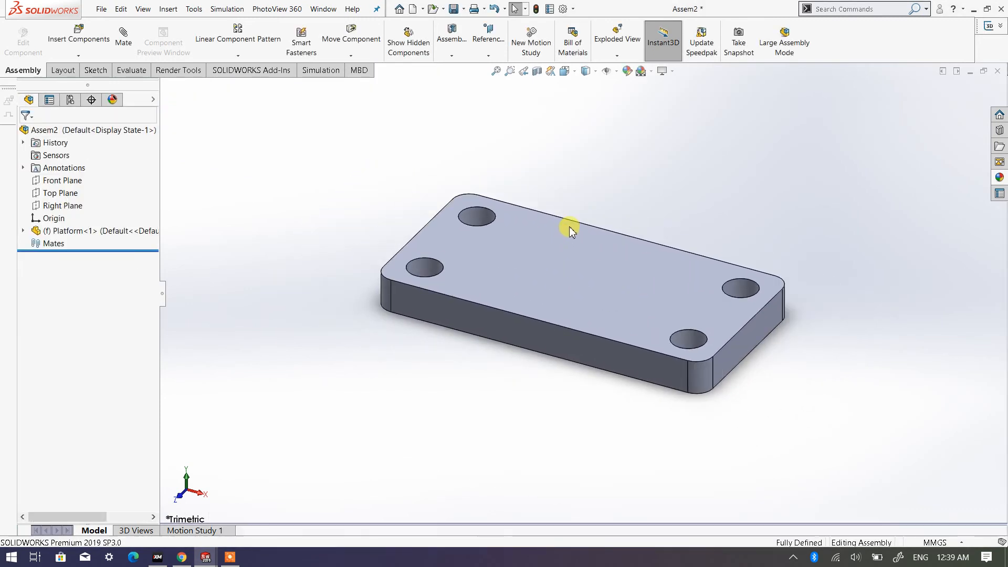
scroll(572, 232, "up", 4)
scroll(578, 231, "down", 3)
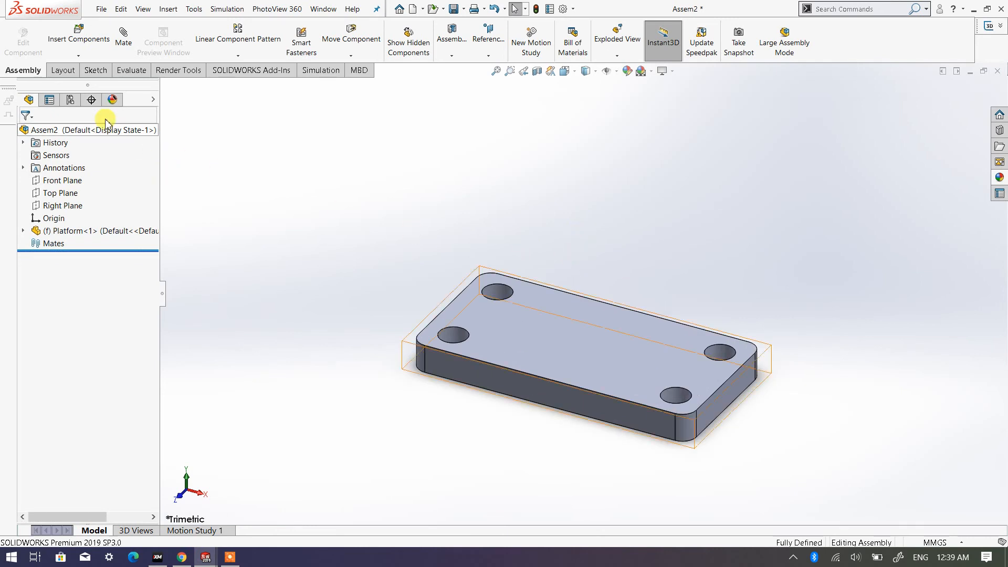
- Insert a second Platform from the Assembly Exercise folder, placing it above and to the right of the first
left_click(69, 36)
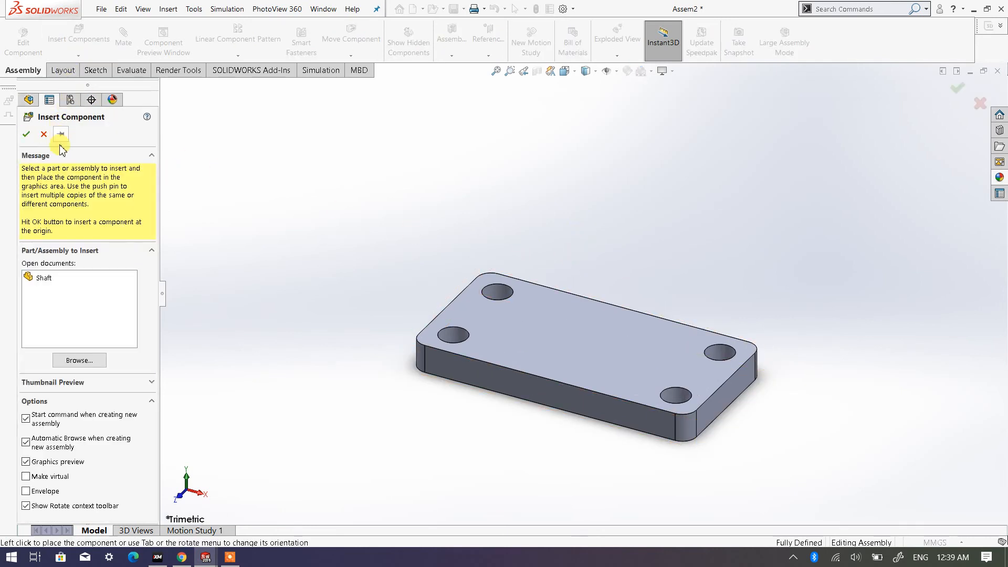
left_click(77, 360)
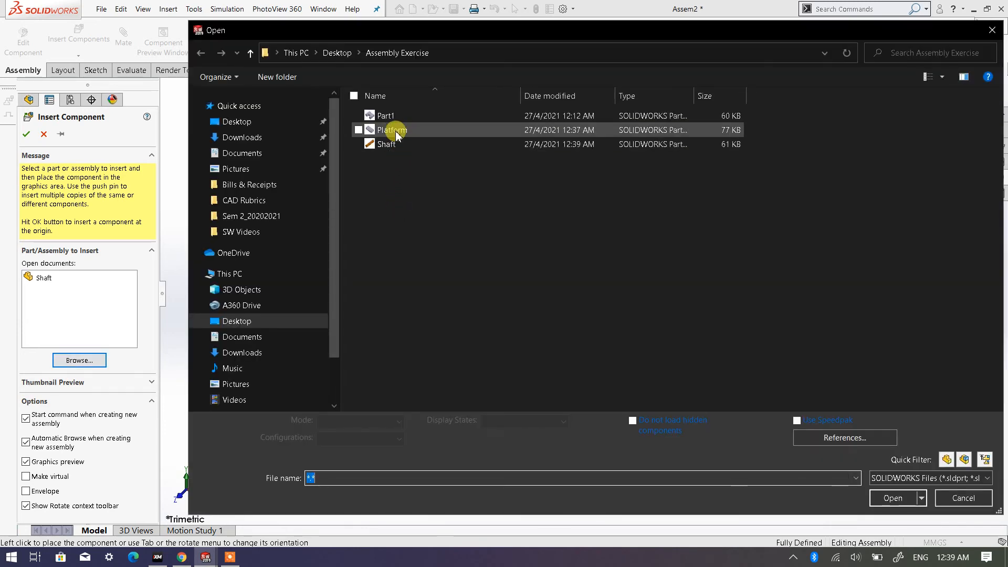
left_click(395, 131)
double_click(394, 131)
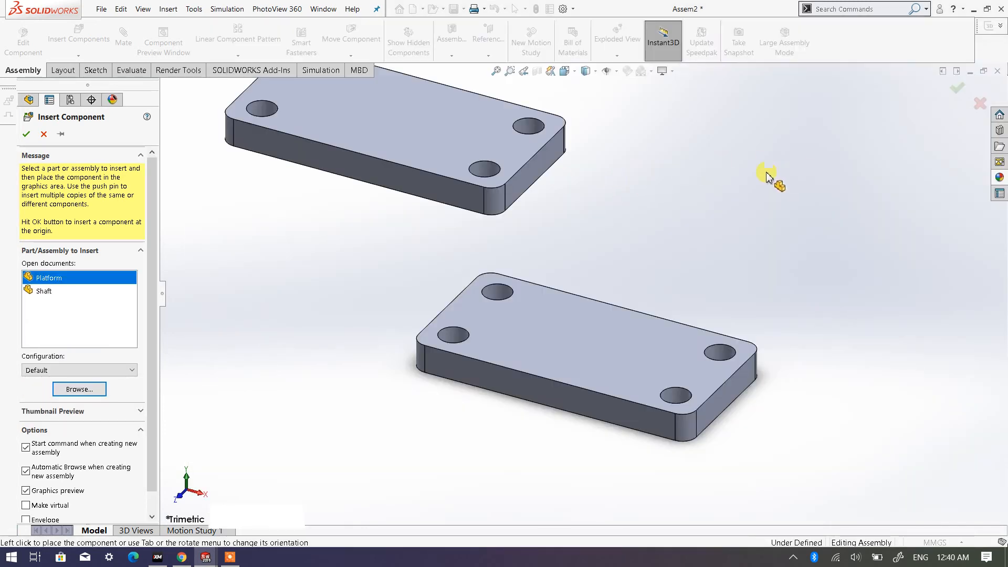
scroll(750, 157, "up", 4)
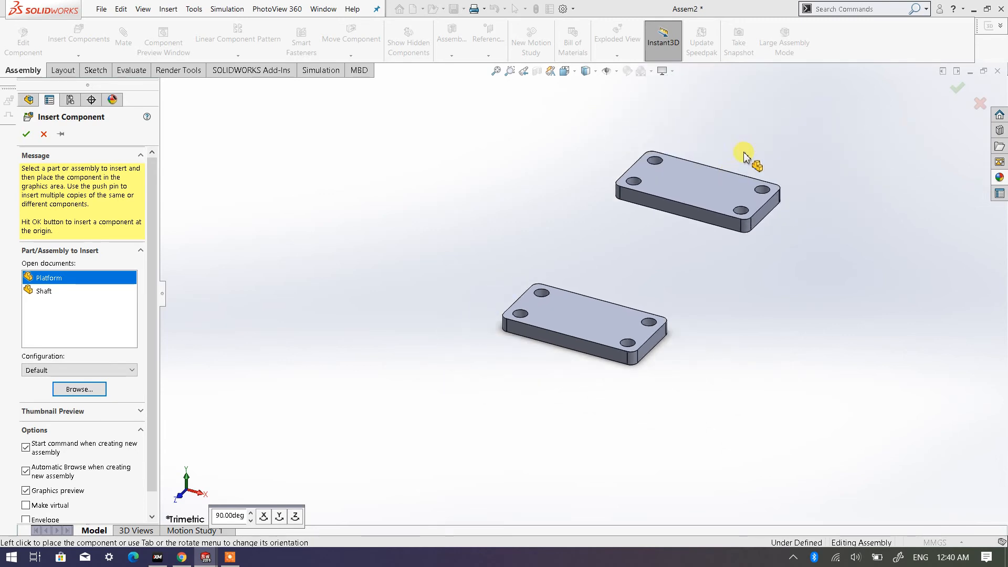
left_click(708, 135)
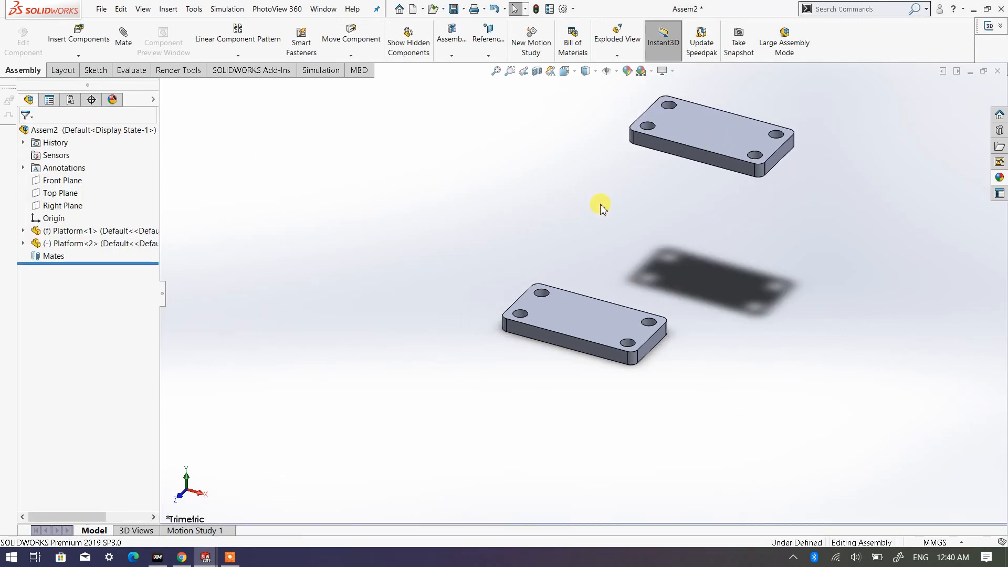
scroll(602, 210, "down", 2)
scroll(649, 230, "up", 3)
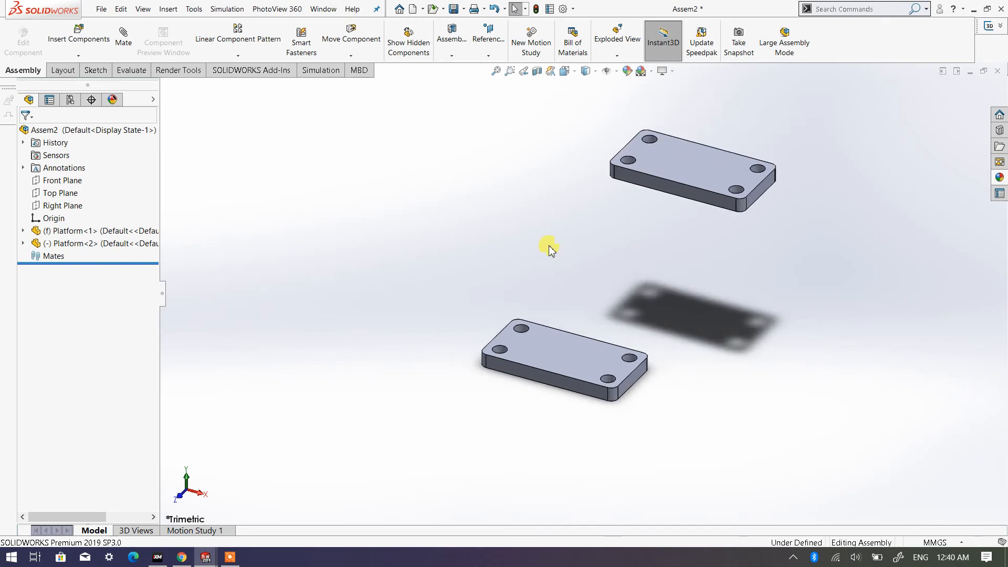
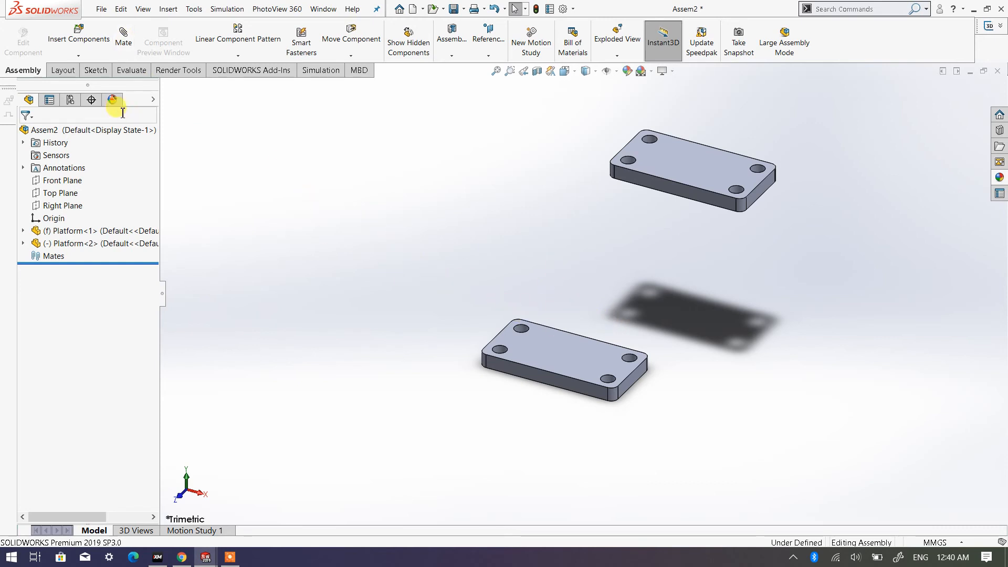
- Insert four copies of the Shaft part in one pinned insertion, spread out above and to the right of the lower Platform
left_click(81, 44)
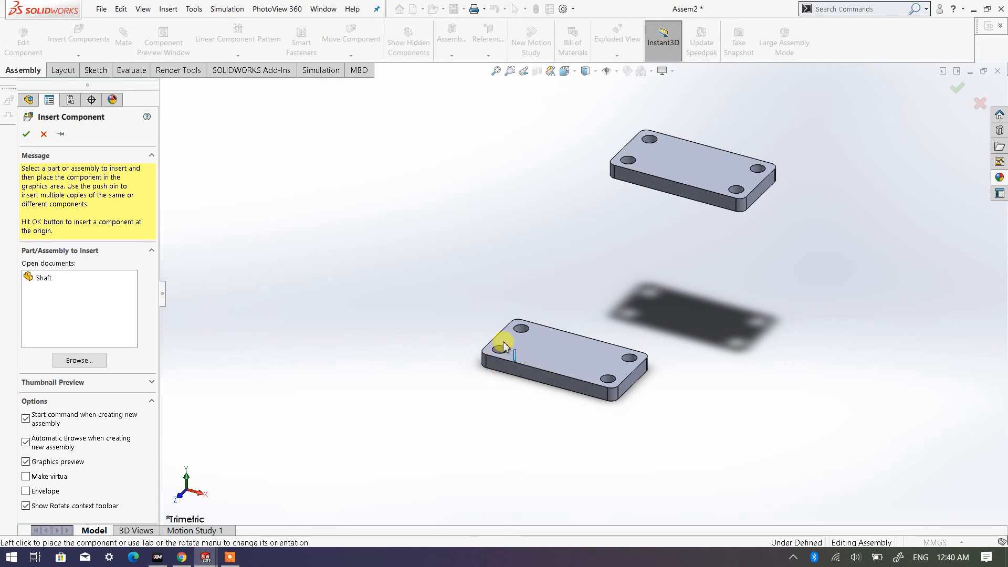
scroll(552, 346, "down", 3)
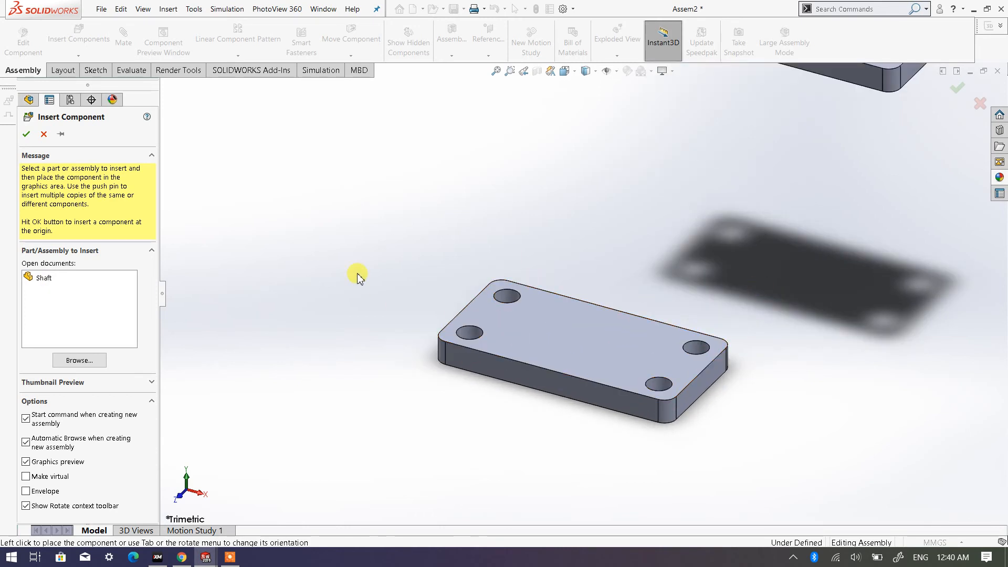
scroll(353, 275, "up", 2)
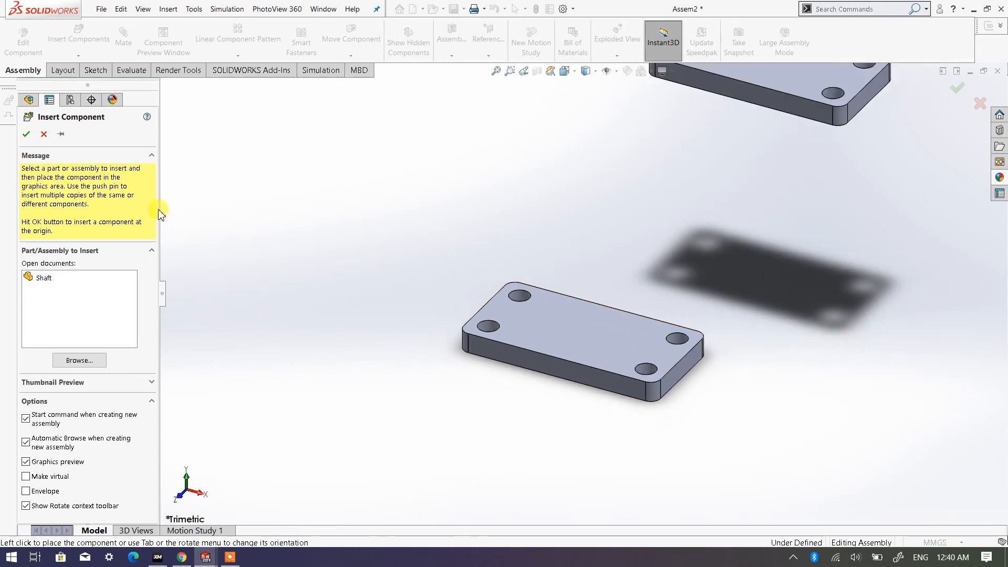
left_click(61, 138)
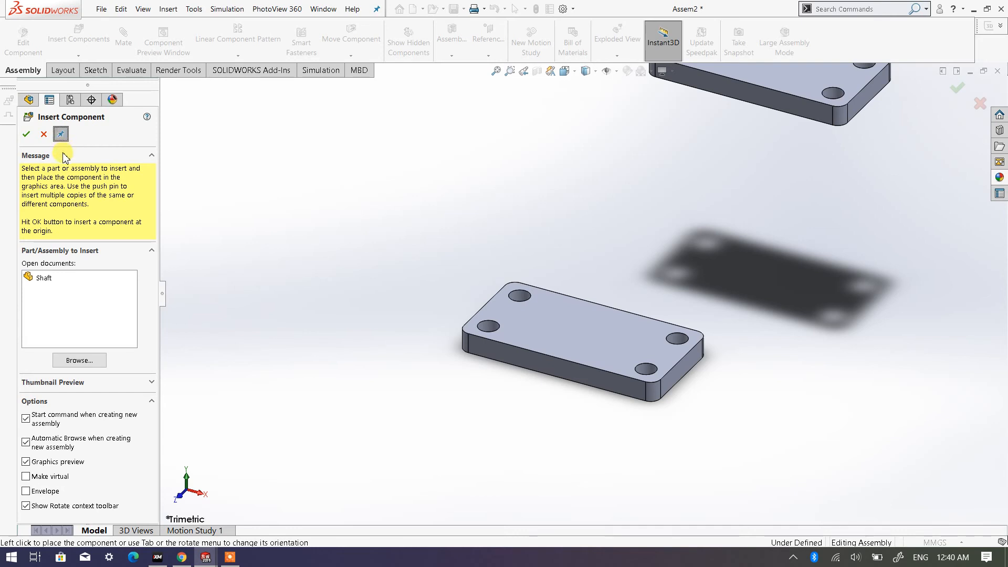
left_click(43, 278)
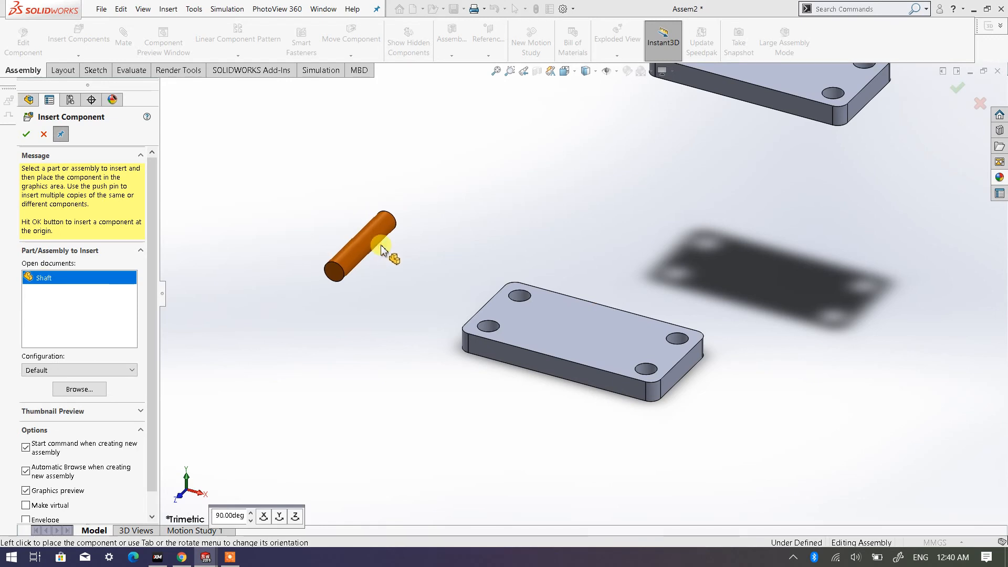
left_click(458, 200)
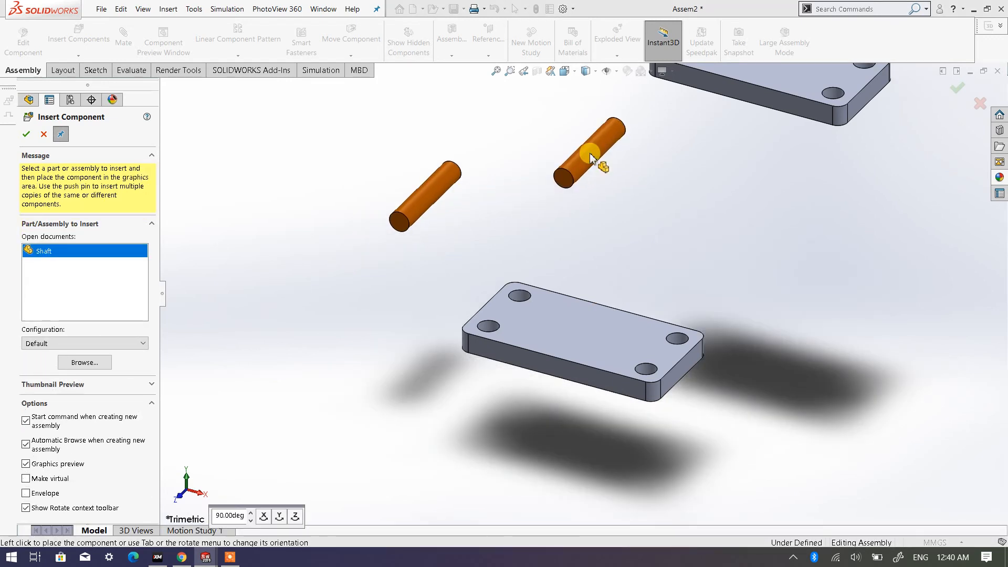
left_click(597, 154)
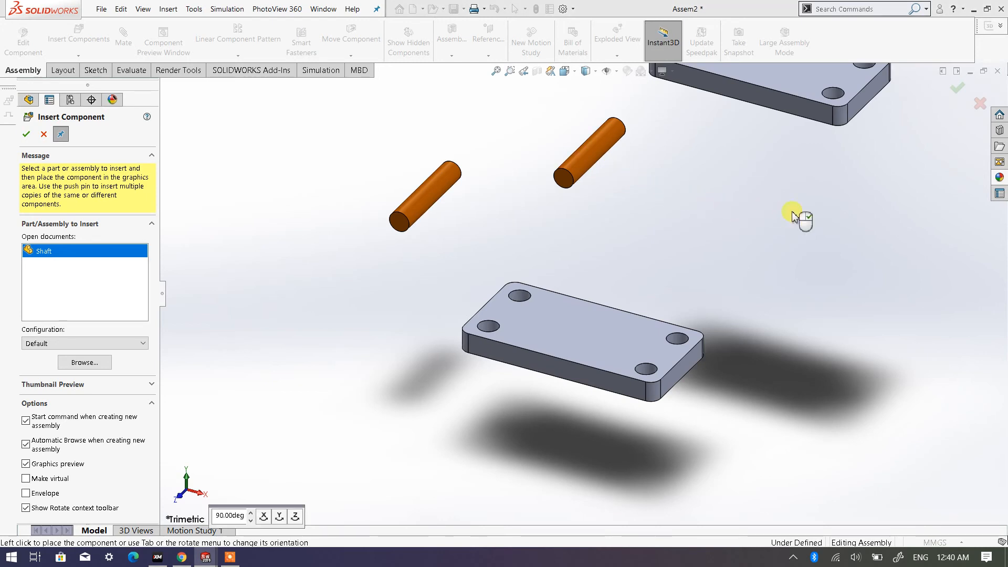
left_click(807, 221)
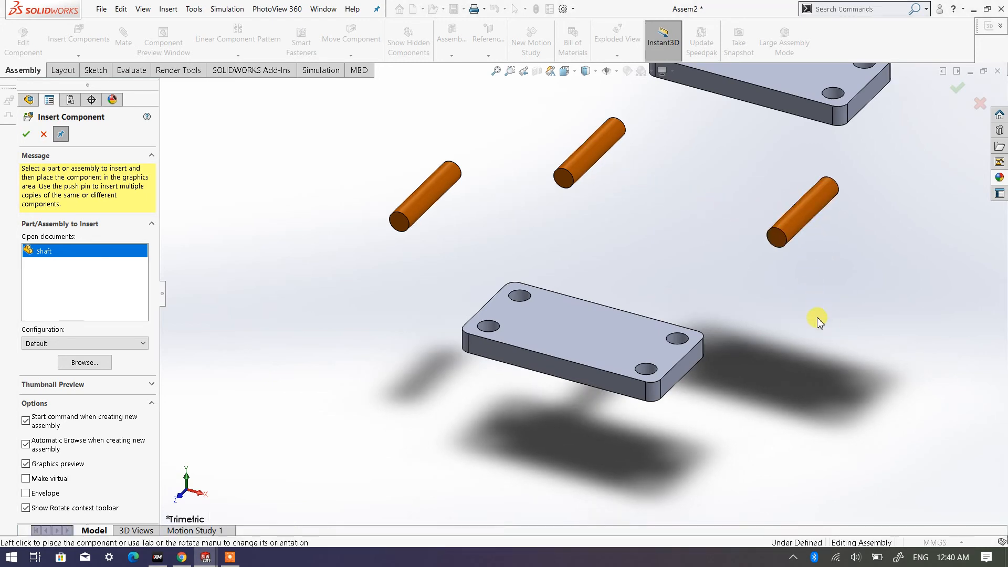
left_click(829, 330)
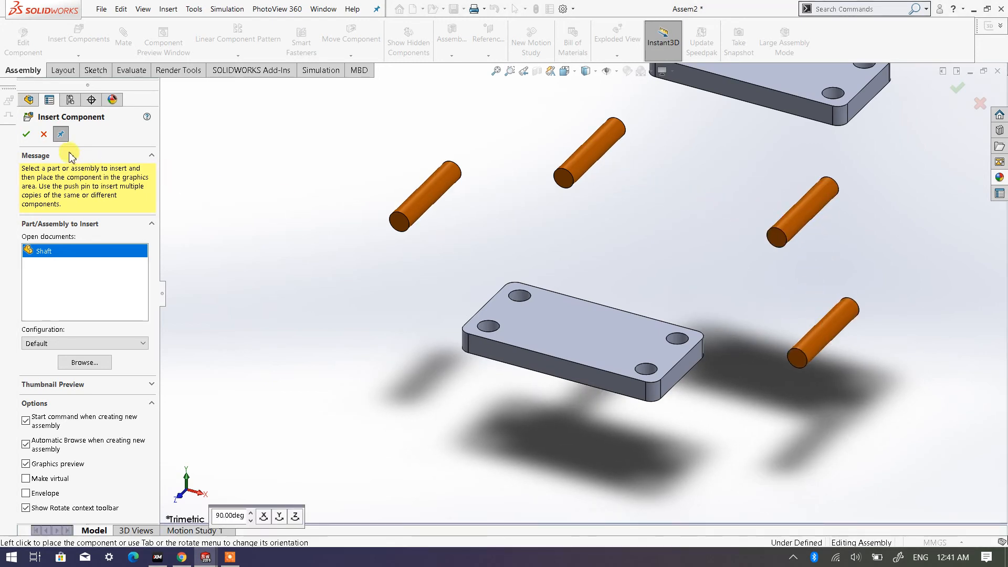
left_click(27, 138)
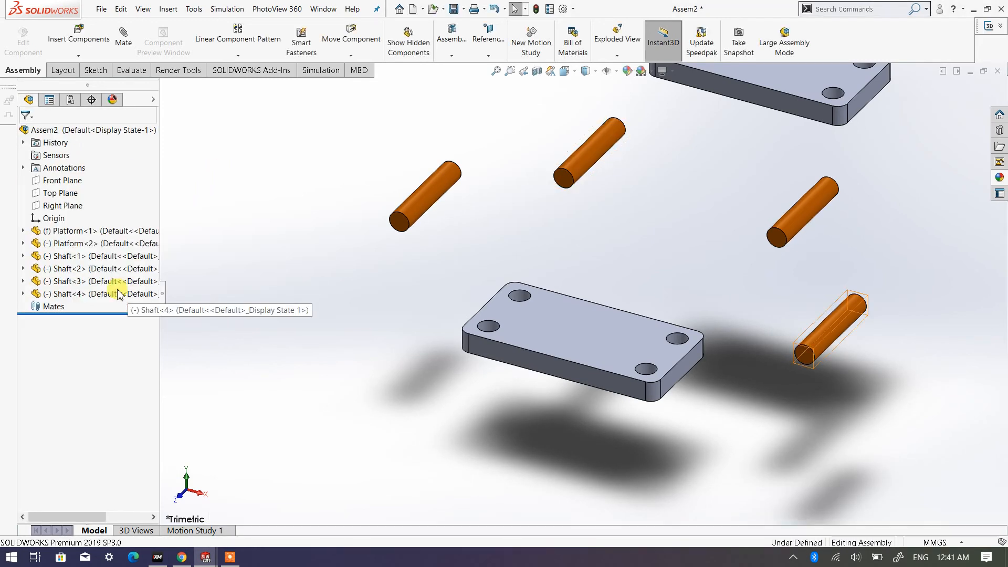
left_click(78, 37)
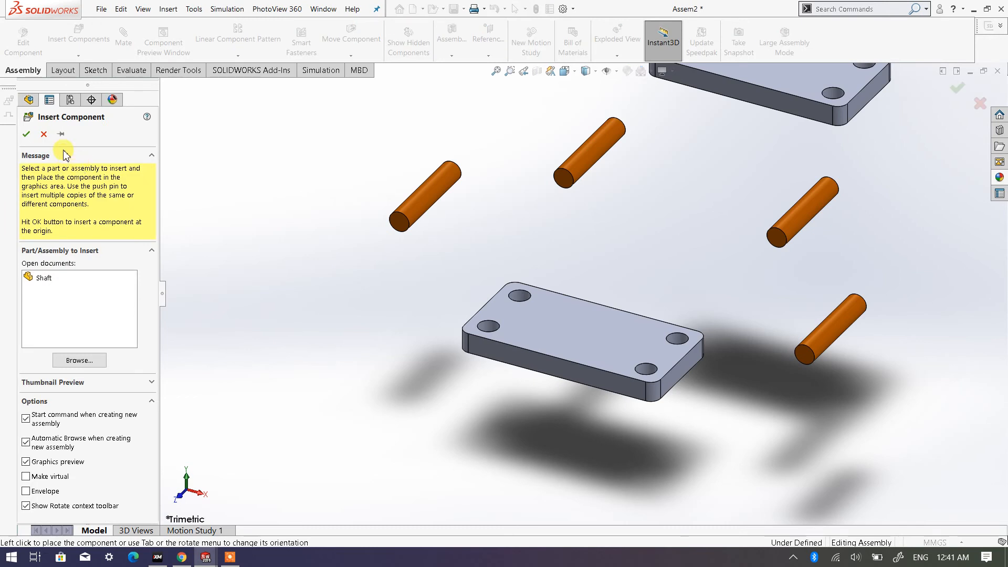
left_click(62, 135)
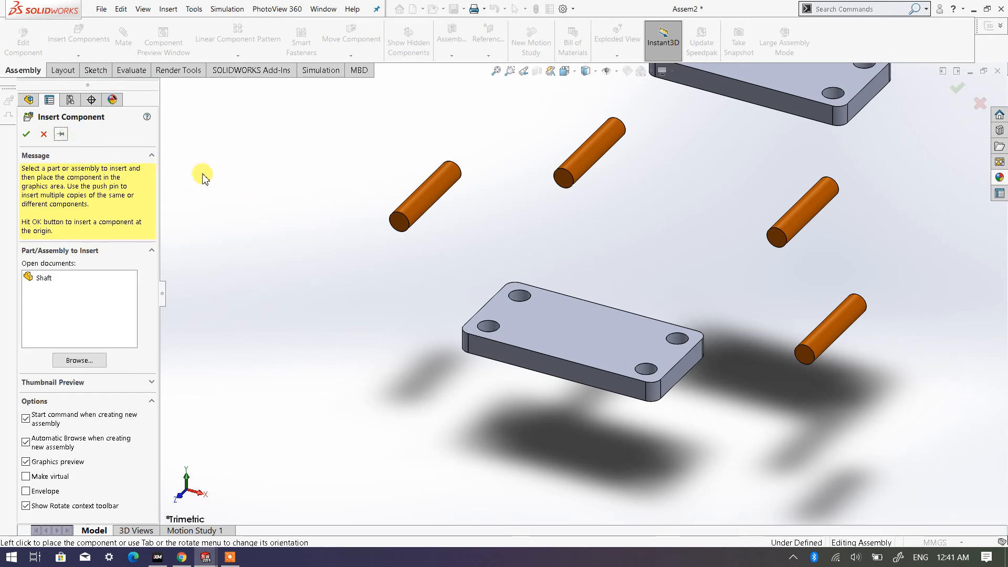
scroll(261, 203, "up", 2)
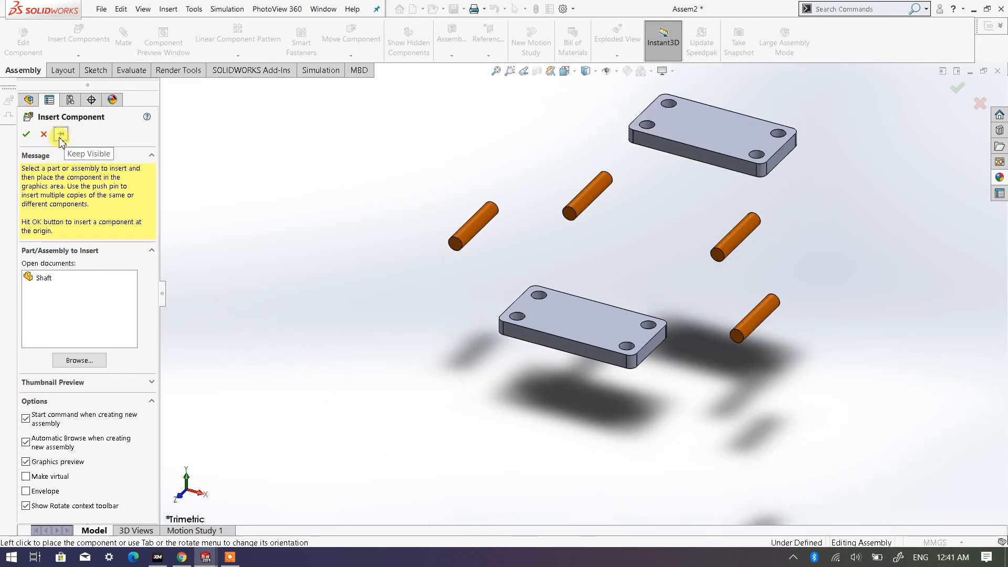
left_click(44, 281)
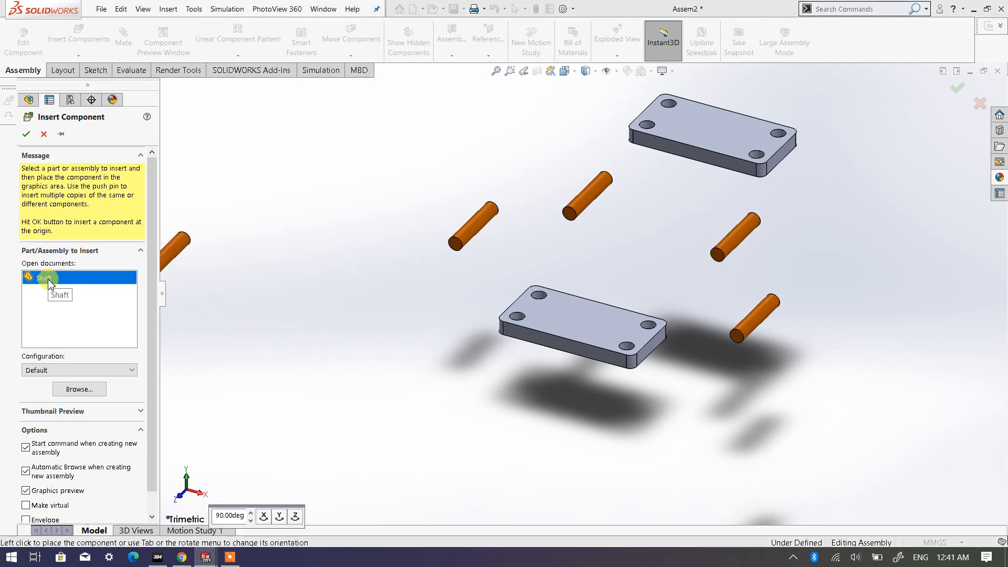
key("Escape")
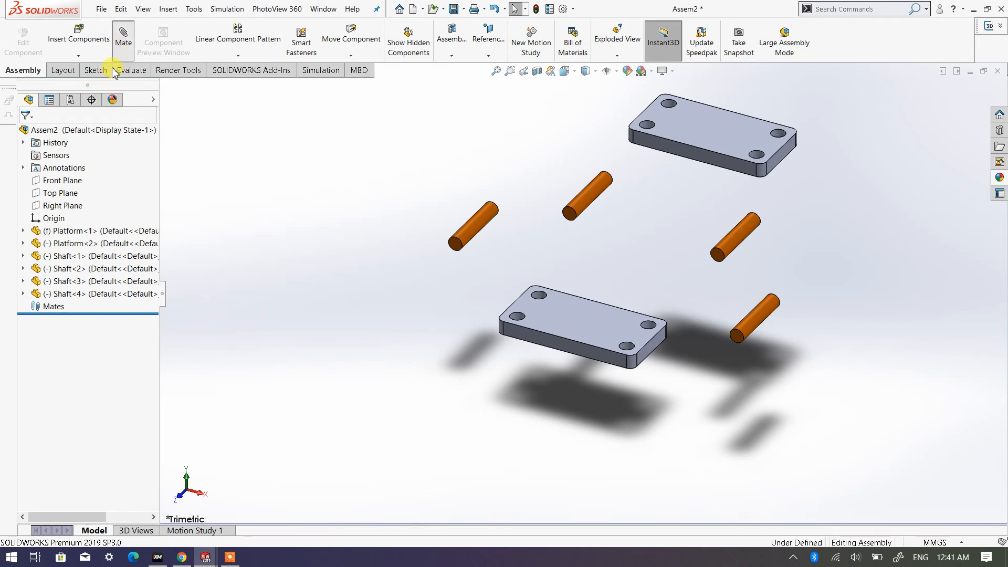
- Insert four more Shafts one at a time, reopening the insertion for each and grouping them to the left of the existing components
left_click(78, 42)
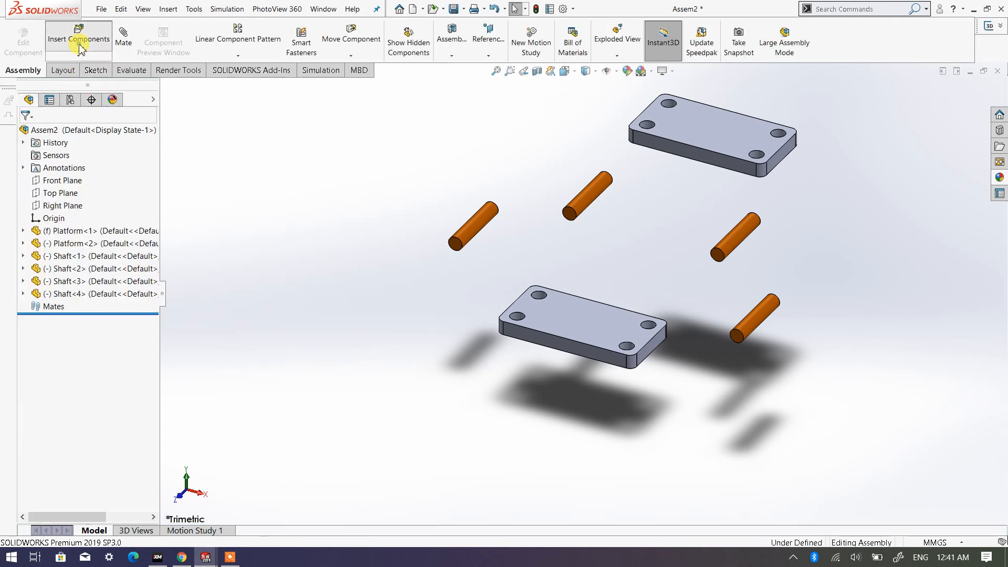
left_click(44, 279)
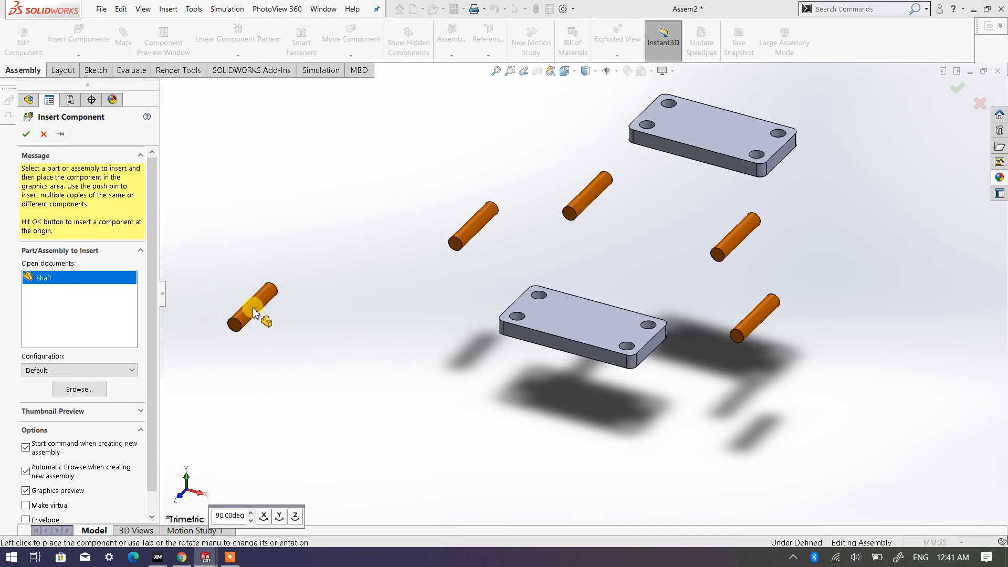
left_click(250, 308)
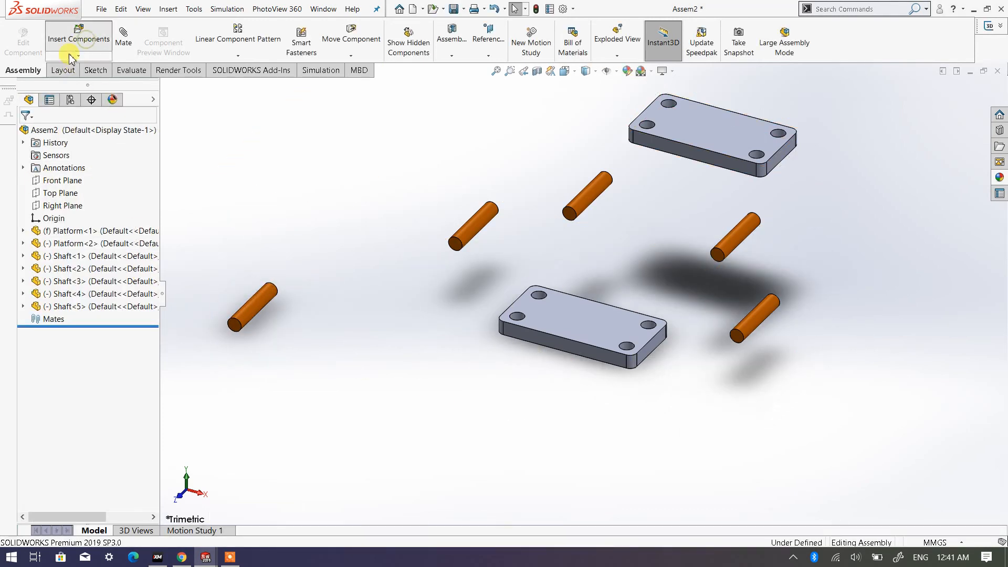
left_click(79, 36)
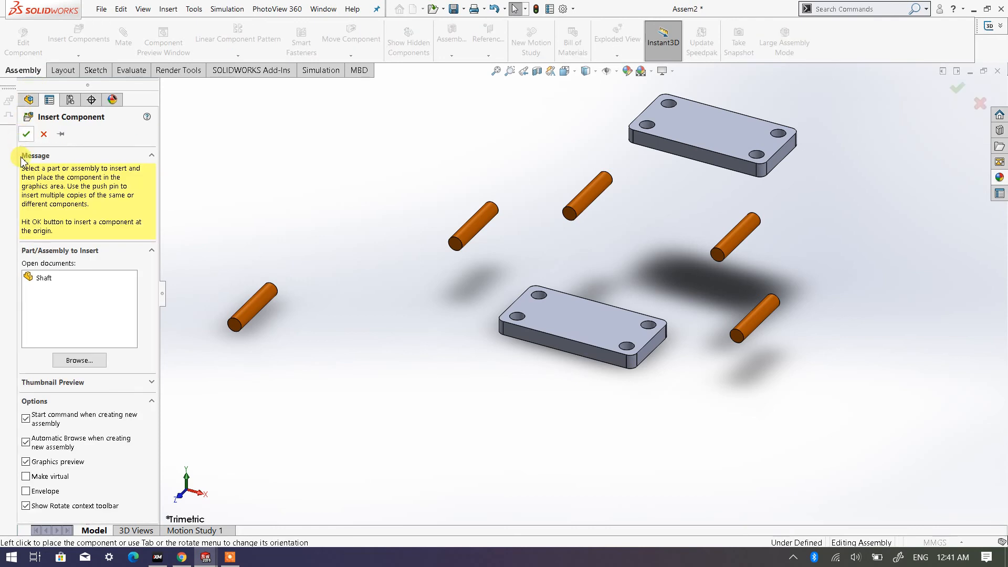
left_click(44, 277)
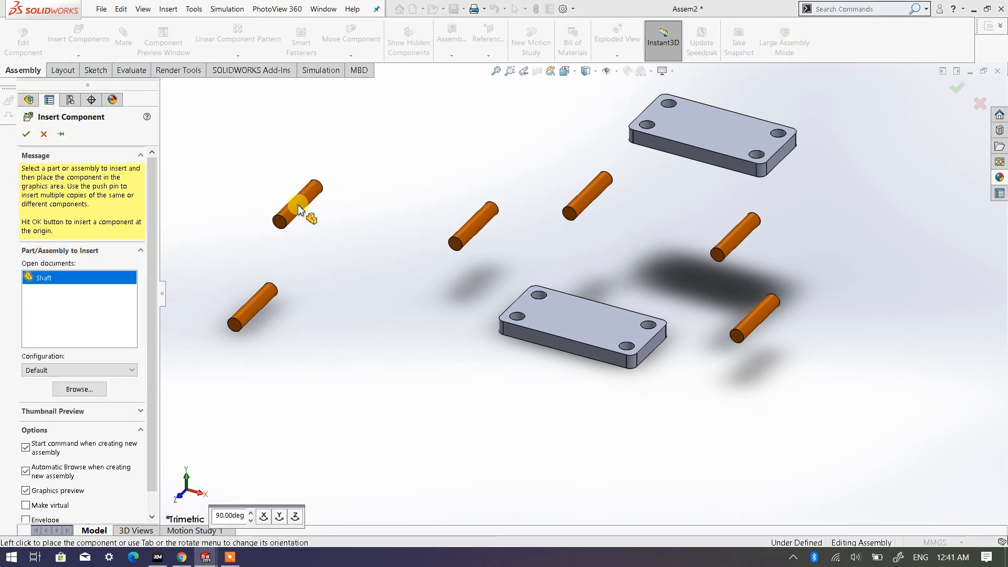
left_click(298, 209)
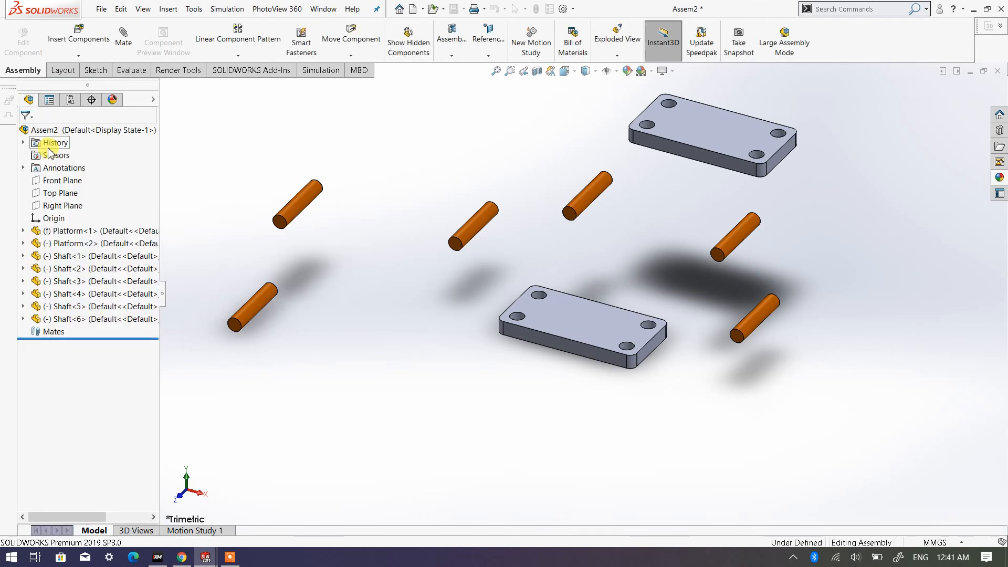
left_click(79, 36)
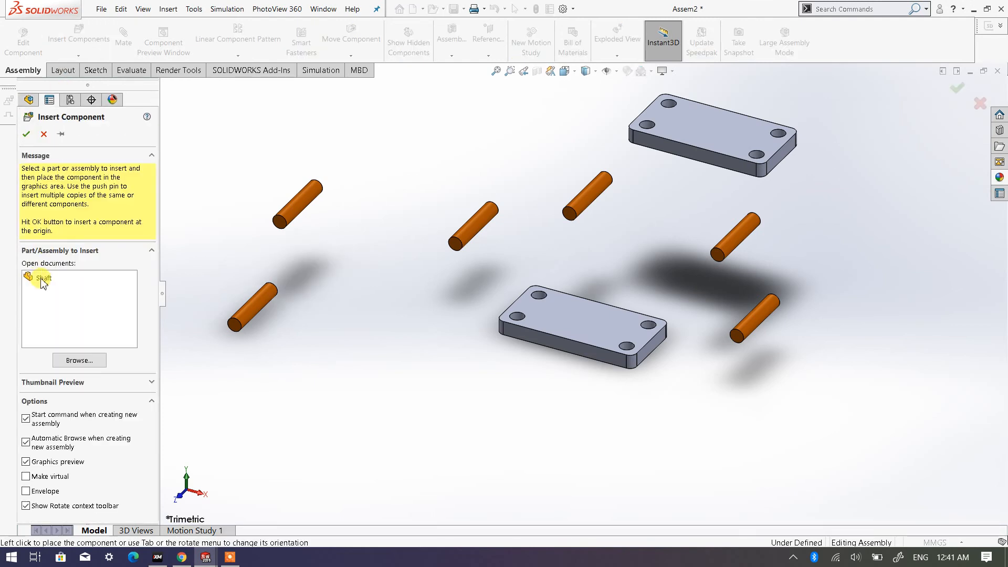
left_click(42, 278)
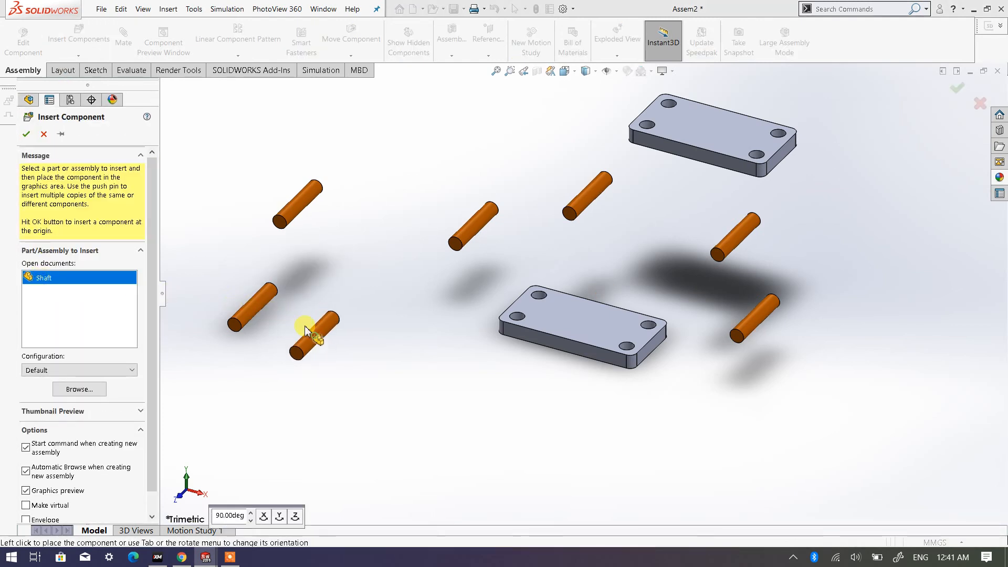
left_click(306, 329)
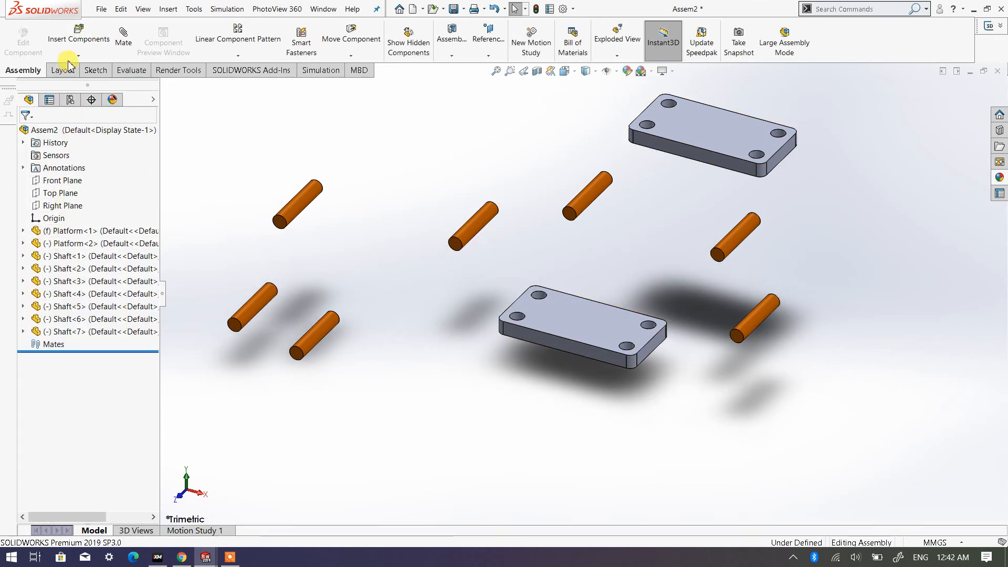
left_click(77, 33)
left_click(42, 277)
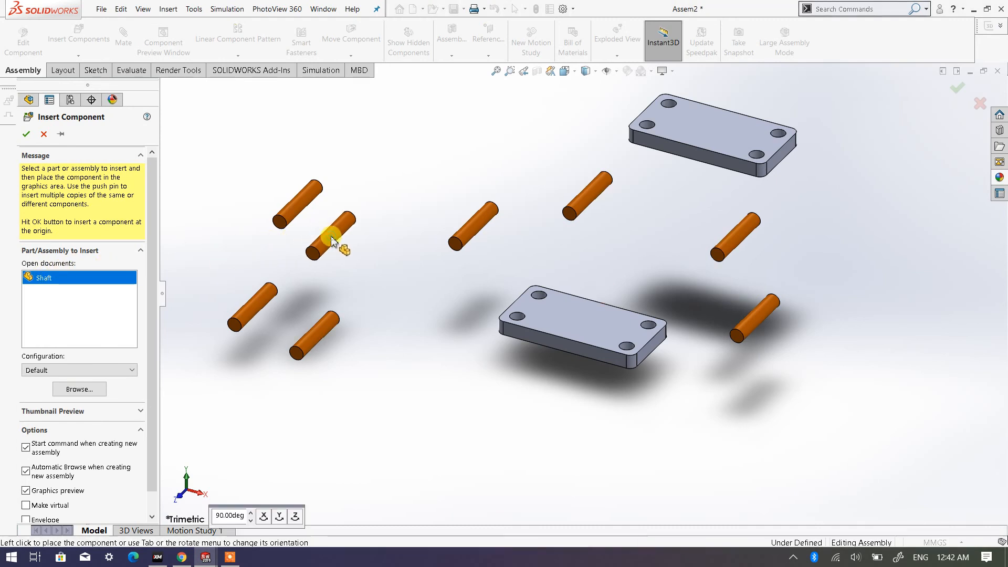
left_click(332, 241)
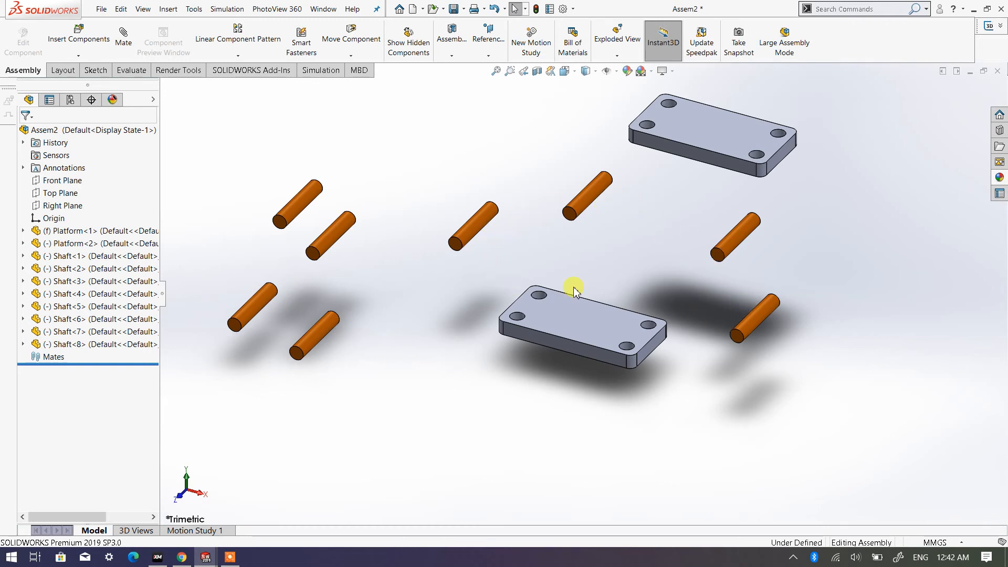
- Delete the four individually inserted Shafts grouped to the left of the other components
left_click(325, 330)
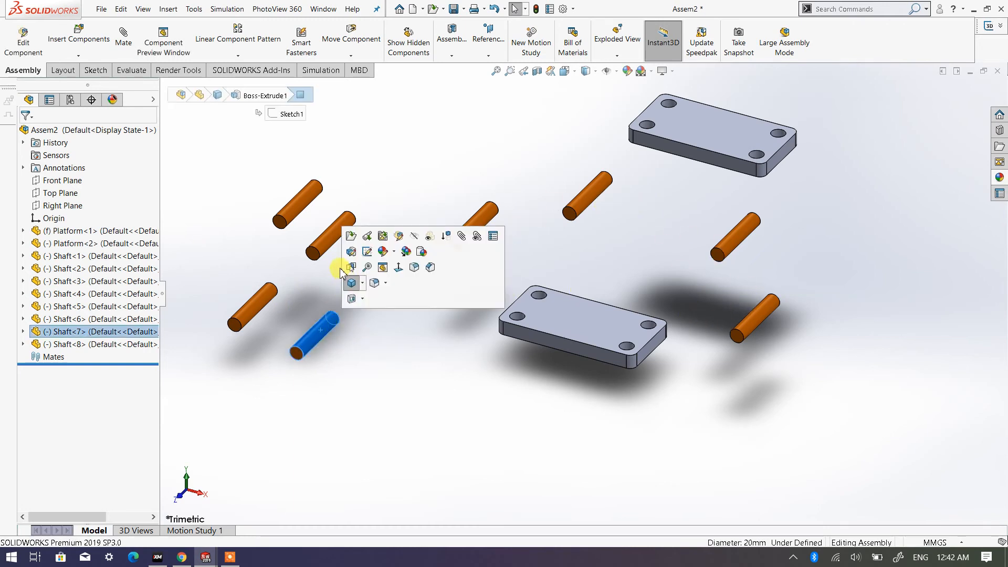
left_click(327, 248, "ctrl")
left_click(292, 210, "ctrl")
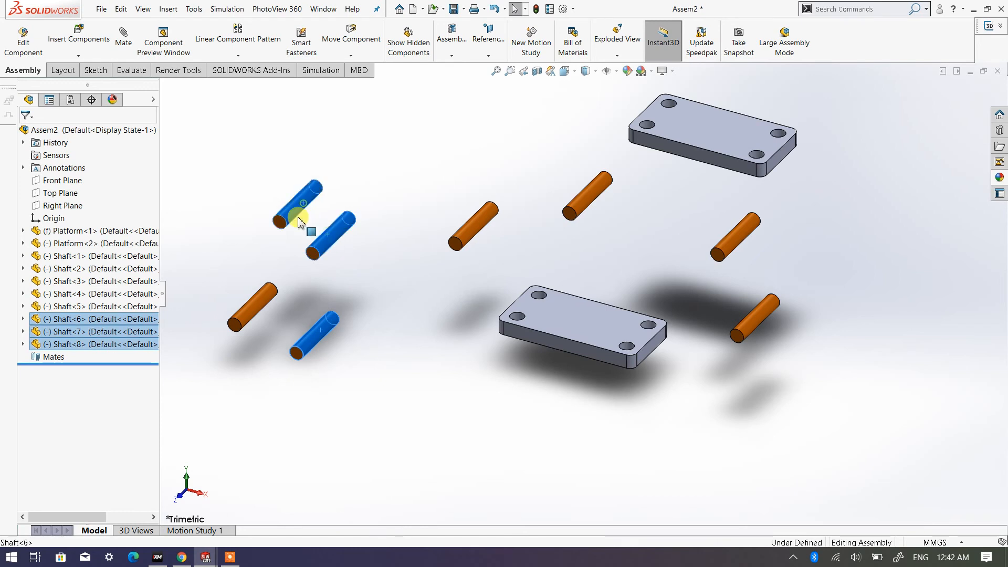
left_click(262, 298, "ctrl")
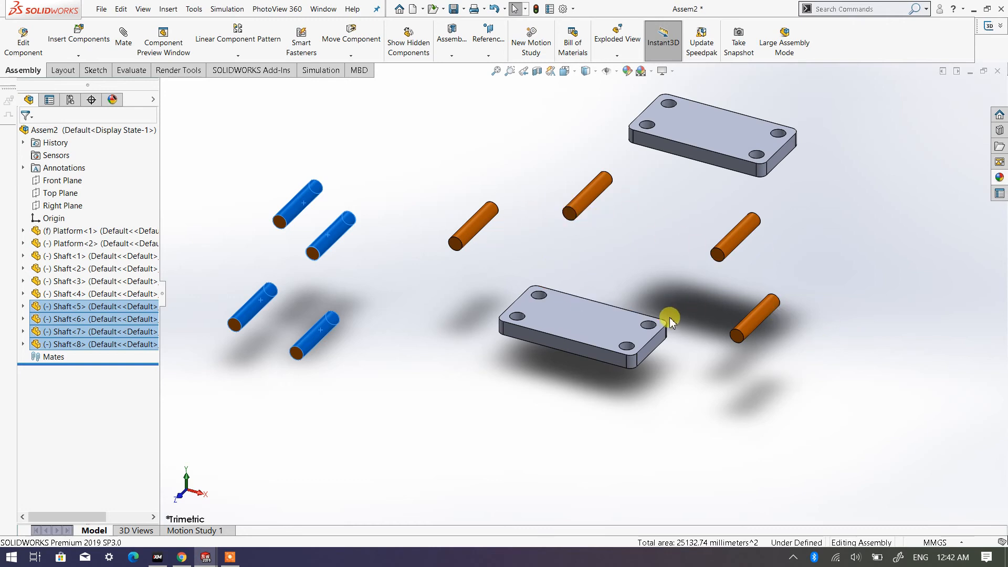
key("Delete")
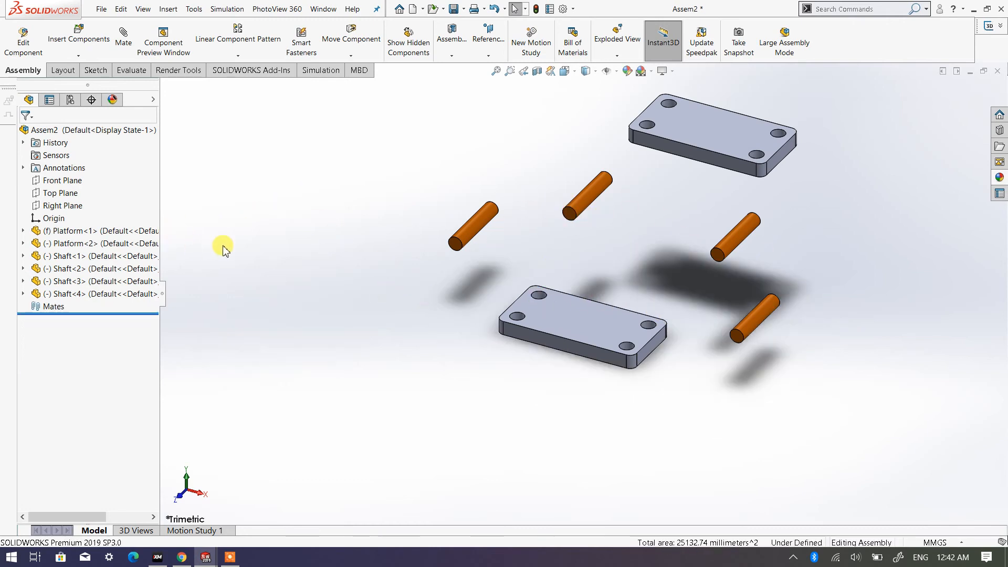
- Place four additional Shafts to the left of the existing components in a single insertion kept open for multiple copies
left_click(81, 42)
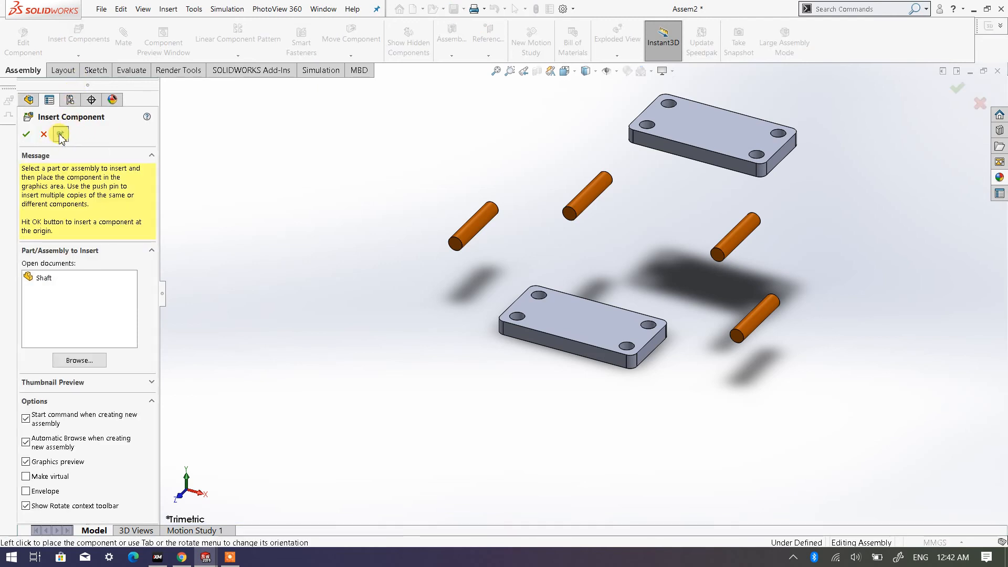
left_click(61, 134)
left_click(44, 282)
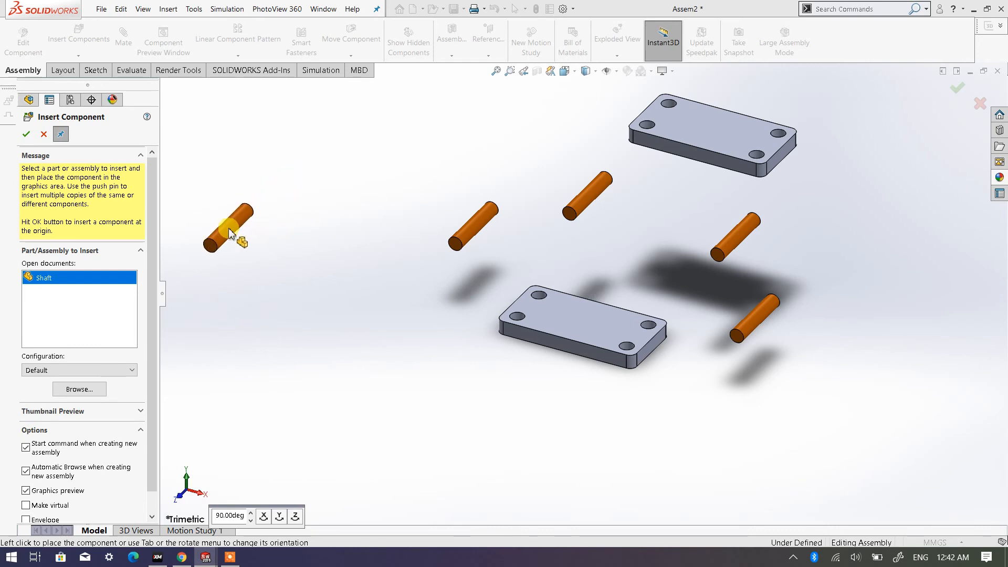
left_click(229, 233)
left_click(267, 259)
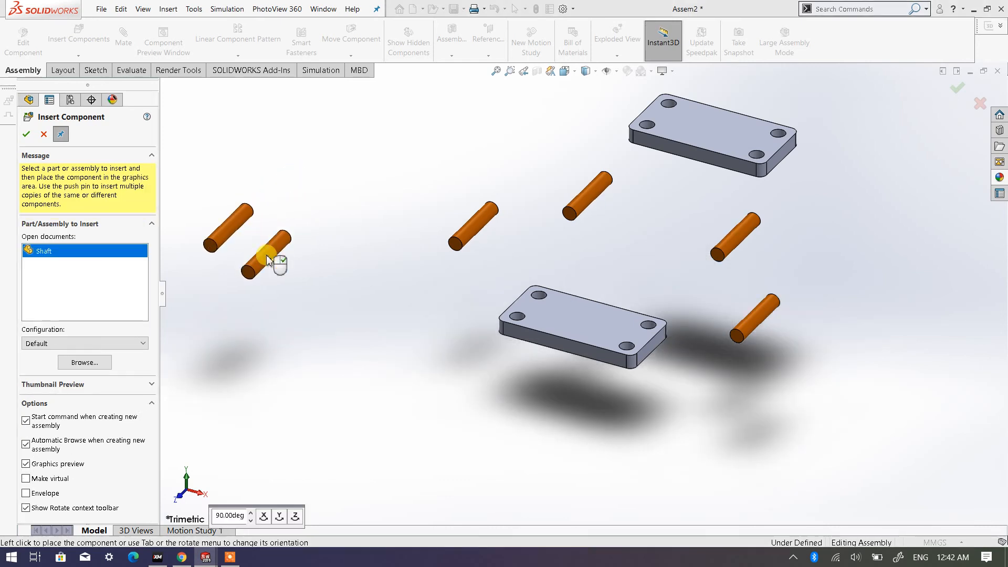
left_click(284, 188)
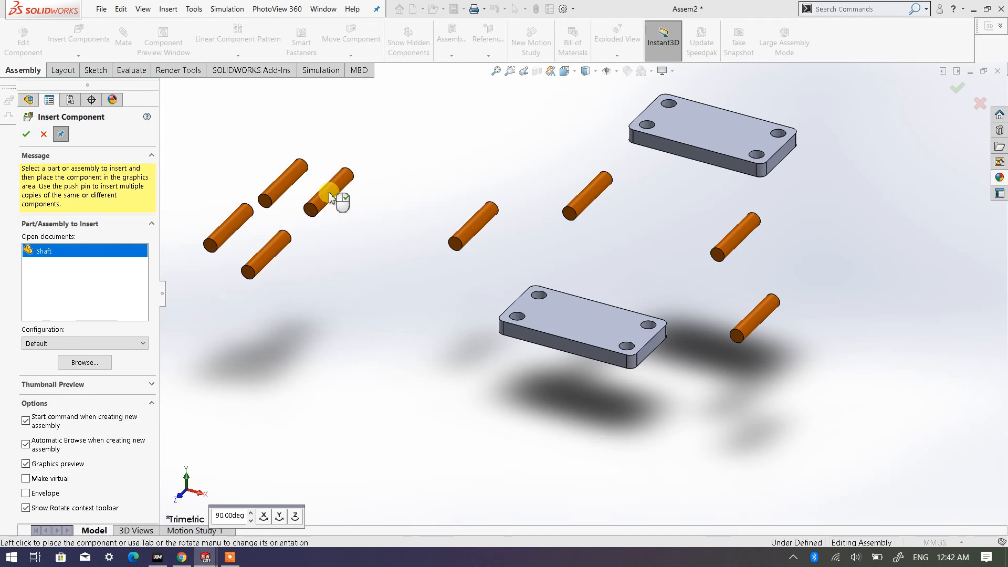
left_click(331, 194)
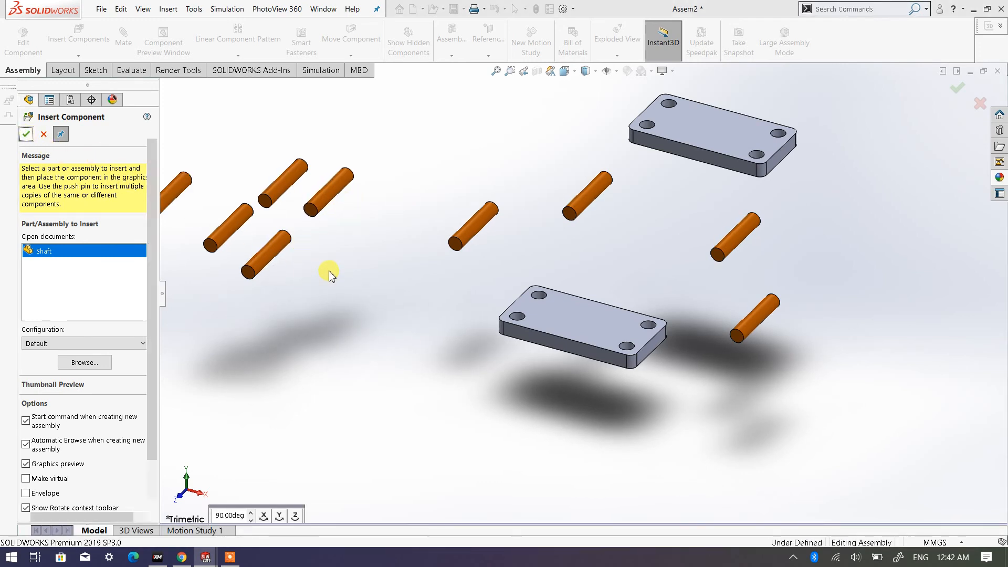
- End the component insertion and delete the group of four extra Shafts farthest from the Platforms
key("Escape")
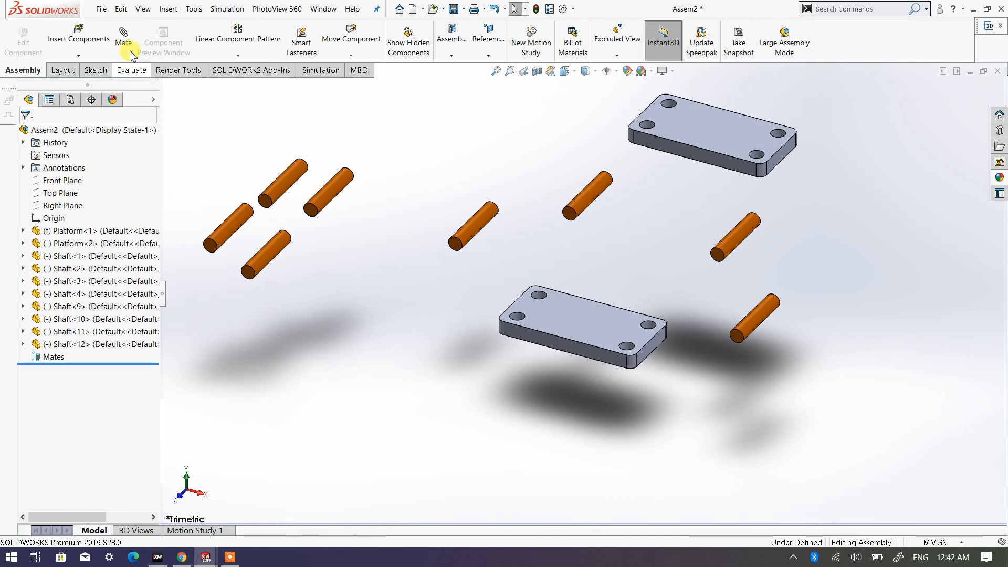
left_click(79, 35)
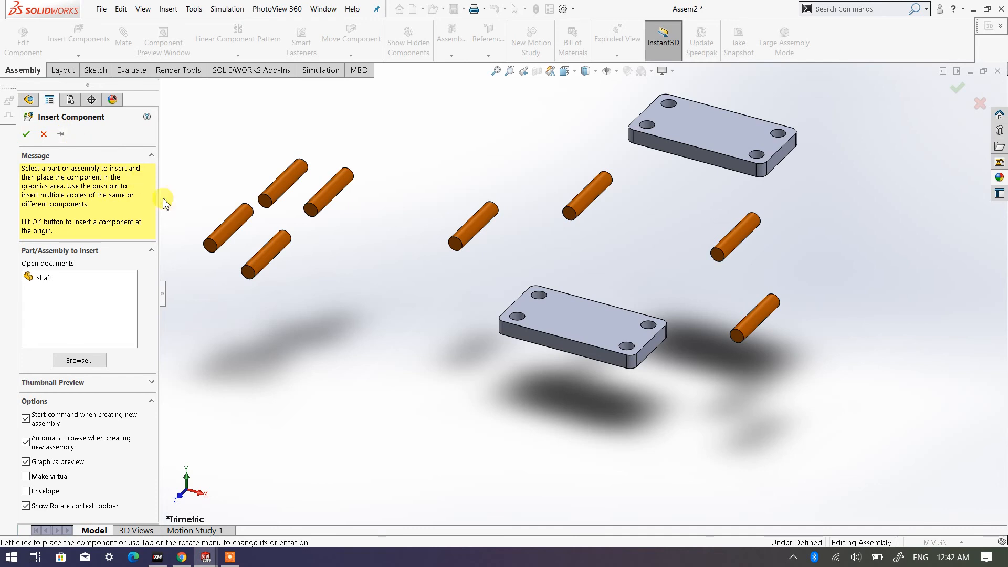
left_click(268, 250)
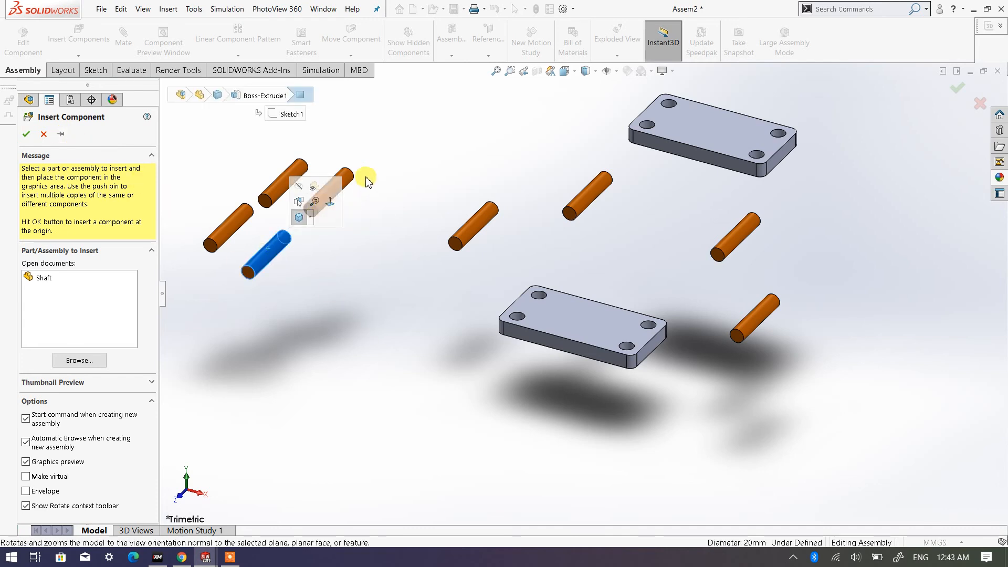
left_click(339, 180)
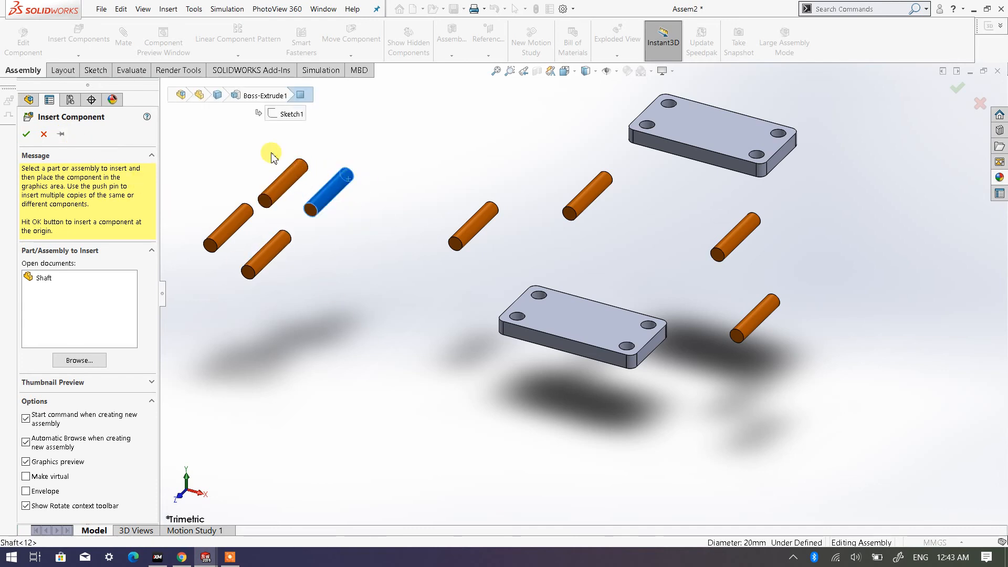
left_click_drag(391, 324, 193, 132)
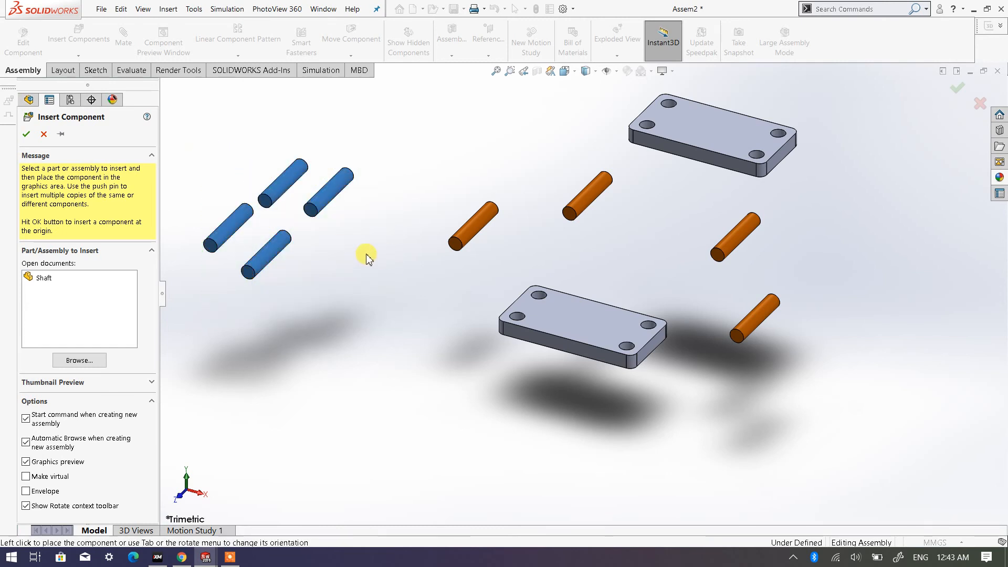
left_click(43, 135)
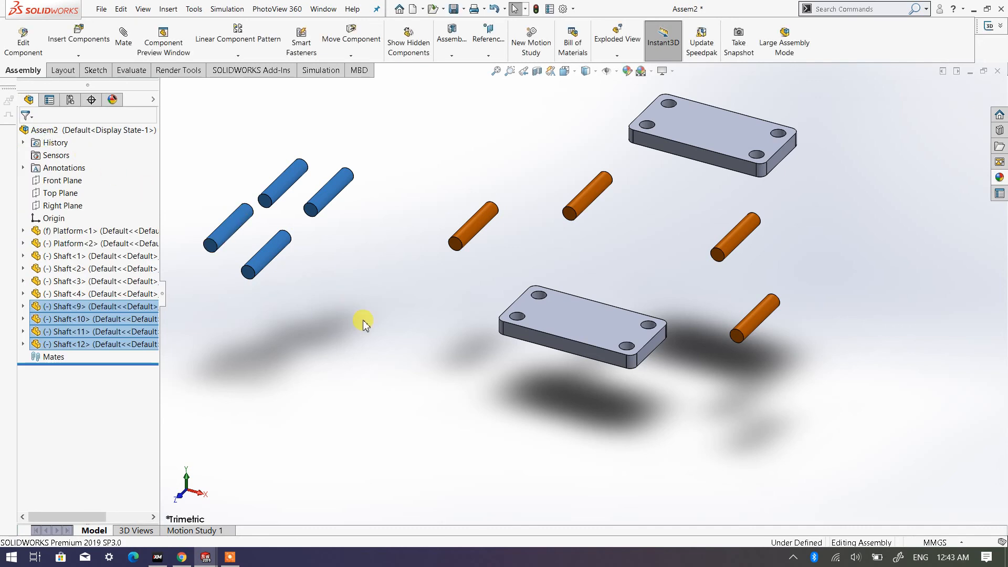
key("Delete")
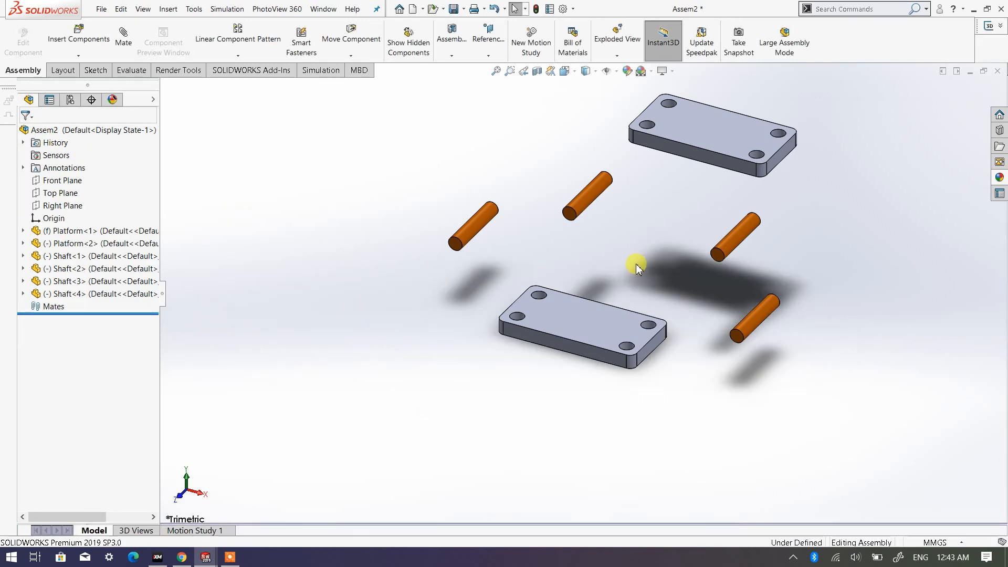
- Add a concentric mate between the first Shaft's cylindrical face and the front-left hole of the lower Platform
scroll(585, 217, "down", 5)
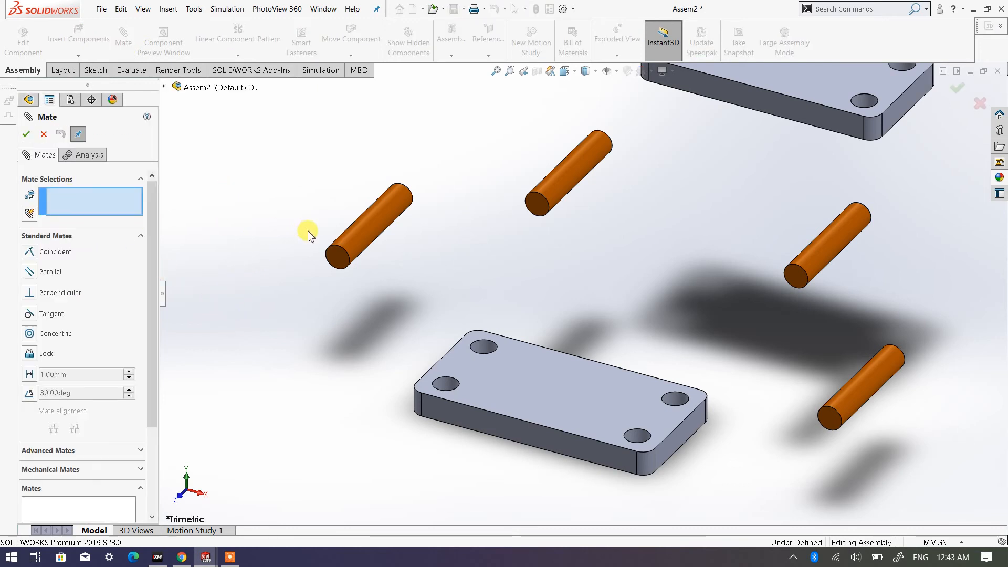
left_click(360, 240)
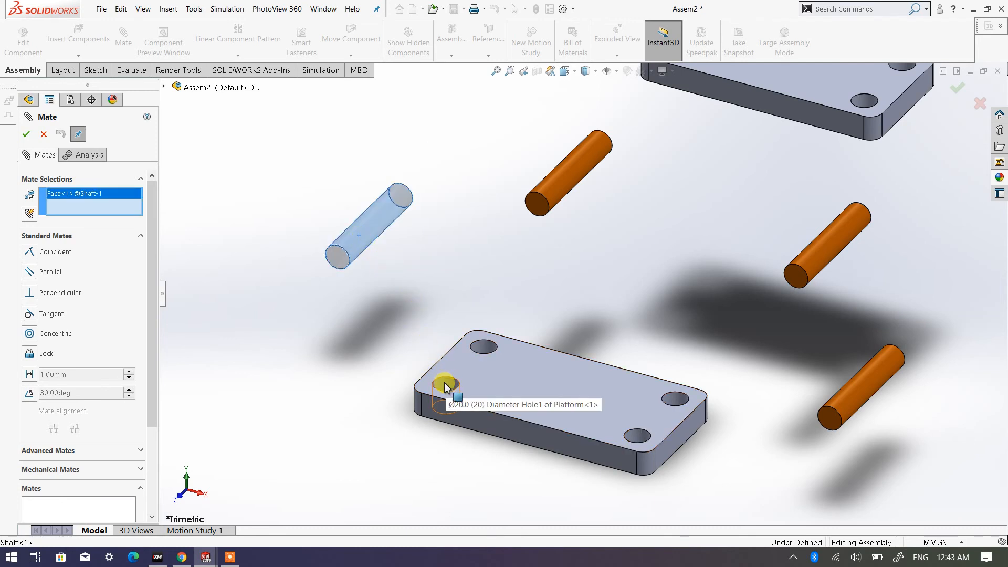
scroll(445, 387, "down", 3)
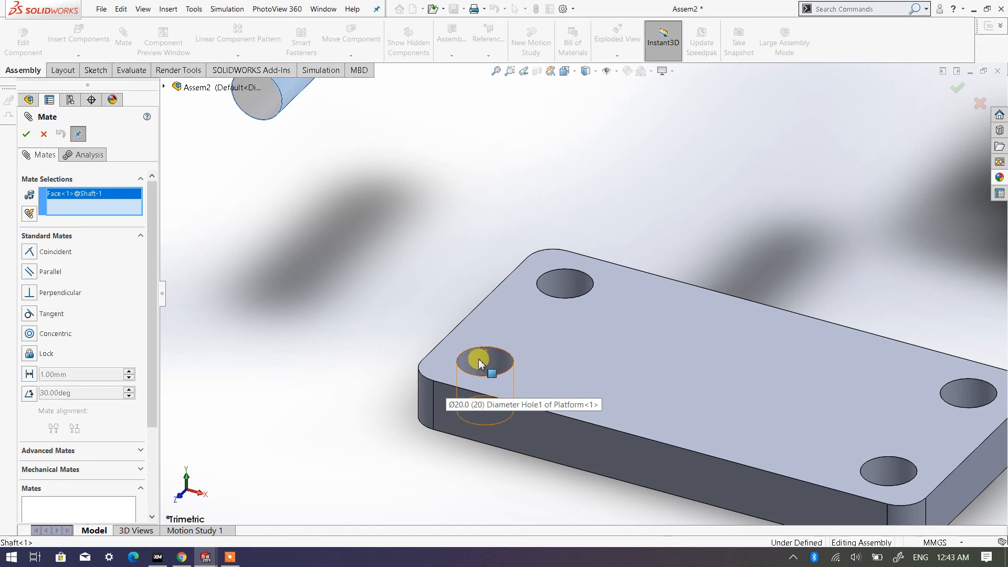
left_click(483, 365)
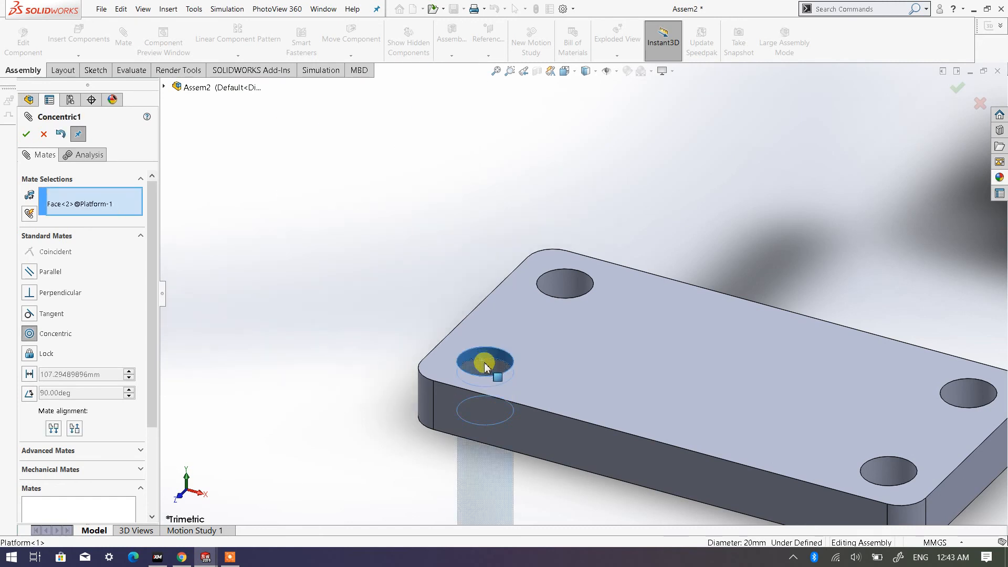
left_click(26, 134)
- Make the first Shaft's bottom end face coincident with the underside of the lower Platform
scroll(322, 272, "up", 4)
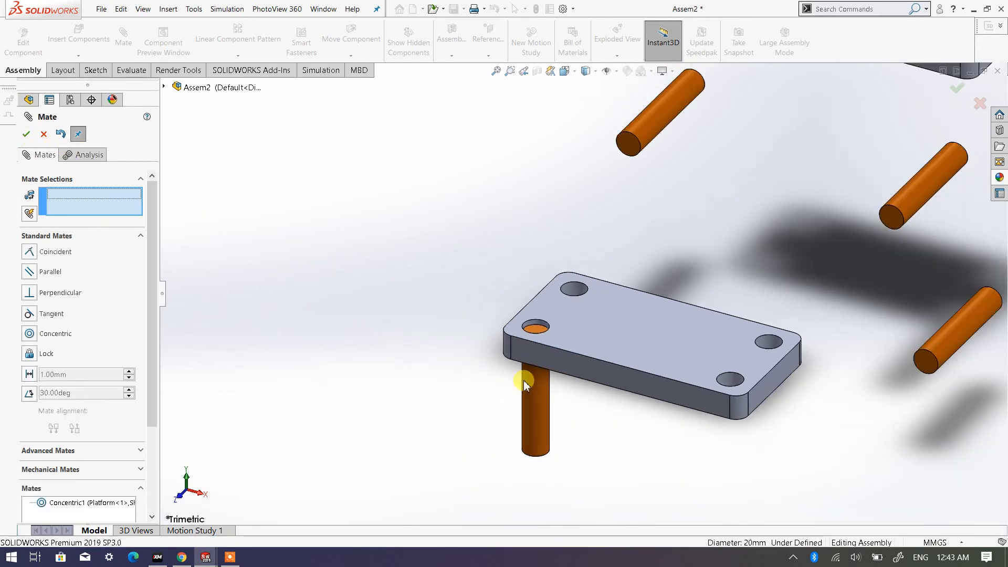
middle_click_drag(549, 441, 592, 271)
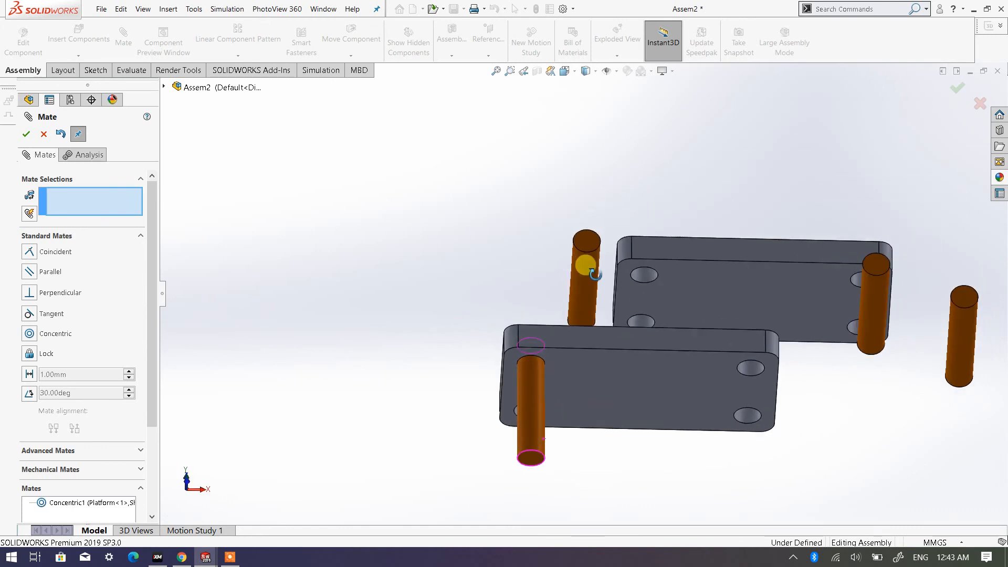
scroll(568, 445, "down", 3)
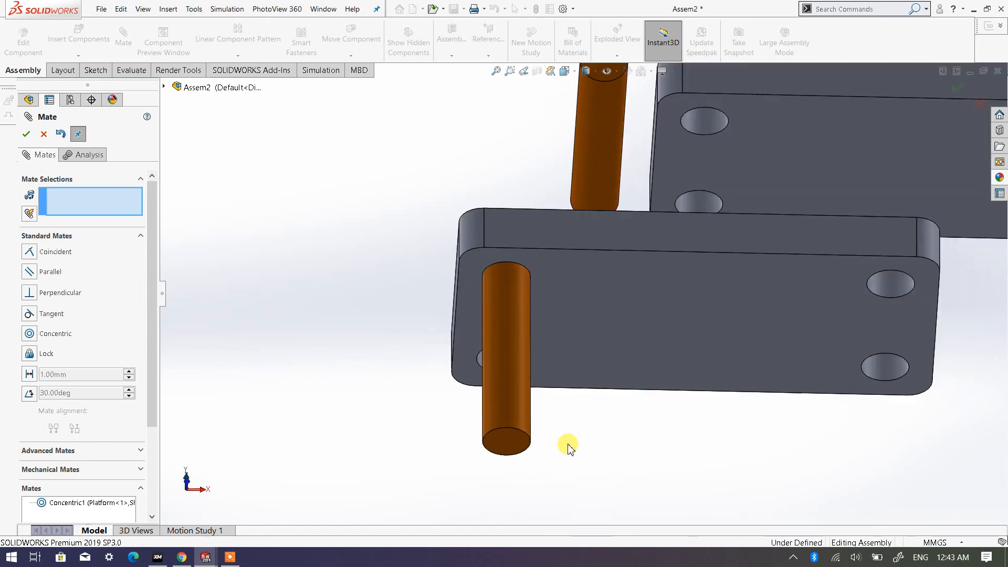
left_click(511, 448)
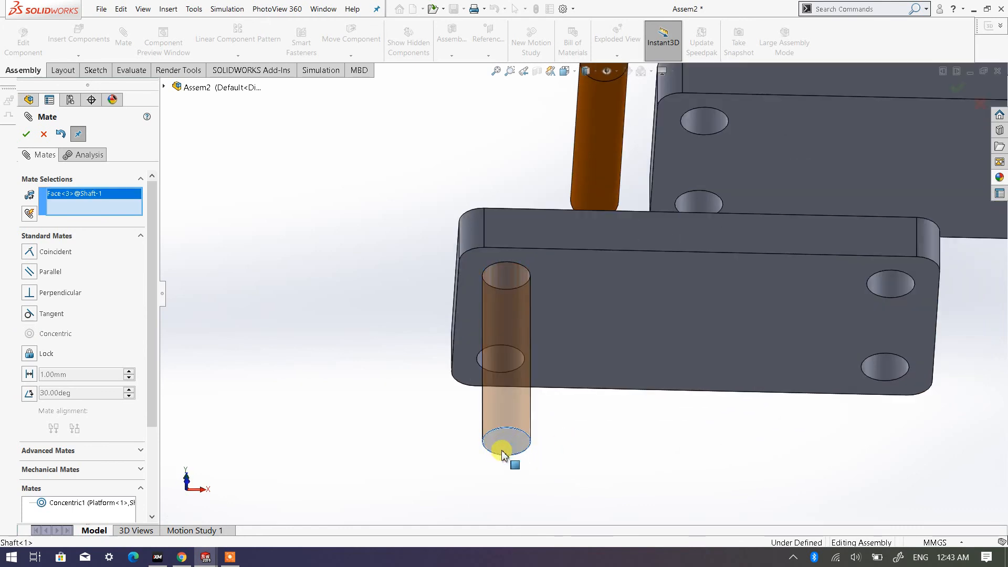
left_click(590, 283)
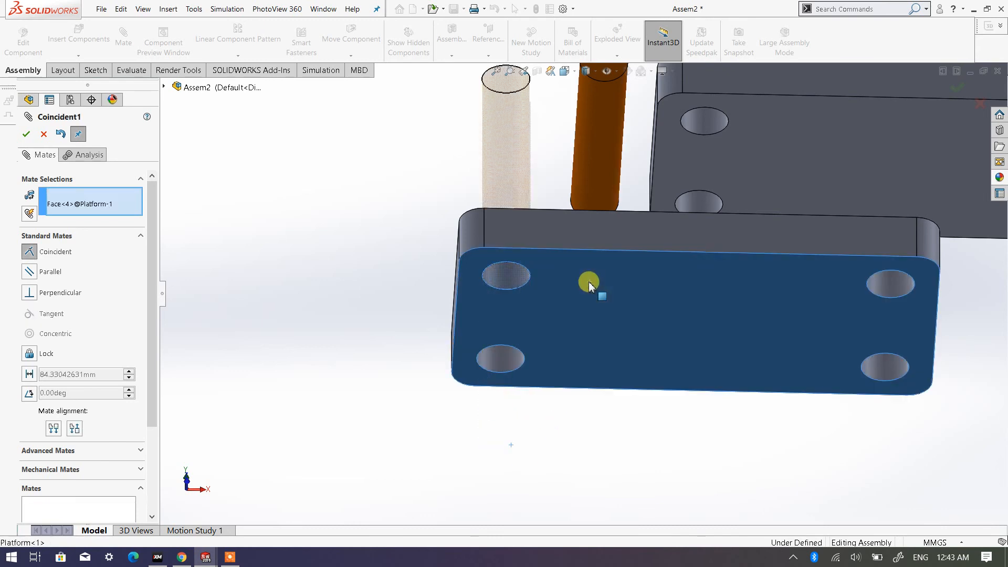
left_click(26, 133)
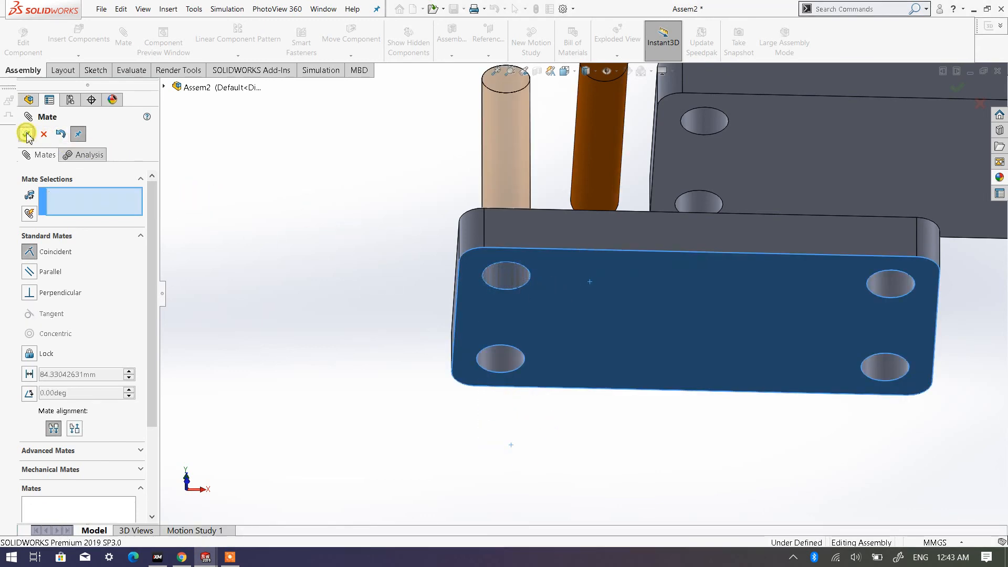
left_click(26, 135)
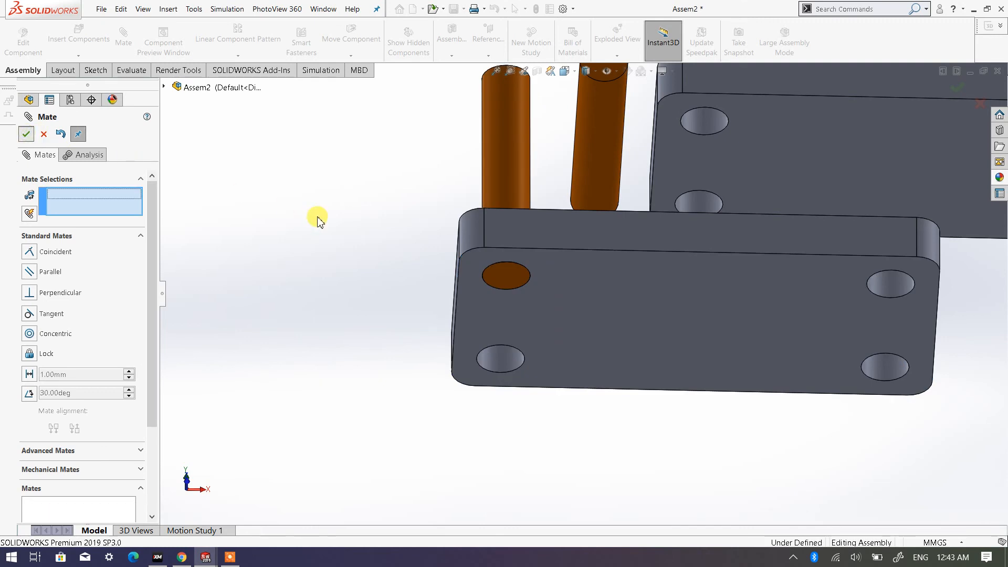
scroll(633, 298, "up", 5)
middle_click_drag(603, 274, 541, 225)
left_click(580, 158)
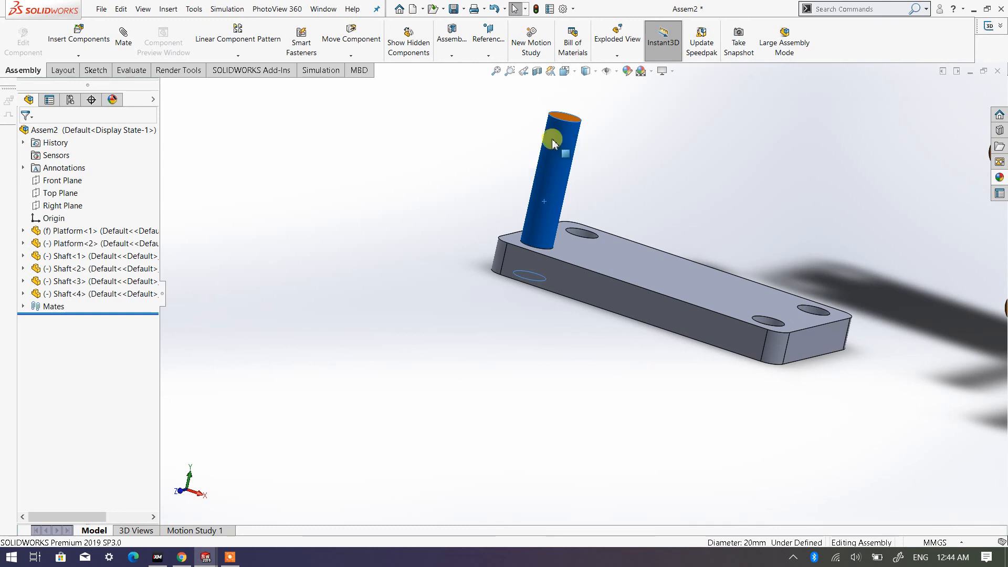
left_click(677, 204)
- Add a concentric mate between the second Shaft's cylindrical face and the rear-left hole of the lower Platform
scroll(688, 202, "up", 5)
middle_click_drag(697, 198, 513, 390)
scroll(577, 380, "down", 3)
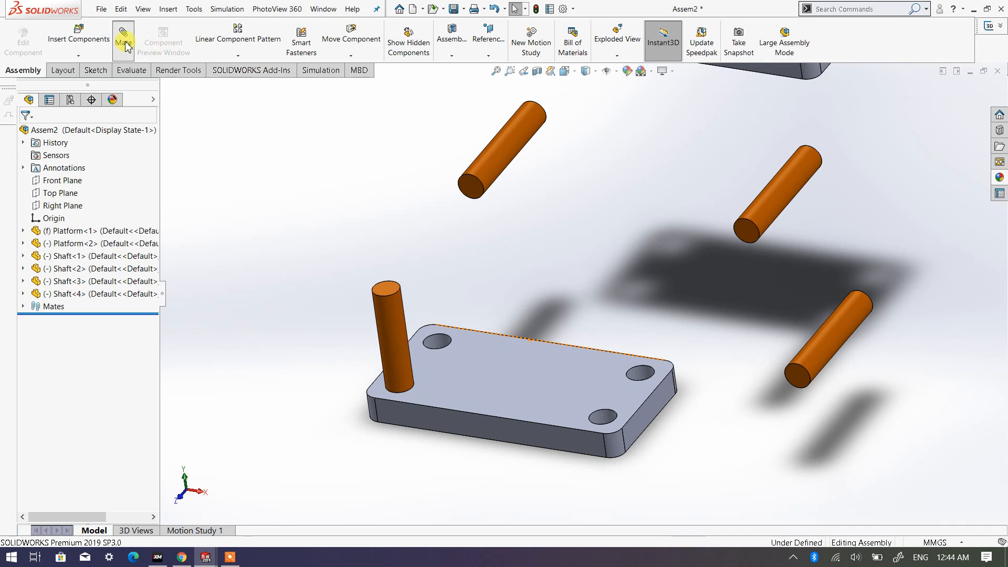
left_click(499, 154)
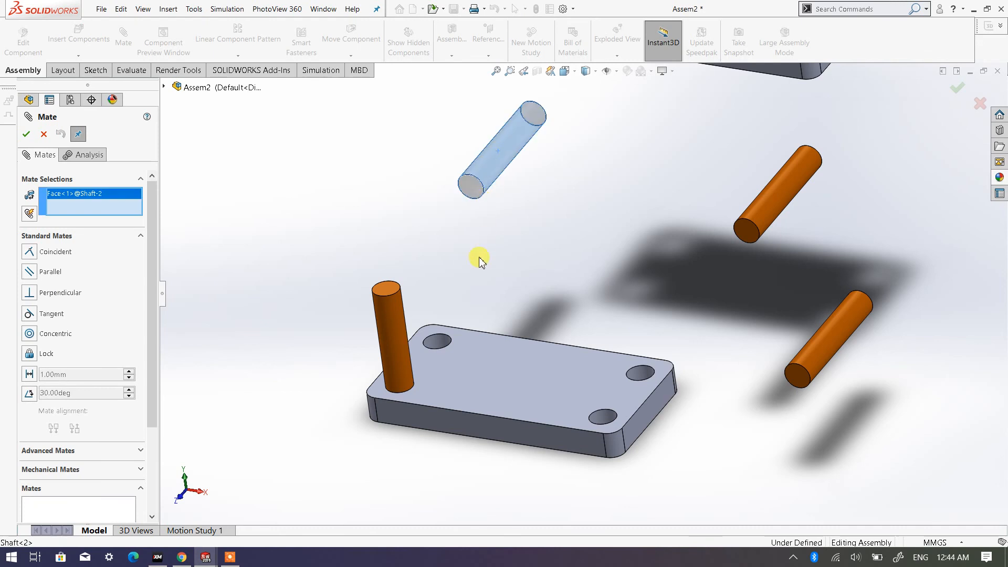
left_click(437, 343)
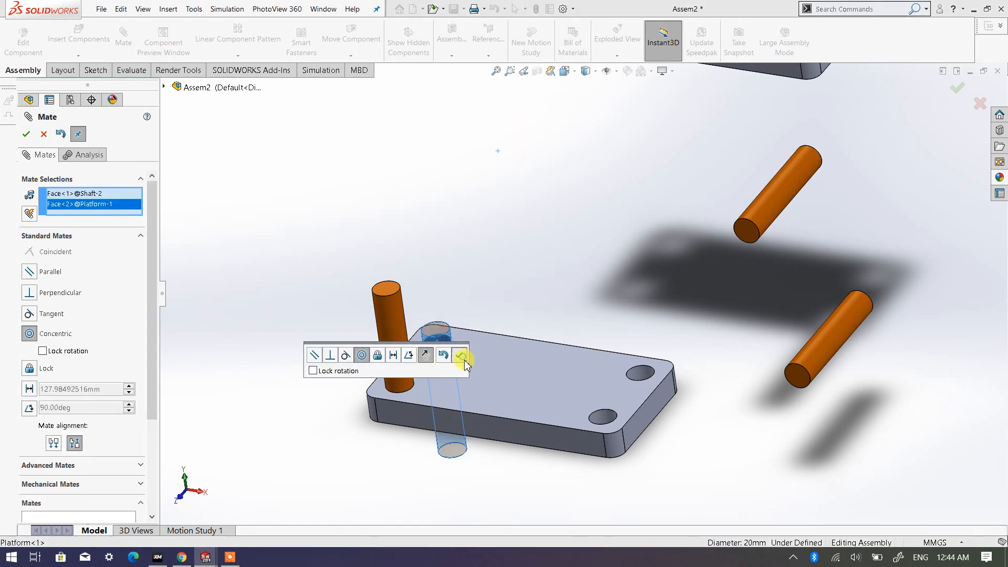
left_click(461, 356)
- Make the second Shaft's bottom end face coincident with the underside of the lower Platform
mouse_move(382, 427)
middle_mouse_down()
mouse_move(423, 288)
mouse_move(395, 412)
middle_mouse_up()
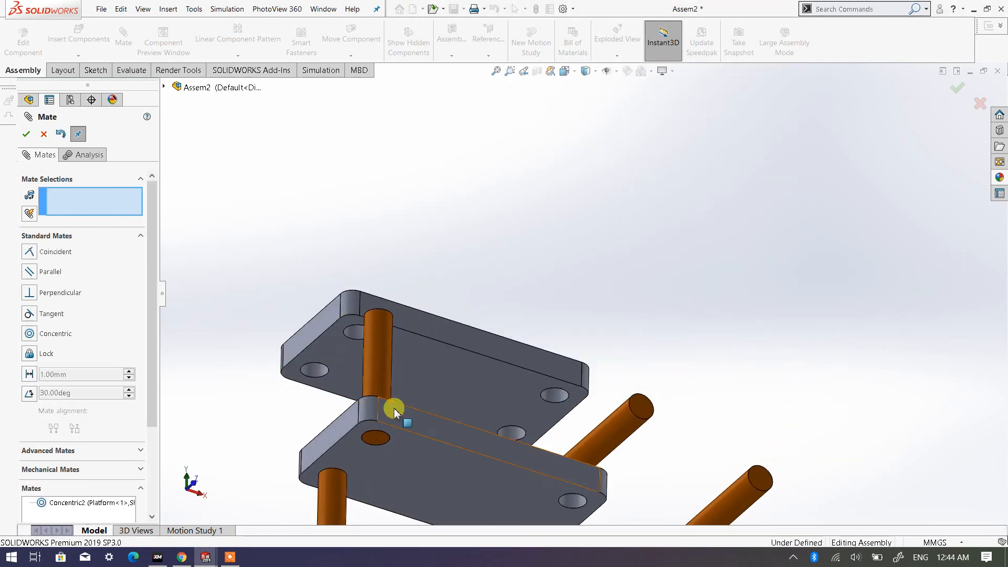
scroll(394, 412, "up", 3)
scroll(446, 443, "down", 5)
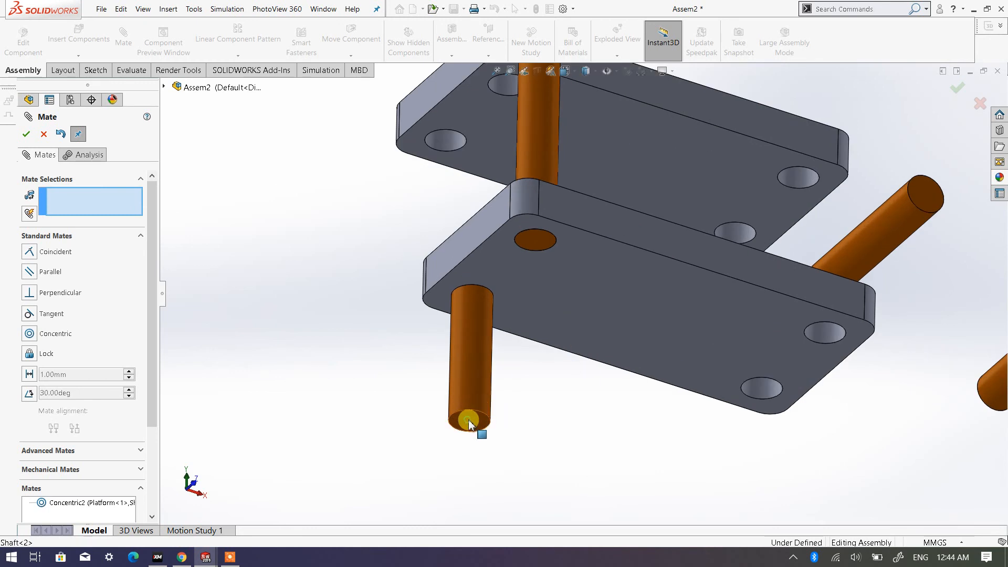
left_click(468, 420)
left_click(570, 309)
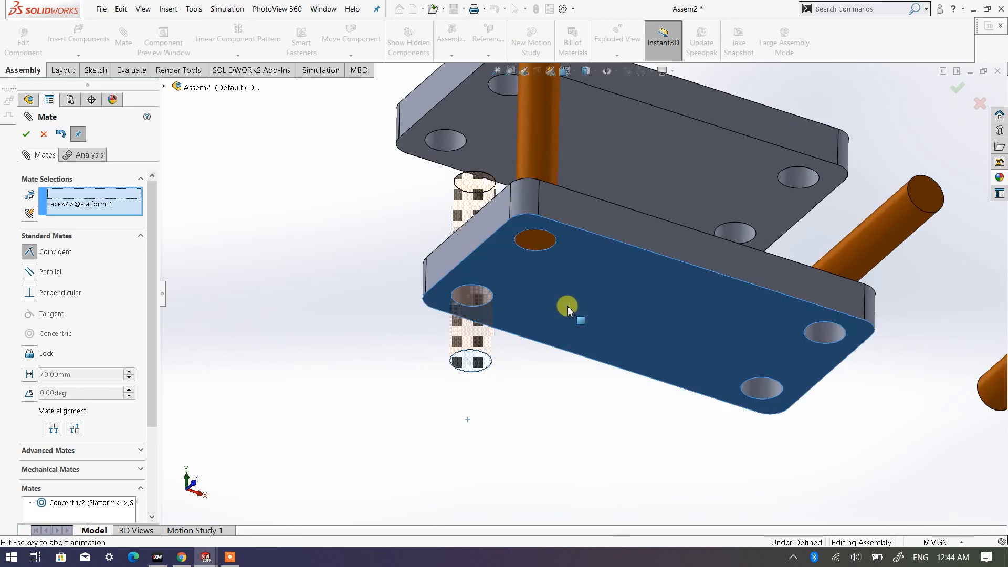
left_click(698, 324)
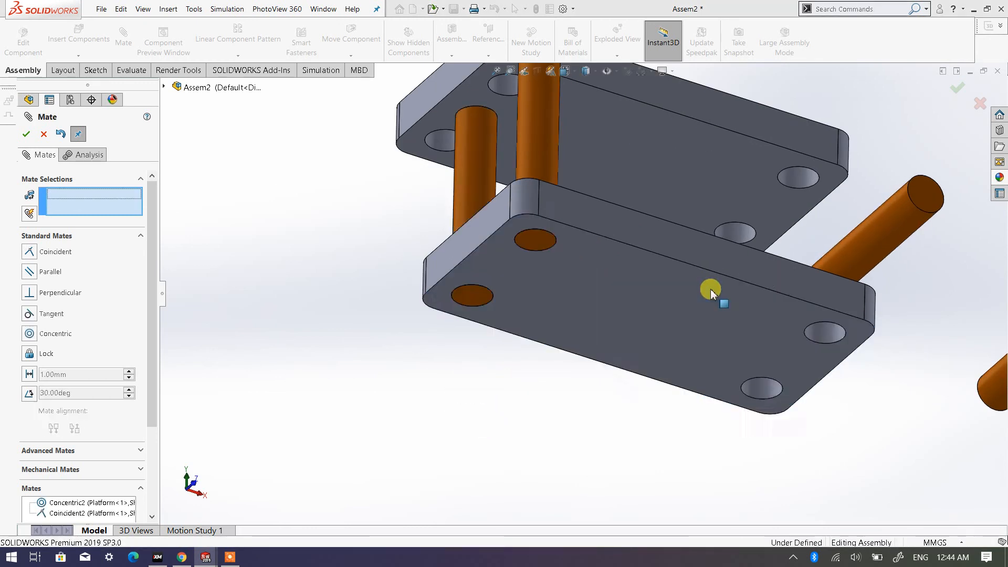
- Add a concentric mate between the third Shaft's cylindrical face and the front-right hole of the lower Platform
scroll(709, 286, "up", 3)
middle_click_drag(673, 286, 844, 275)
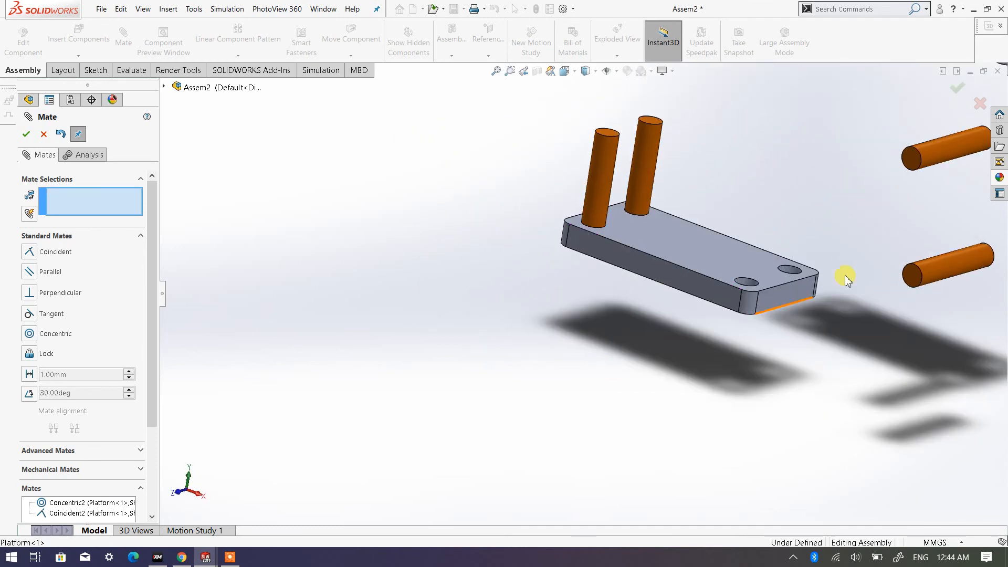
scroll(749, 247, "up", 3)
middle_click_drag(749, 247, 749, 315)
scroll(795, 280, "down", 3)
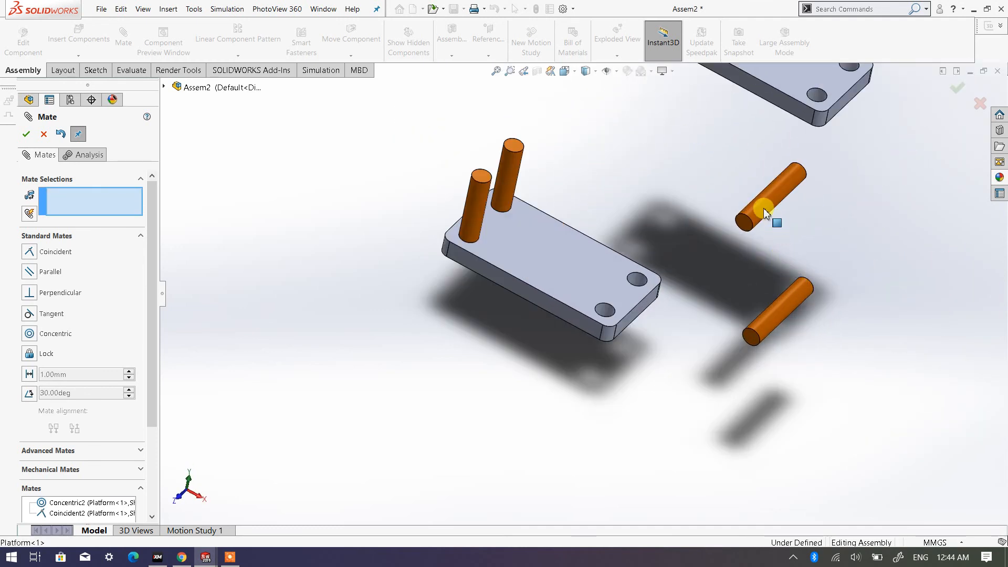
left_click(763, 208)
scroll(603, 307, "up", 4)
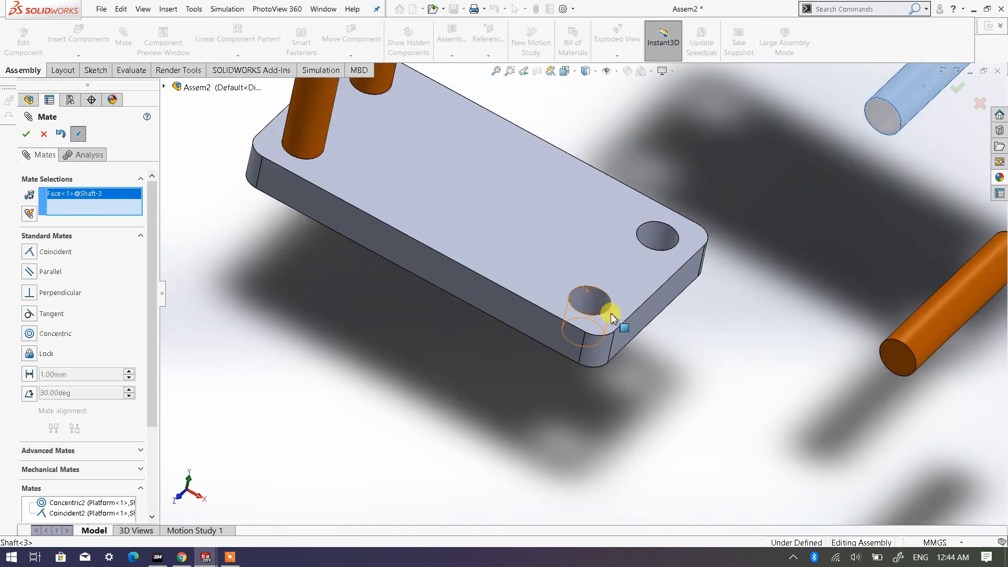
left_click(591, 303)
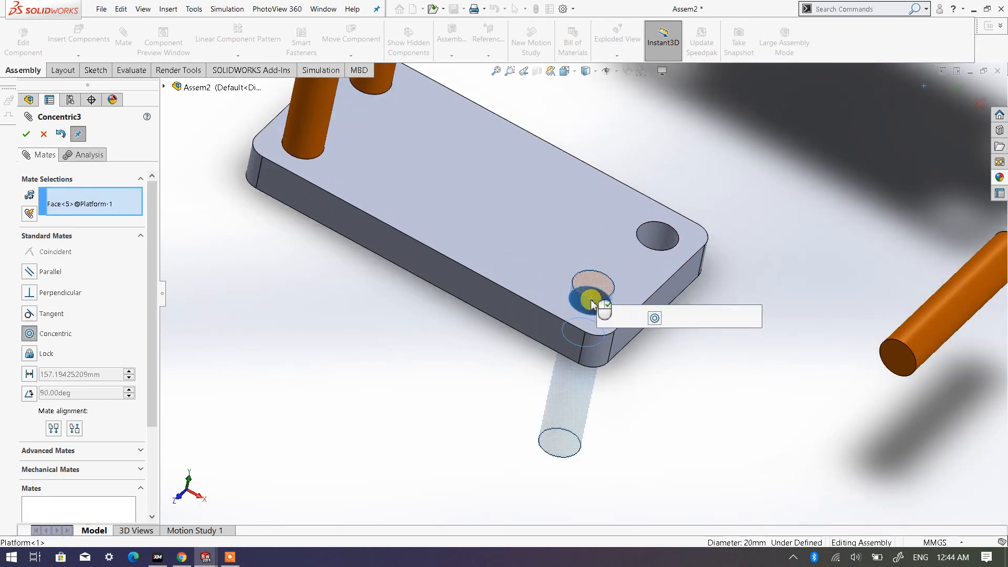
left_click(752, 318)
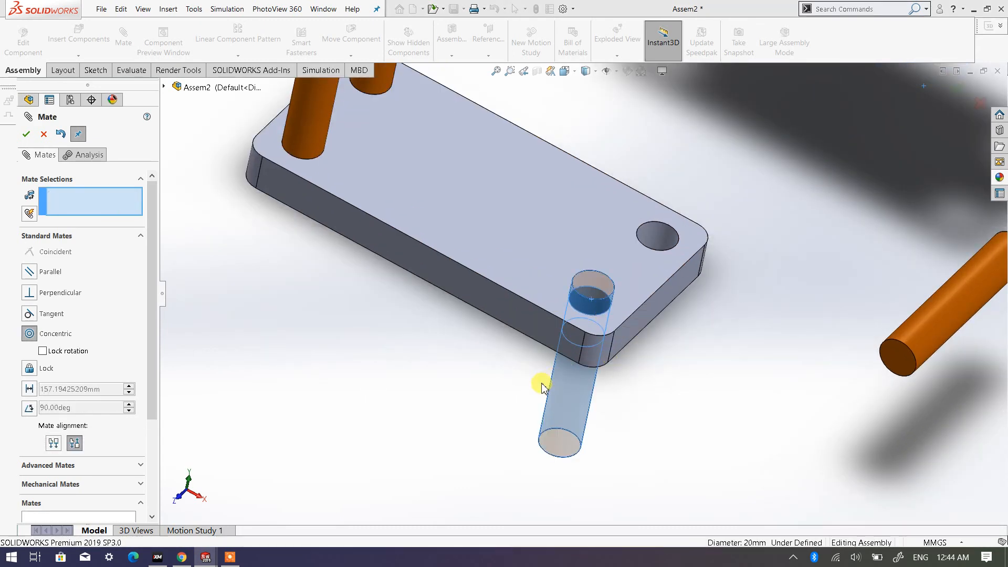
- Make the lower Platform's underside coincident with the third Shaft's bottom end face
middle_click_drag(474, 408, 551, 259)
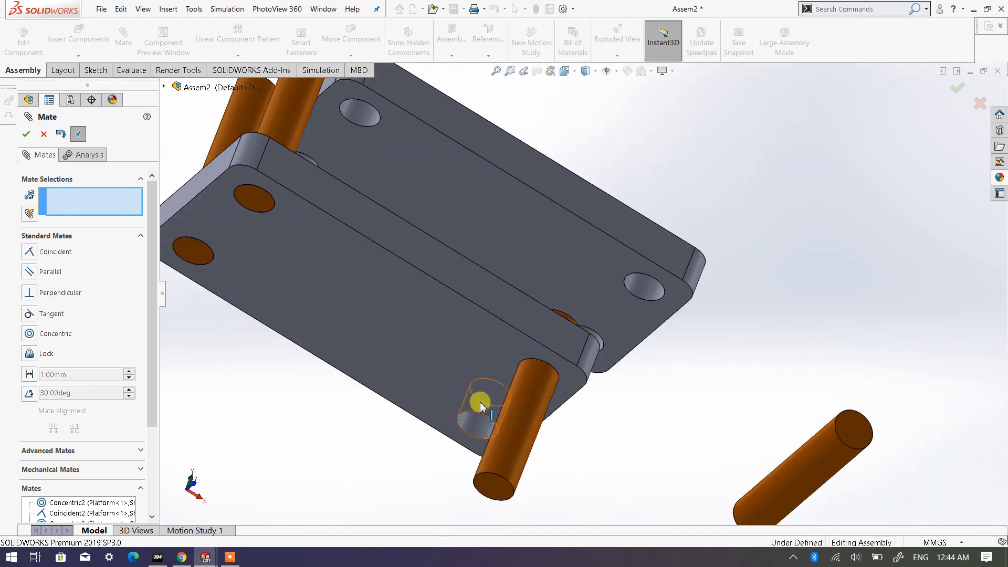
left_click(479, 351)
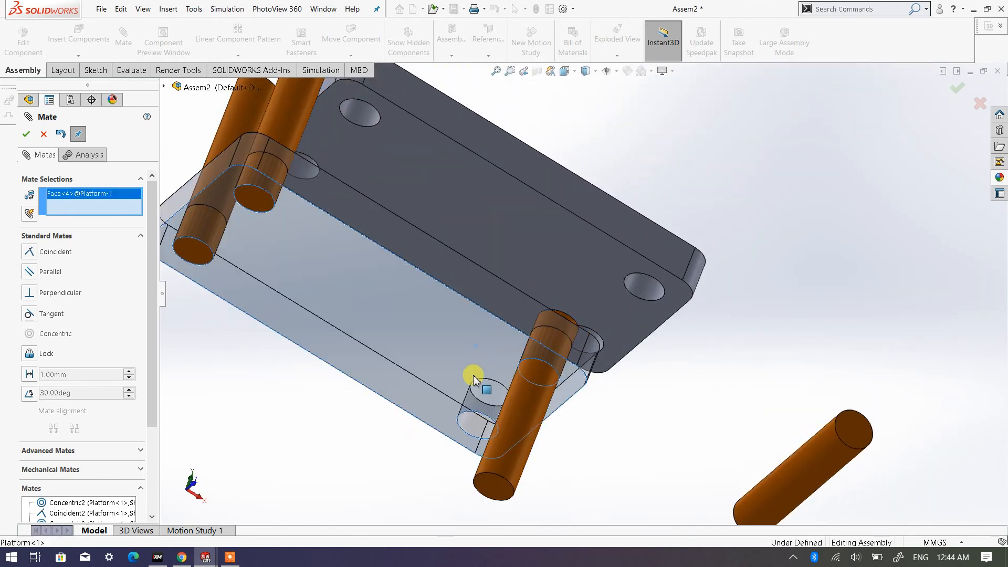
left_click(500, 493)
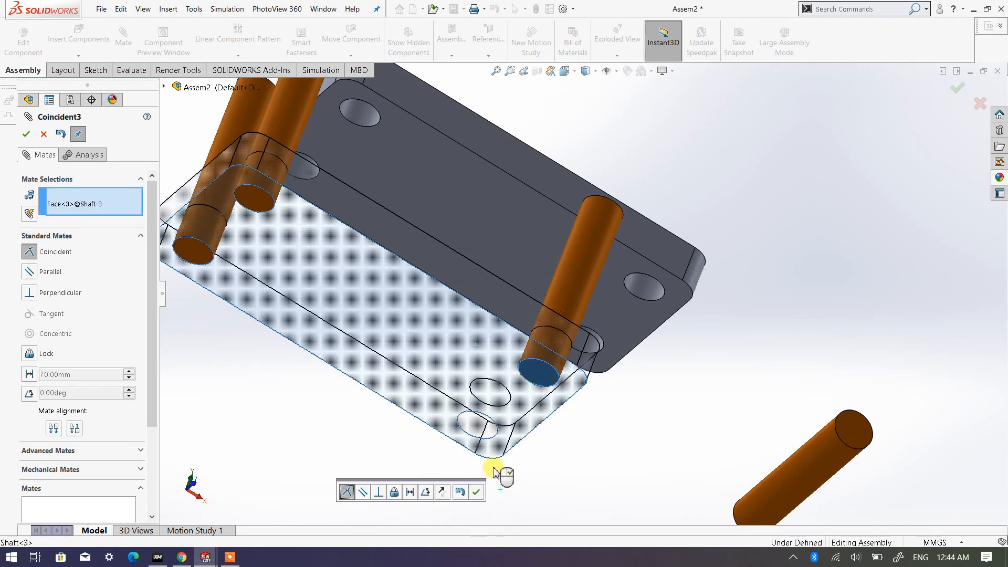
left_click(478, 492)
scroll(600, 409, "up", 3)
middle_click_drag(603, 333, 470, 385)
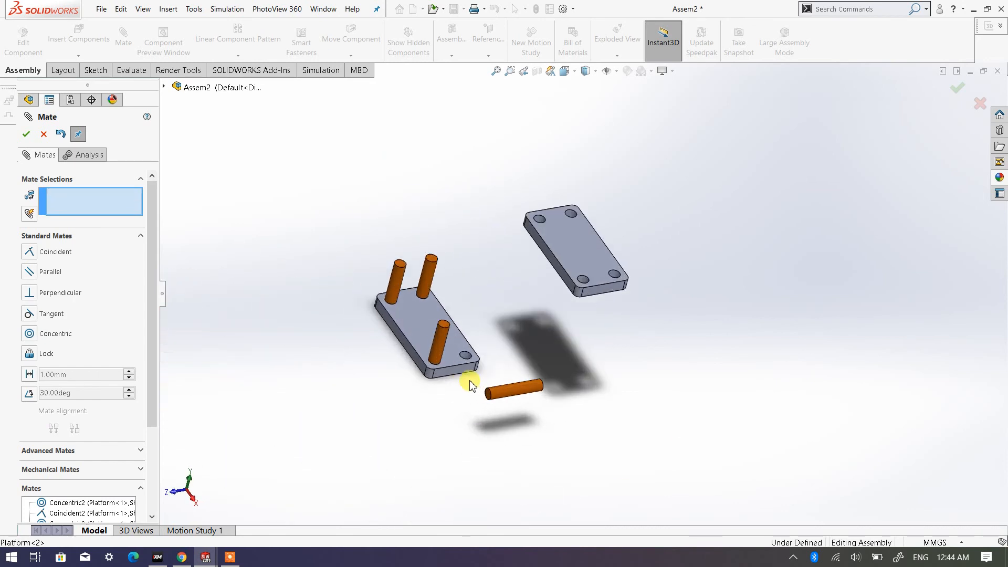
- Add a concentric mate between the fourth Shaft's cylindrical face and the remaining empty hole of the lower Platform
scroll(471, 385, "down", 3)
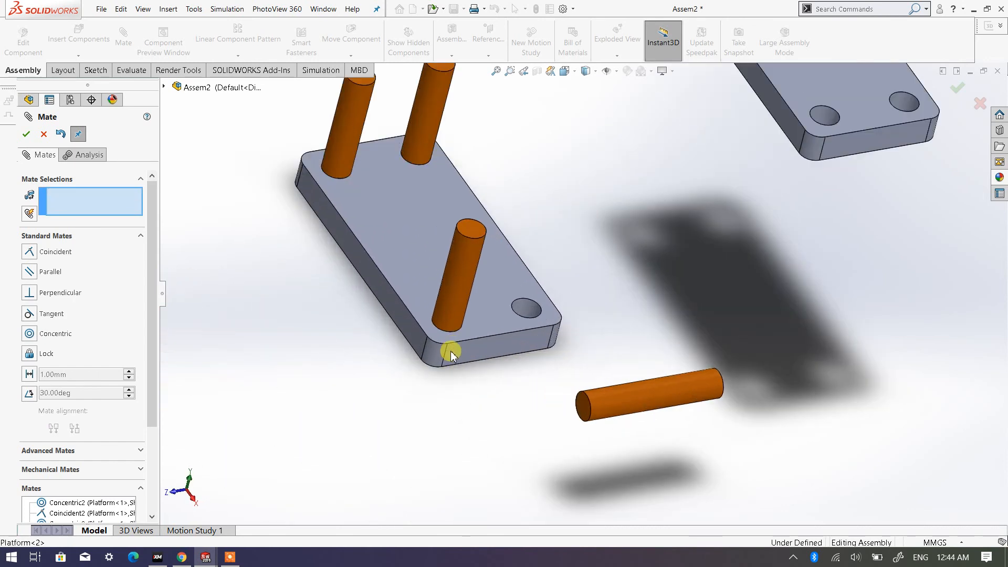
left_click(614, 403)
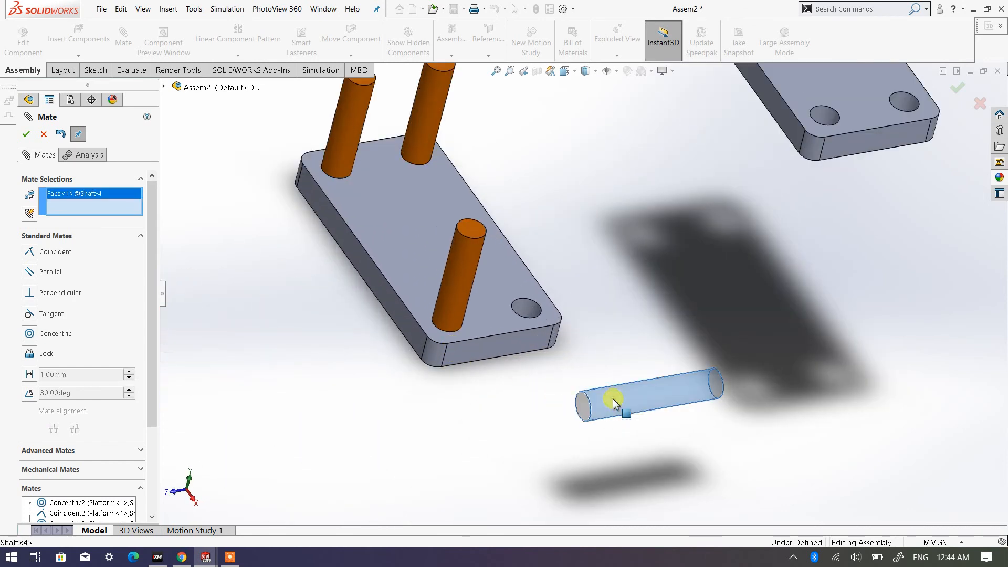
left_click(525, 309)
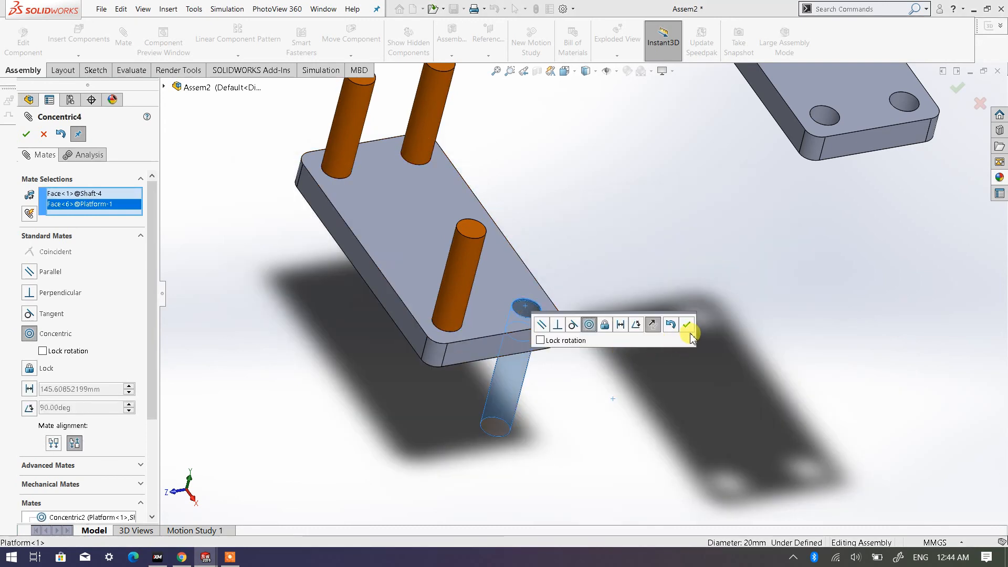
left_click(688, 325)
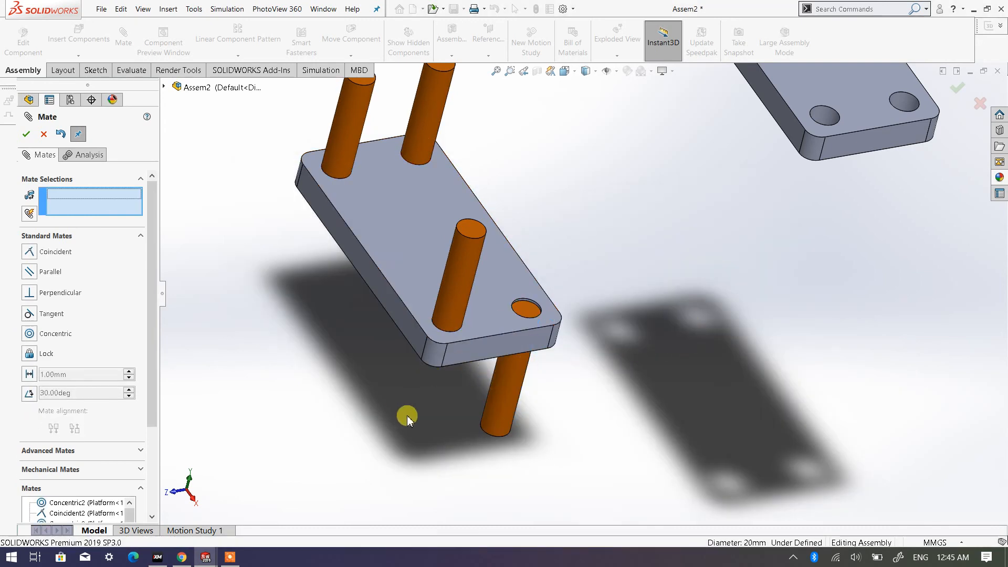
- Make the fourth Shaft's bottom end face coincident with the lower Platform's underside and finish mating
middle_click_drag(408, 417, 513, 282)
scroll(367, 437, "down", 4)
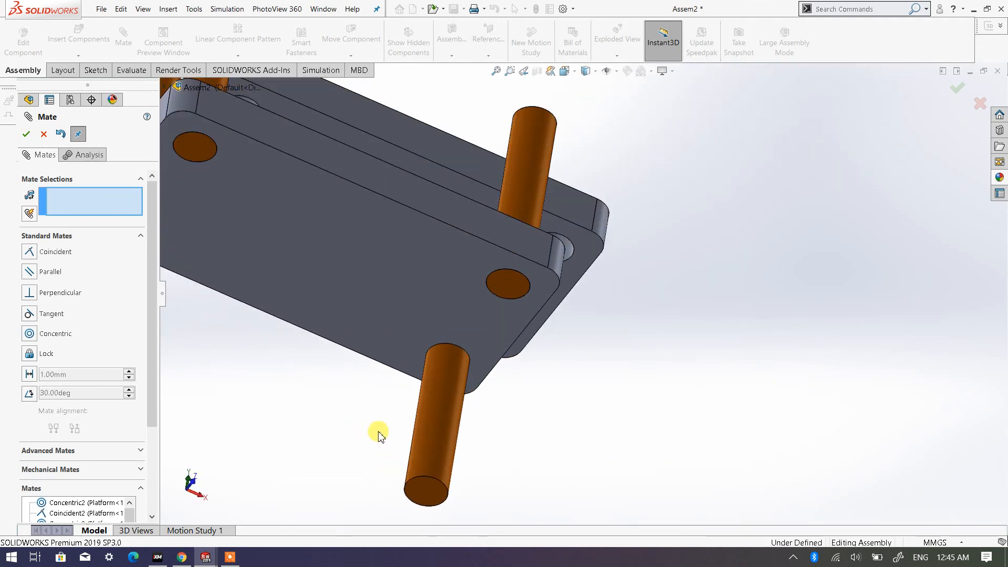
left_click(426, 496)
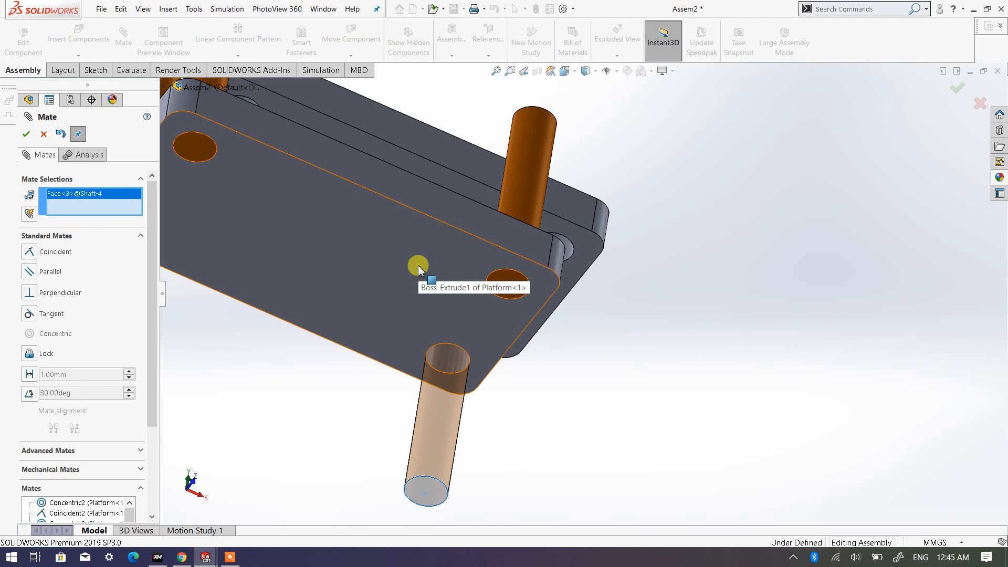
left_click(370, 252)
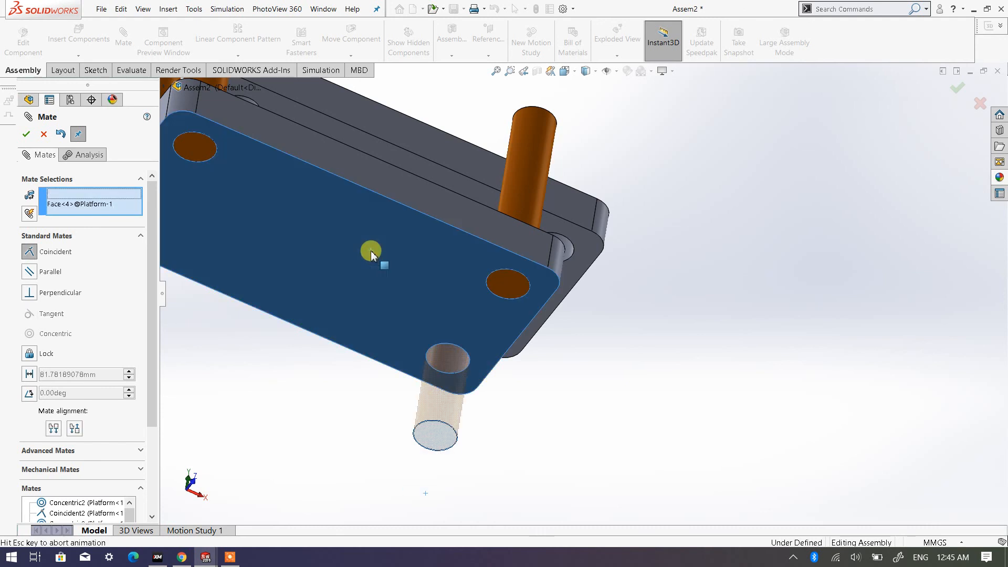
scroll(356, 272, "down", 5)
middle_click_drag(451, 288, 236, 282)
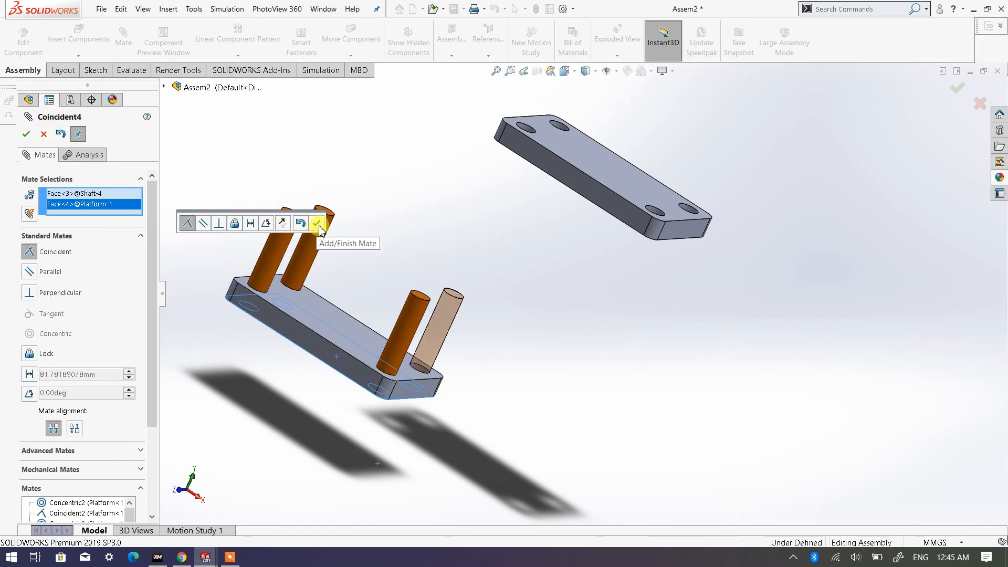
left_click(27, 135)
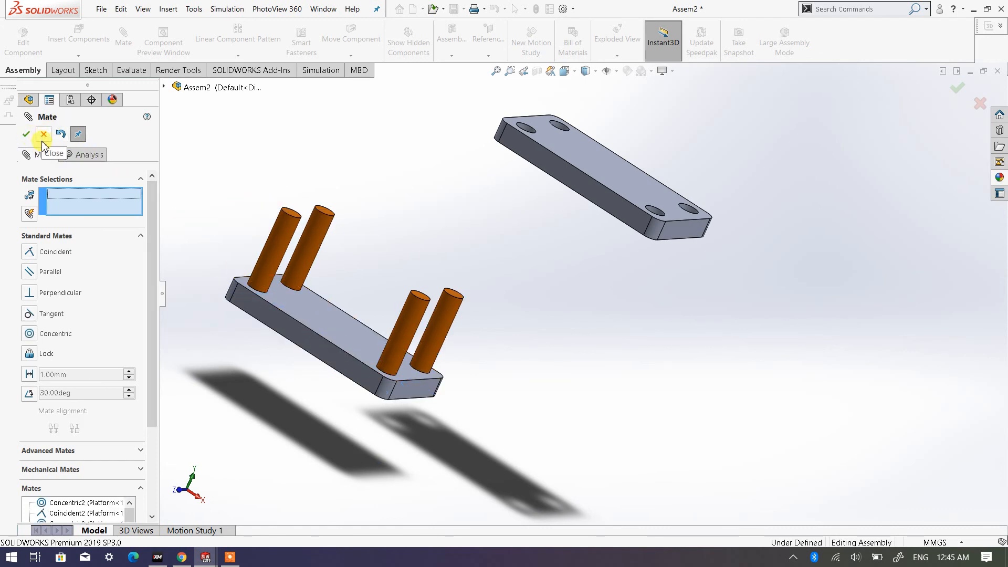
left_click(24, 136)
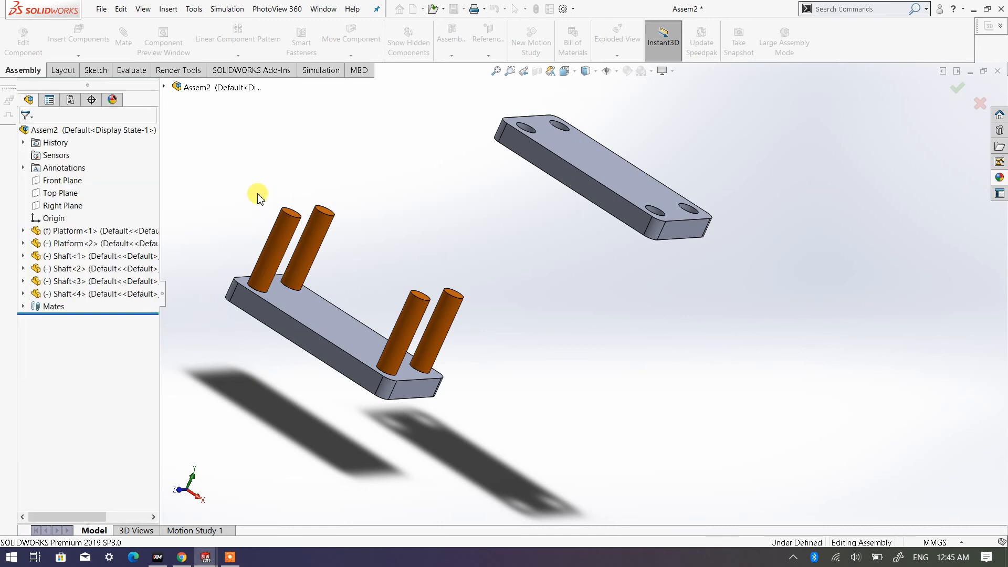
- Check how the third and fourth Shafts are held, and inspect the lower Platform from above and below
middle_click_drag(341, 256, 418, 353)
left_click(632, 326)
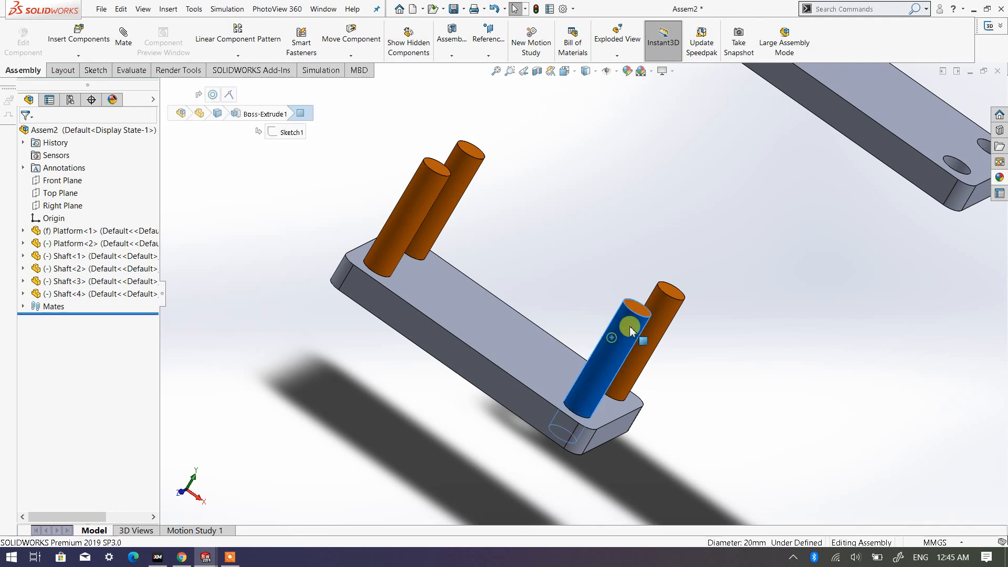
left_click(652, 292)
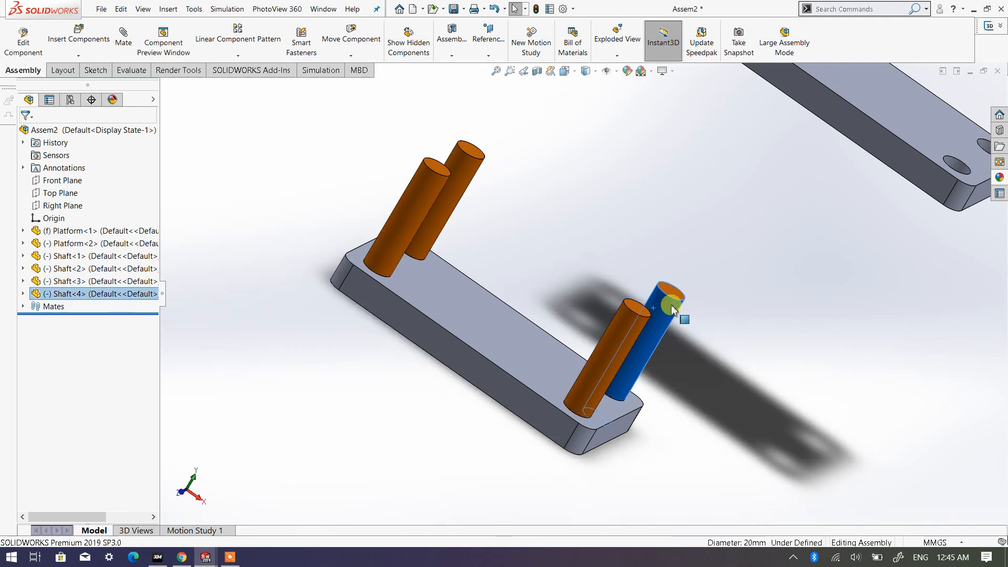
middle_click_drag(432, 287, 379, 262)
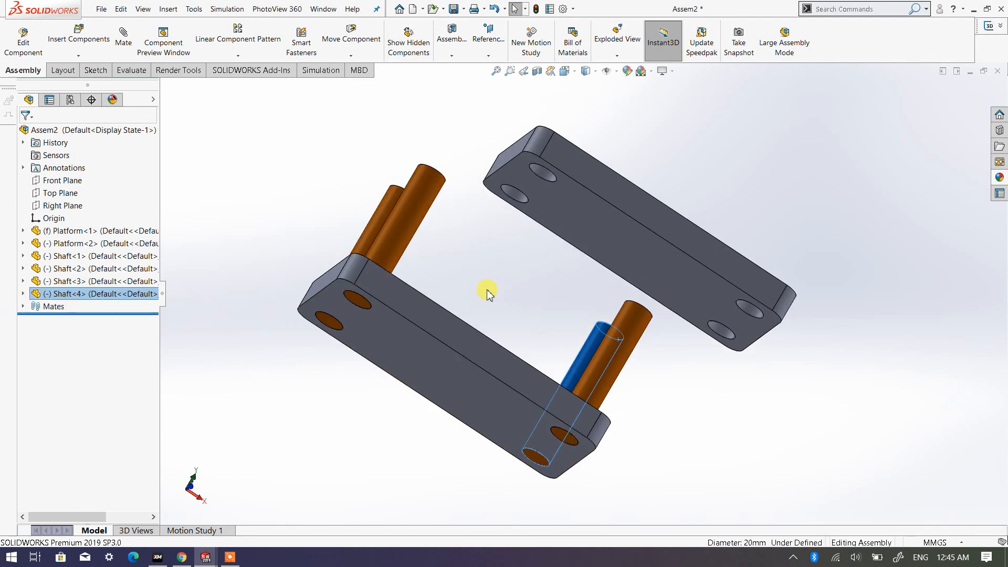
left_click(530, 286)
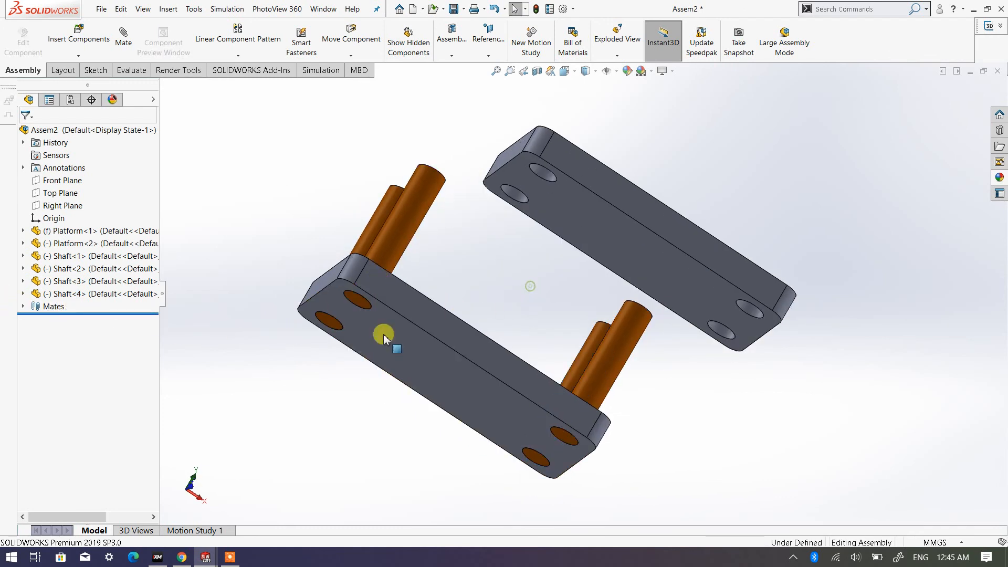
- Delete the Coincident4 mate between the lower Platform and the fourth Shaft
left_click(23, 308)
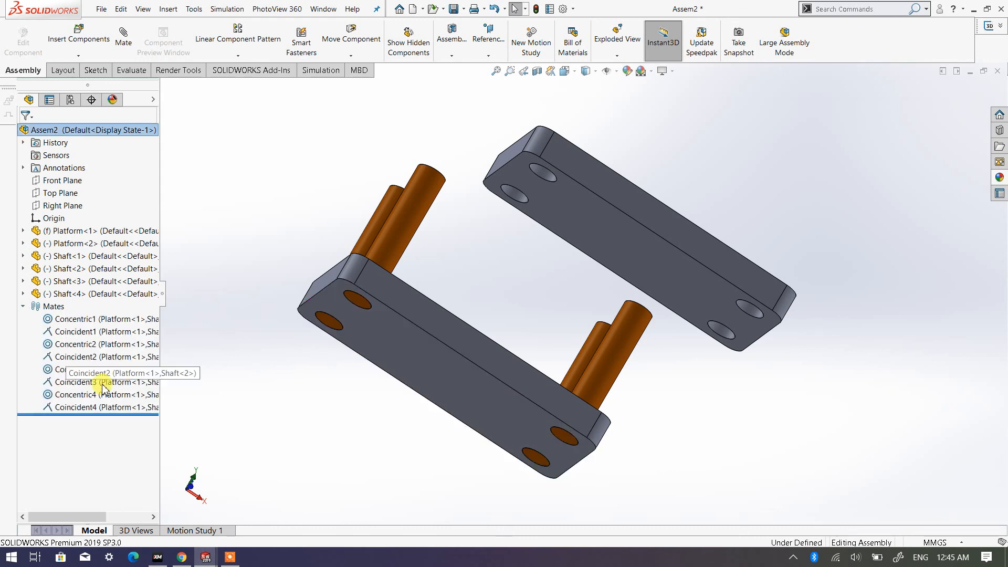
right_click(89, 412)
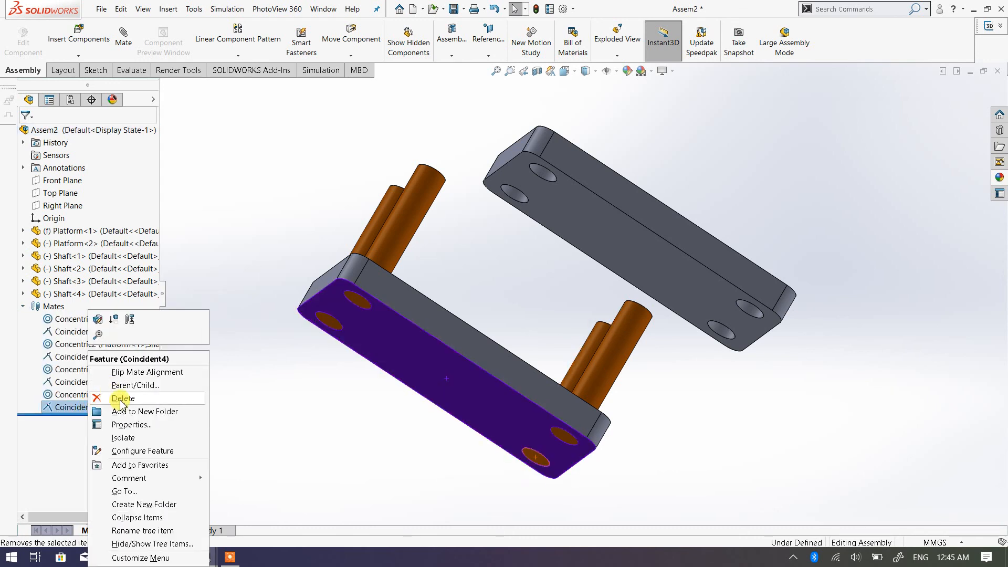
left_click(204, 411)
key("Delete")
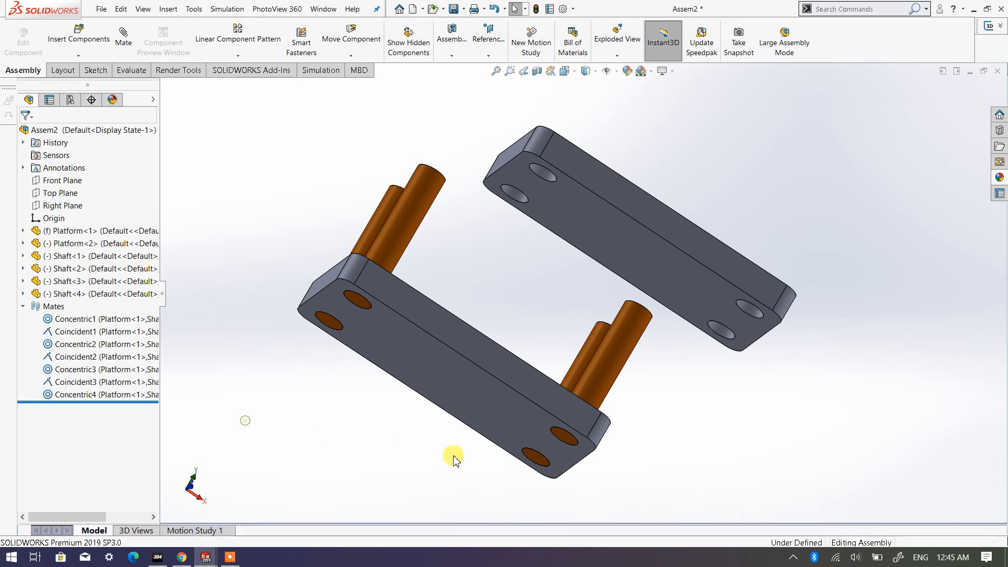
- Slide the fourth Shaft down through its hole until it protrudes below the lower Platform
key("f")
middle_click_drag(477, 420, 424, 448)
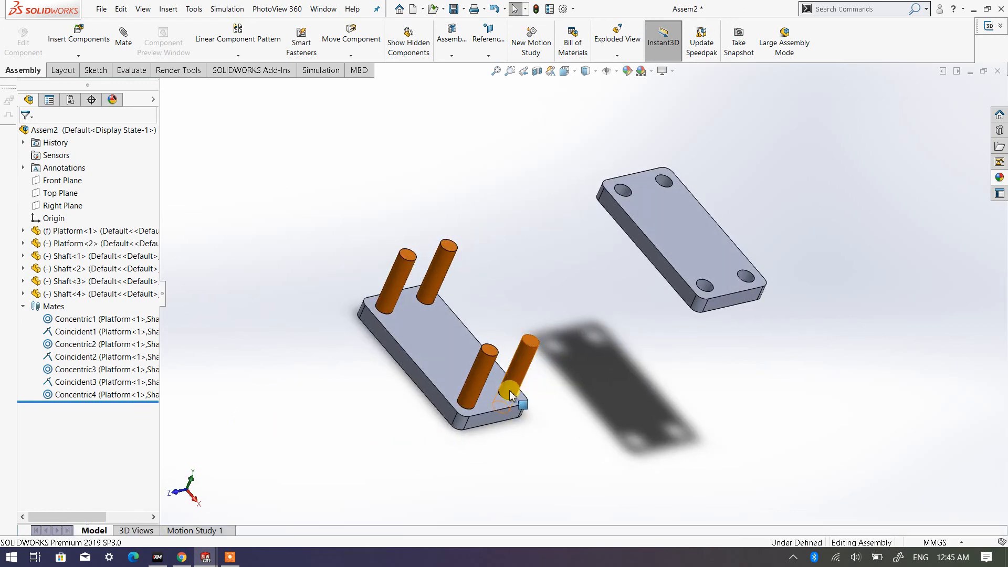
middle_click_drag(510, 394, 419, 415)
middle_click_drag(522, 396, 542, 351)
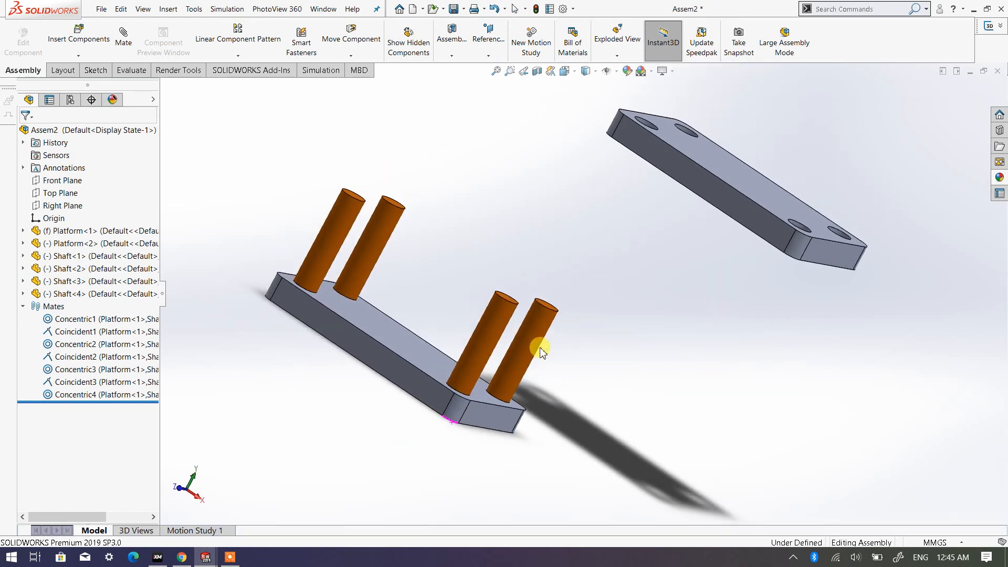
left_click_drag(526, 349, 417, 417)
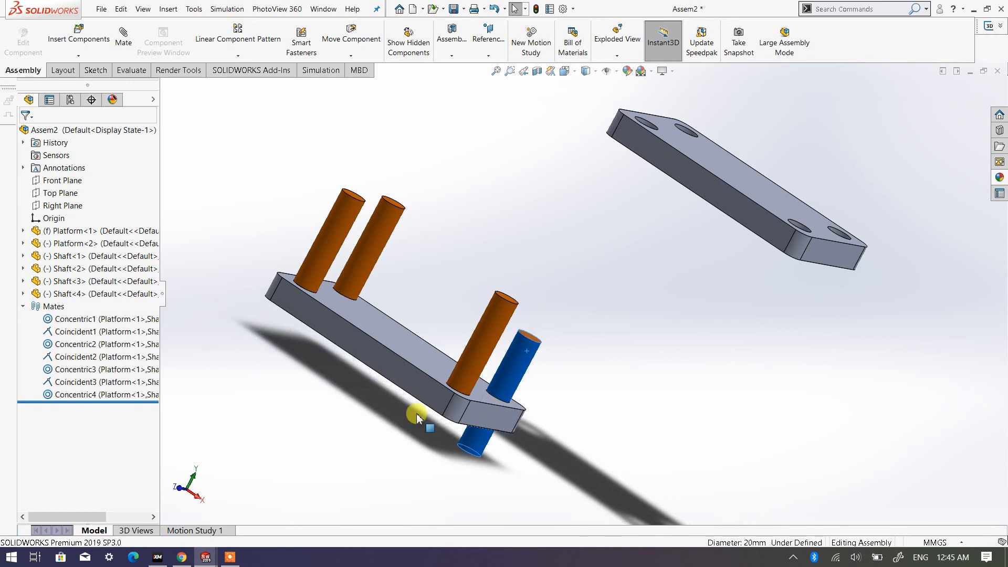
- Point out the fourth Shaft's bottom end face and the lower Platform's underside, then clear the selection
middle_click_drag(417, 418, 681, 388)
scroll(567, 383, "down", 3)
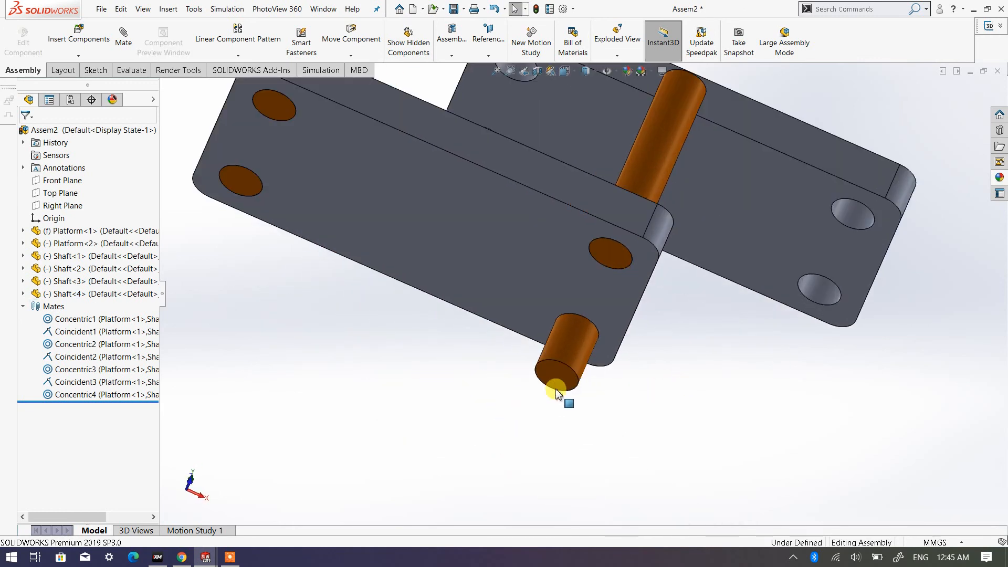
left_click(562, 379)
left_click(502, 273)
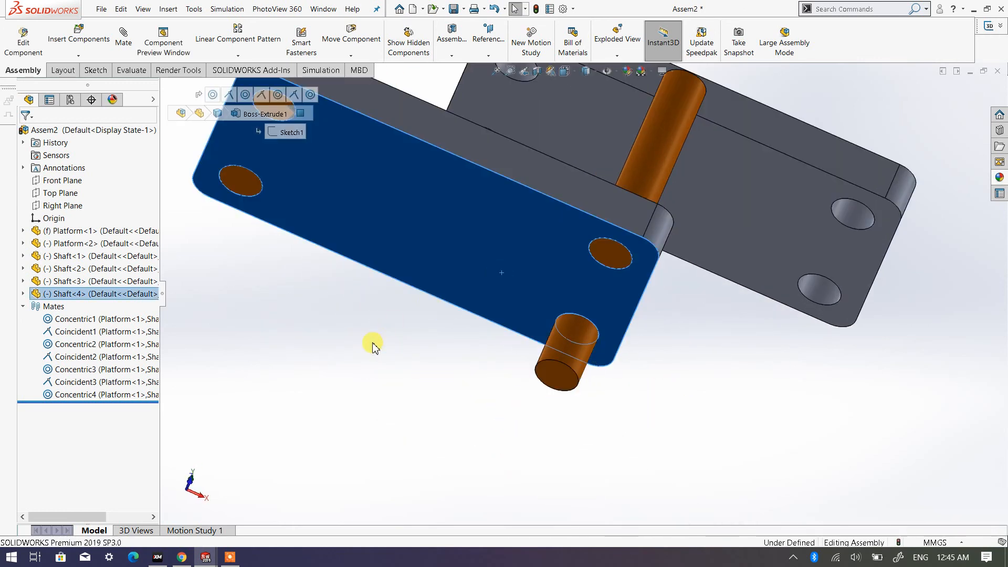
left_click(373, 347)
- Slide the fourth Shaft up and down along its hole axis, leaving its lower end below the Platform
scroll(578, 283, "up", 5)
middle_click_drag(566, 262, 425, 348)
scroll(425, 351, "down", 5)
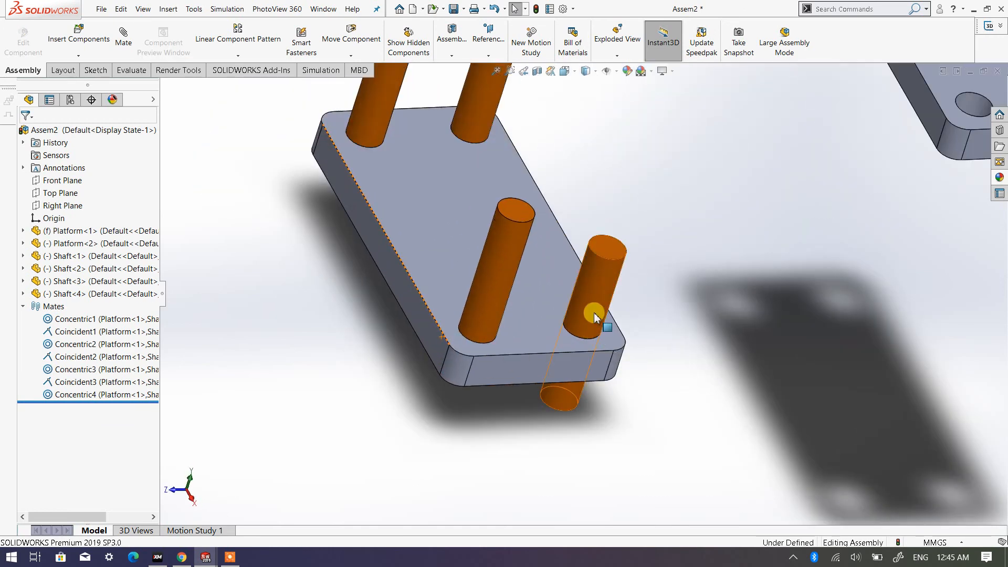
left_click(595, 315)
left_click_drag(644, 182, 616, 264)
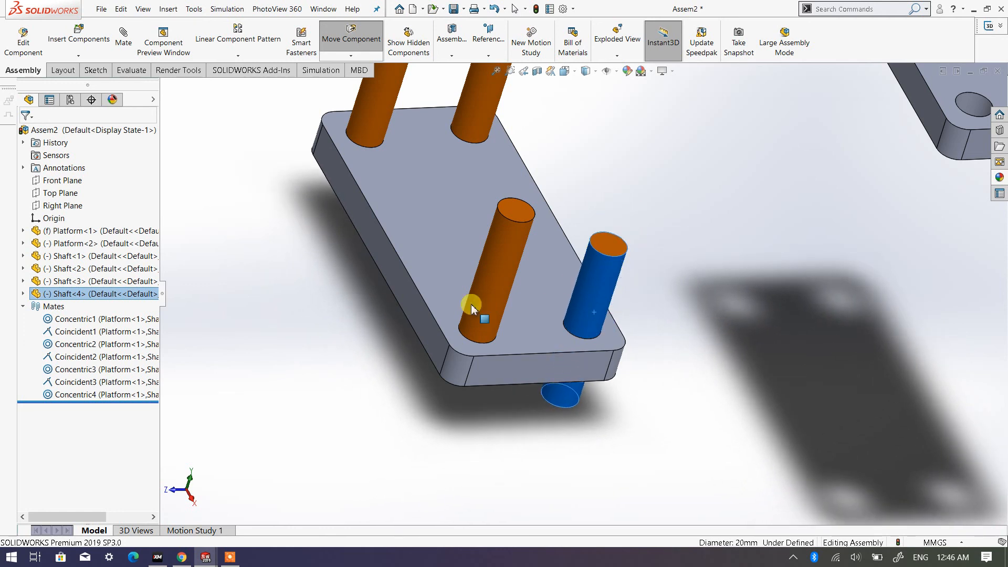
left_click(399, 338)
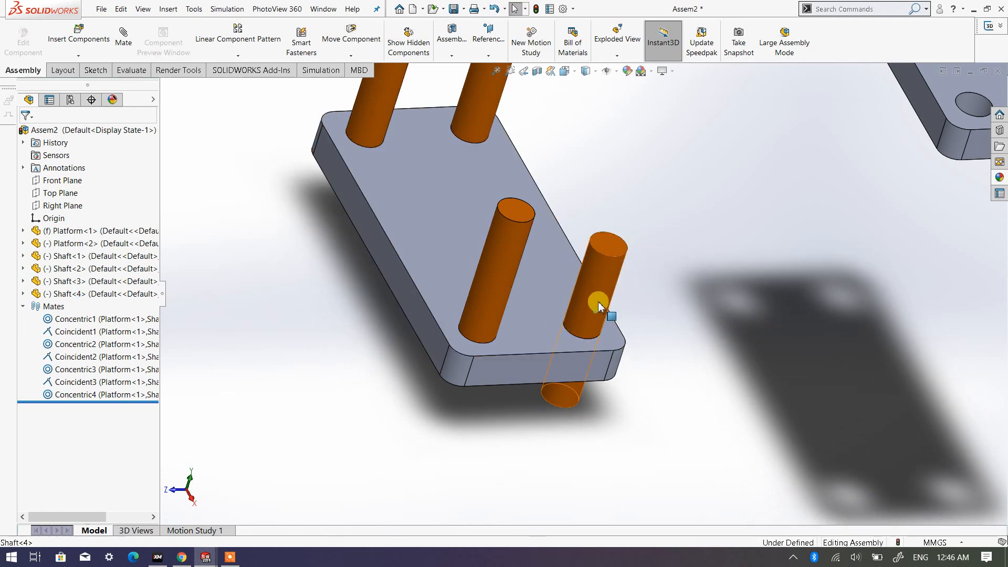
left_click_drag(599, 299, 621, 260)
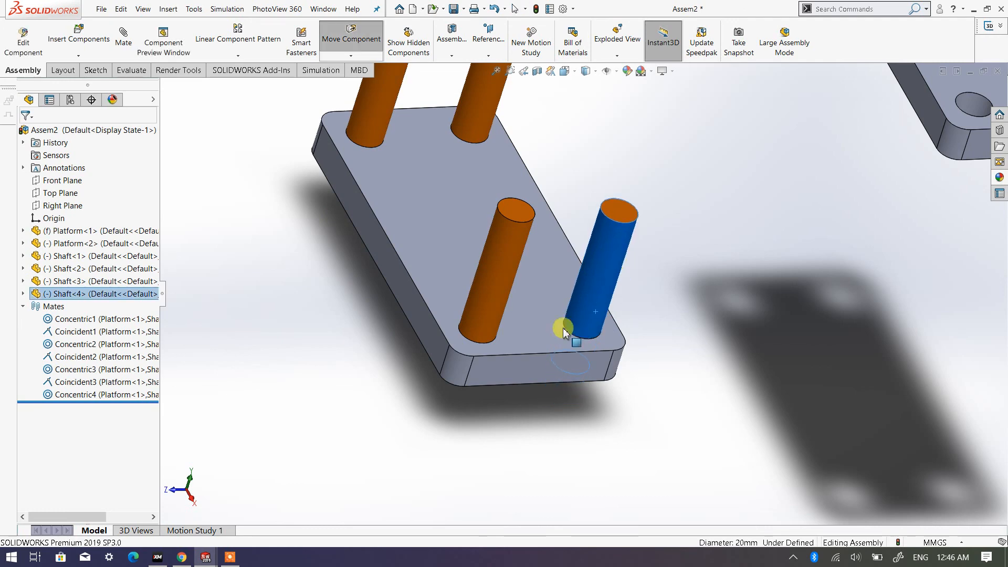
middle_click_drag(563, 332, 634, 268)
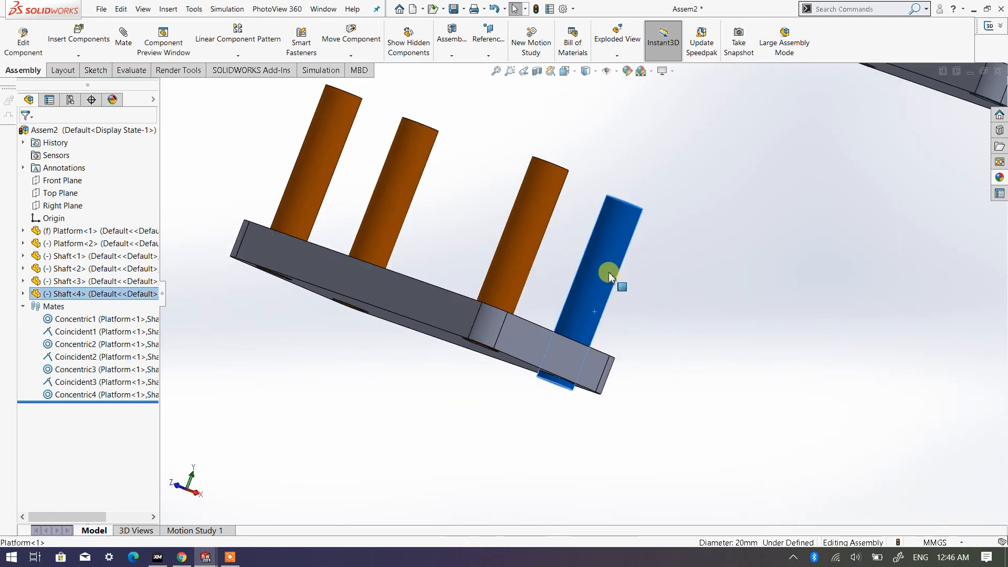
left_click_drag(609, 275, 593, 302)
key("Escape")
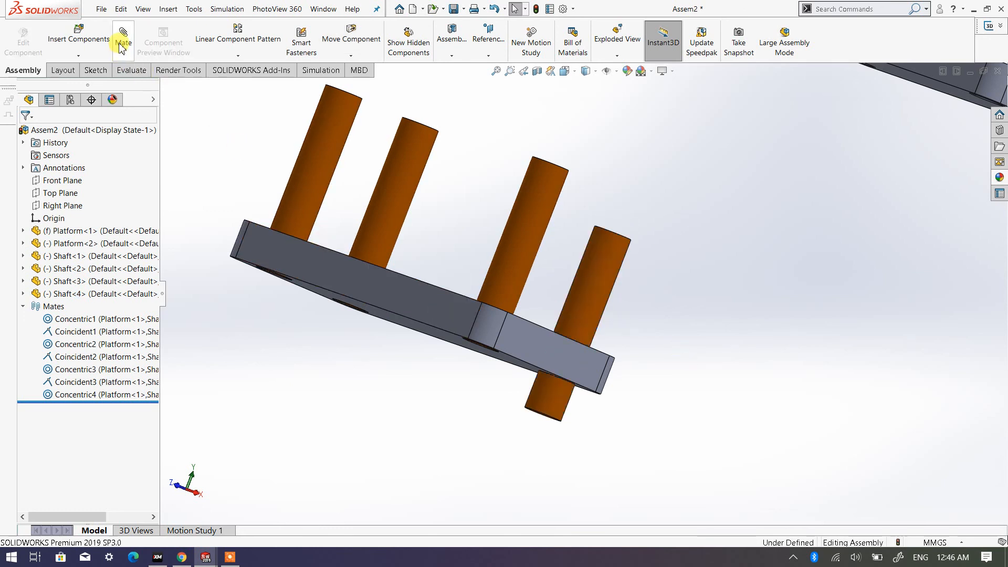
- Add a coincident mate between the fourth Shaft's bottom end face and the lower Platform's underside, then close the Mate command
left_click(123, 45)
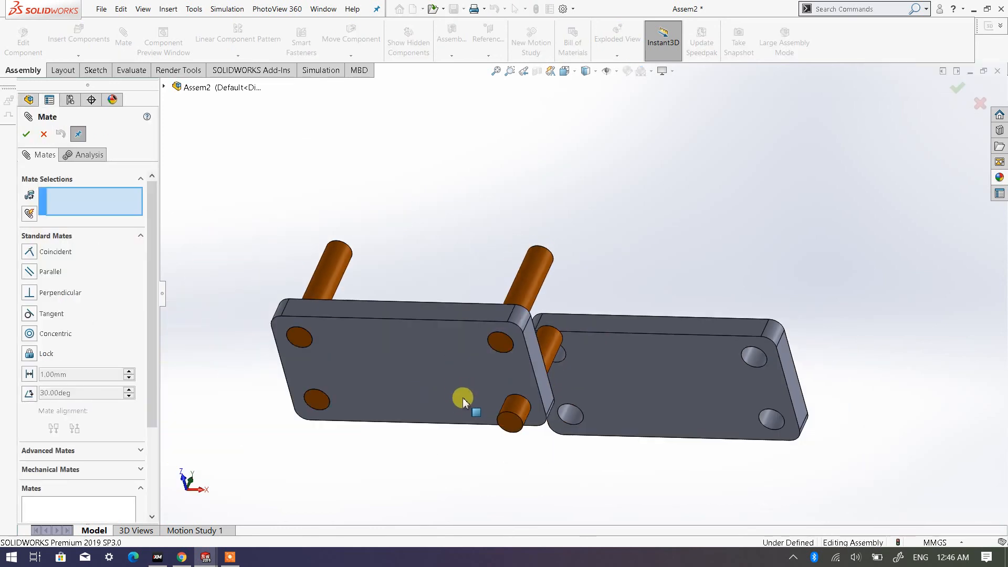
scroll(463, 402, "down", 4)
left_click(588, 418)
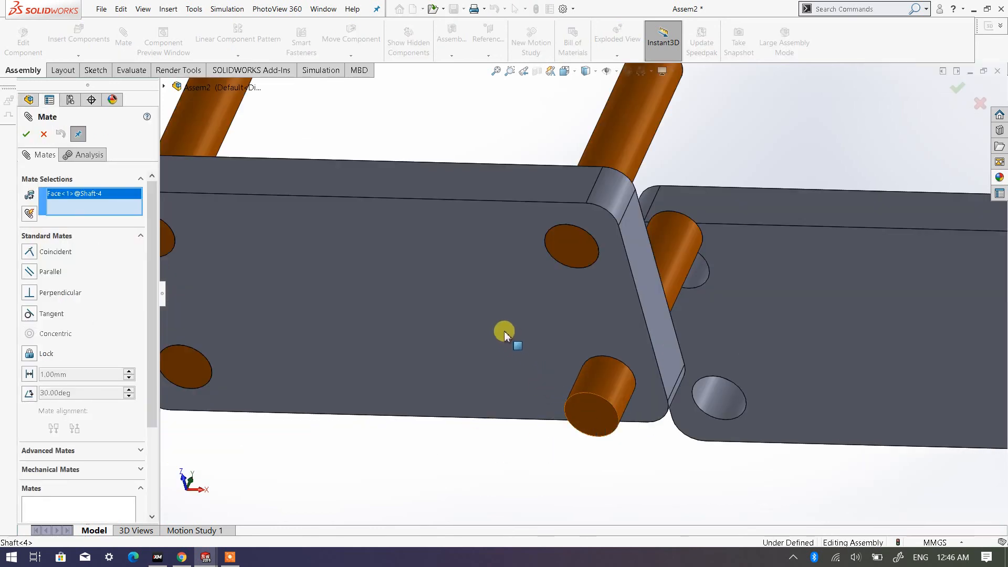
left_click(459, 301)
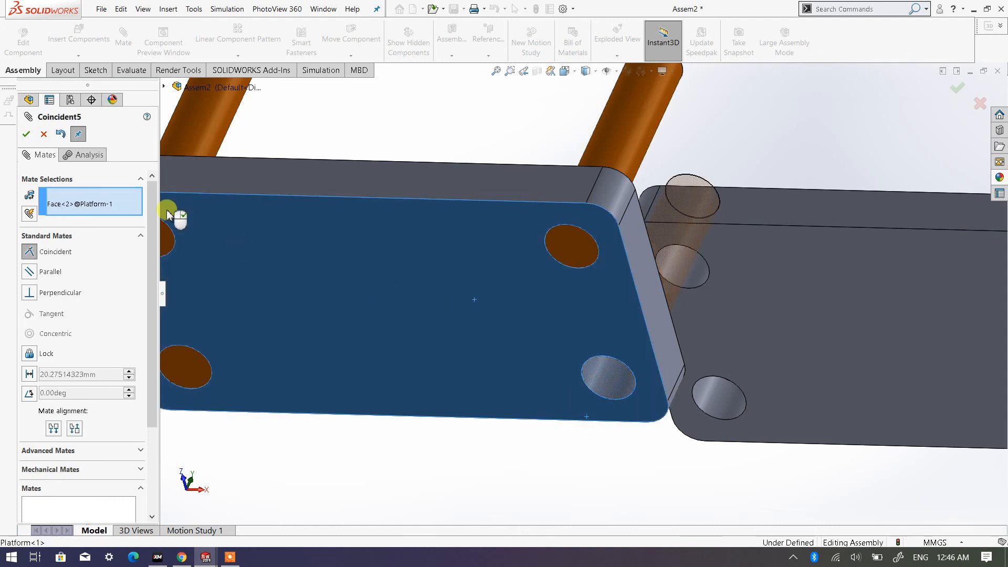
left_click(26, 134)
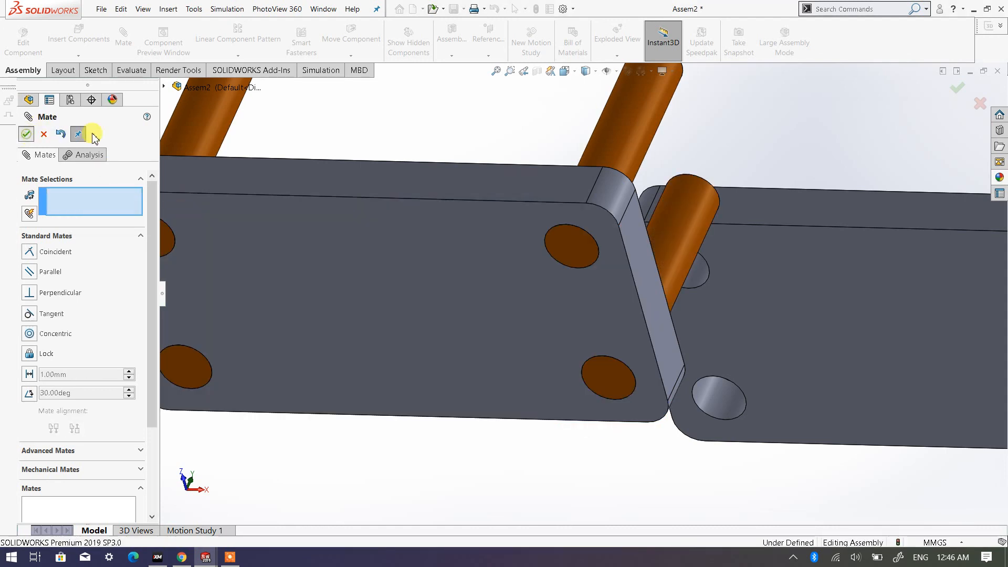
key("Escape")
left_click(407, 142)
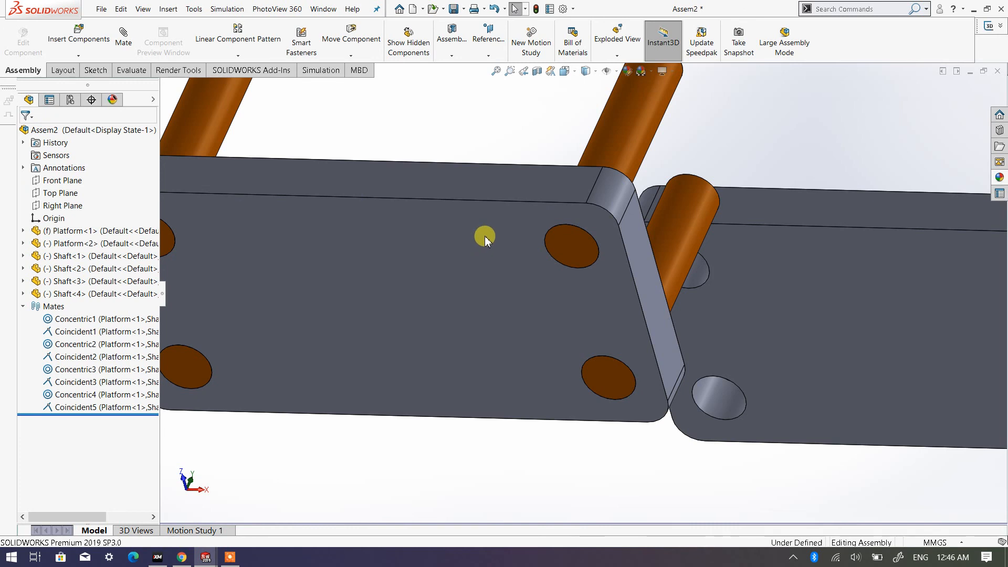
- Move the loose second Platform closer, to a position above the four Shafts
scroll(484, 236, "up", 5)
middle_click_drag(477, 231, 438, 341)
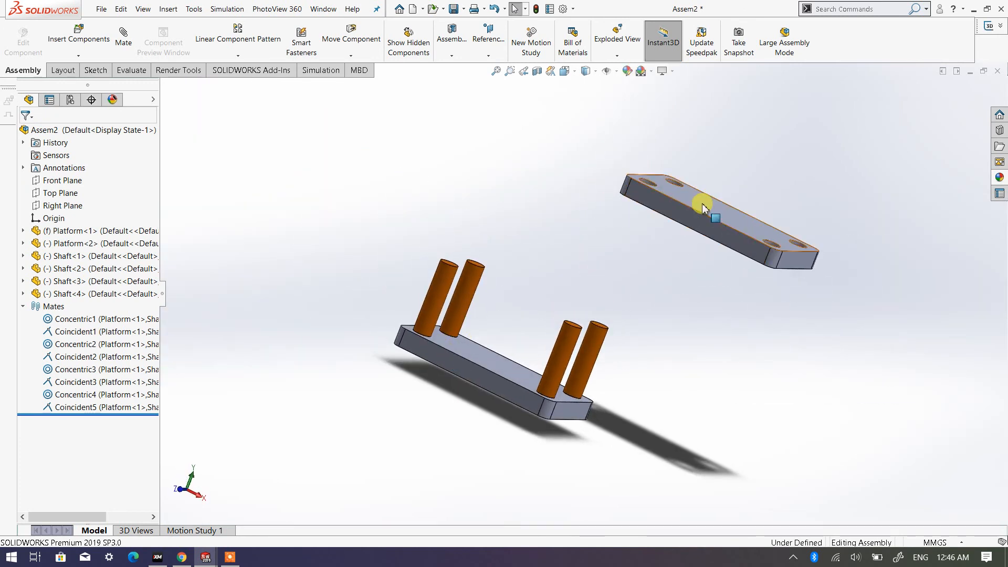
left_click_drag(703, 207, 597, 150)
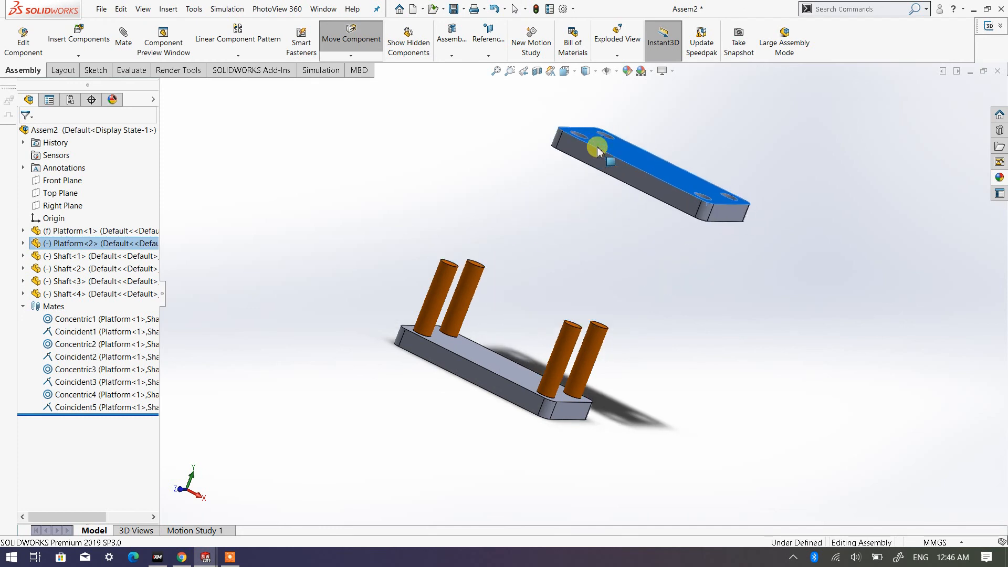
- Add a concentric mate between the first Shaft's cylindrical face and the matching corner hole of the second Platform, then close the Mate command
left_click(501, 165)
scroll(512, 163, "down", 2)
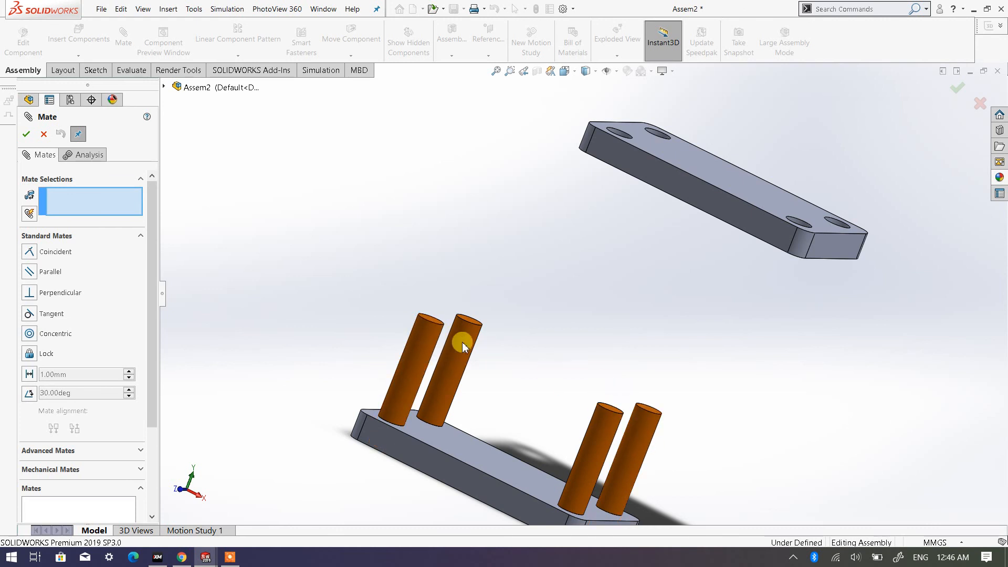
left_click(419, 343)
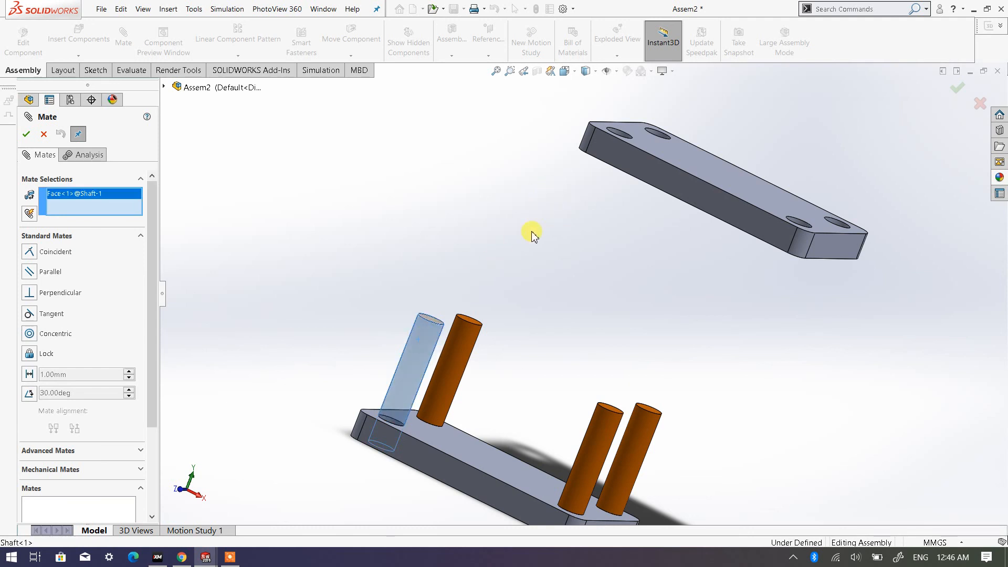
middle_click_drag(595, 160, 578, 223)
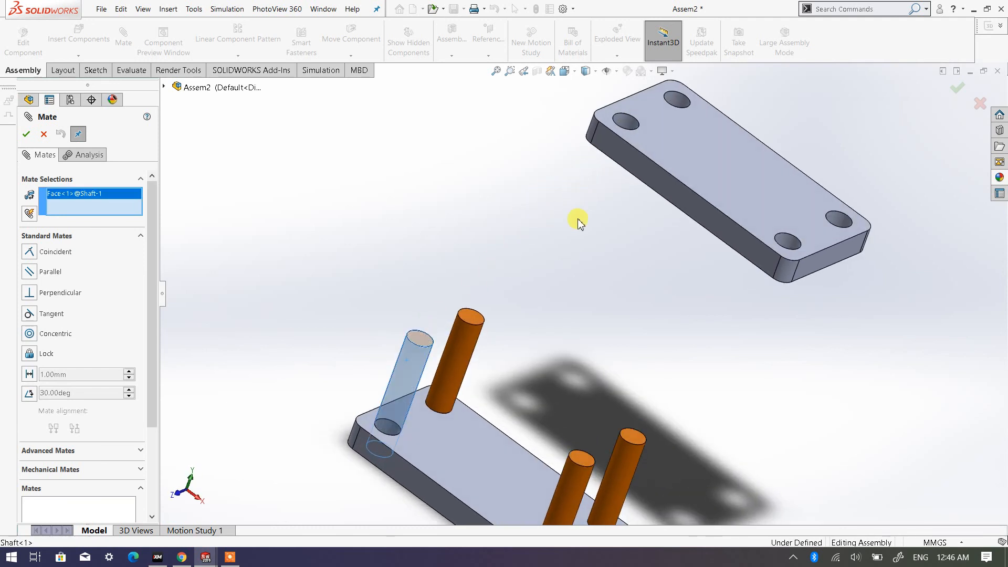
left_click(628, 126)
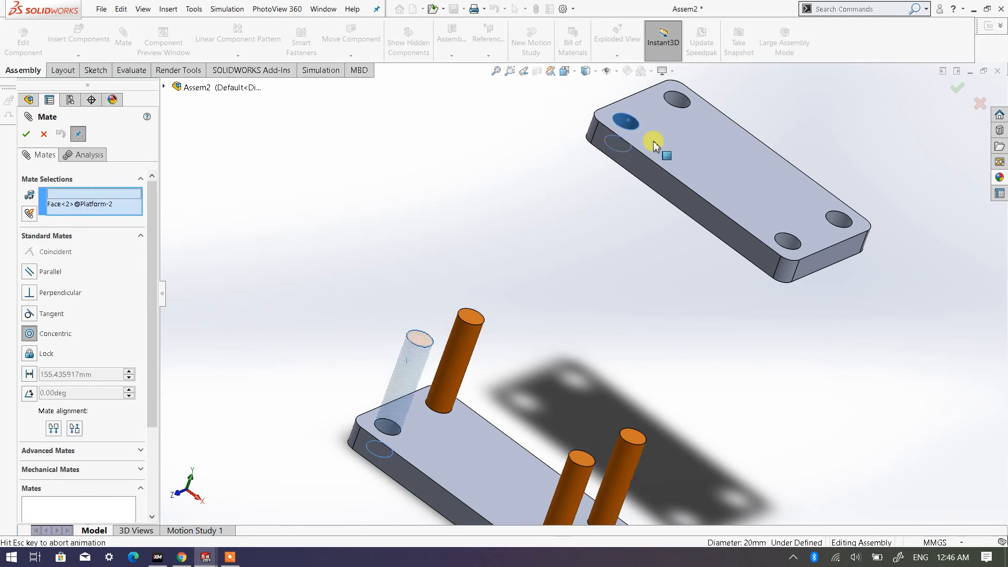
left_click(26, 134)
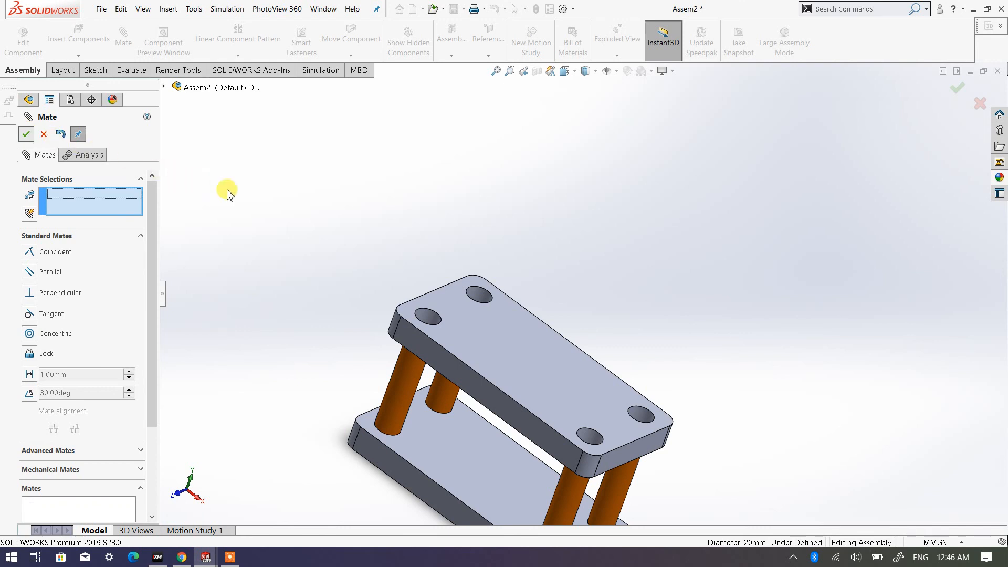
key("Escape")
- Add a coincident mate between the second Platform's upper face and the first Shaft's top end face, then close the Mate command
mouse_move(466, 317)
middle_mouse_down()
mouse_move(369, 334)
mouse_move(387, 348)
middle_mouse_up()
scroll(416, 330, "down", 3)
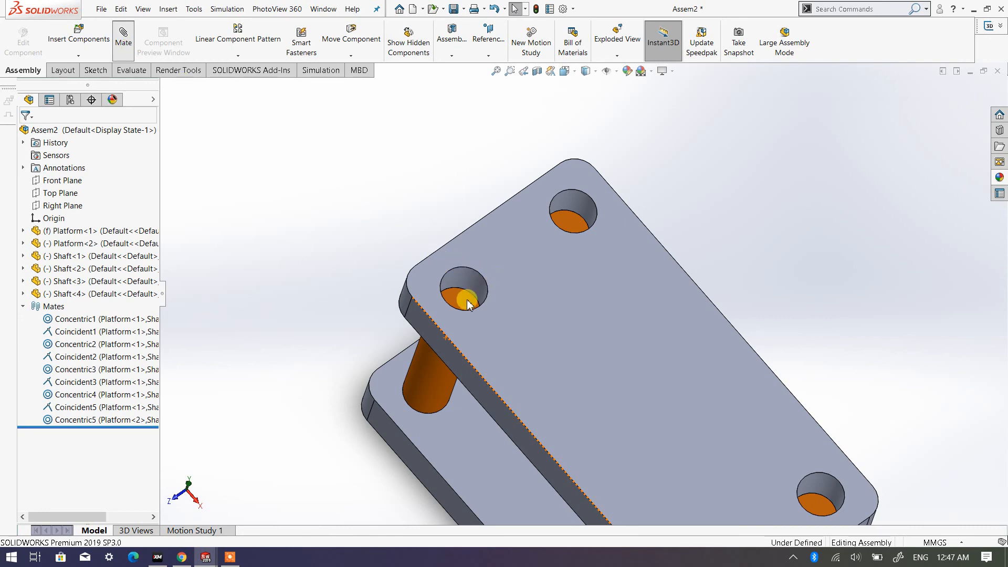
left_click(540, 322)
middle_click_drag(475, 314, 462, 333)
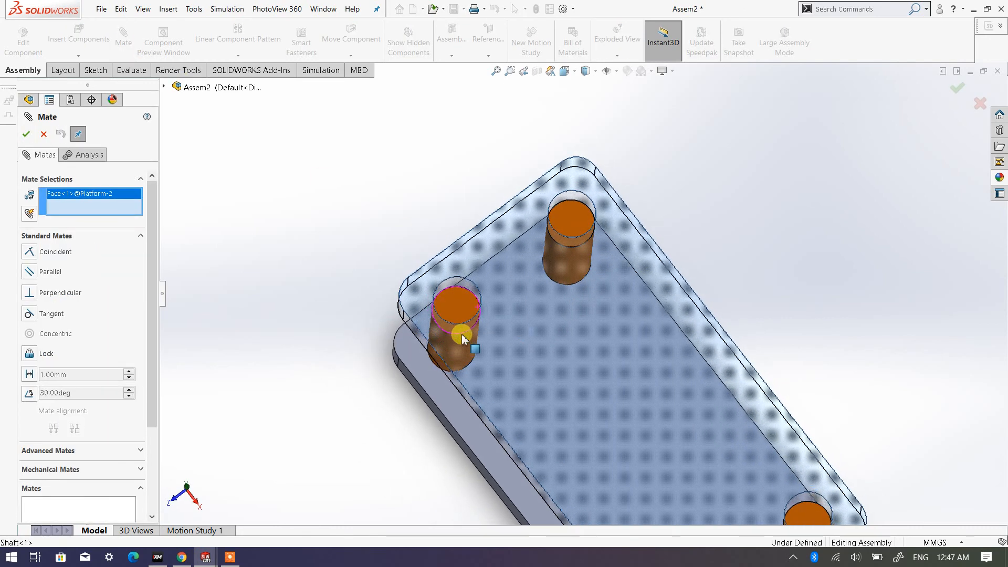
scroll(479, 315, "up", 3)
middle_click_drag(603, 341, 636, 273)
scroll(640, 274, "up", 4)
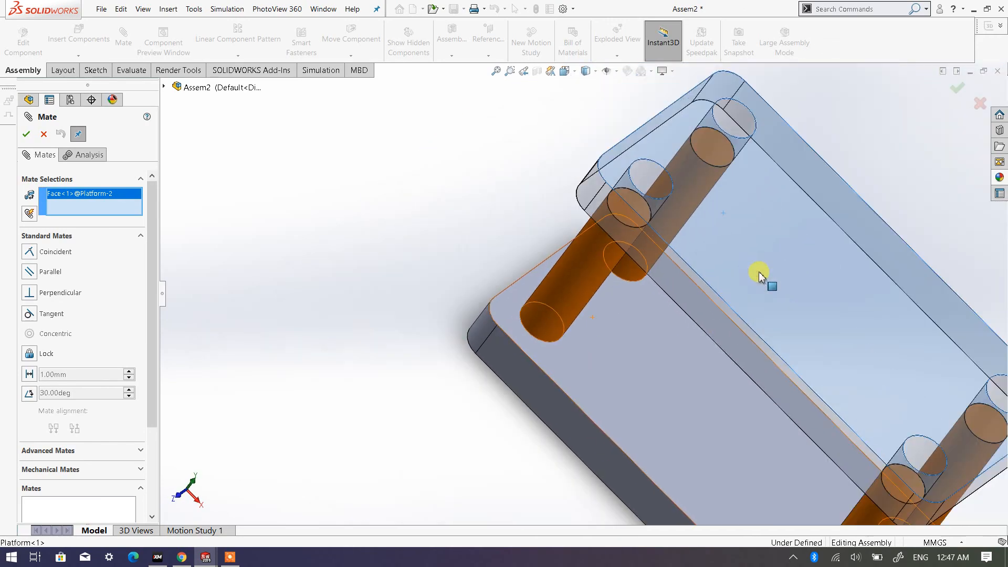
middle_click_drag(666, 228, 645, 273)
scroll(630, 271, "down", 5)
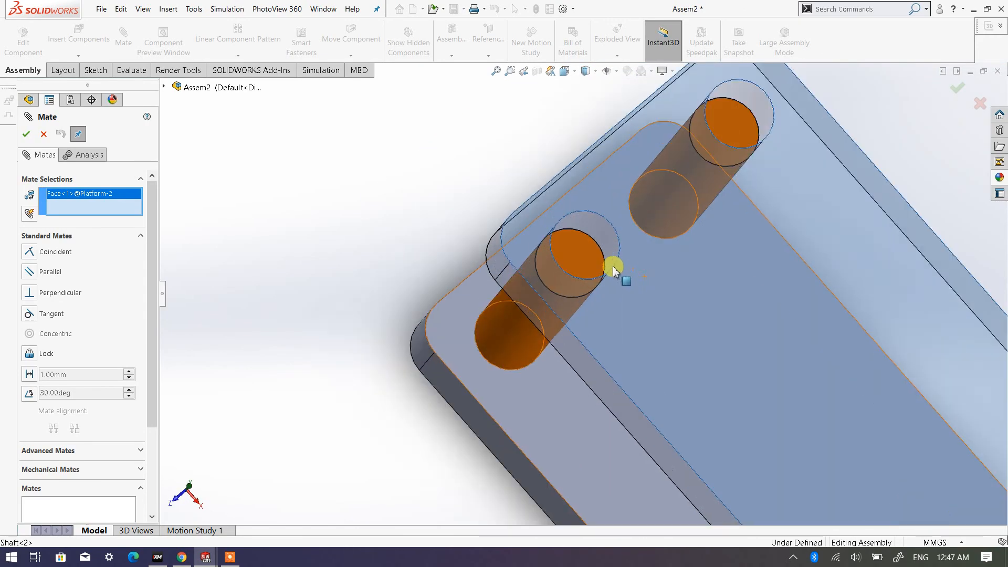
left_click(571, 251)
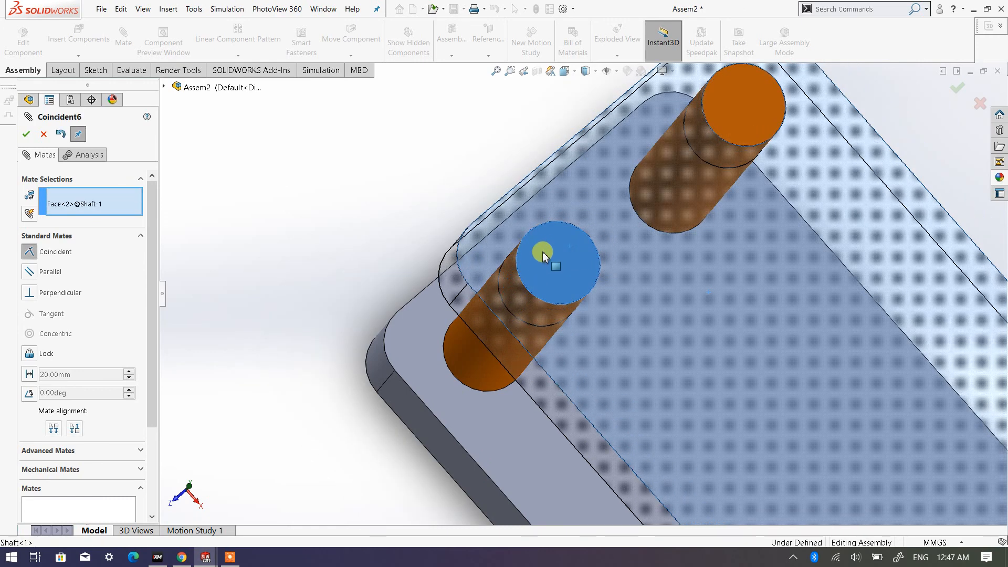
left_click(24, 135)
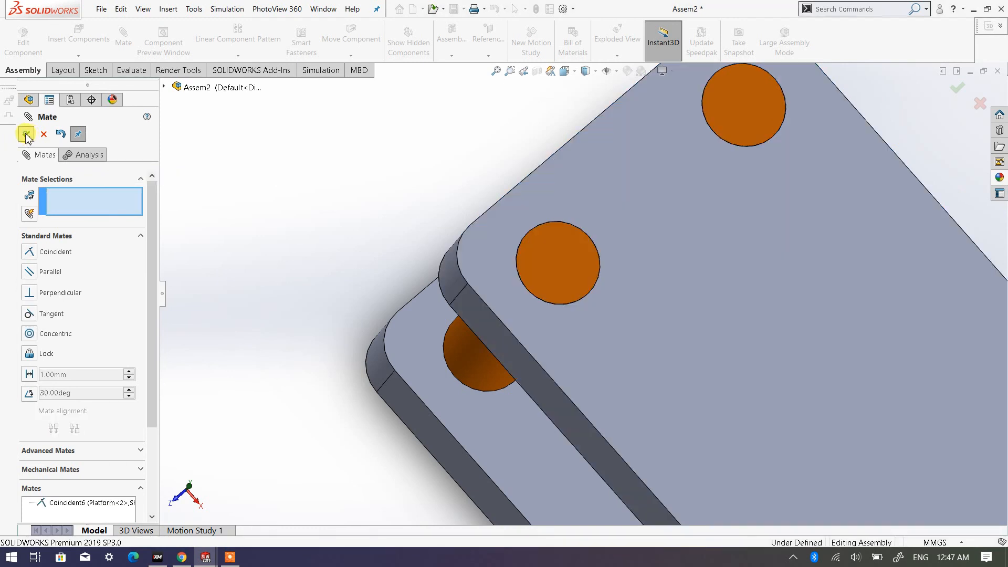
key("Escape")
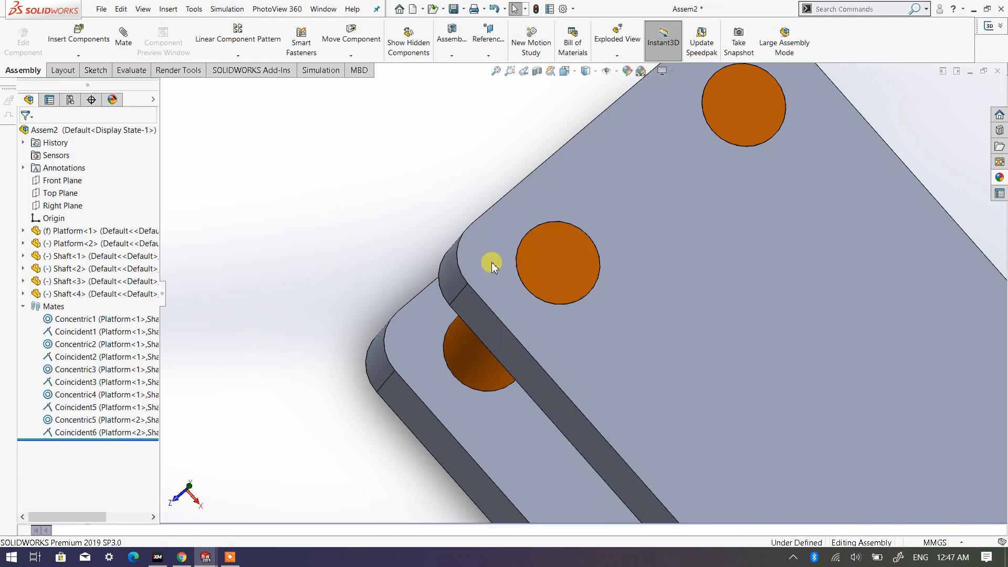
- Swing the second Platform around the first Shaft's axis, leaving it rotated off the other Shafts, and clear the selection
scroll(517, 265, "up", 3)
scroll(643, 317, "up", 3)
middle_click_drag(772, 425, 777, 322)
scroll(775, 326, "down", 3)
scroll(609, 294, "up", 3)
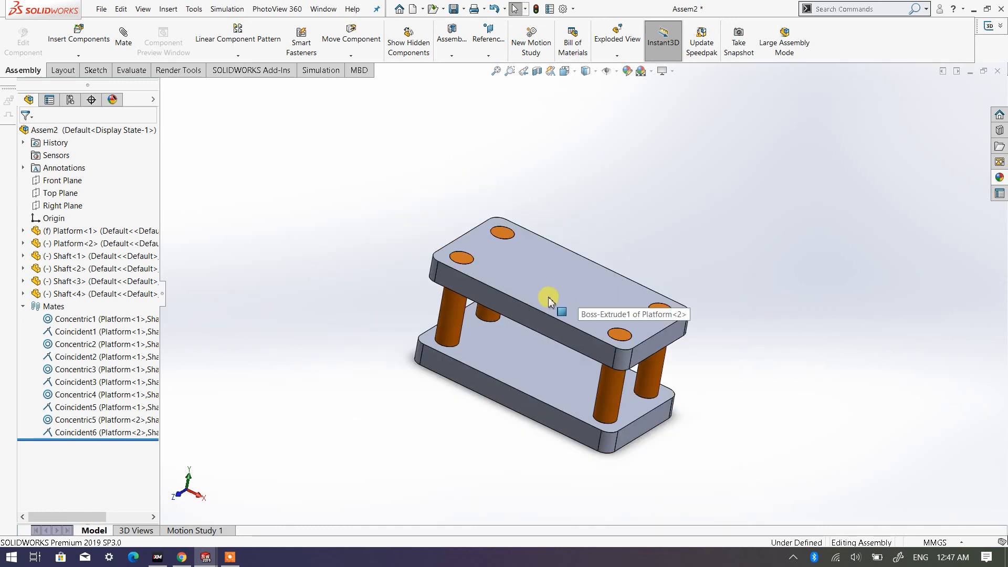
scroll(604, 315, "down", 3)
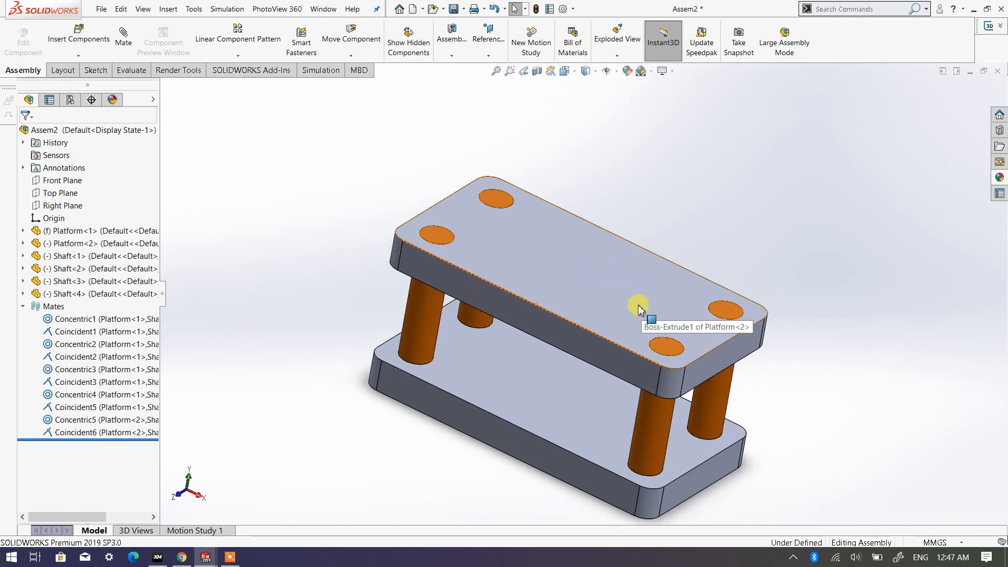
left_click(639, 308)
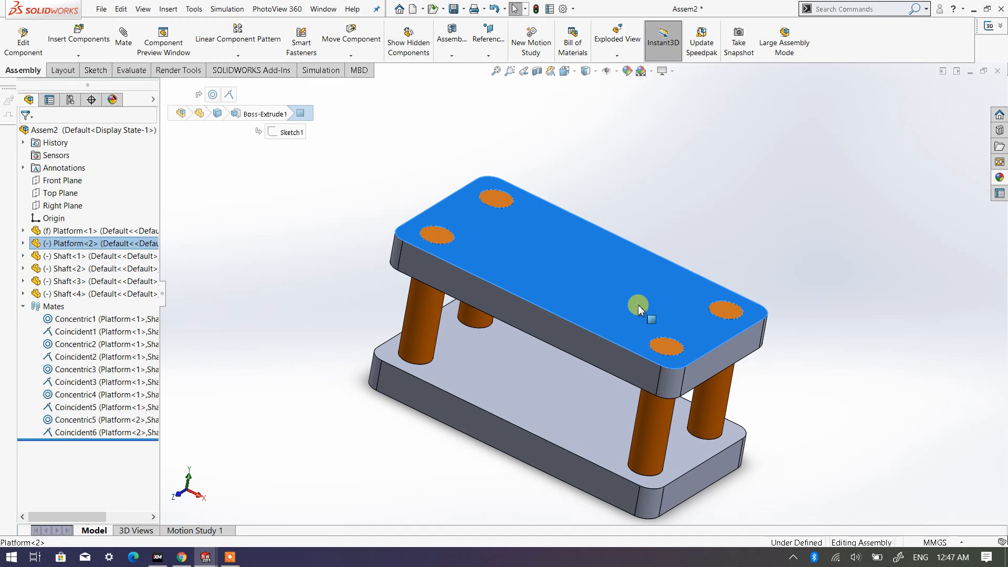
left_click_drag(639, 309, 759, 253)
left_click(841, 295)
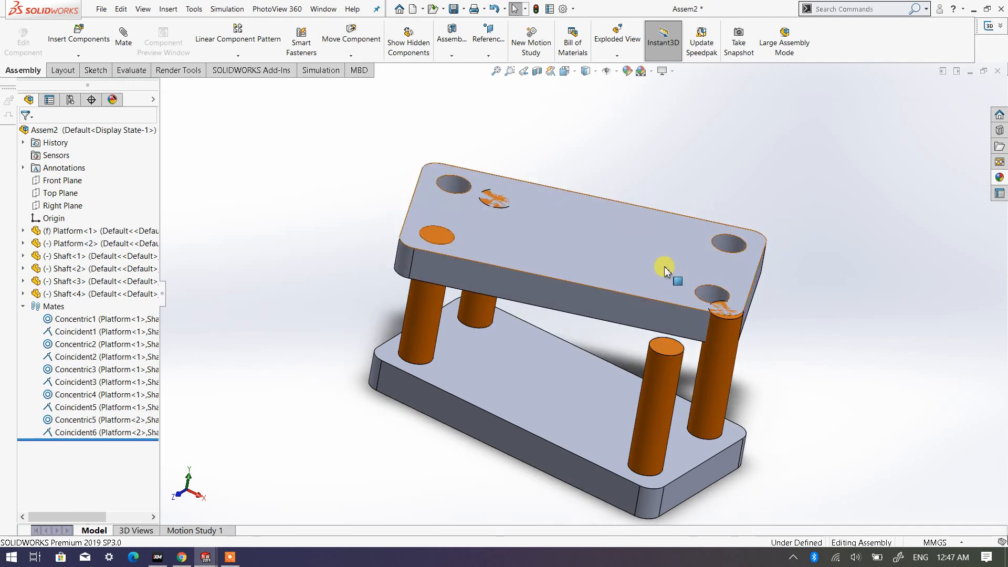
left_click_drag(665, 271, 653, 292)
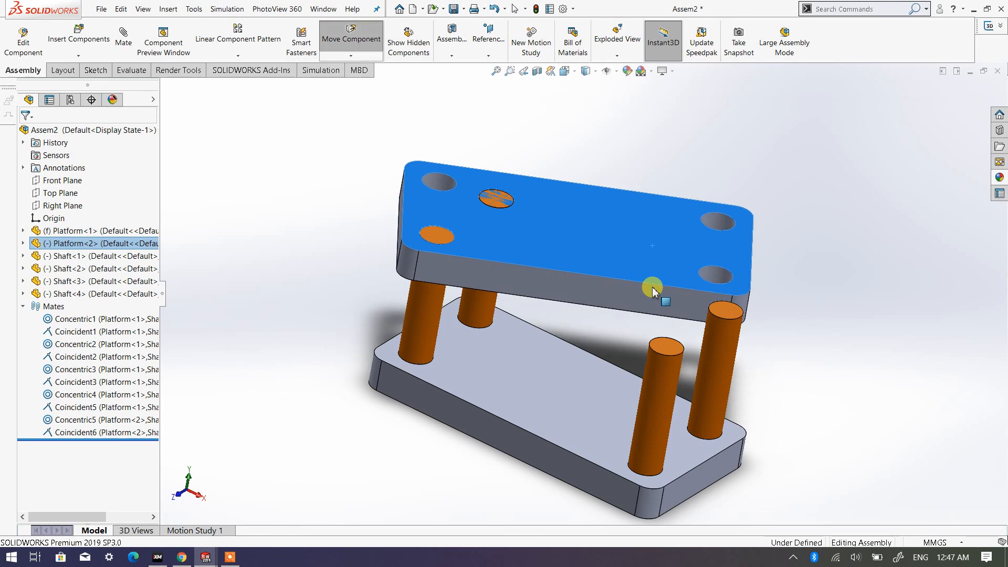
left_click(817, 294)
- Add a concentric mate between the third Shaft's cylindrical face and the second Platform's matching hole, then close the Mate command
scroll(731, 391, "down", 2)
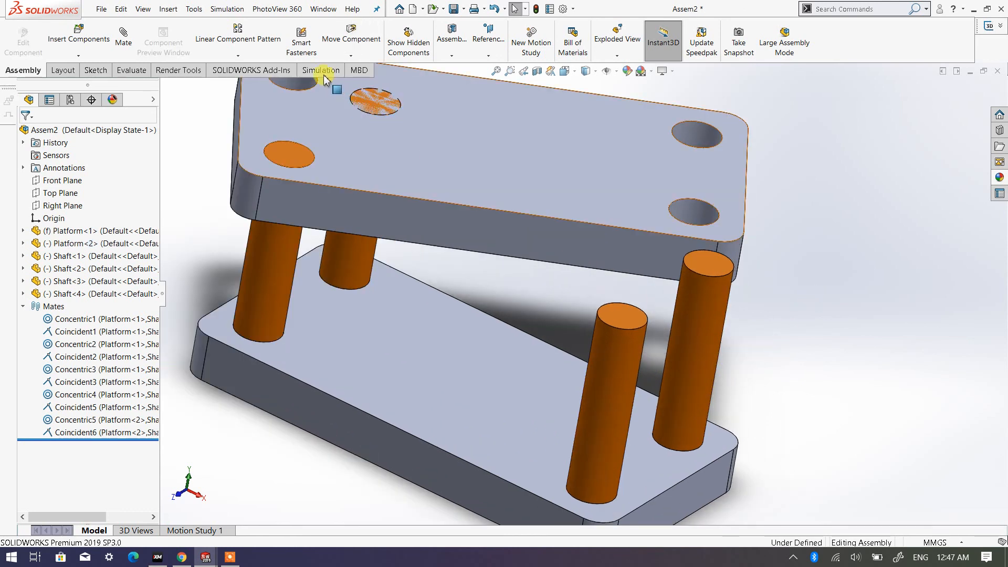
left_click(122, 45)
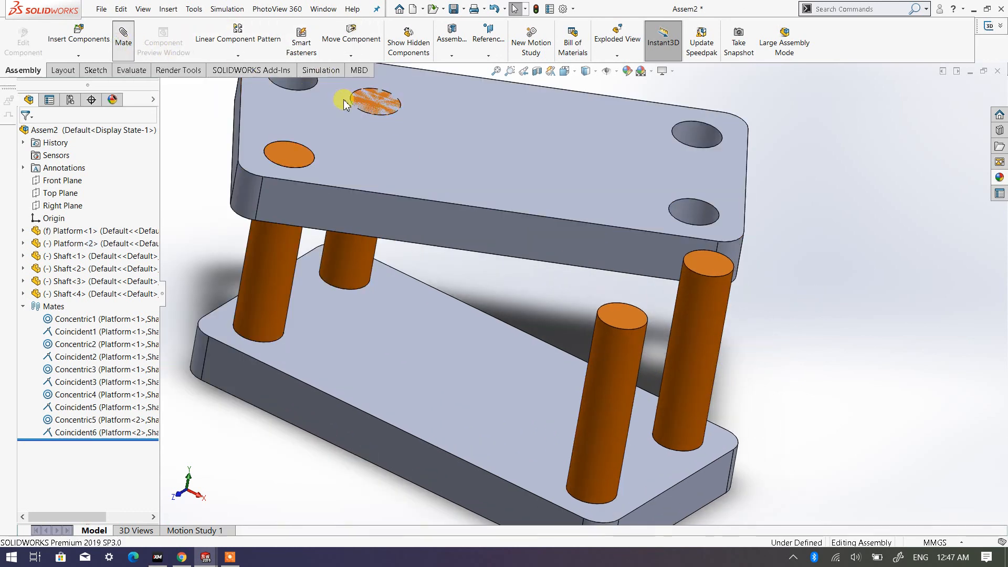
left_click(622, 347)
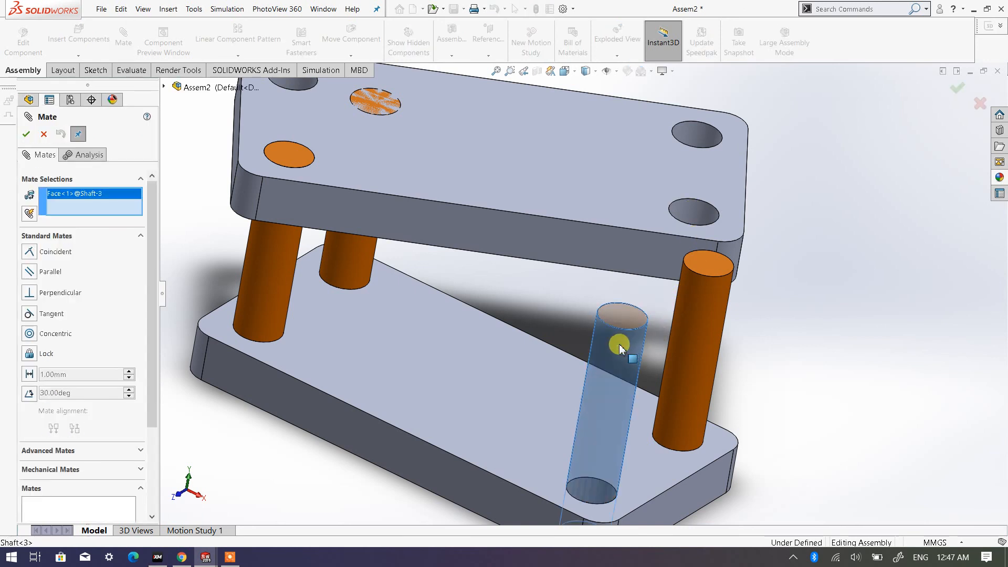
left_click(694, 214)
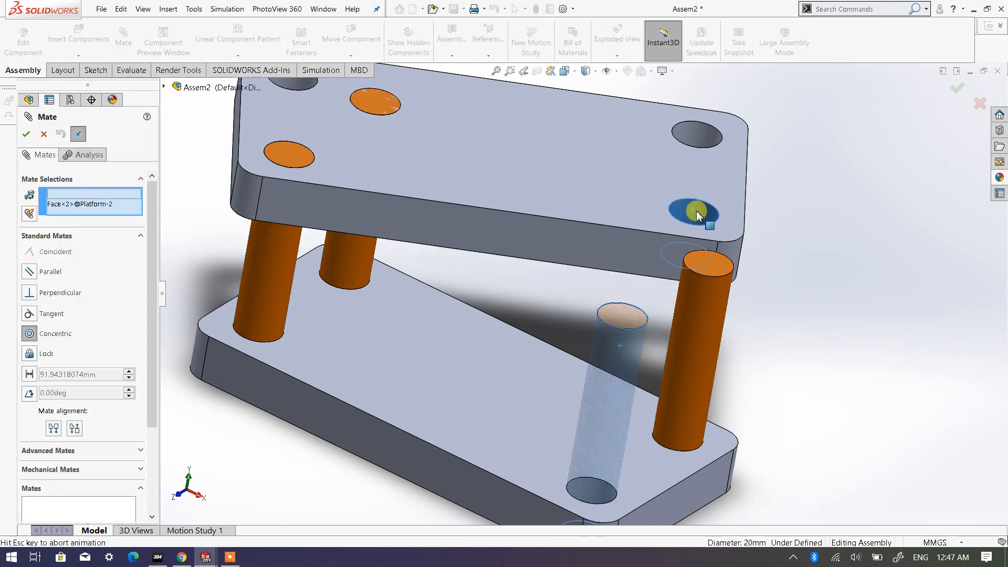
left_click(26, 134)
key("Escape")
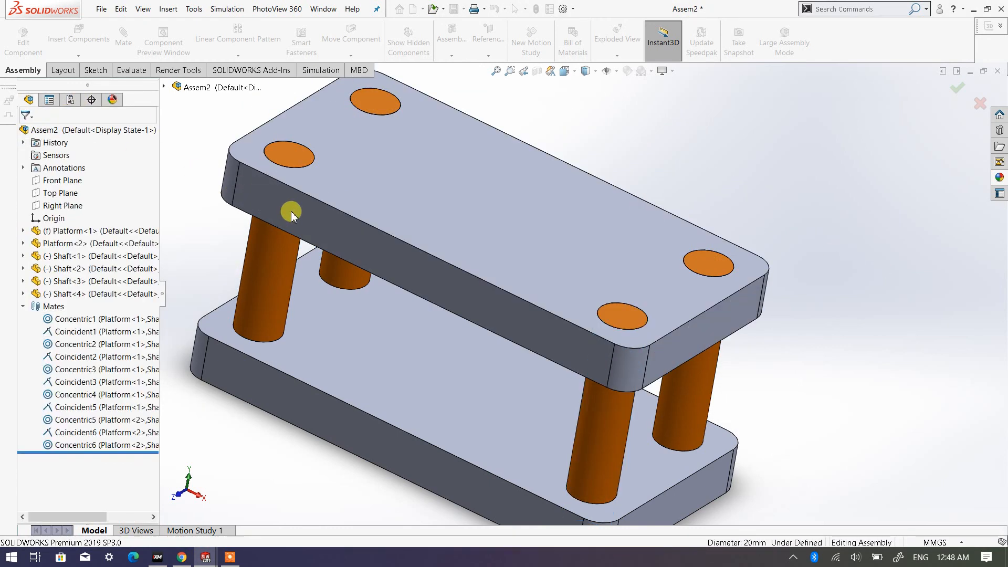
- Test the second Platform's remaining freedom by trying to move it by its upper face
scroll(450, 278, "up", 5)
scroll(450, 278, "down", 3)
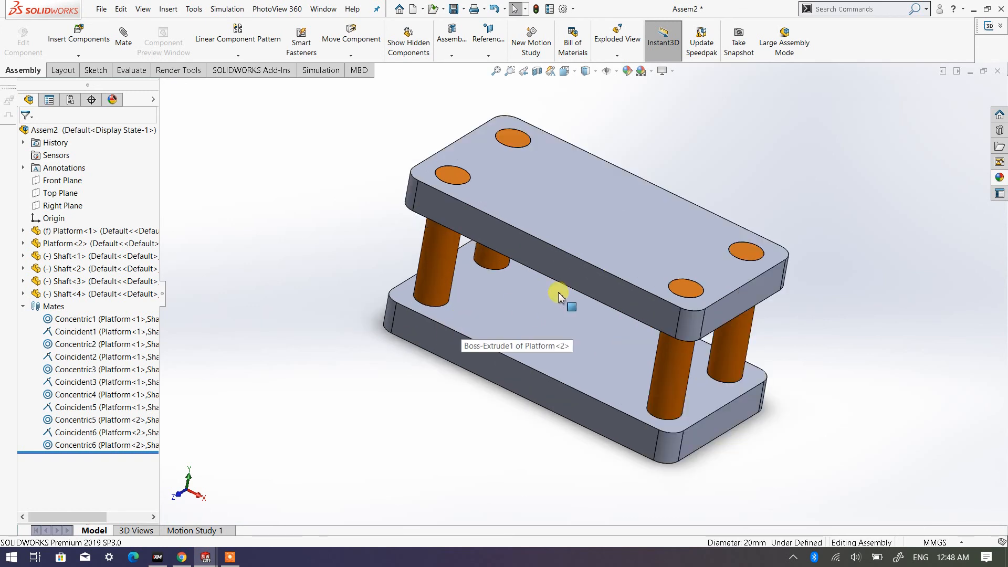
left_click(606, 220)
left_click(552, 252)
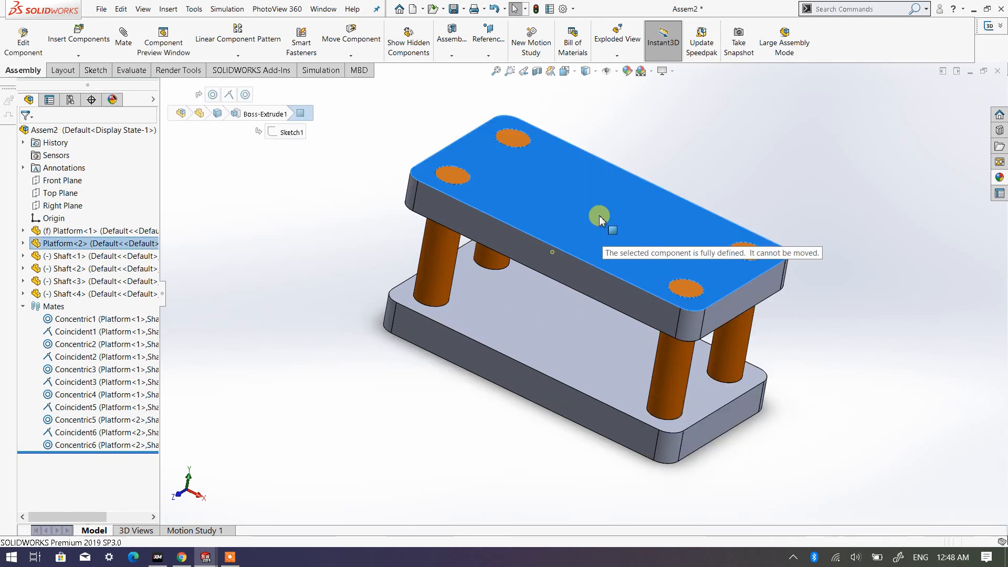
left_click(735, 166)
left_click_drag(595, 241, 626, 222)
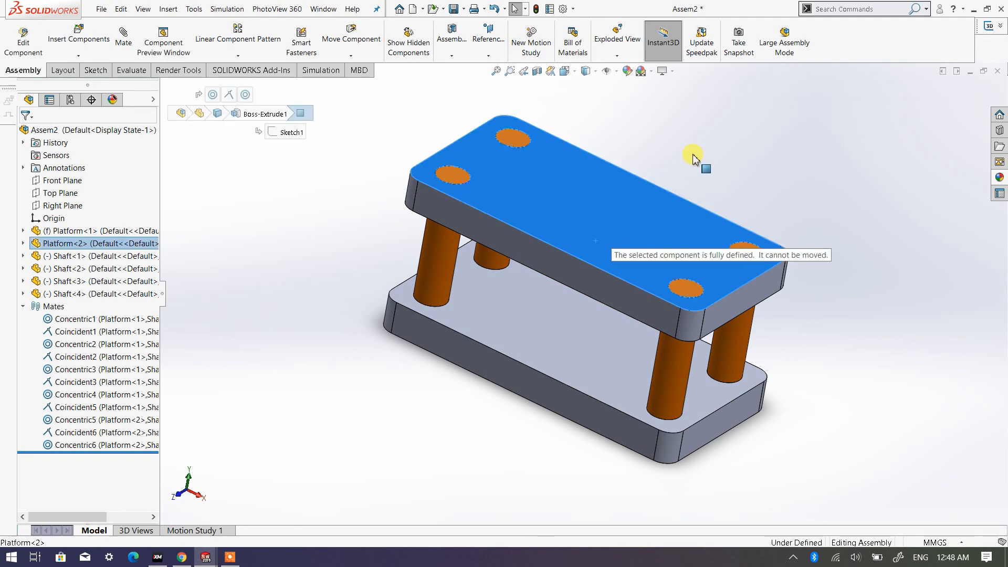
key("s")
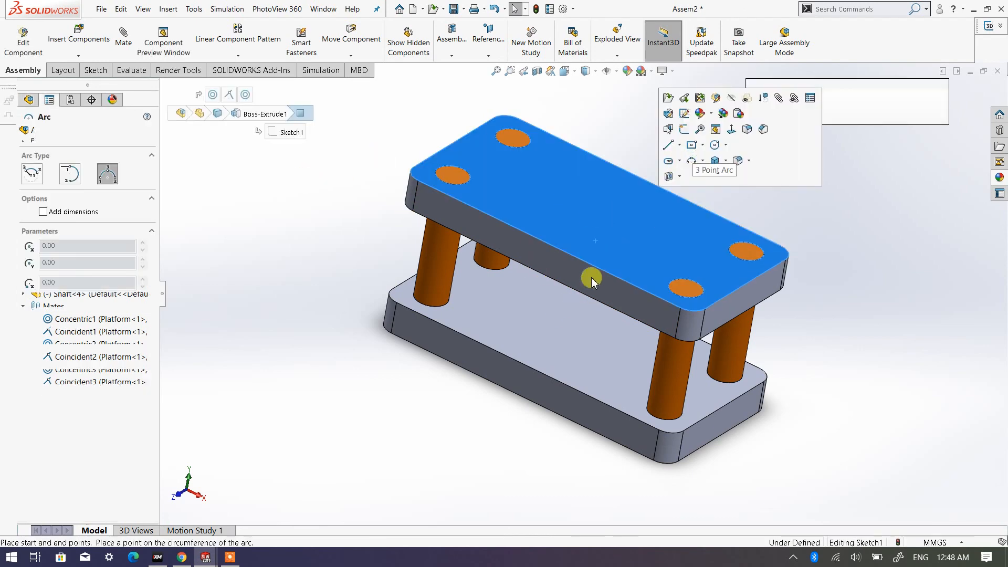
middle_click_drag(634, 191, 526, 299)
middle_click_drag(592, 265, 535, 315)
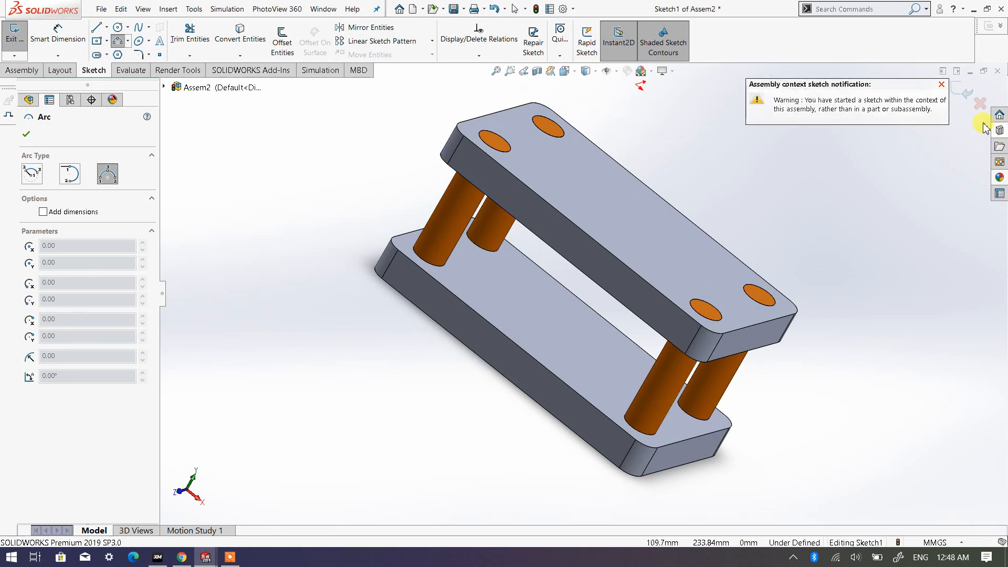
left_click(979, 106)
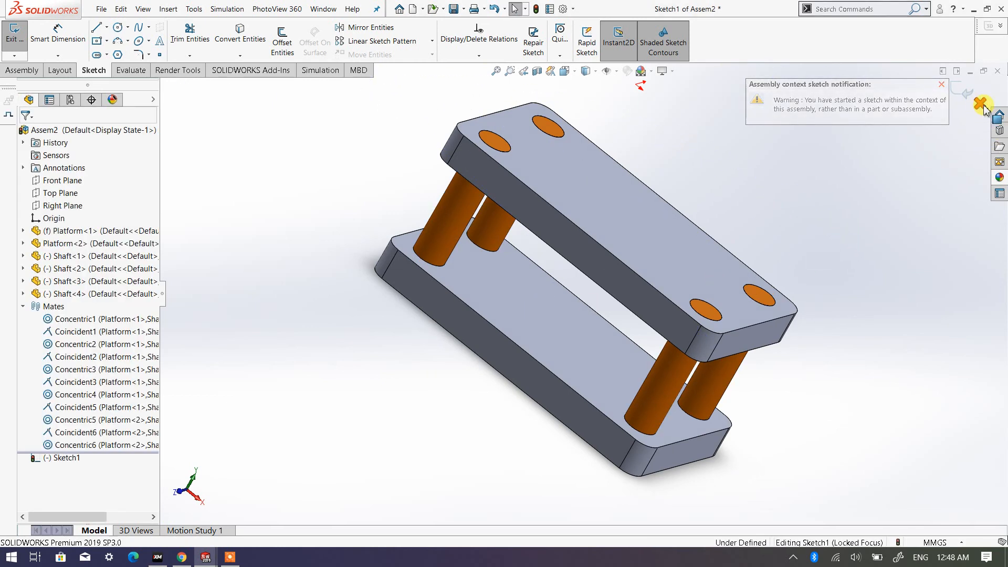
left_click(979, 104)
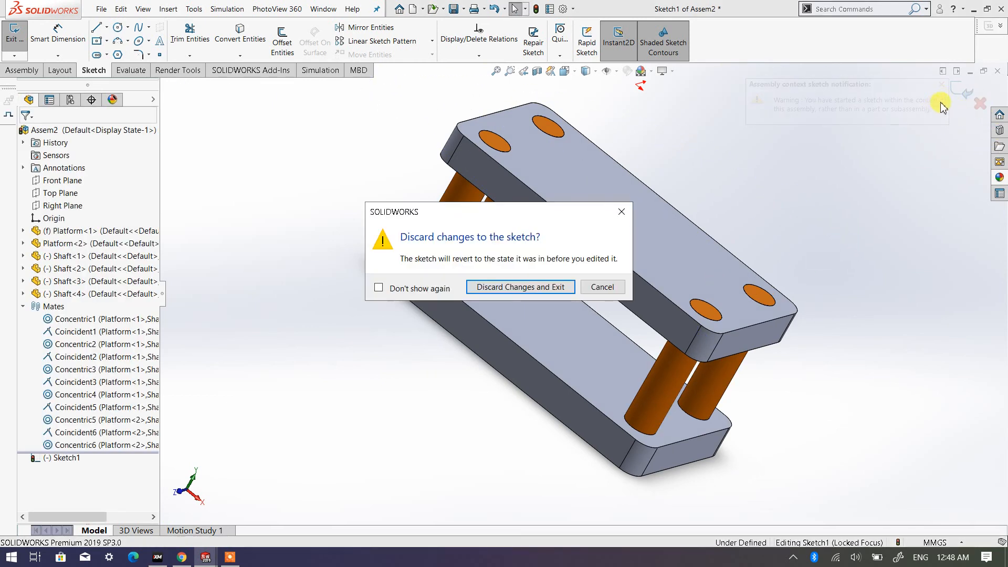
left_click(528, 289)
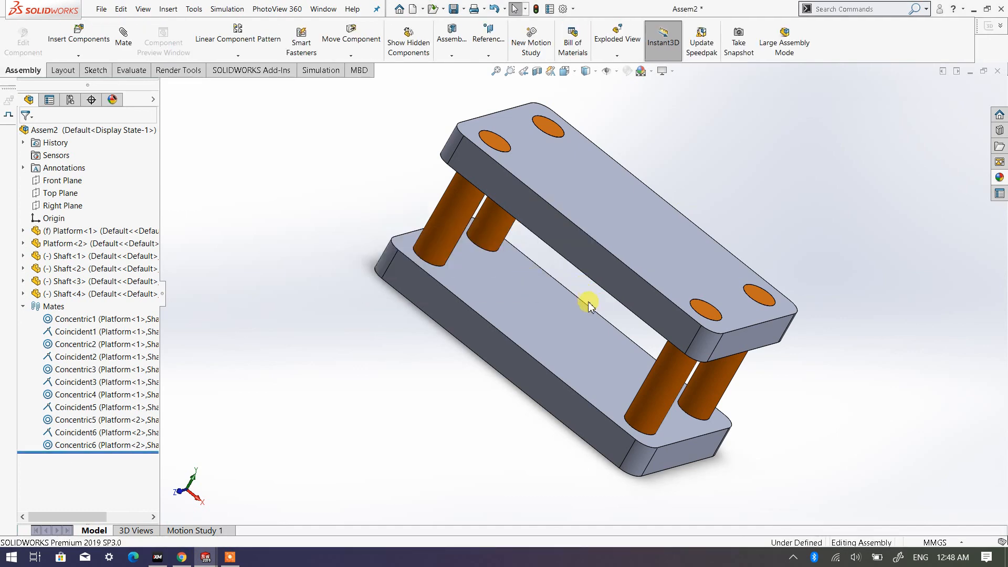
mouse_move(614, 266)
middle_mouse_down()
mouse_move(677, 193)
mouse_move(682, 275)
mouse_move(776, 360)
mouse_move(777, 412)
mouse_move(668, 269)
mouse_move(638, 320)
mouse_move(540, 326)
mouse_move(466, 227)
mouse_move(441, 257)
mouse_move(458, 282)
middle_mouse_up()
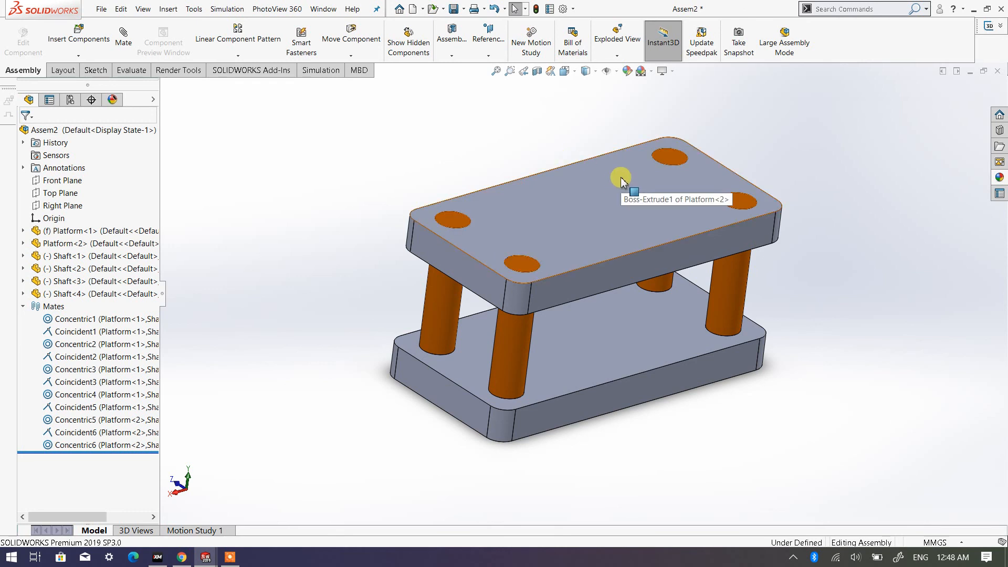
scroll(651, 175, "up", 2)
scroll(640, 181, "down", 2)
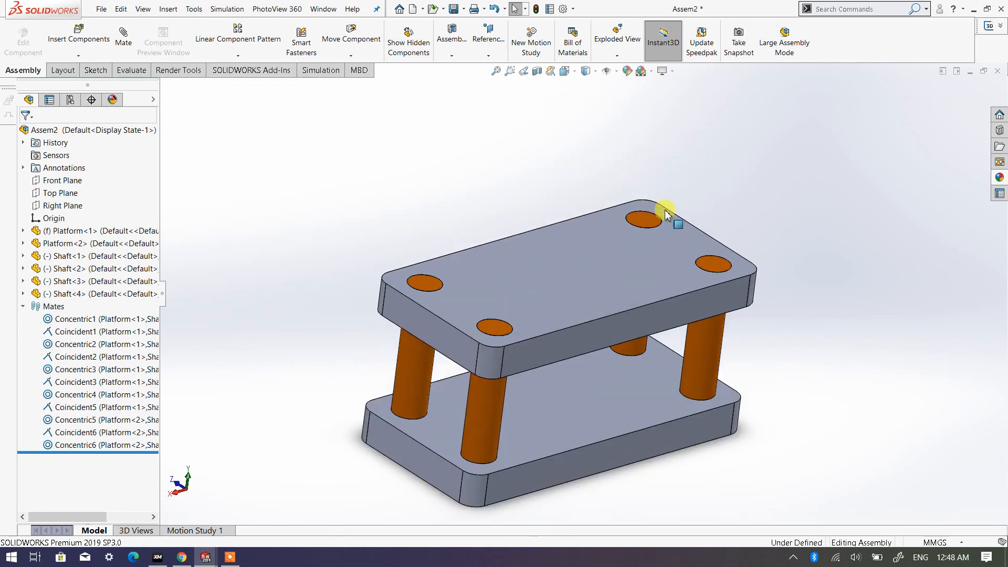
scroll(616, 319, "up", 2)
scroll(574, 374, "down", 2)
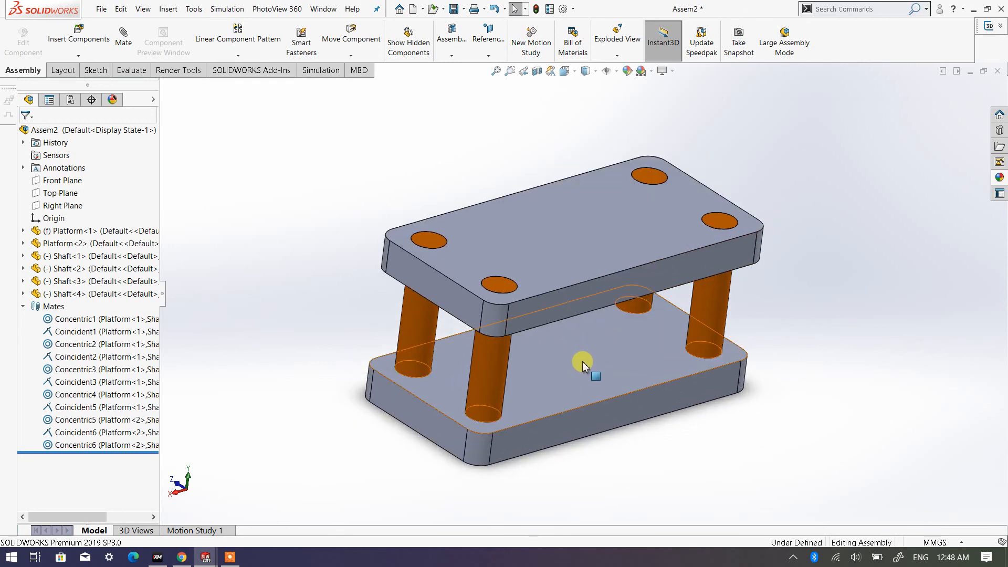
middle_click_drag(591, 350, 684, 377)
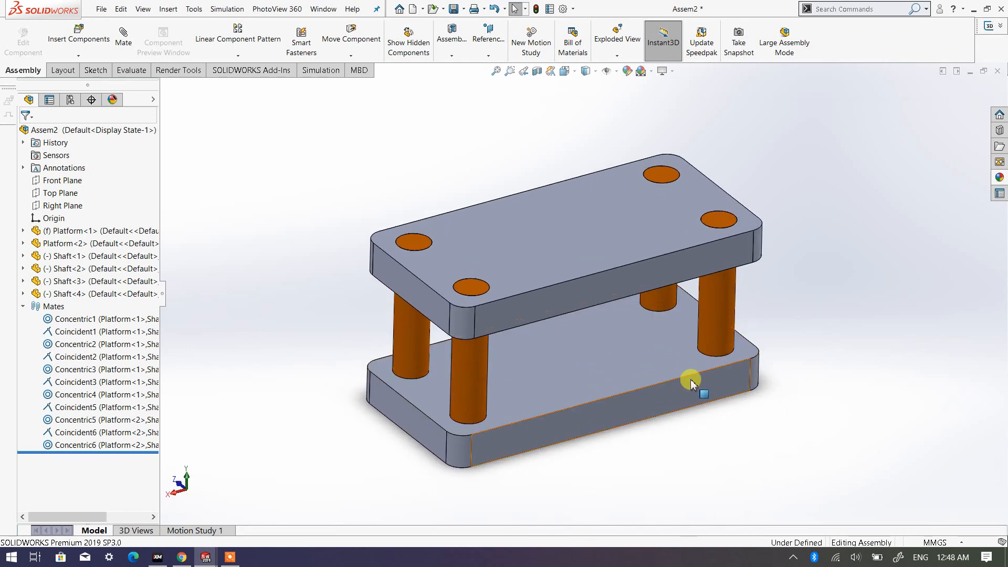